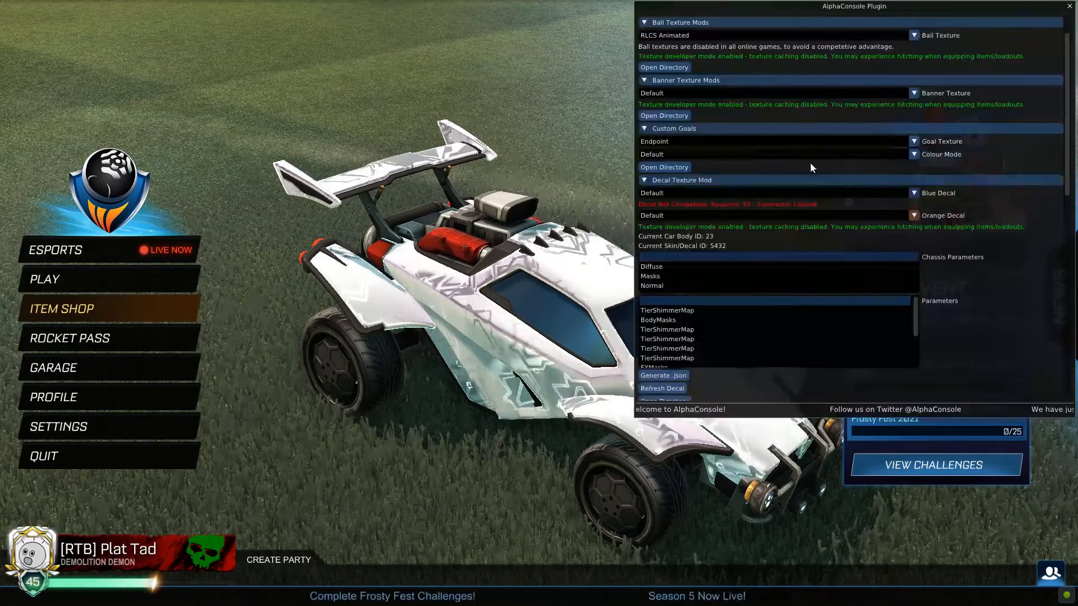
Enter the command acplugin_texturedeveloper_enabled 1 in the BakkesMod console and return to the AlphaConsole cosmetics settings.
scroll(987, 267, "up", 1)
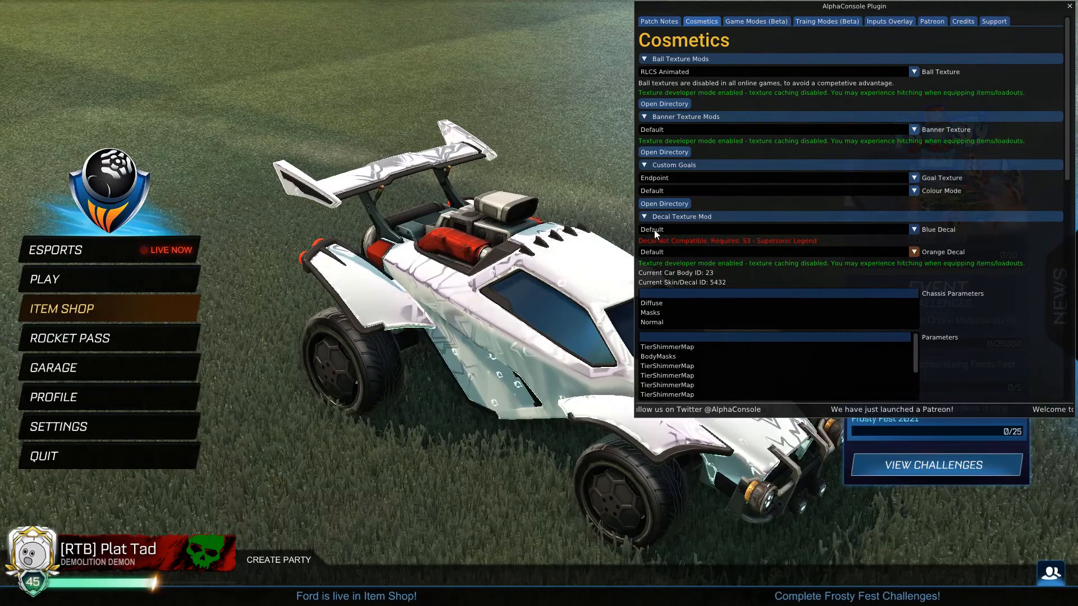
key("F6")
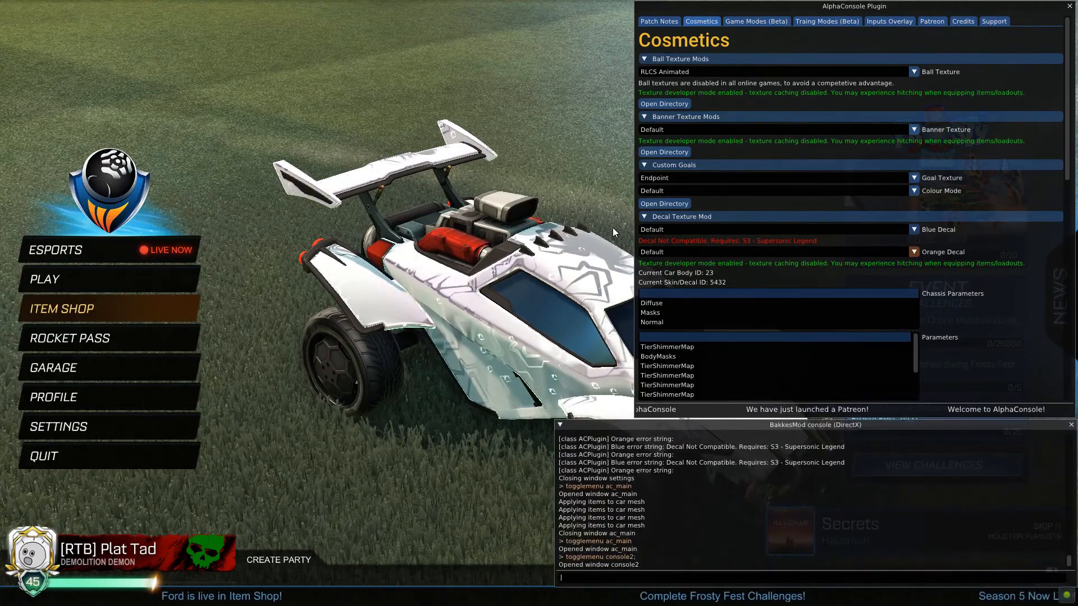
type("acplugin_texturedeveloper_enabled 1")
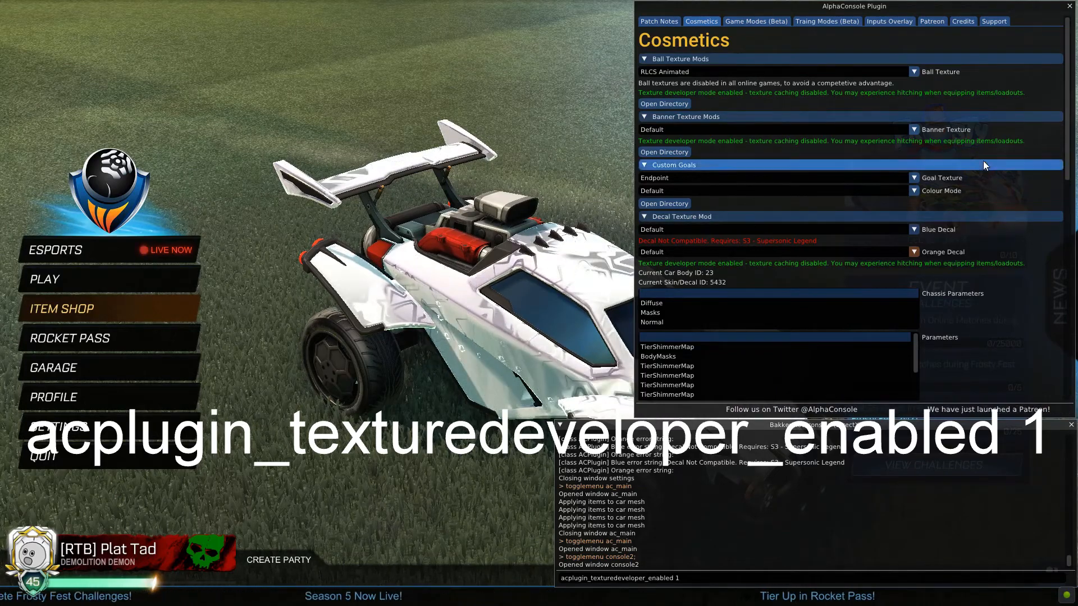
left_click(816, 304)
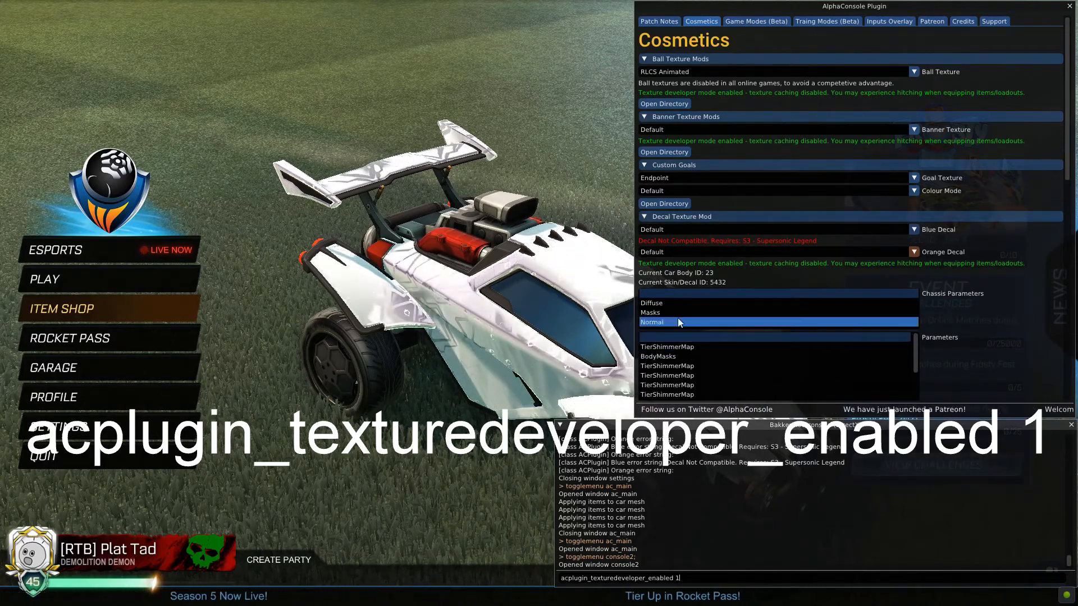
key("Escape")
key("F5")
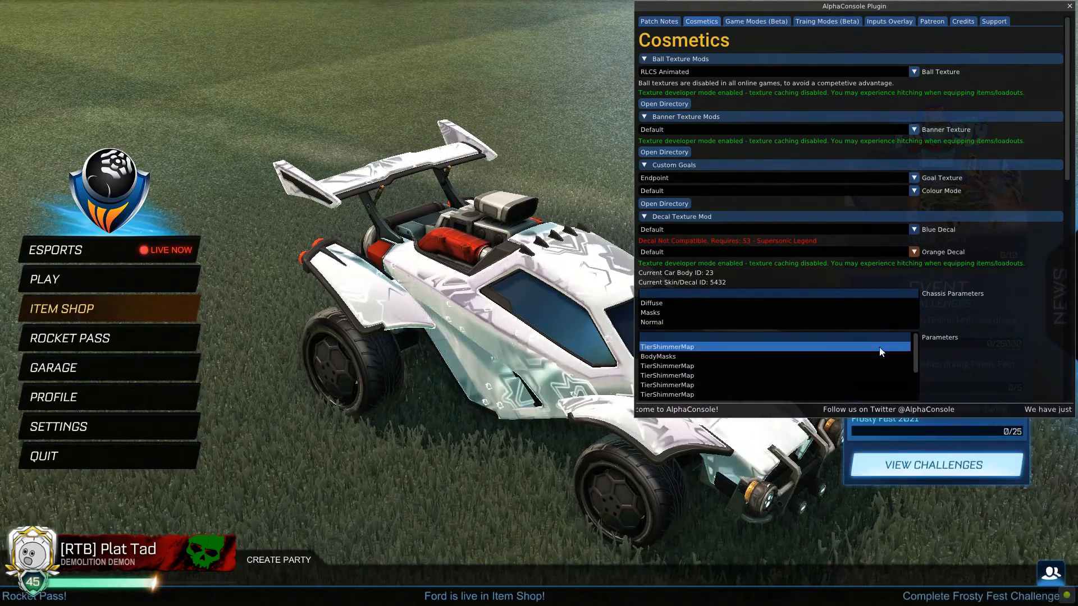
Preview the first TierShimmerMap texture from the decal parameters, look through the list, and close the AlphaConsole window.
left_click(836, 347)
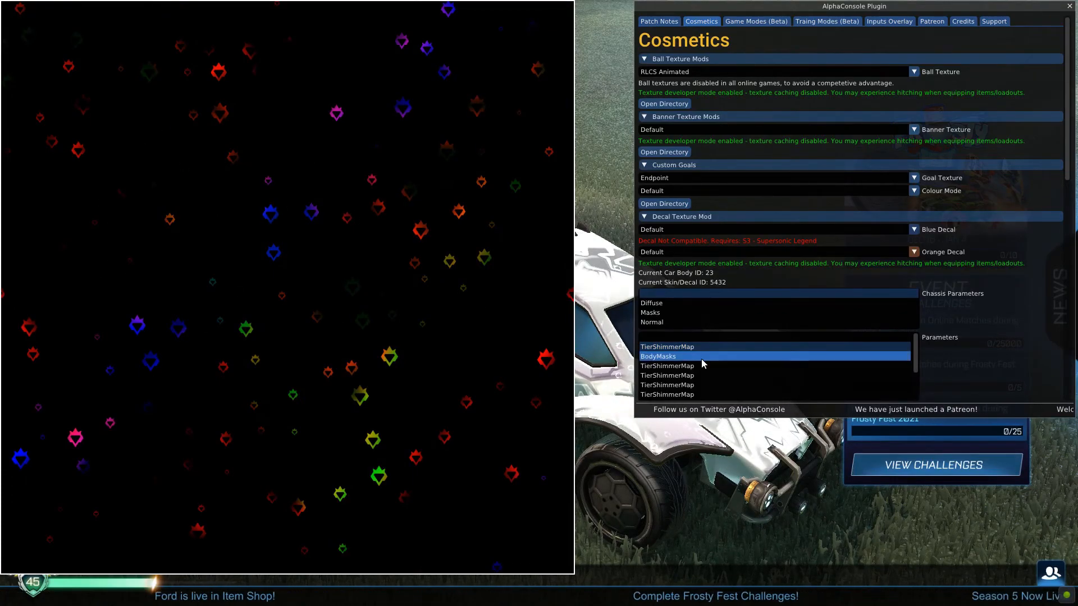
scroll(706, 371, "down", 3)
scroll(704, 373, "up", 3)
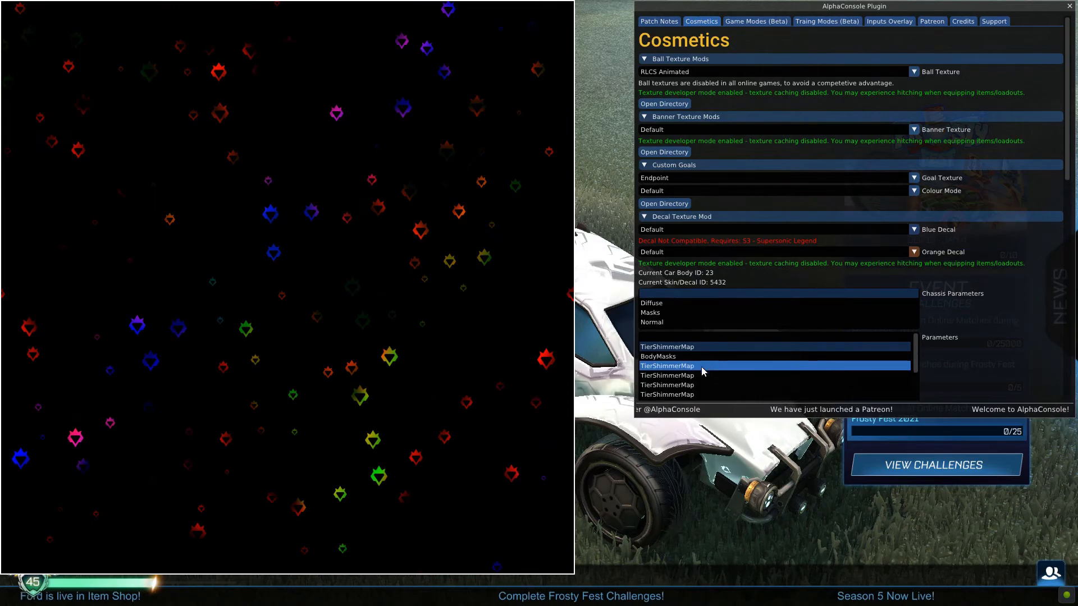
left_click(669, 339)
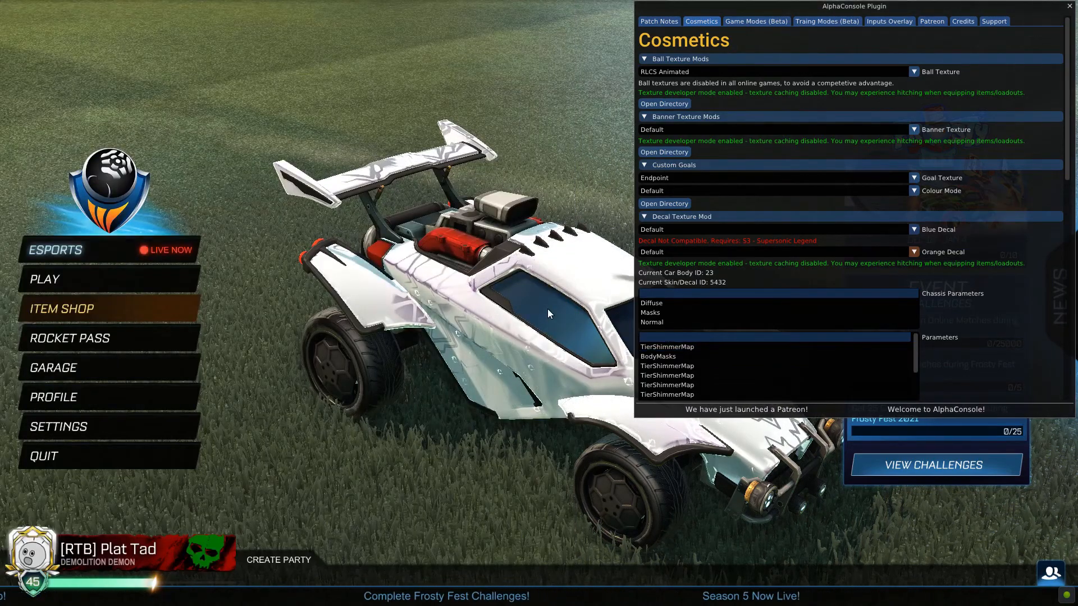
key("F5")
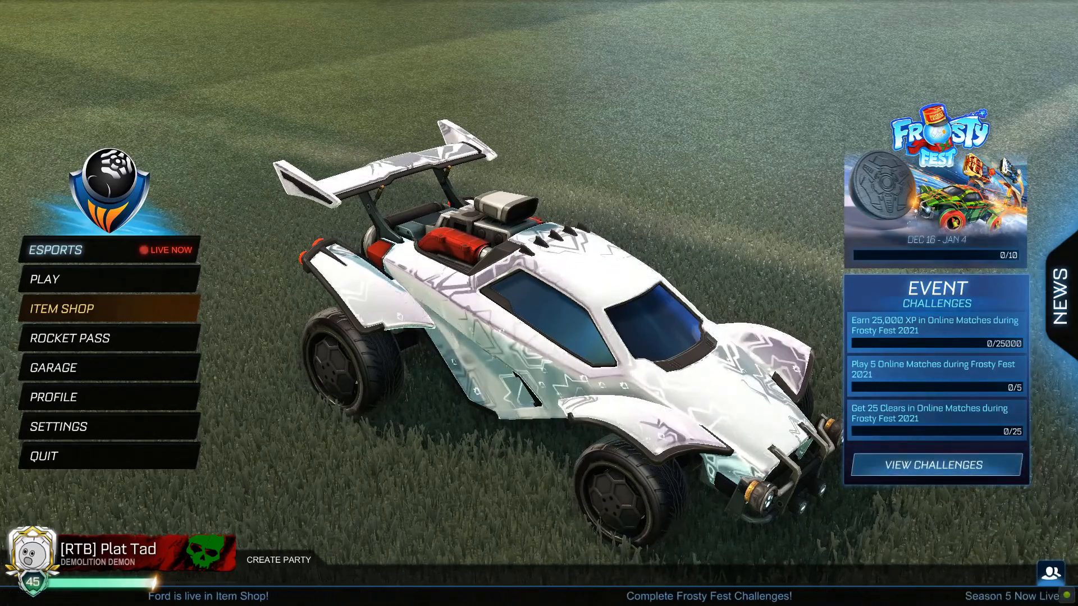
Switch to GIMP and raise the Alpha channel curve of Tex_0040.png to output 255 at input 0.
key("alt+Tab")
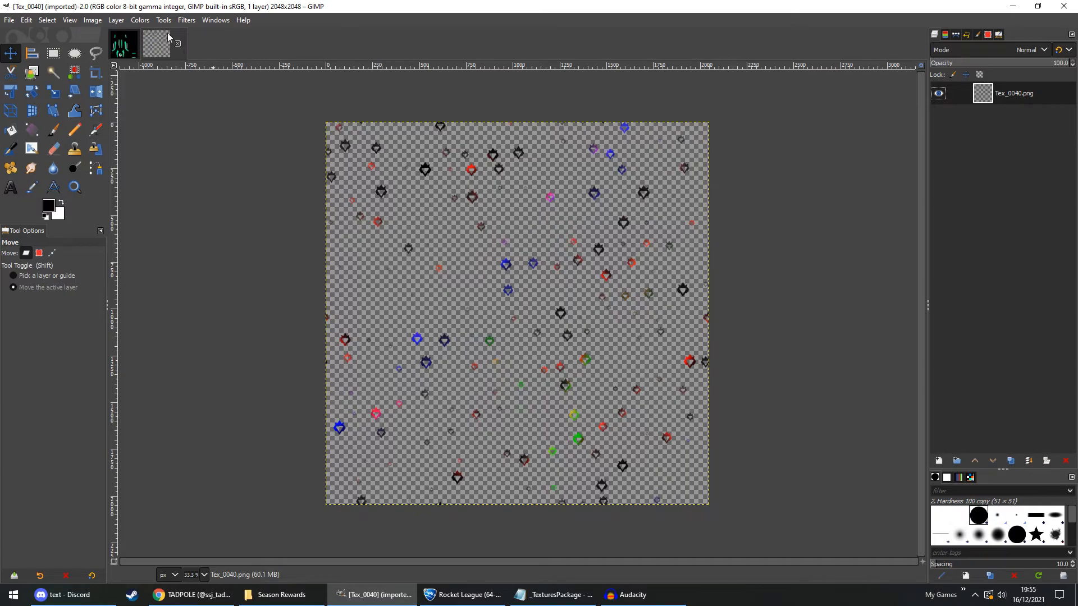
left_click(147, 23)
left_click(968, 115)
left_click(147, 22)
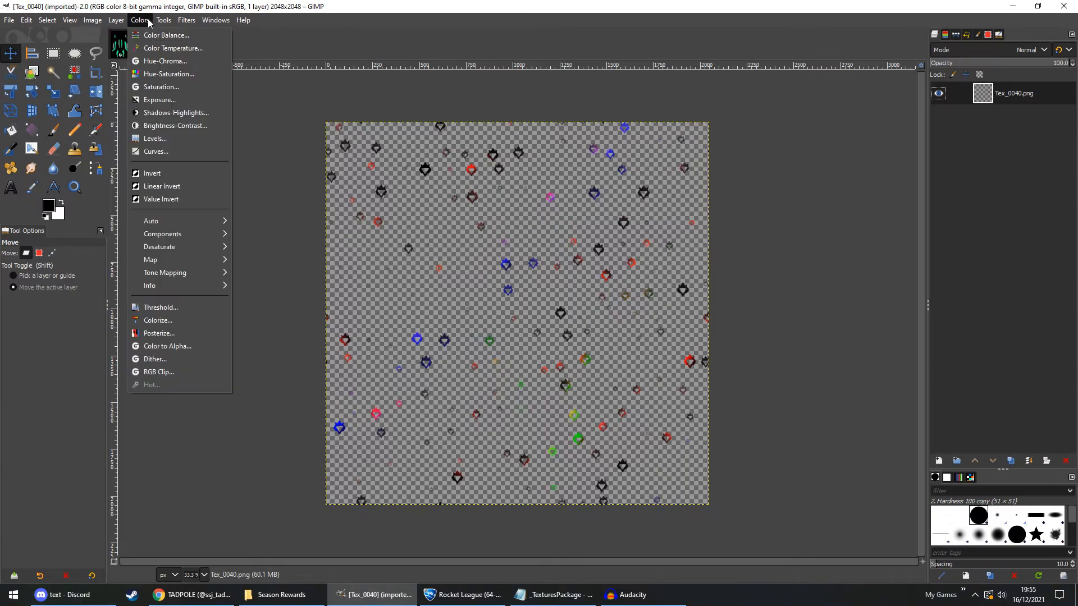
left_click(156, 152)
left_click(193, 106)
left_click(188, 177)
left_click_drag(150, 286, 120, 119)
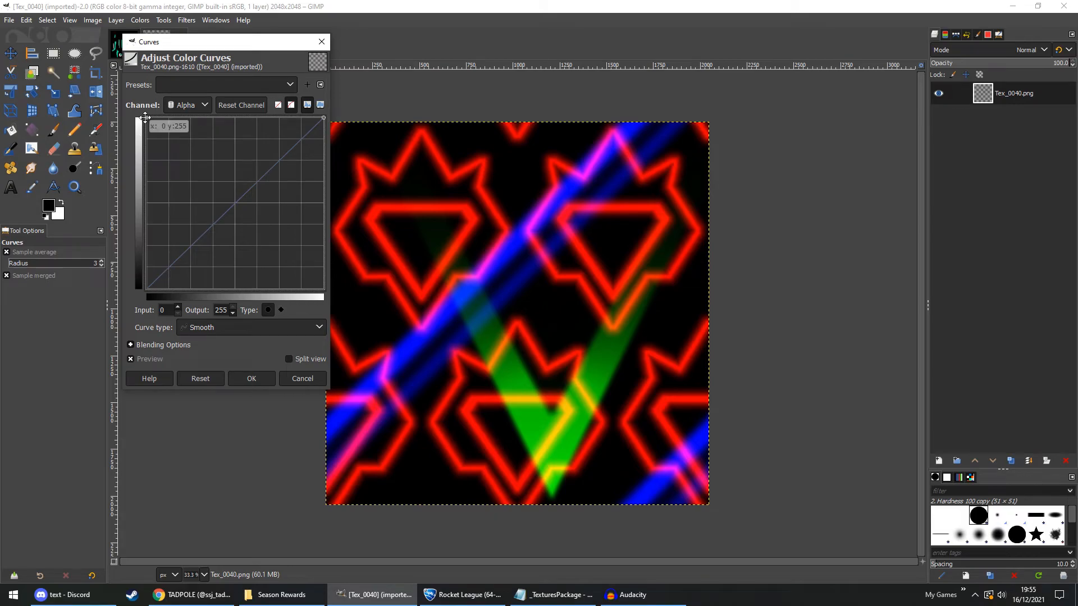
left_click(251, 379)
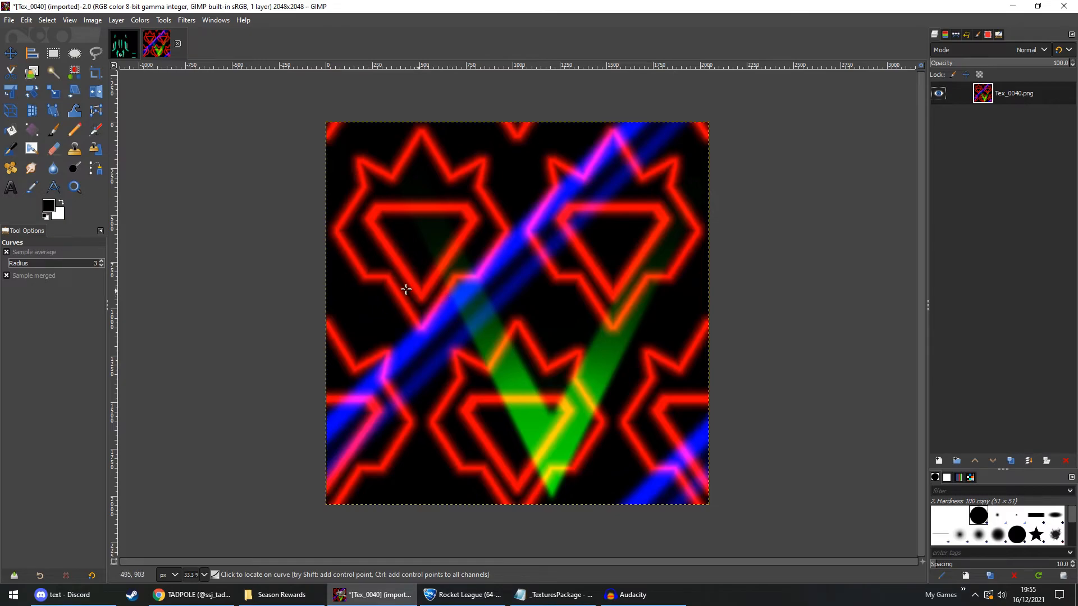
left_click(11, 54)
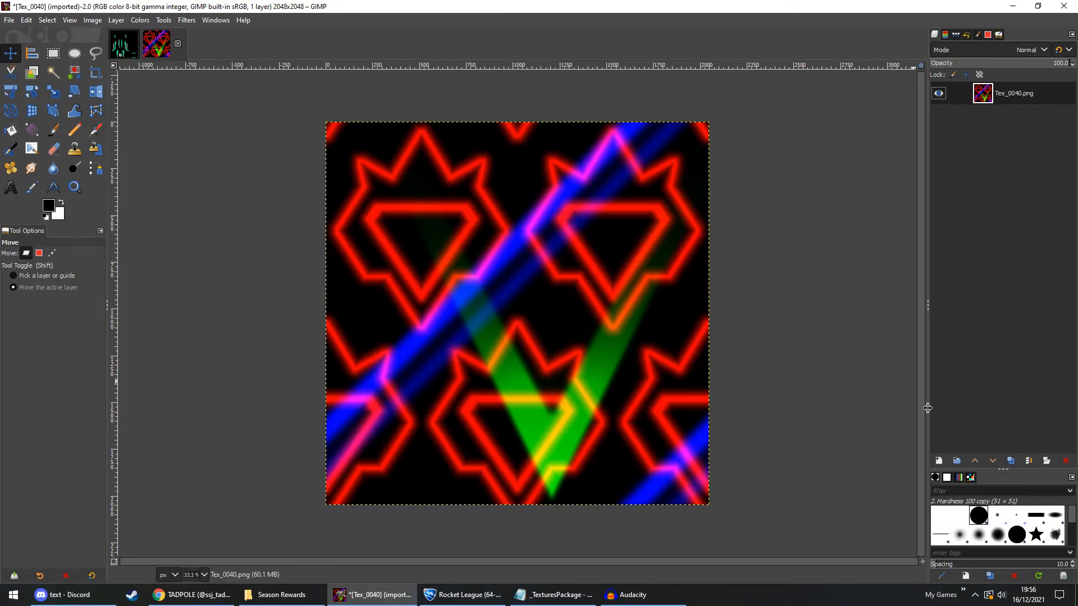
Add the 66-0HOIaA logo from the Desktop's logo textures folder as a layer above Tex_0040.png.
left_click(304, 592)
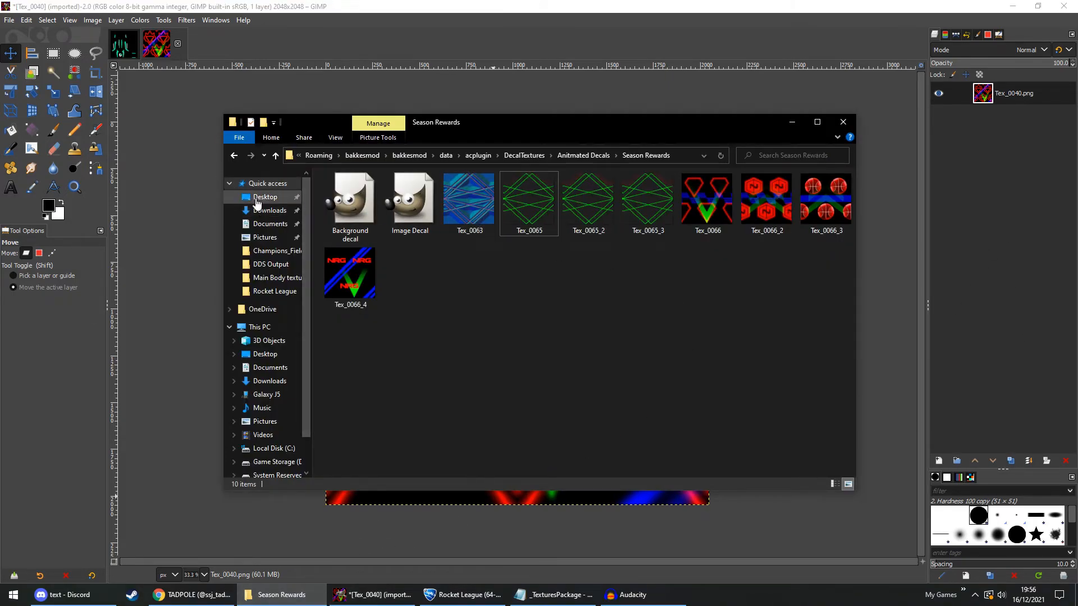
left_click(257, 200)
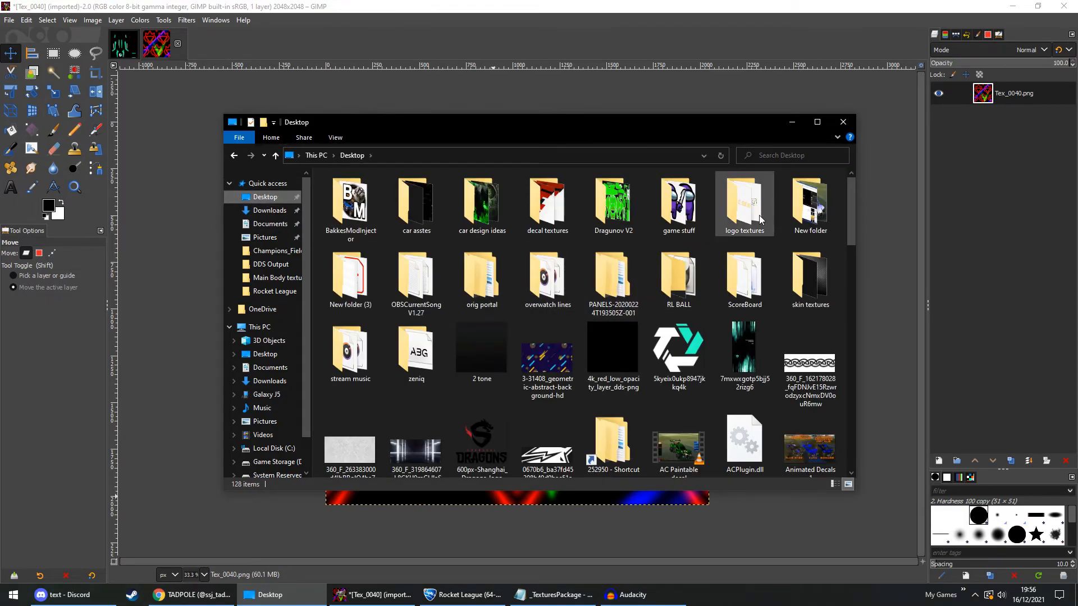
left_click(759, 219)
double_click(760, 219)
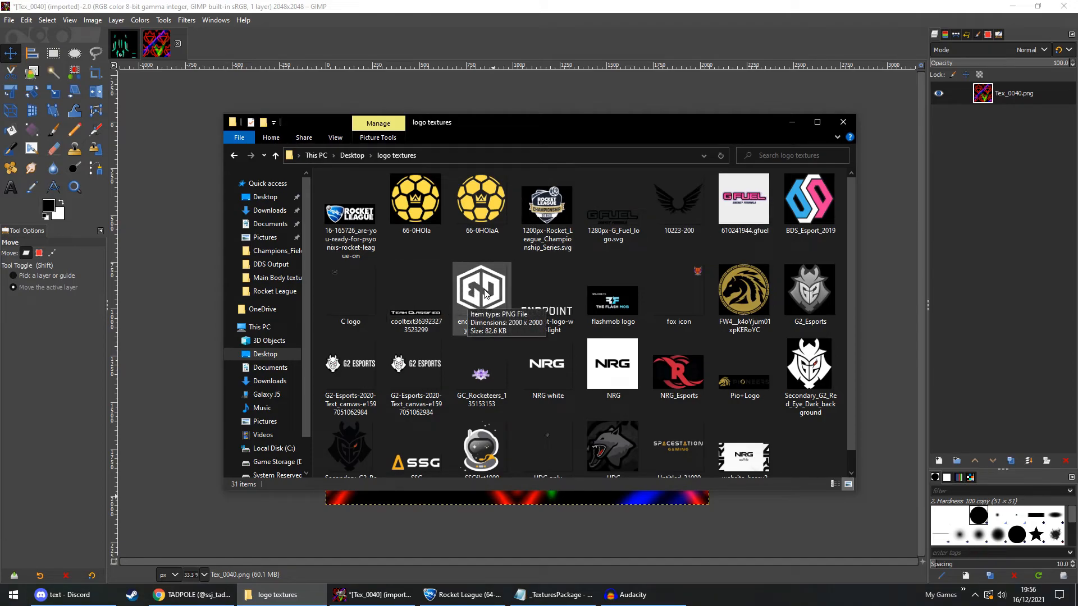
double_click(472, 202)
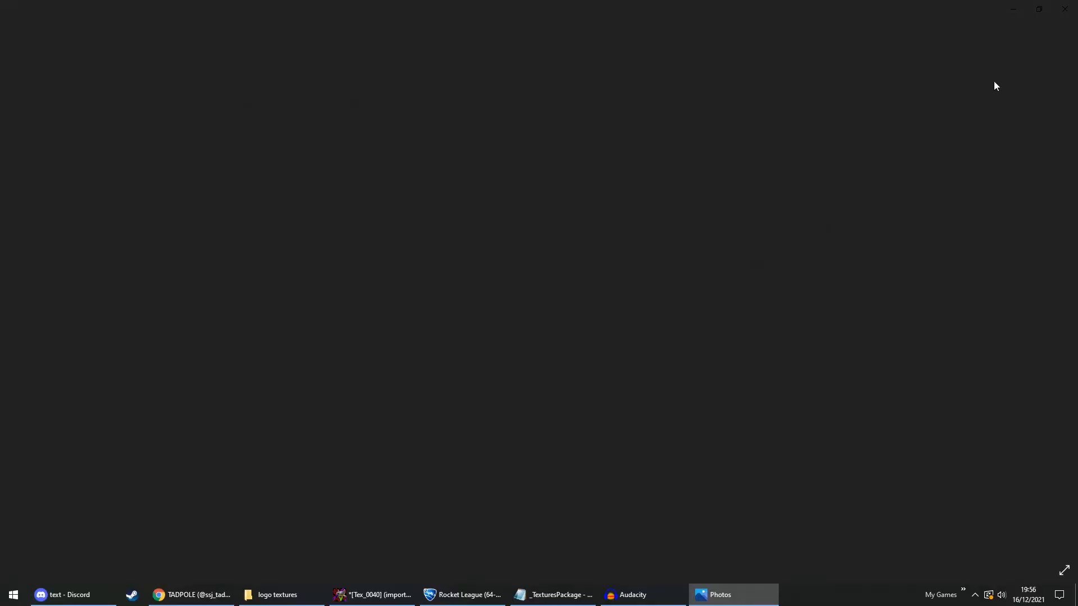
left_click(1062, 16)
left_click_drag(487, 218, 990, 218)
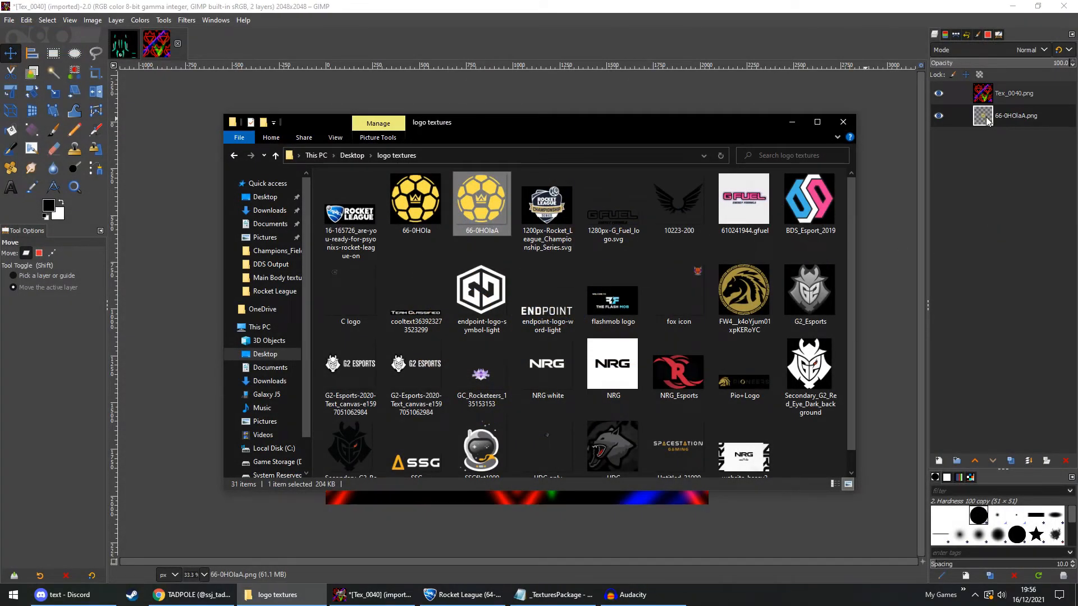
double_click(987, 93)
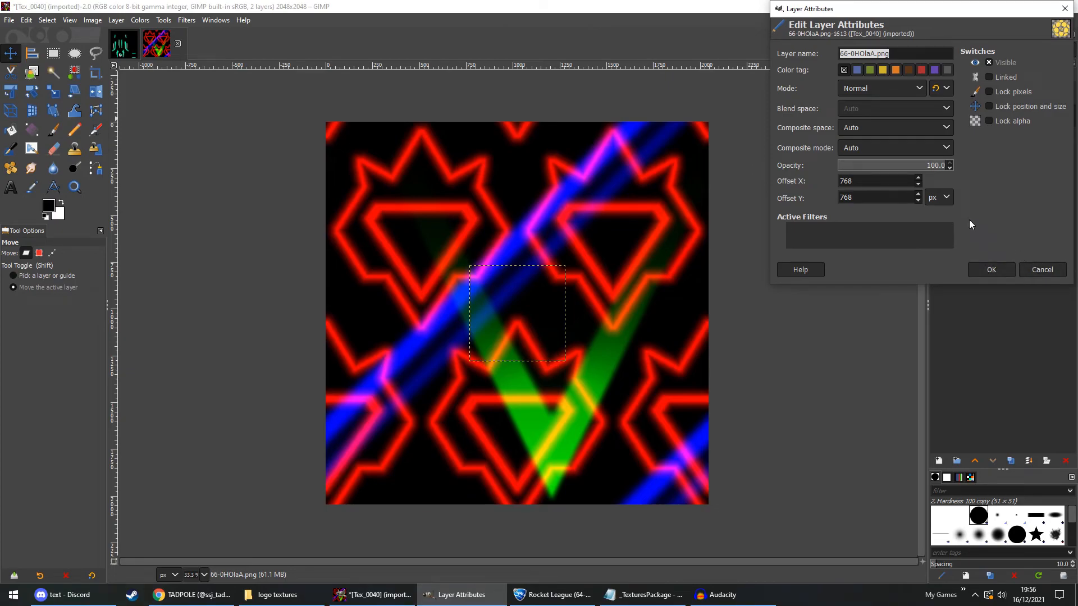
left_click(1041, 269)
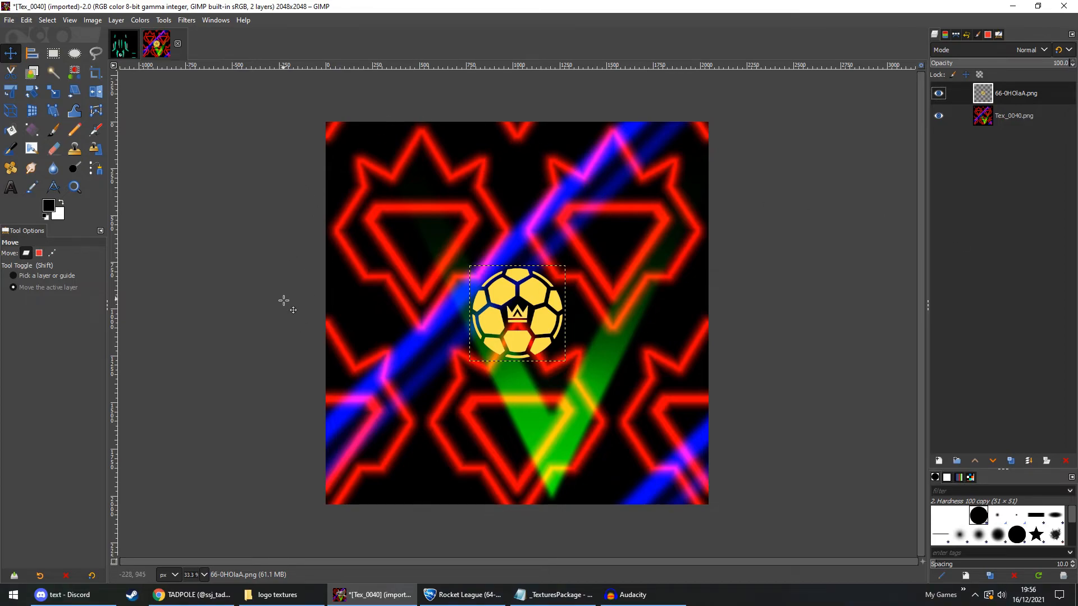
Look at the car decal in Rocket League and compare the texture with the 66-0HOIaA.png layer off and on.
left_click(462, 594)
left_click(937, 93)
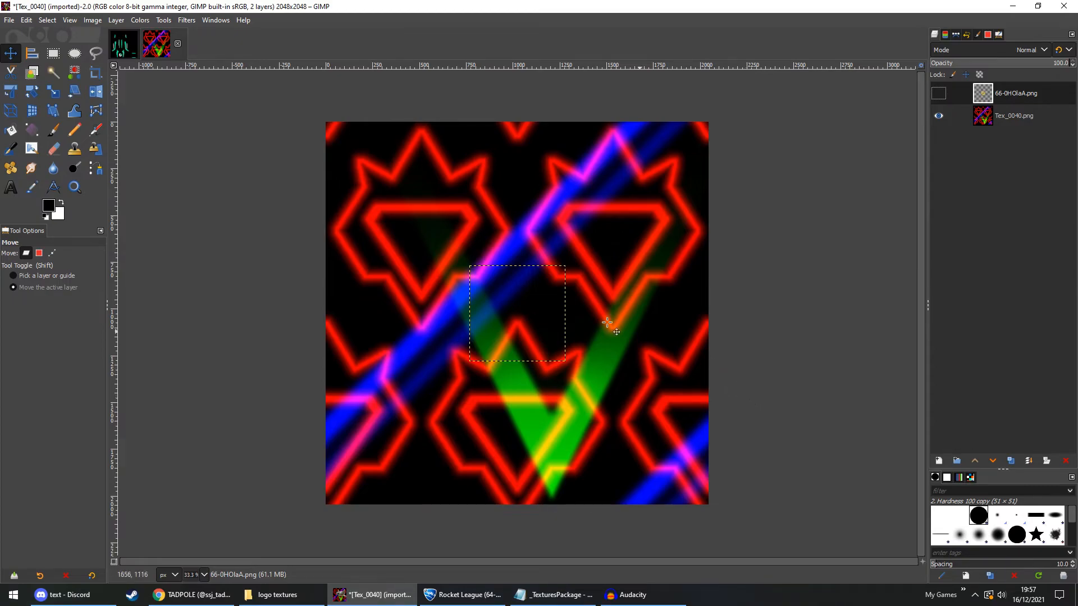
left_click(938, 93)
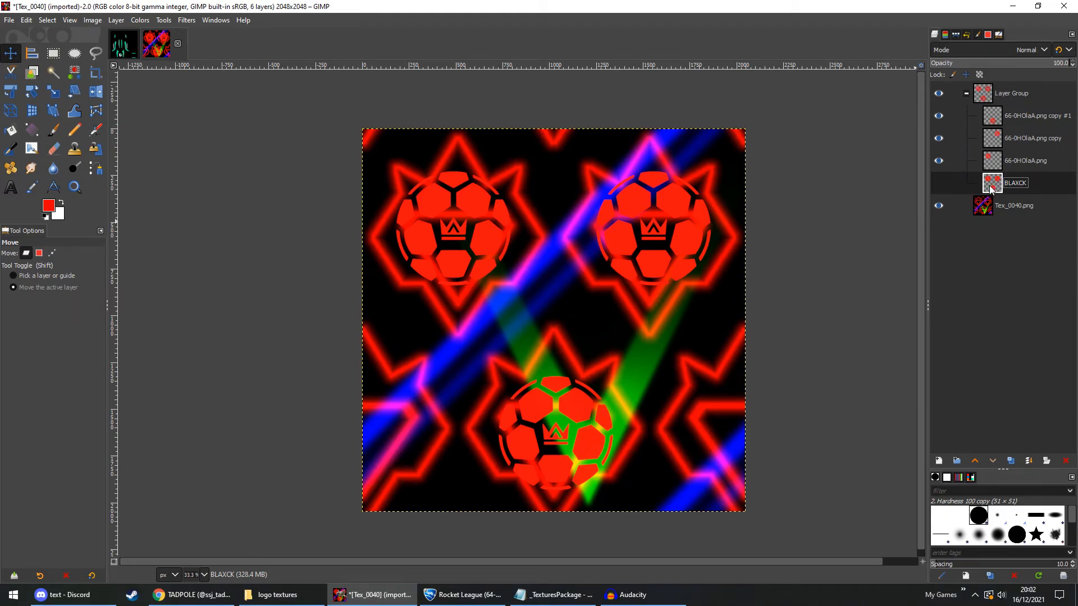
Show the BLAXCK layer and compare its effect with the three 66-0HOIaA.png logo layers off and on.
left_click(938, 183)
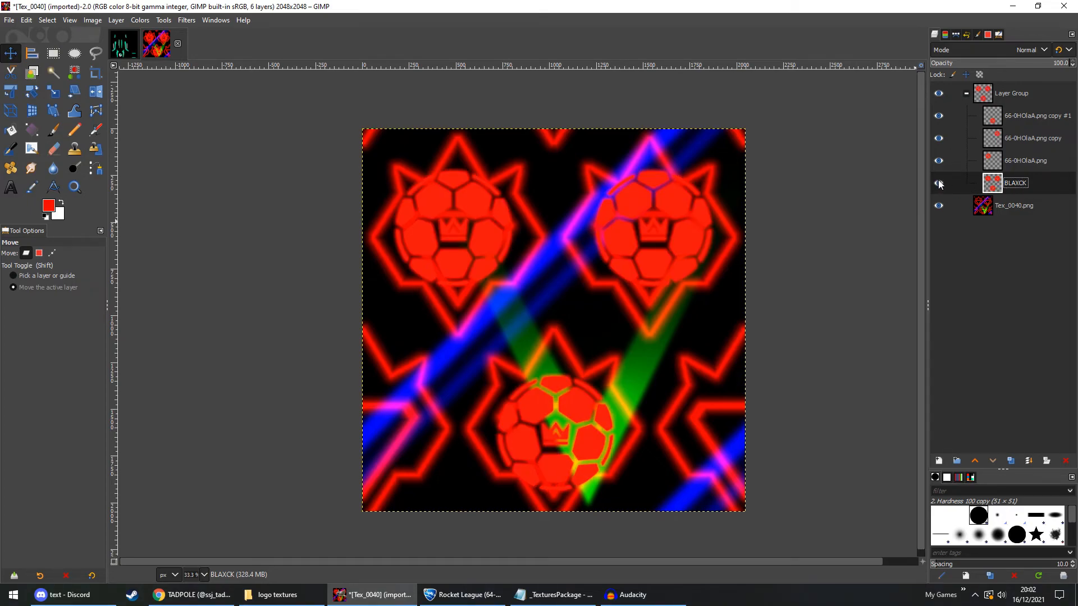
left_click_drag(938, 161, 941, 119)
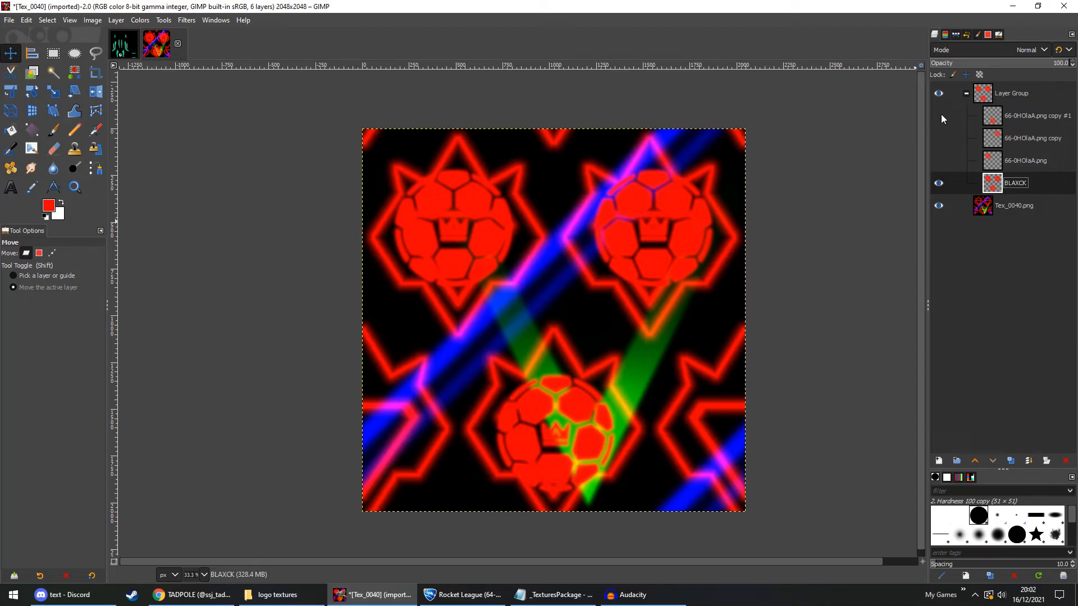
left_click_drag(940, 115, 942, 172)
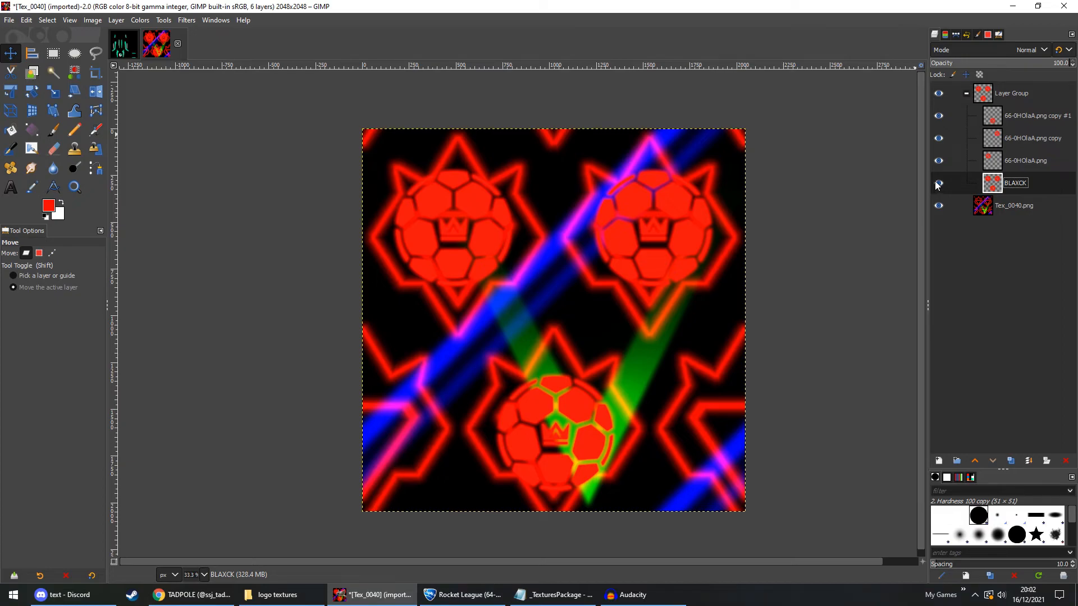
Collapse and hide the layer group containing the red ball logos.
left_click(968, 92)
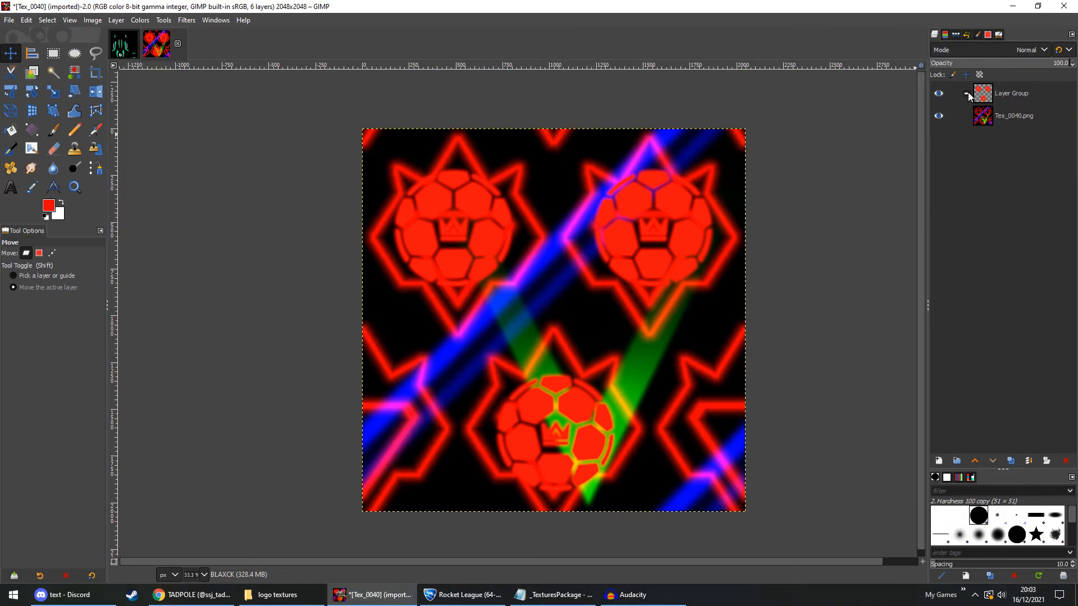
left_click(938, 93)
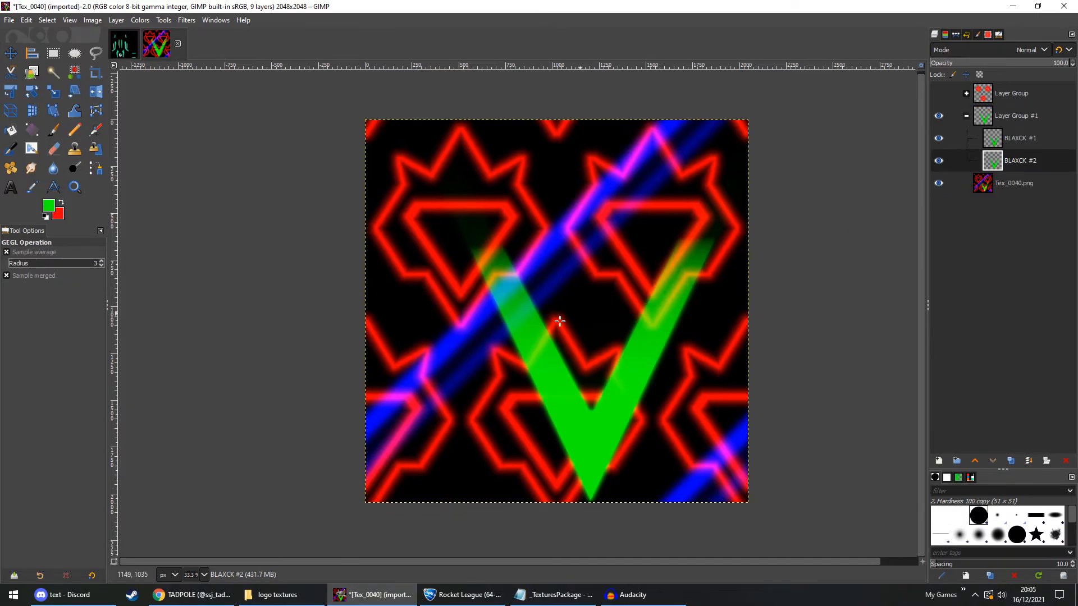
Compare the green V artwork with the BLAXCK #2 and Tex_0040.png layers off and on.
left_click(10, 53)
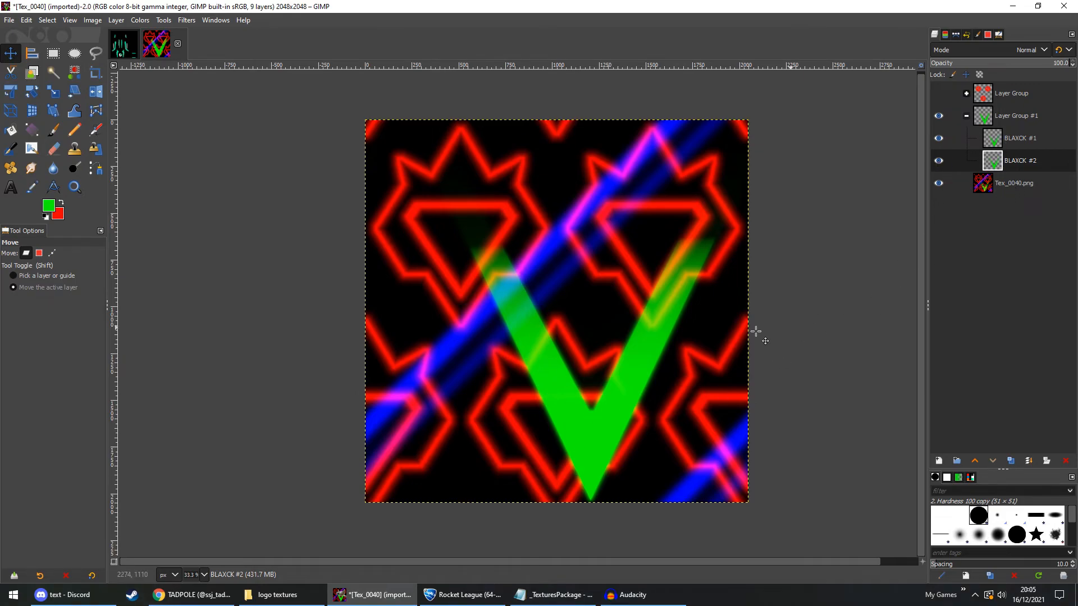
left_click(938, 161)
left_click(938, 183)
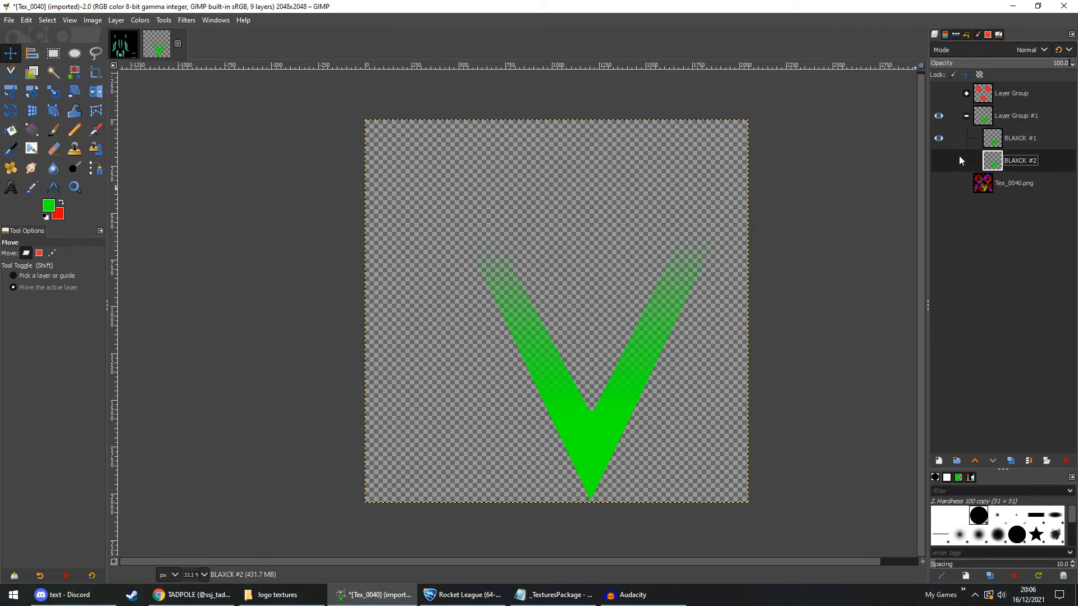
left_click(938, 161)
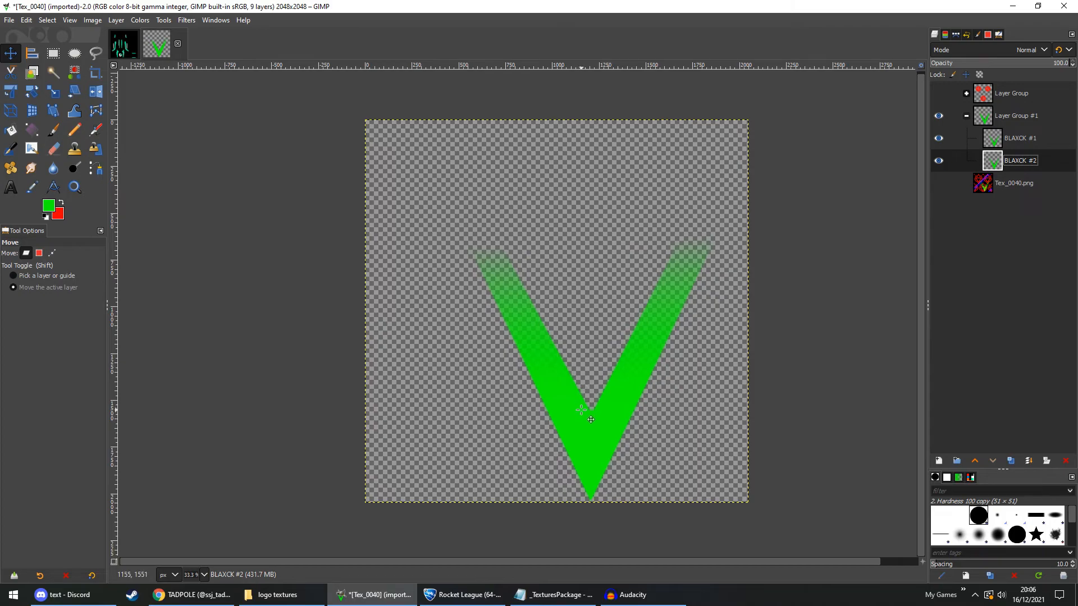
left_click(939, 183)
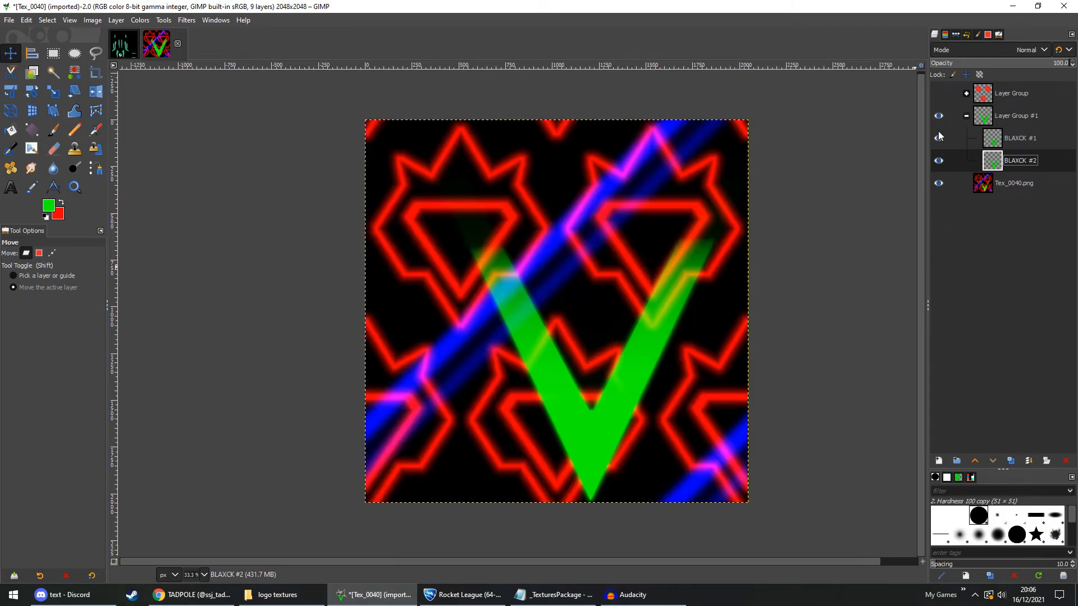
Collapse and hide Layer Group #1 with the green V, and activate the Free Select tool.
left_click(966, 115)
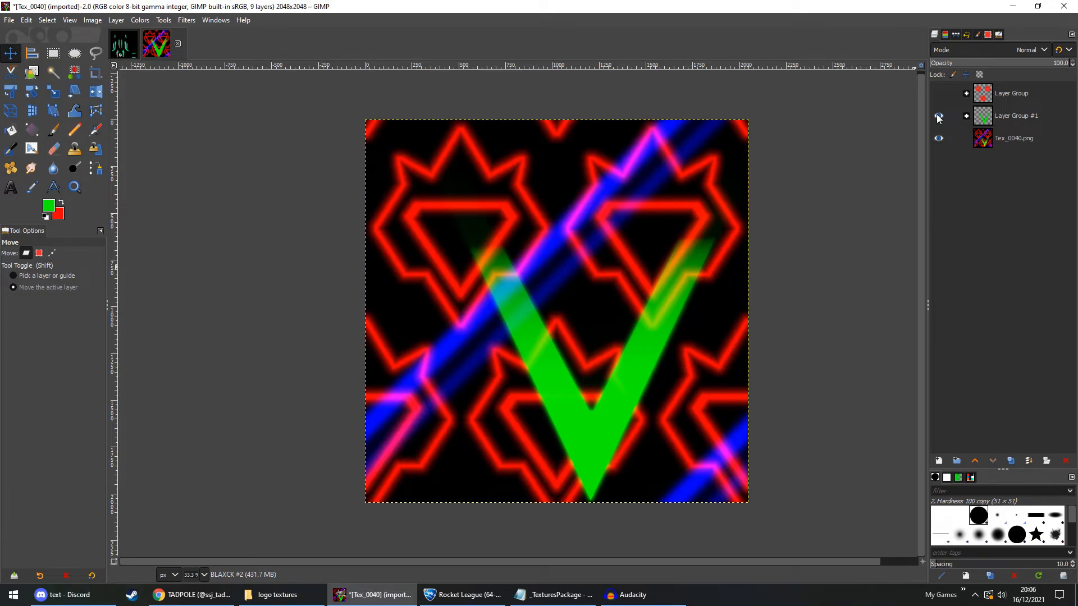
left_click(938, 116)
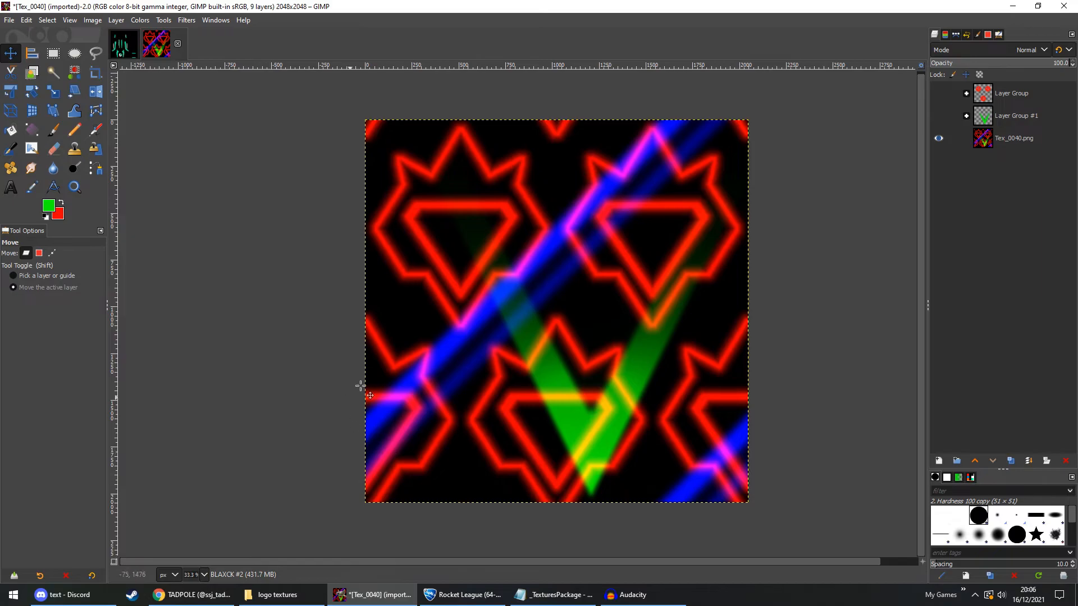
left_click(93, 54)
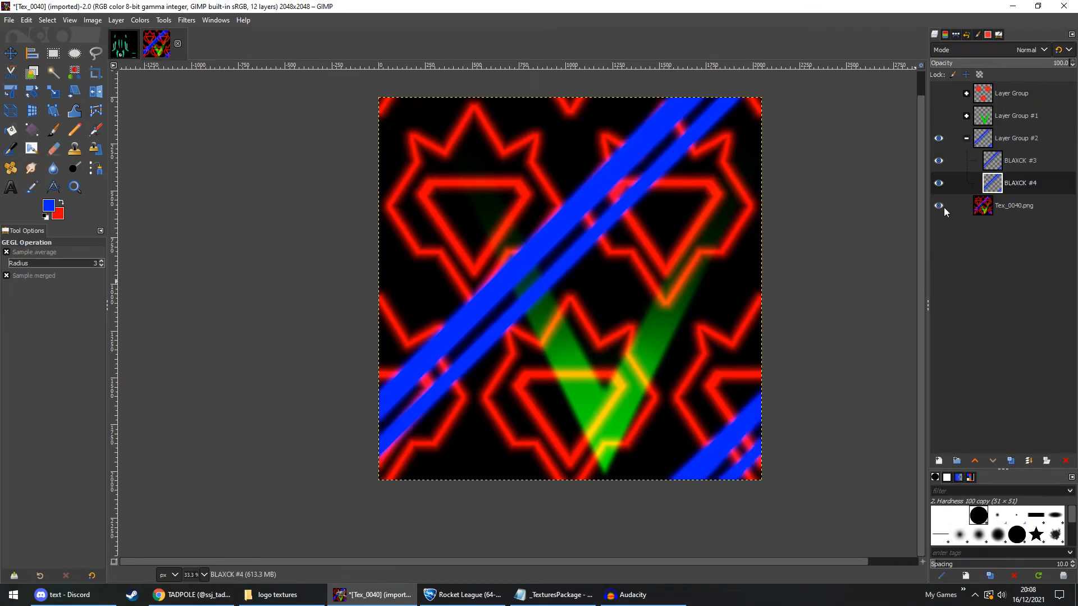
Compare the blue stripe artwork with the BLAXCK #4 and Tex_0040.png layers off and on.
left_click(938, 183)
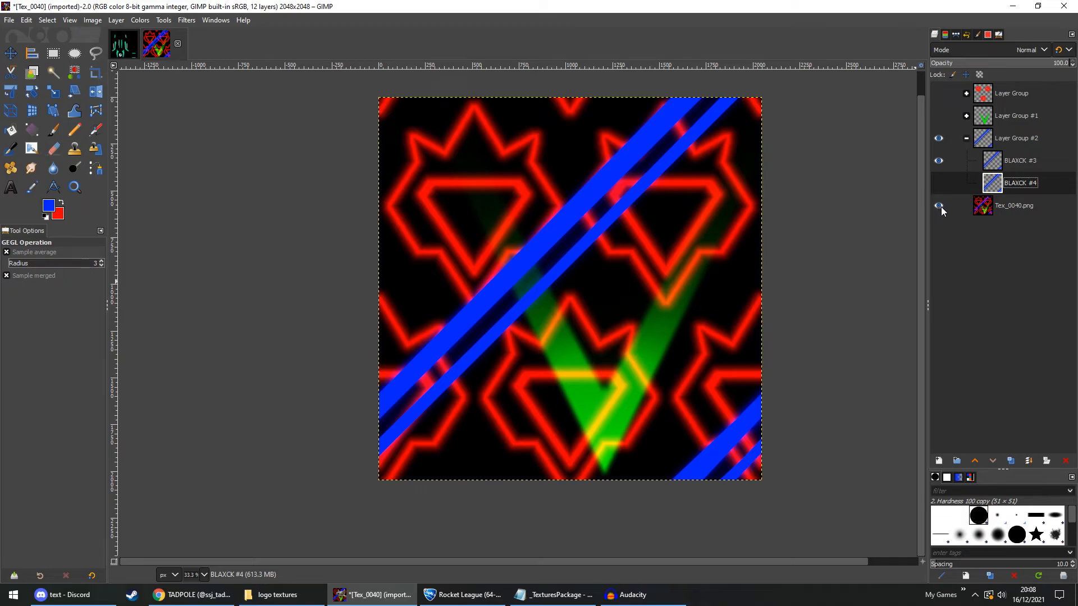
left_click(938, 206)
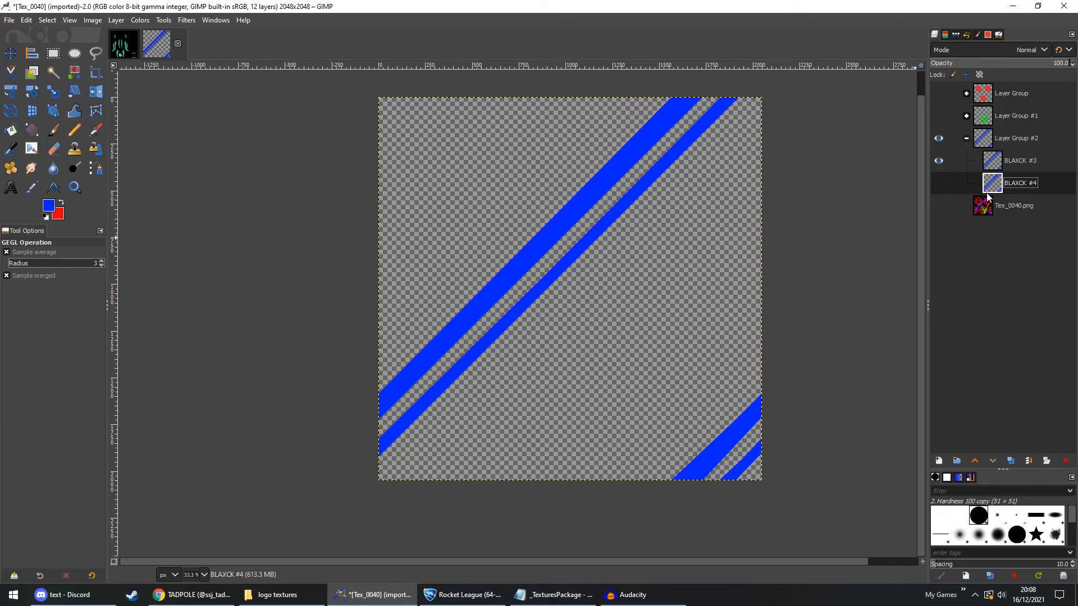
left_click(938, 183)
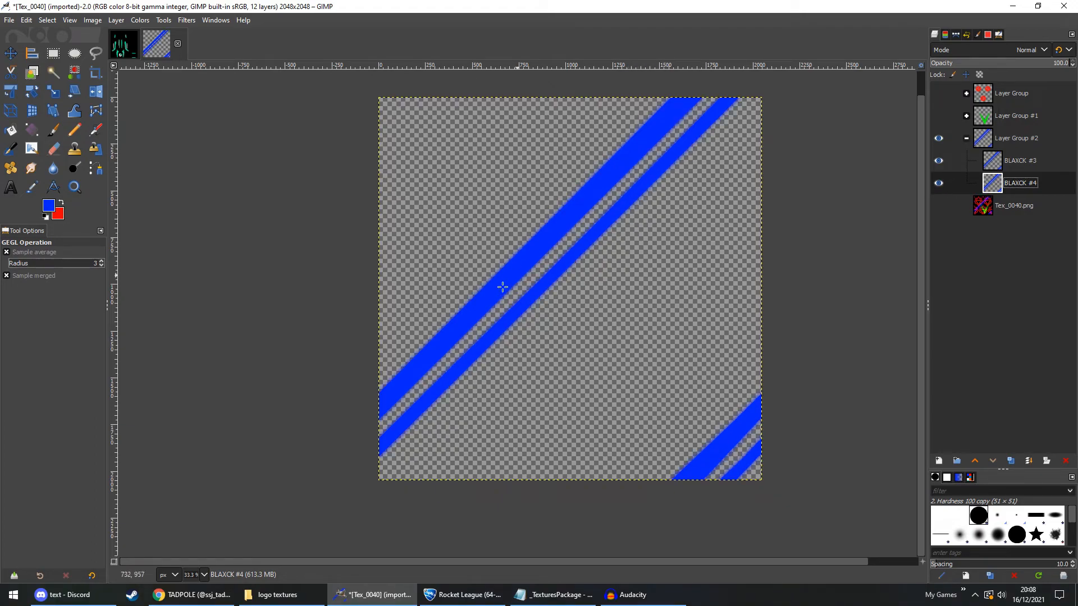
left_click(938, 205)
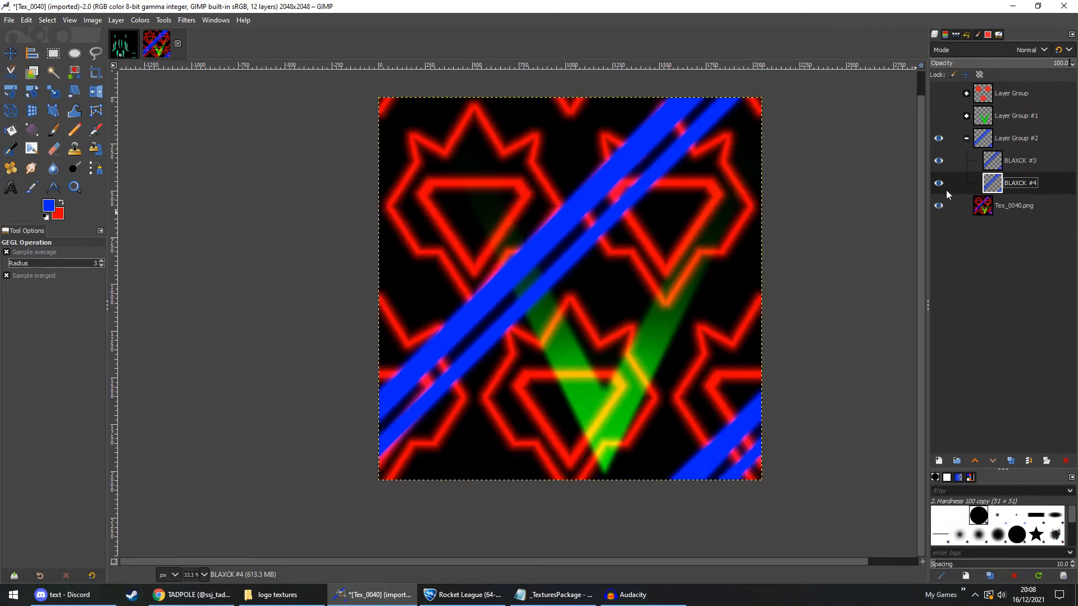
Preview the design with the red logo group and green V group shown, and hide both groups again.
left_click(938, 116)
left_click(938, 93)
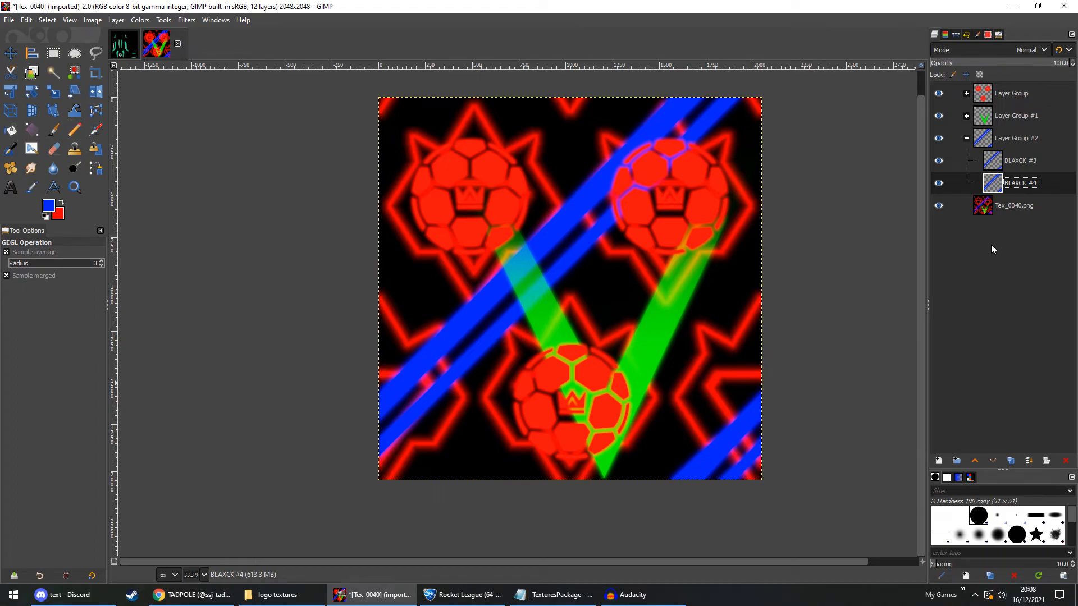
left_click(938, 95)
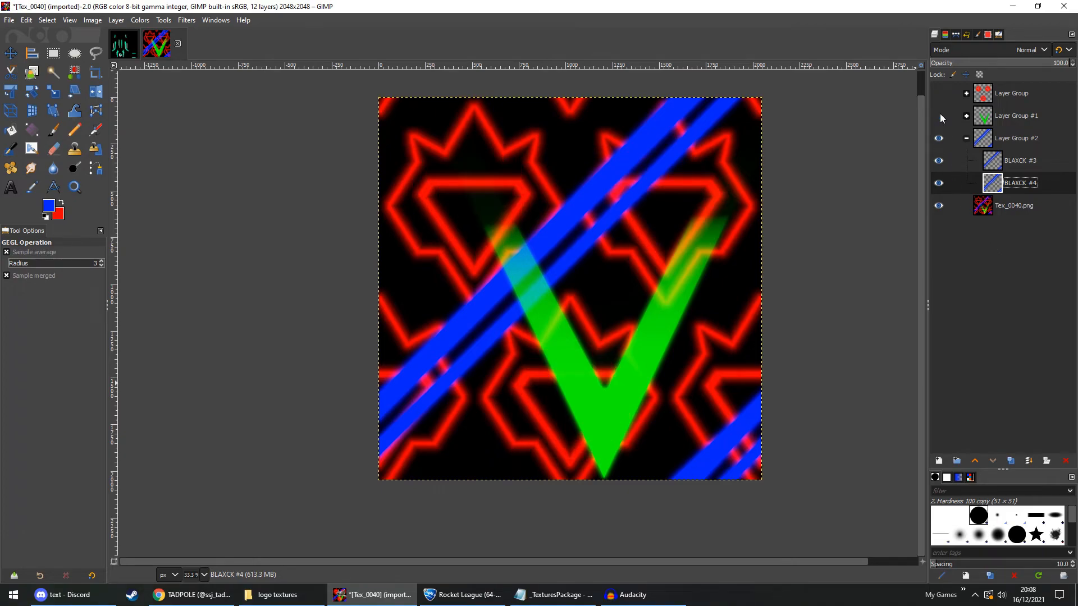
left_click(939, 115)
Hide and collapse Layer Group #2 with the blue stripes, and activate the Move tool.
left_click(940, 138)
left_click(966, 139)
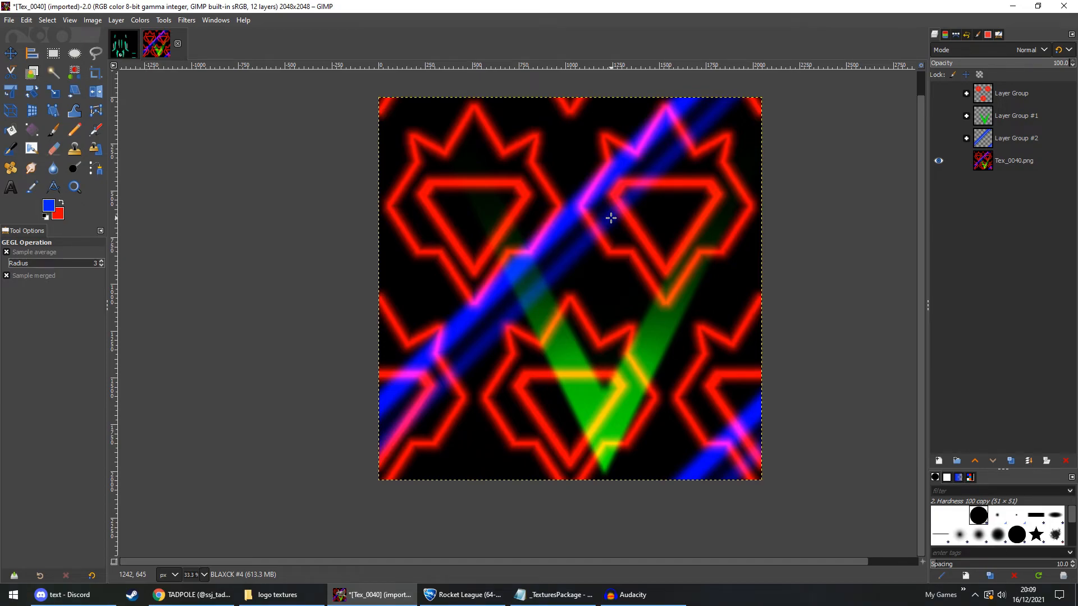
left_click(11, 53)
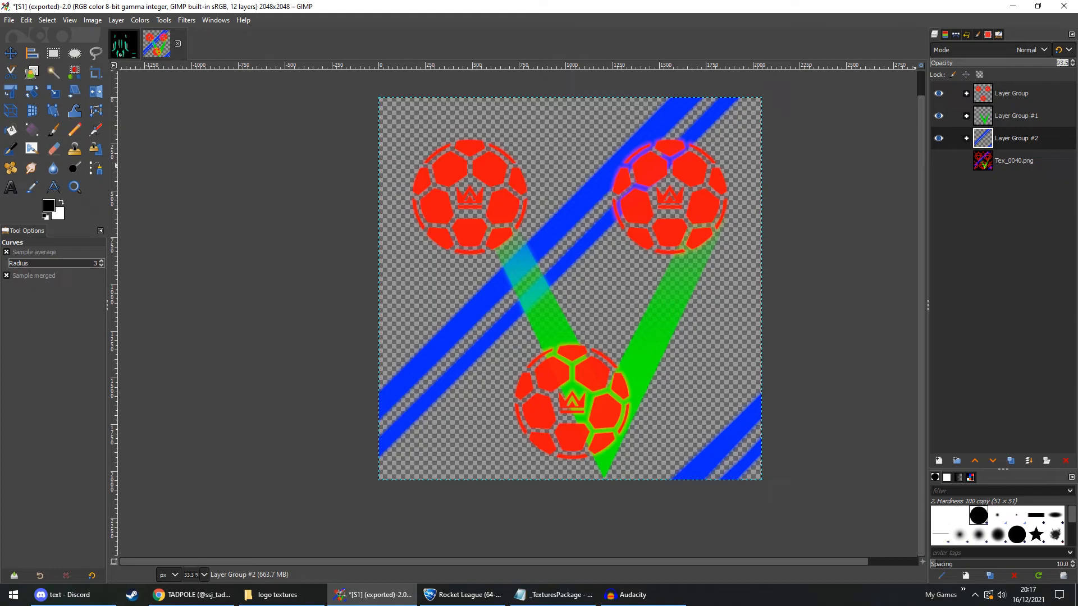
Set the opacity of Layer Group #2 and Layer Group #1 to 0.5, and select the red logo group.
type("5")
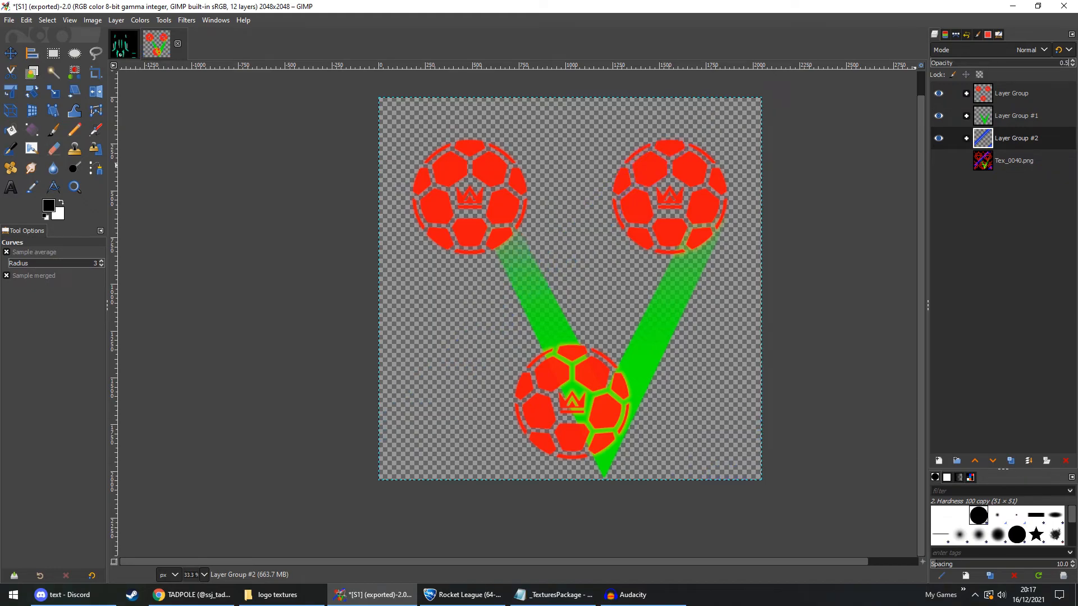
left_click(1010, 115)
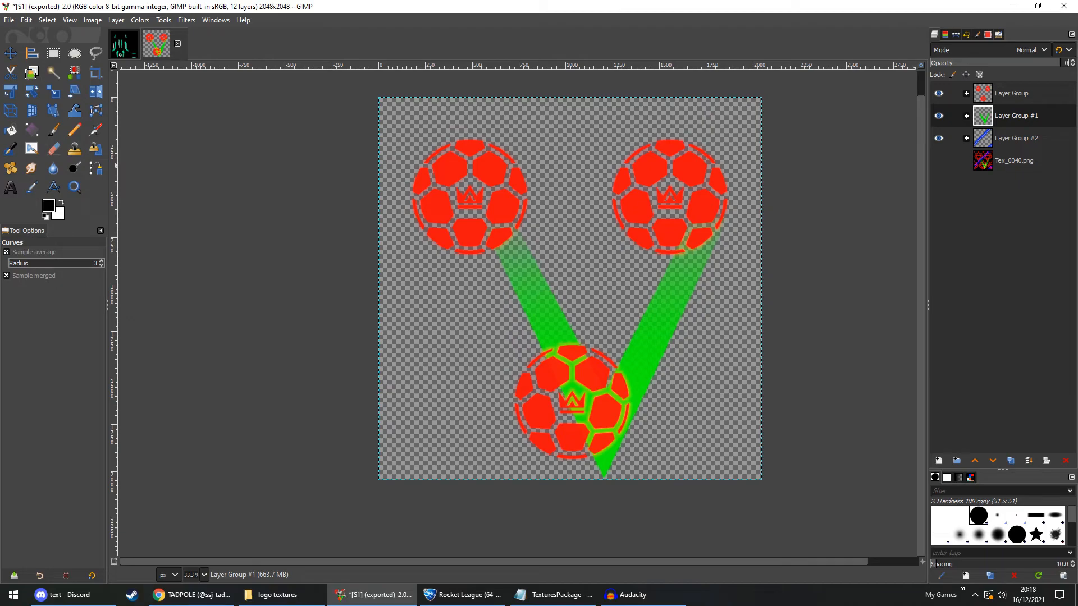
left_click(1047, 220)
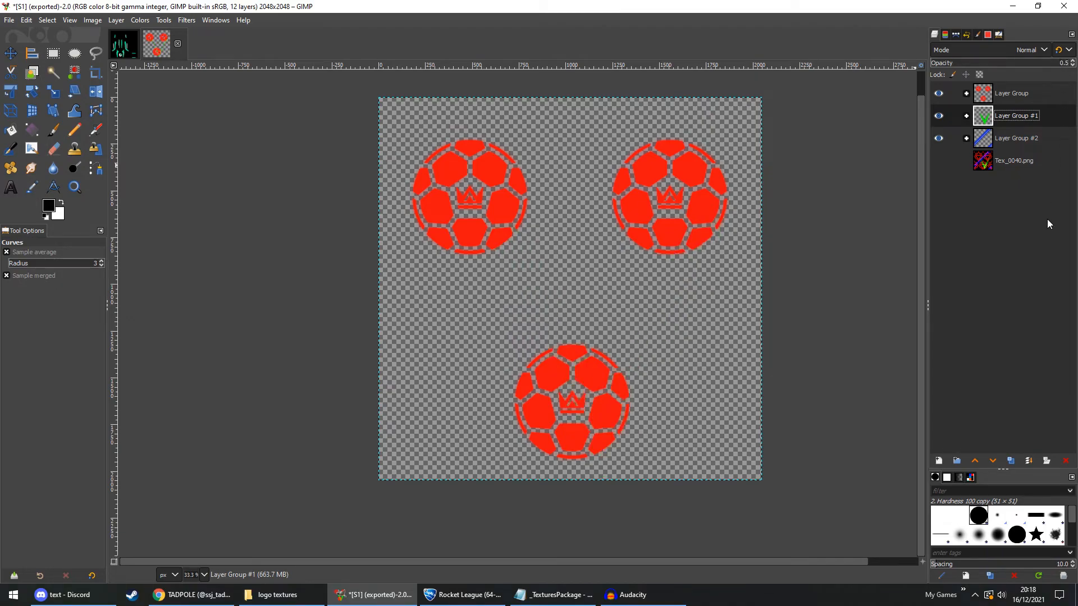
left_click(1005, 97)
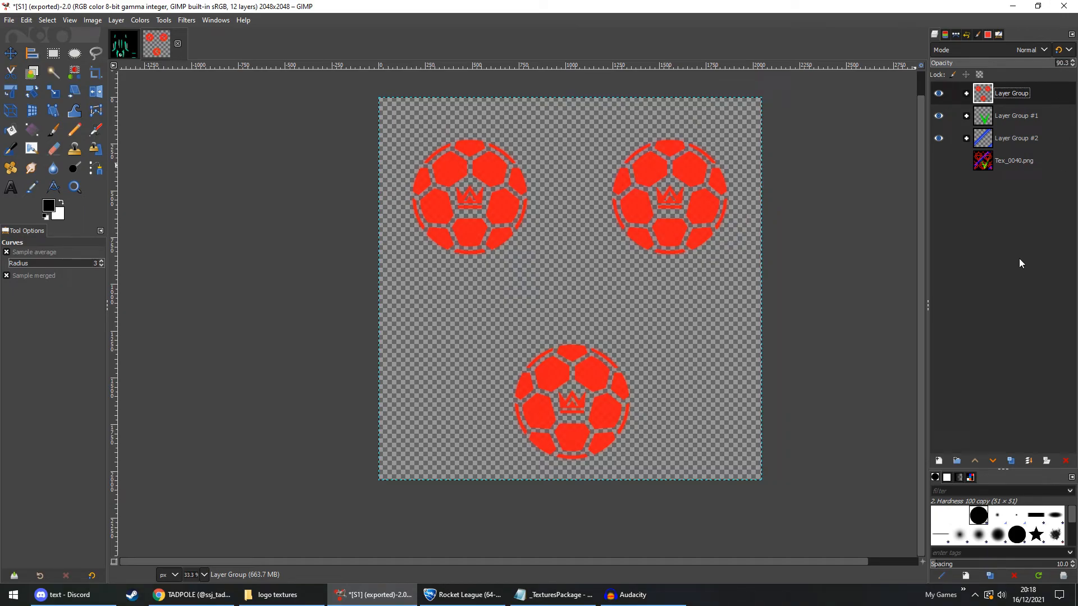
Export the image over S1.png in the Season Rewards folder, saving color values from transparent pixels.
left_click(9, 20)
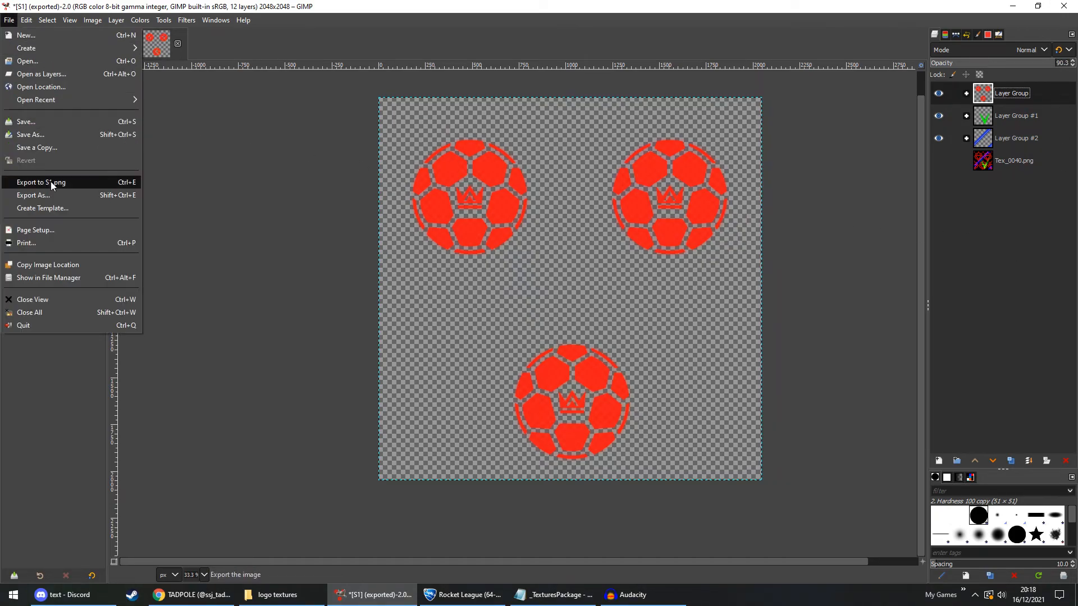
left_click(48, 198)
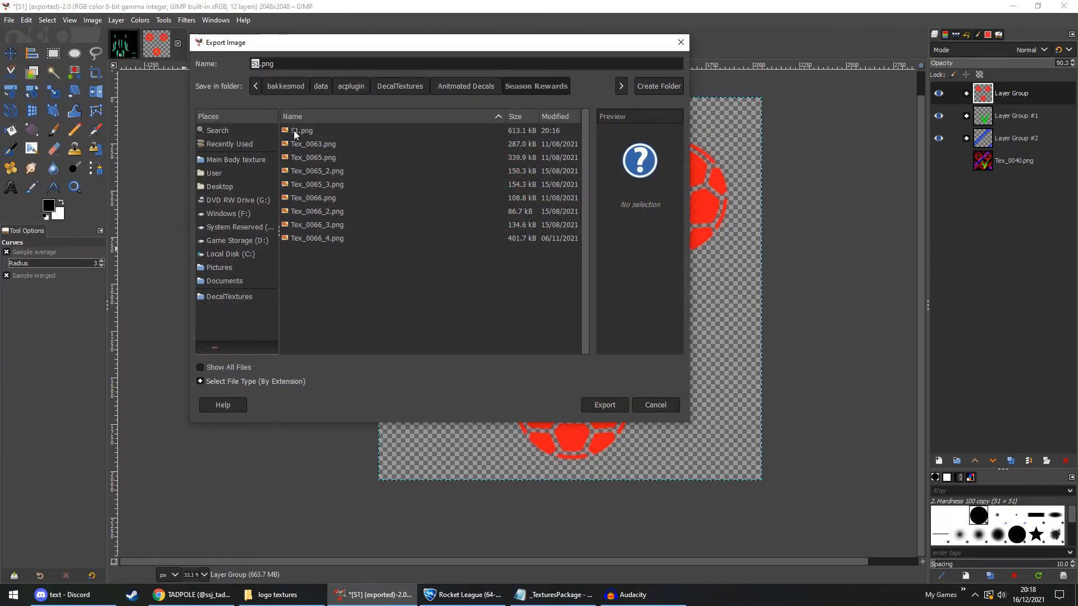
left_click(295, 132)
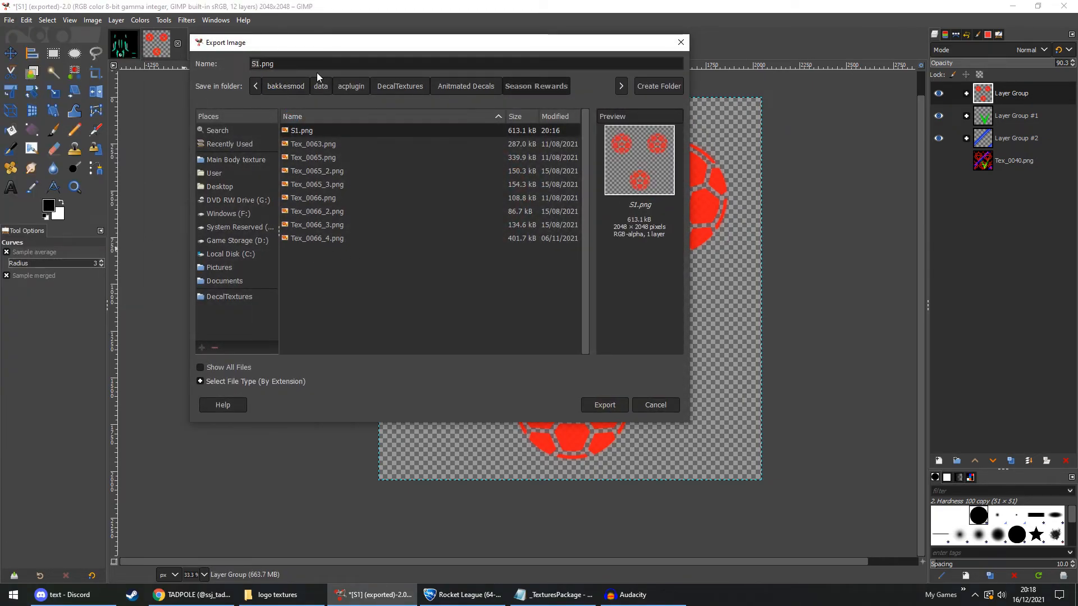
left_click(605, 405)
left_click(473, 285)
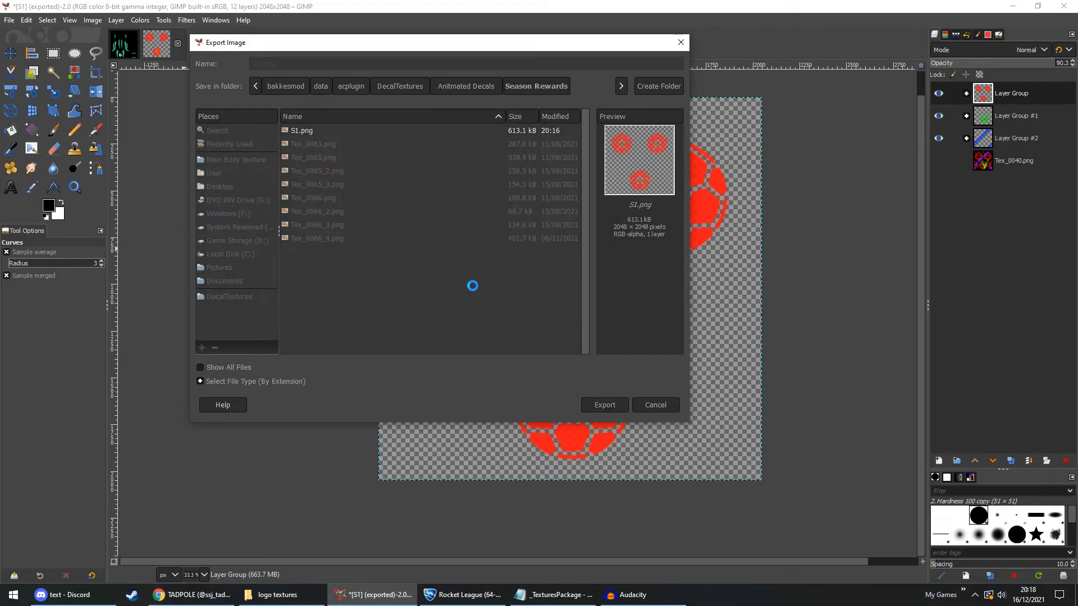
left_click(493, 298)
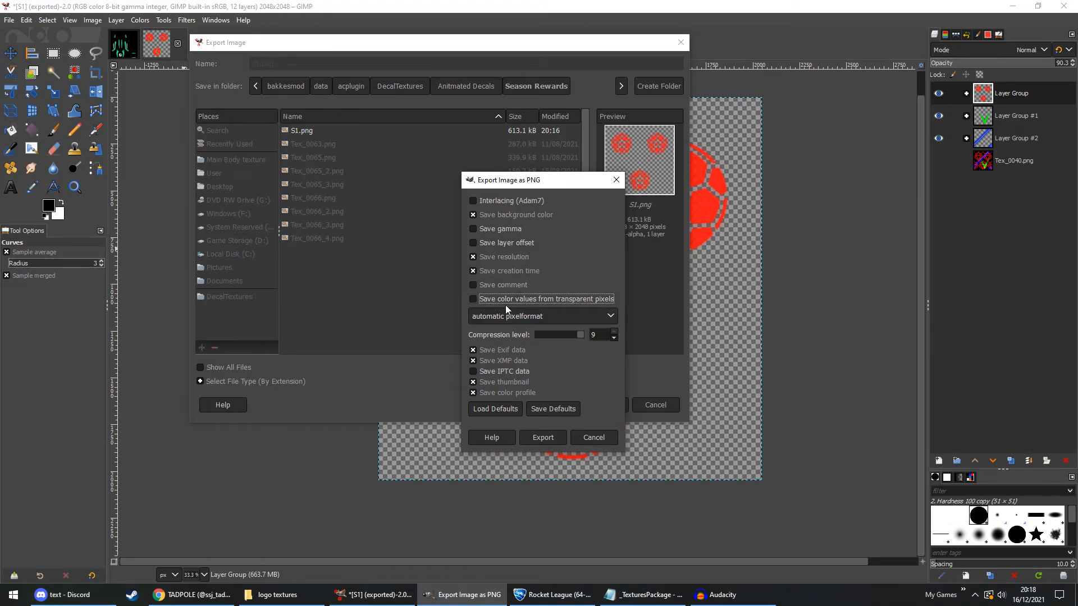
left_click(512, 298)
left_click(556, 438)
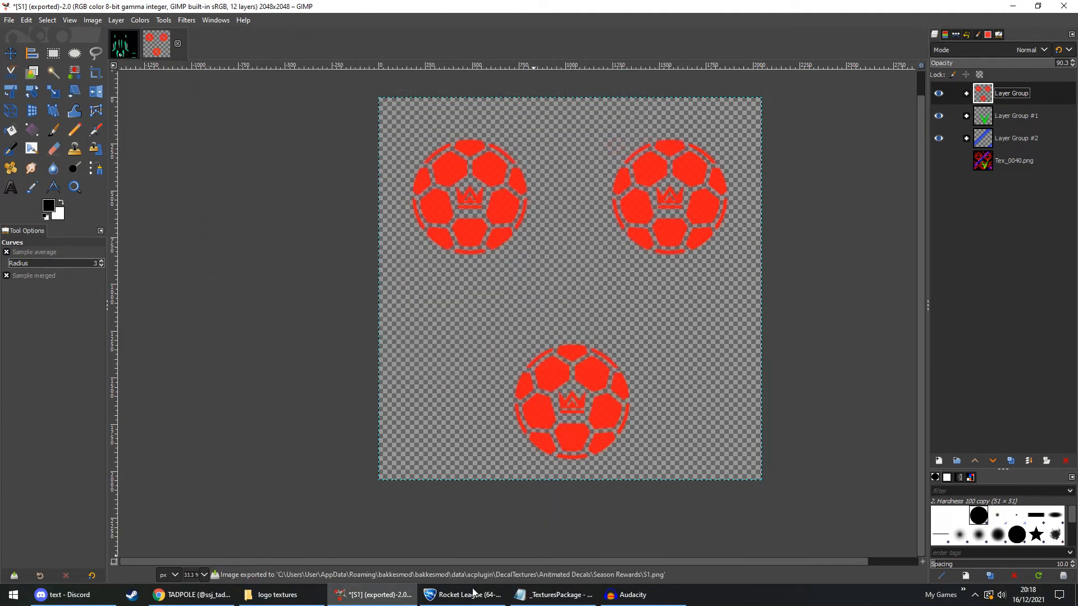
Check the Season Rewards entry in the _TexturesPackage file, and run acplugin_reloaddecals in Rocket League's BakkesMod console.
left_click(549, 595)
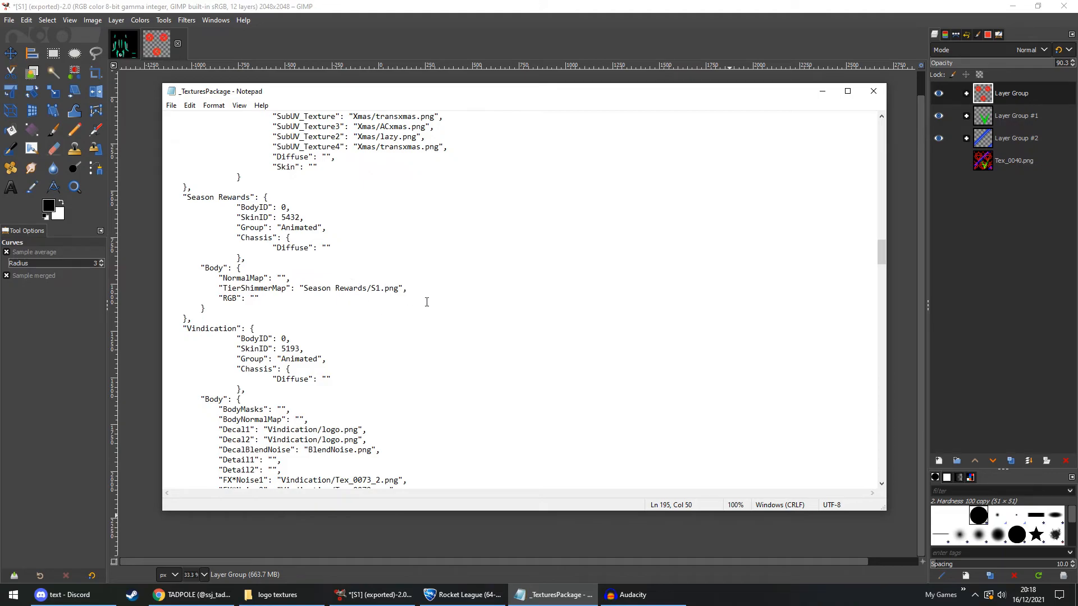
left_click(461, 594)
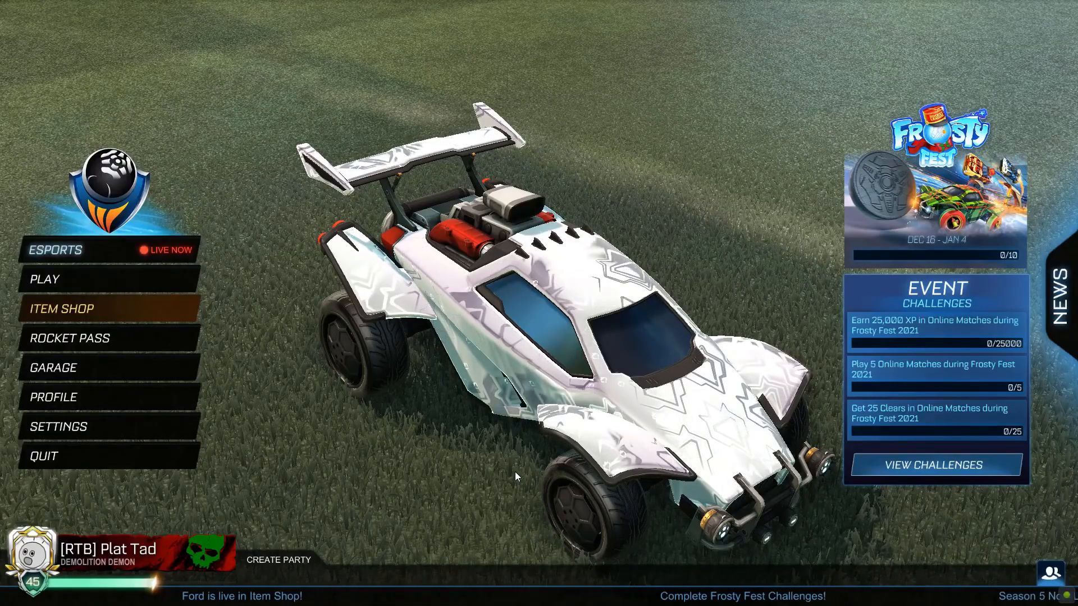
key("F6")
key("Up")
key("Return")
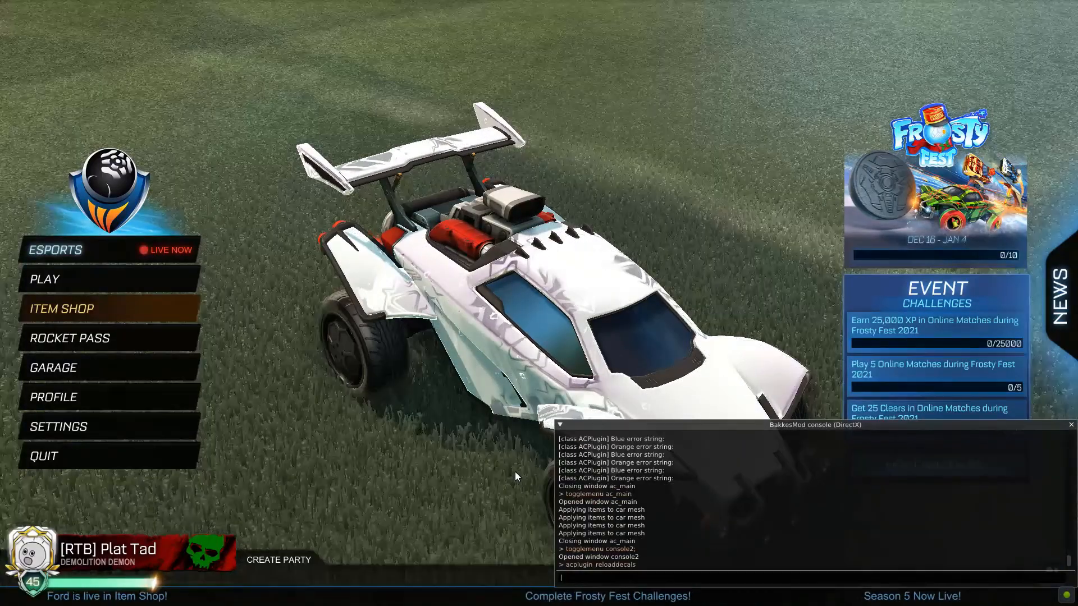
key("F6")
Set the blue decal to Animated - Season Rewards in the AlphaConsole plugin and close its window.
key("F5")
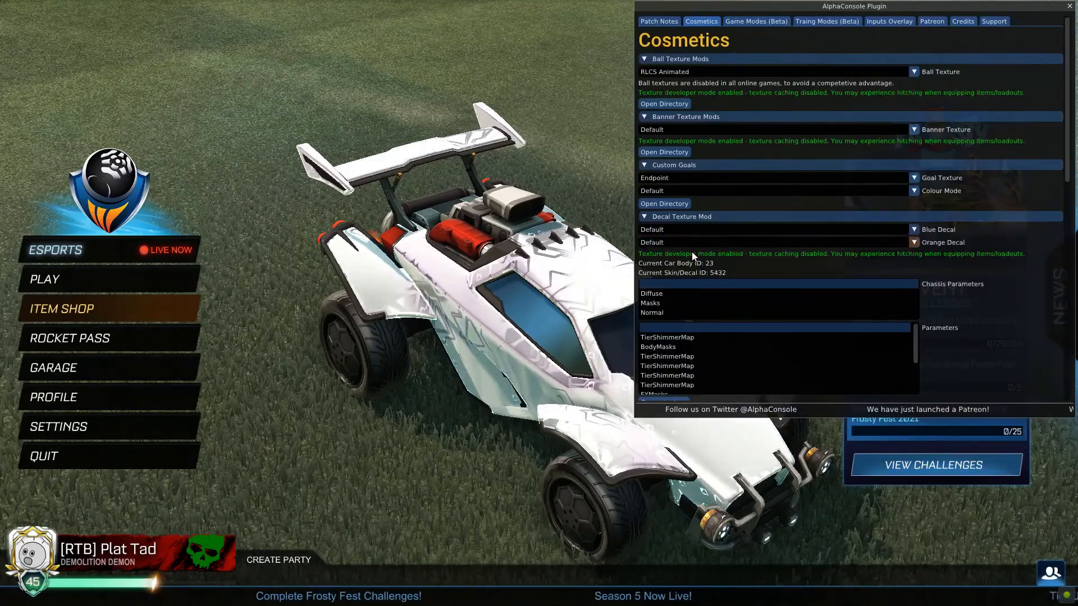
left_click(692, 229)
mouse_move(700, 261)
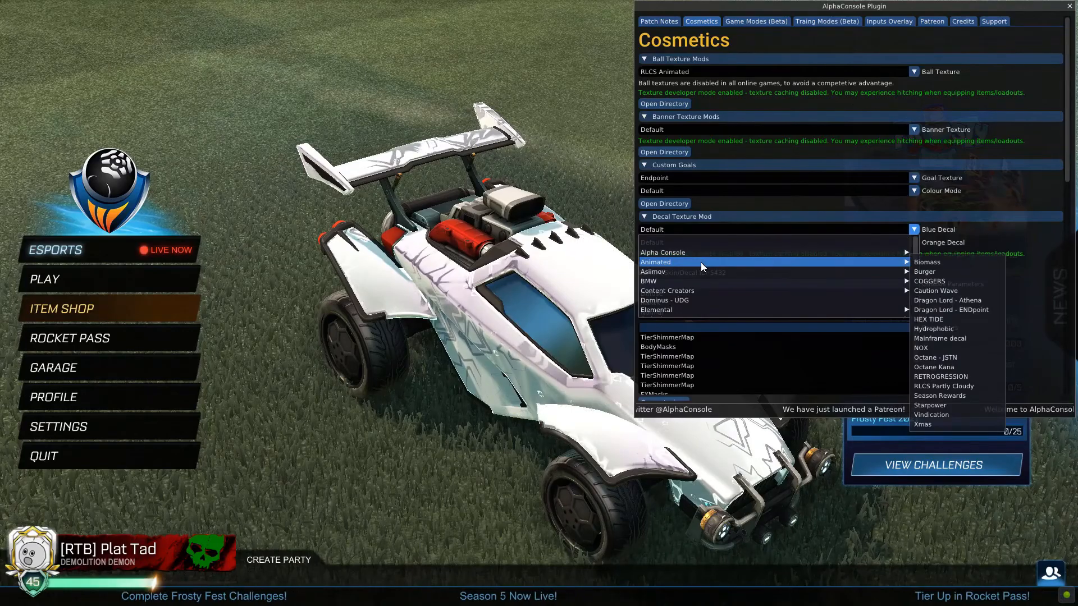
left_click(941, 396)
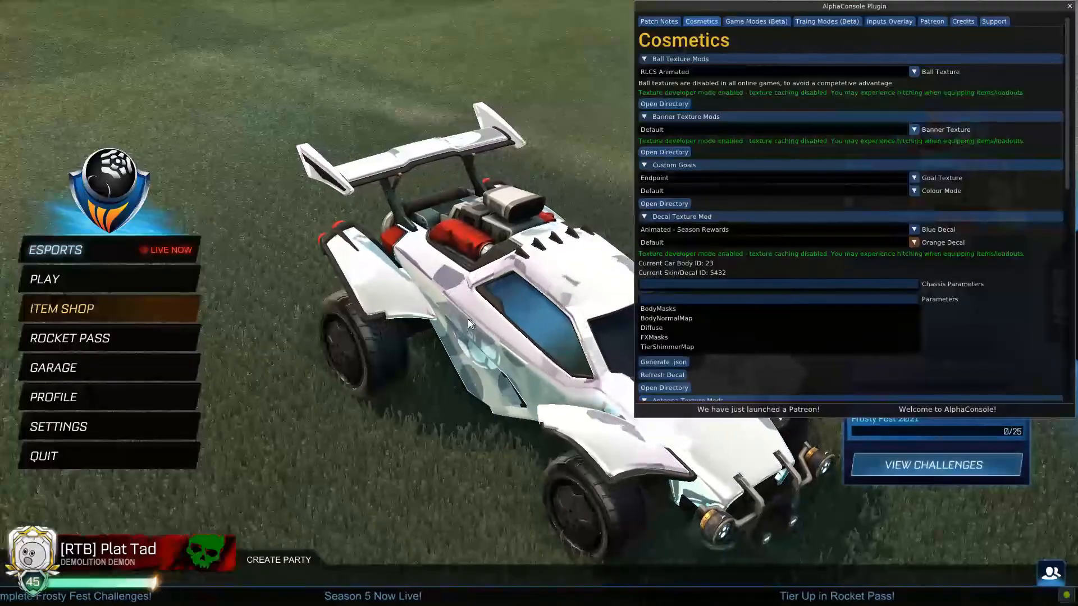
key("F5")
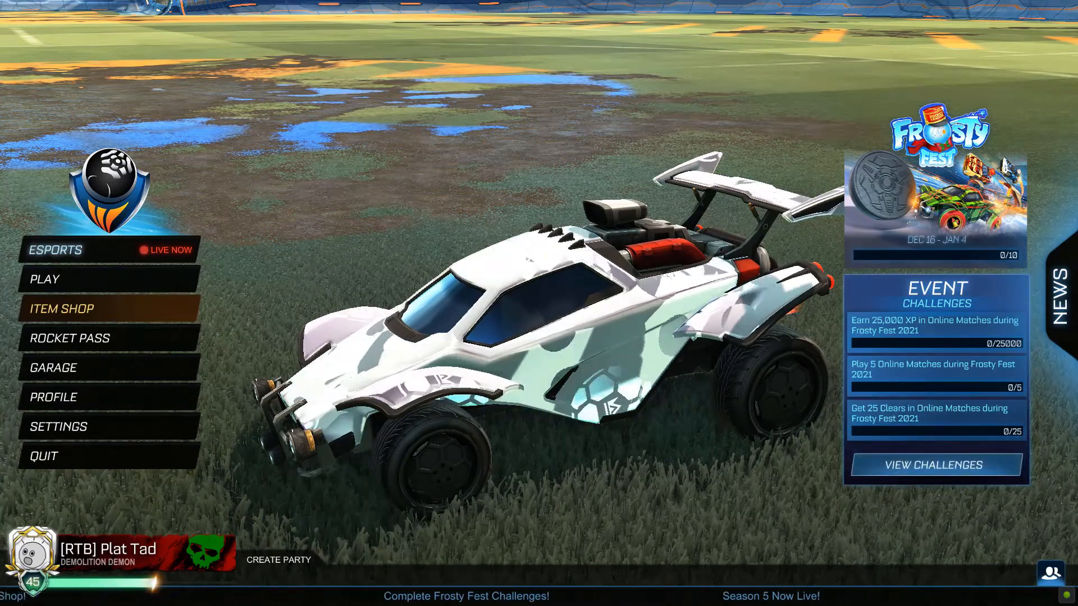
Switch to GIMP, hide Layer Group #2 with the blue stripes, and export the image over S1.png again.
key("alt+Tab")
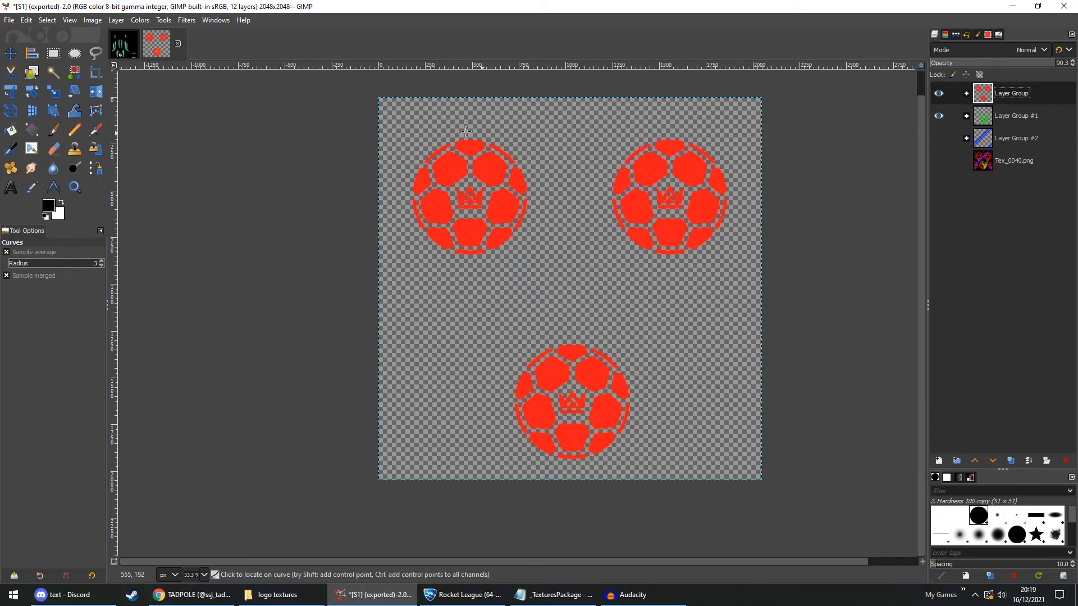
left_click(7, 19)
left_click(68, 182)
Switch to Rocket League and refresh the Season Rewards decal through the AlphaConsole plugin.
left_click(462, 594)
key("F5")
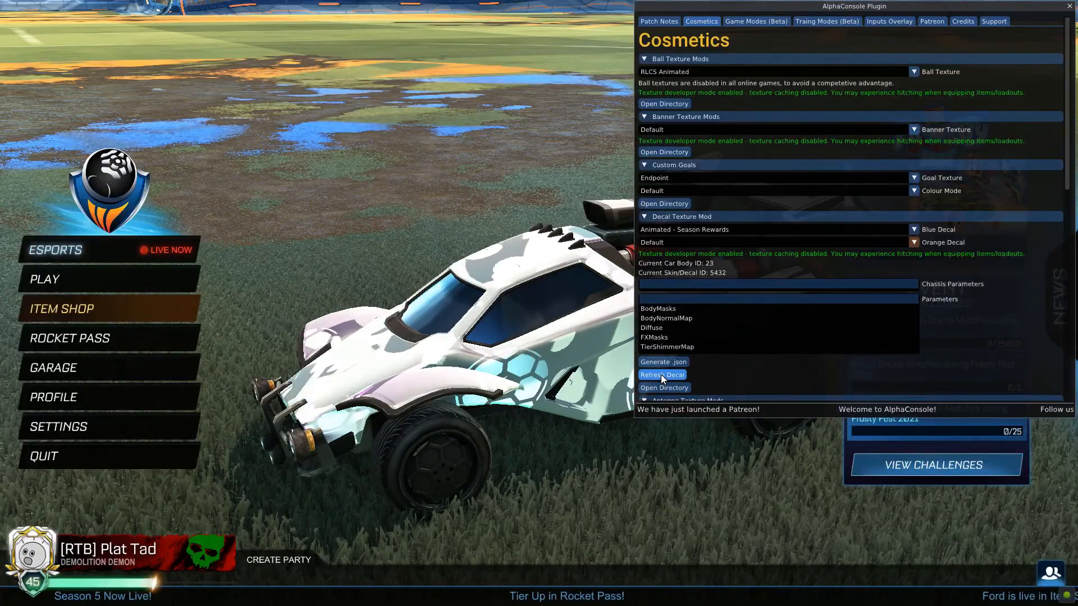
left_click(661, 375)
key("F5")
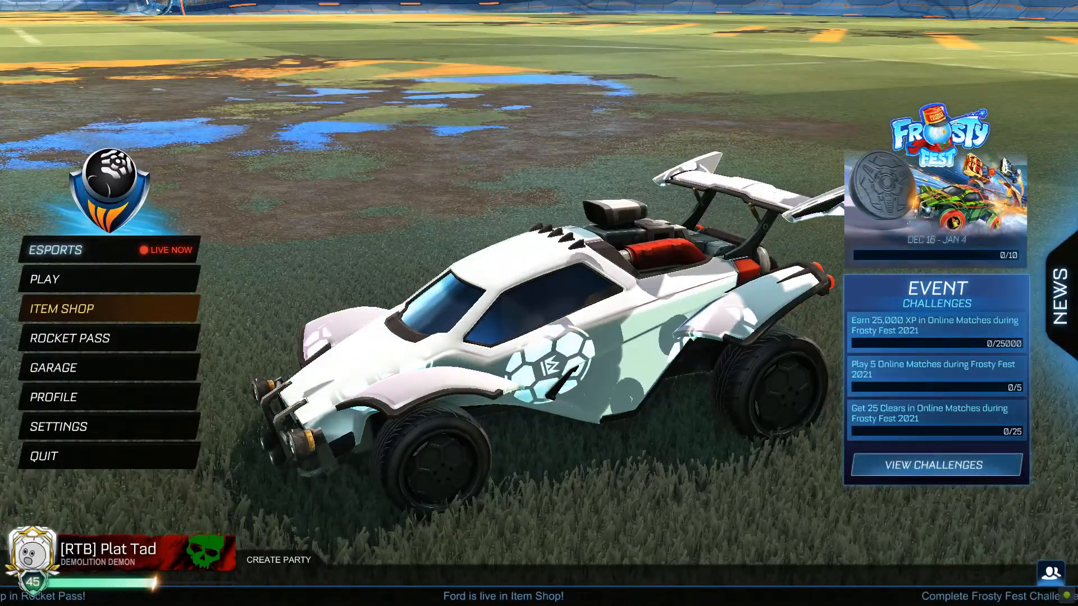
Switch to GIMP, hide Layer Group #1 with the green V, and re-export S1.png with only the red logos visible.
key("alt+Tab")
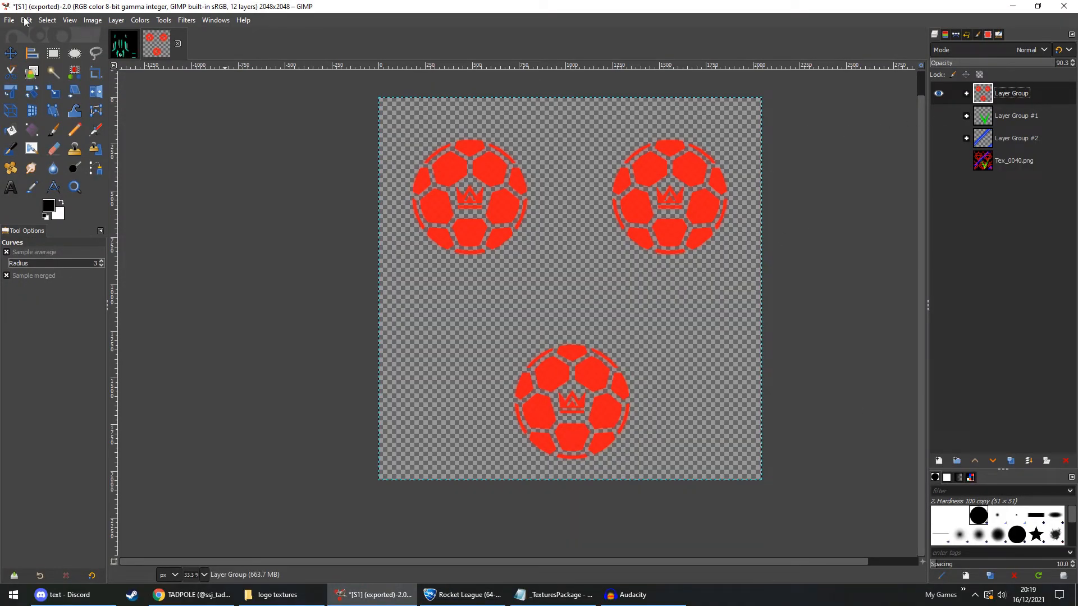
left_click(9, 20)
left_click(51, 182)
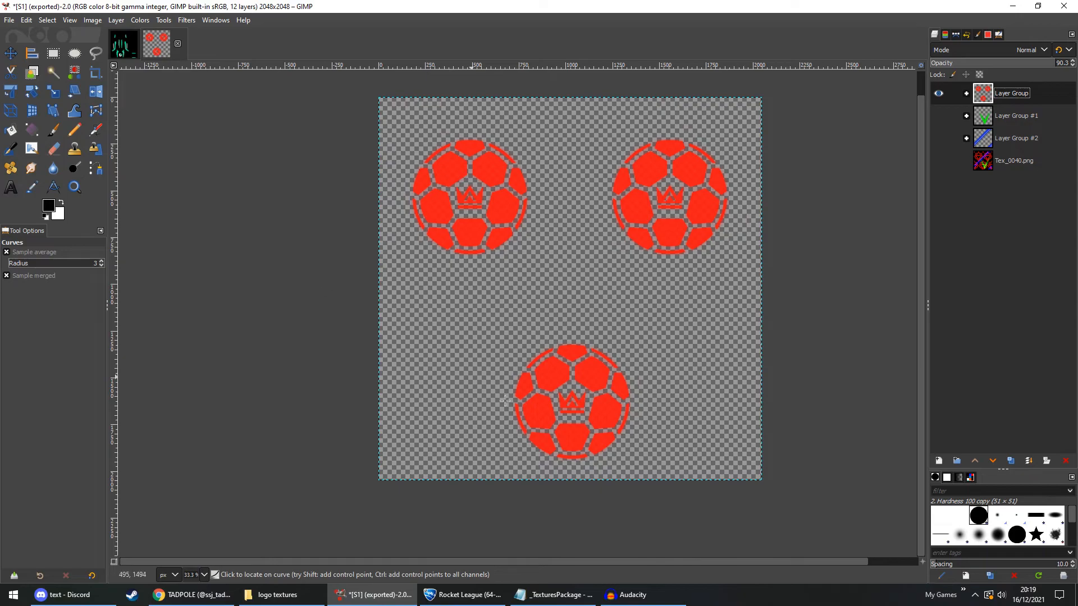
Refresh the decal in Rocket League, inspect the animated logos from several sides of the car, and return to GIMP.
left_click(494, 597)
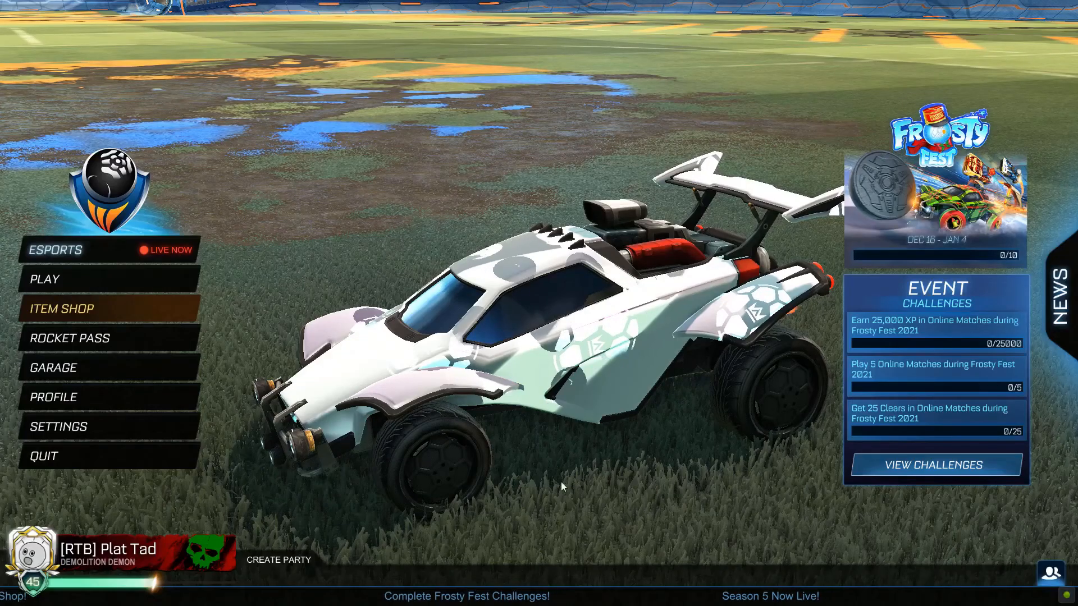
left_click(675, 375)
key("F2")
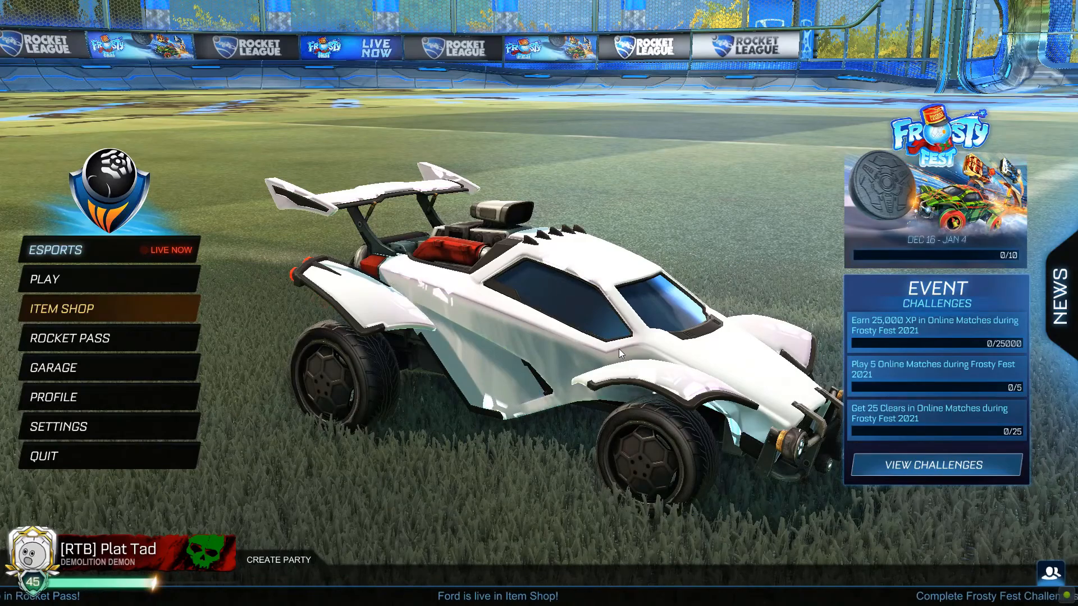
left_click_drag(649, 284, 462, 328)
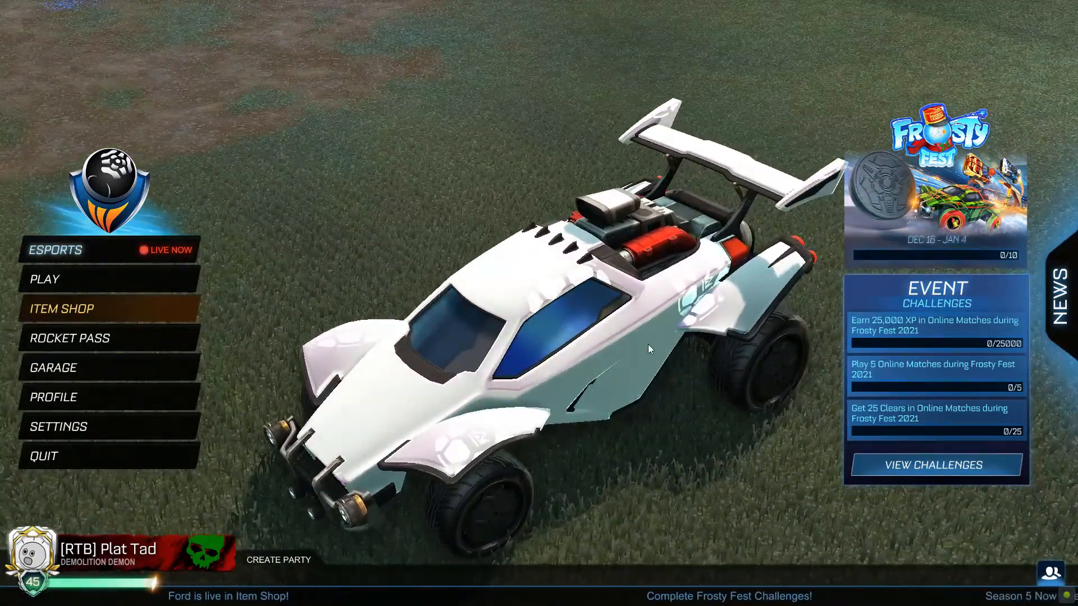
left_click_drag(541, 401, 517, 365)
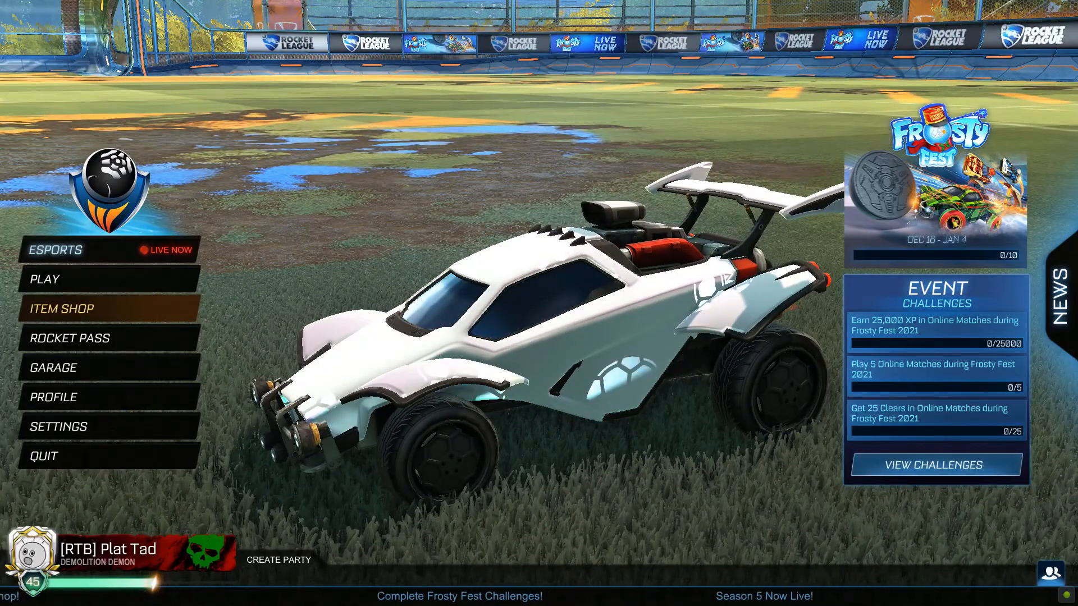
key("alt+Tab")
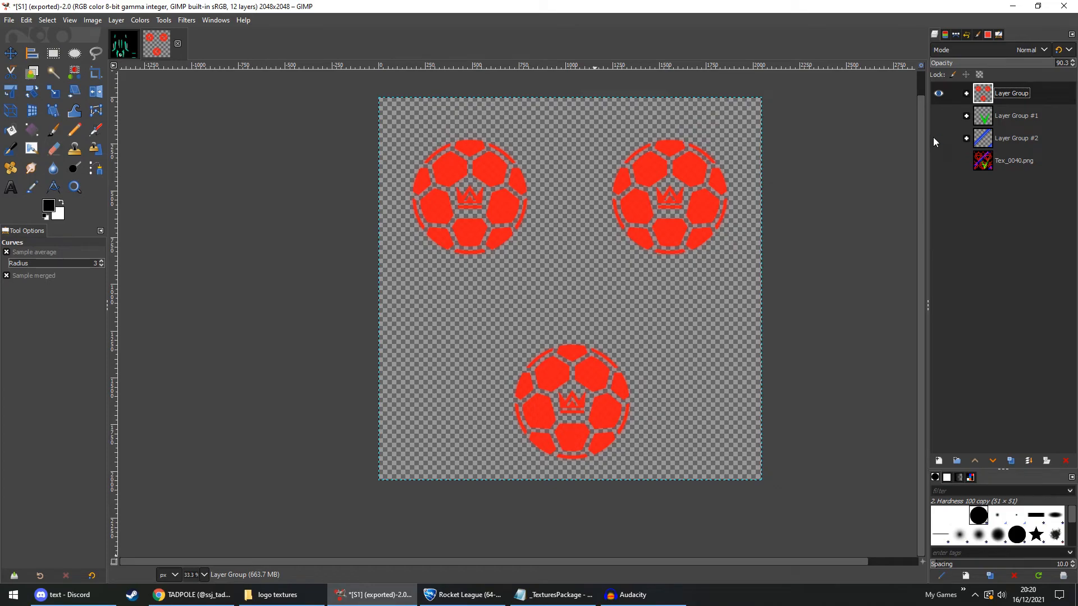
Show Layer Group #2 with the blue stripes beside the red logos and export the image over S1.png again.
left_click(9, 22)
left_click(40, 178)
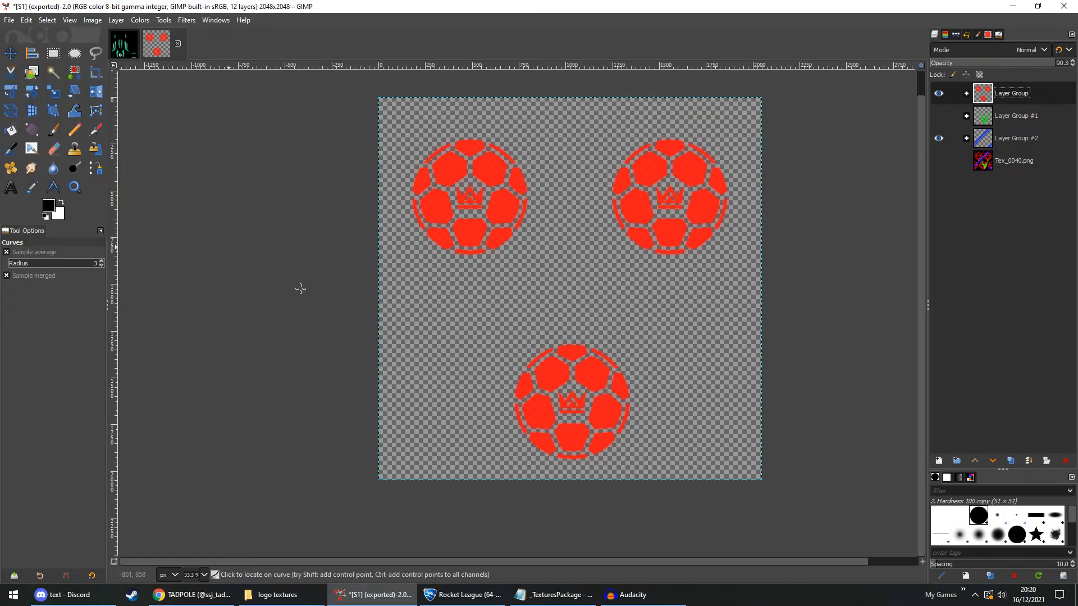
Switch to Rocket League, refresh the Season Rewards decal through AlphaConsole, and inspect the car from its other side.
left_click(459, 598)
key("F5")
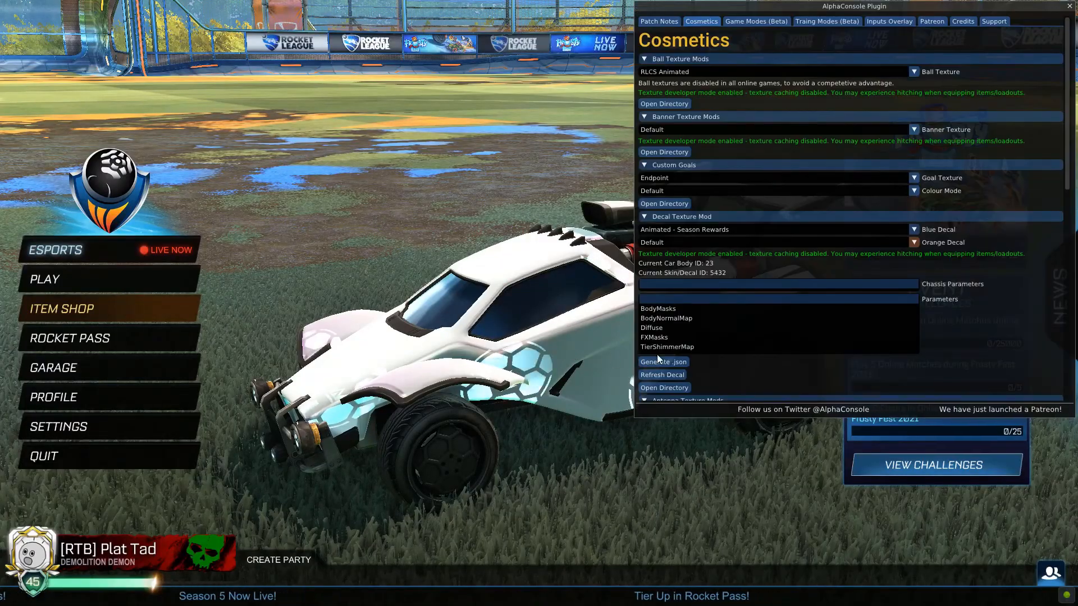
left_click(673, 375)
key("F5")
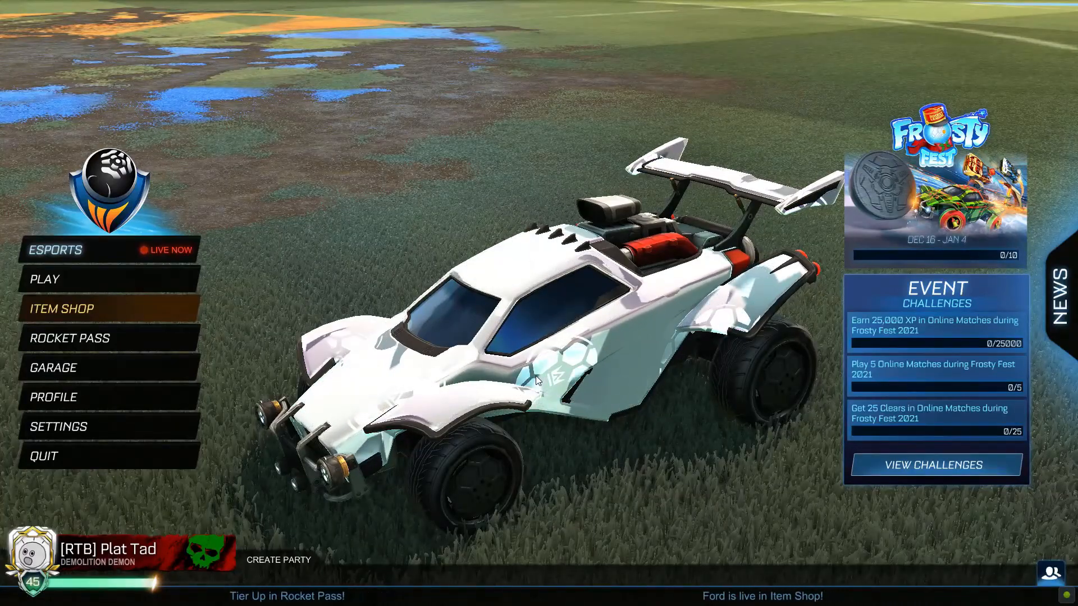
left_click_drag(535, 375, 672, 376)
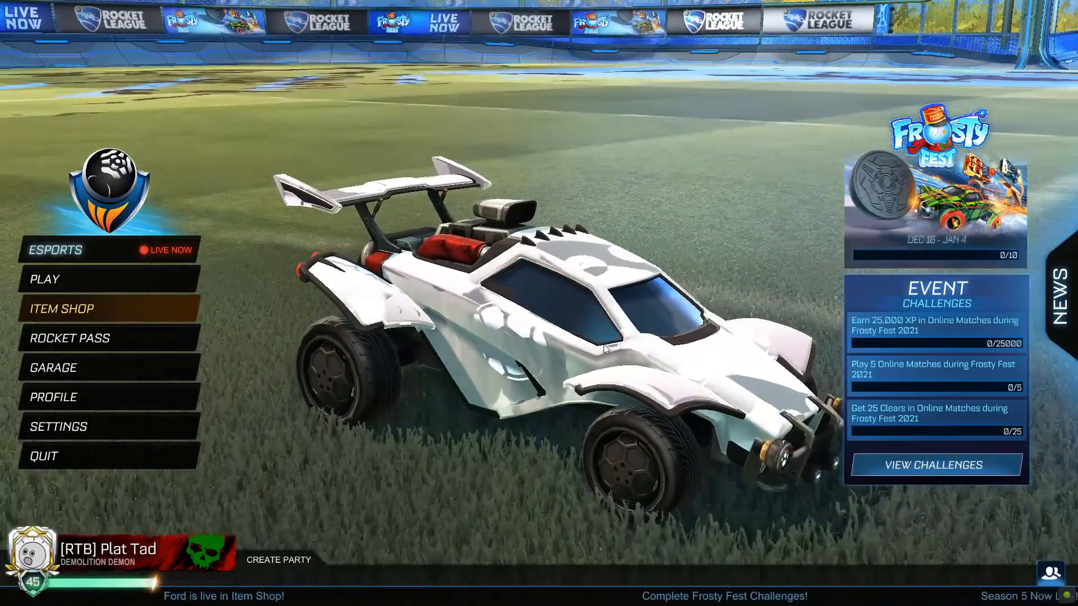
Reset the Blue Decal to Default in AlphaConsole and return to the view of the car.
key("F5")
left_click(683, 233)
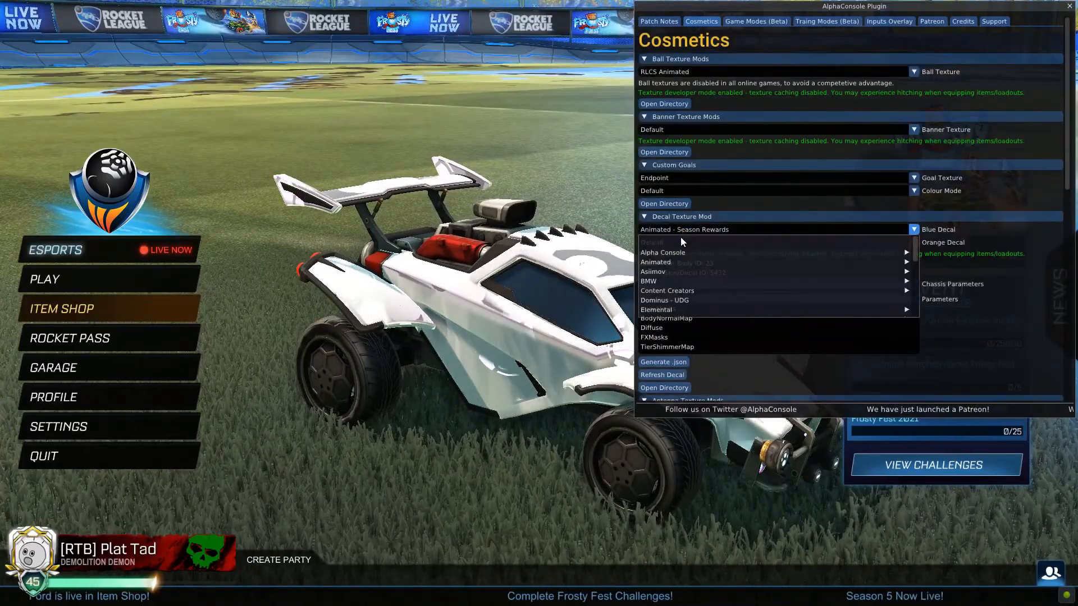
left_click(679, 244)
key("F5")
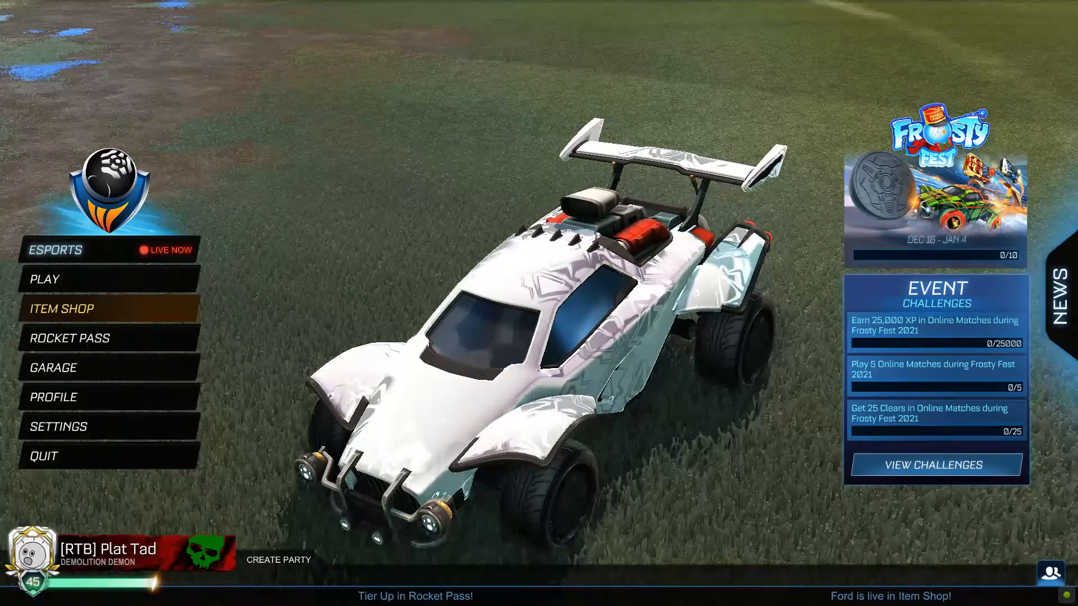
Switch to GIMP, show the layer group with the red logos, and set its opacity to 0.5.
key("alt+Tab")
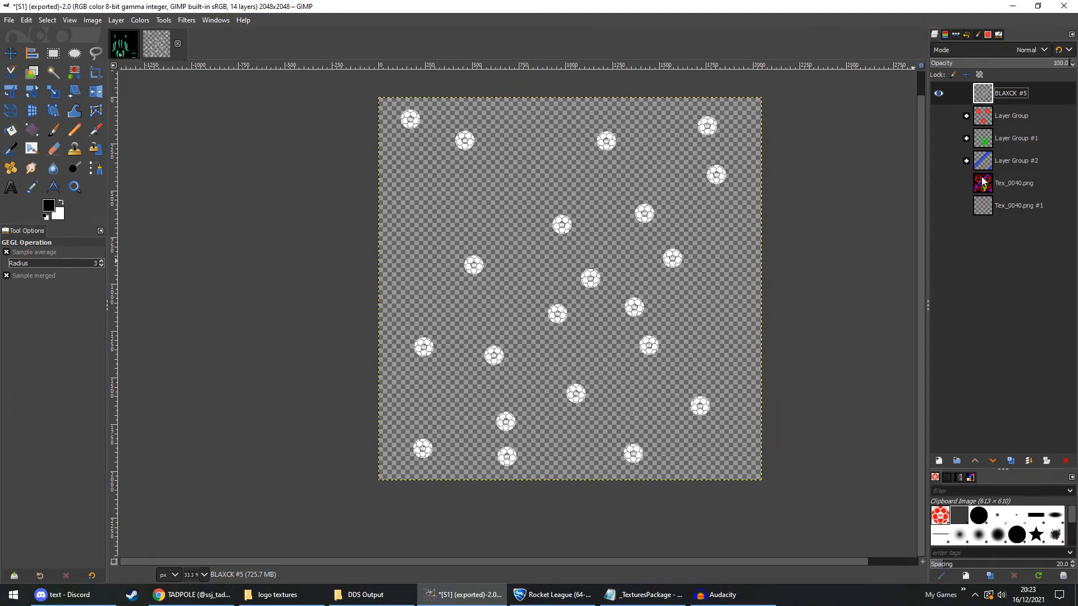
left_click(938, 116)
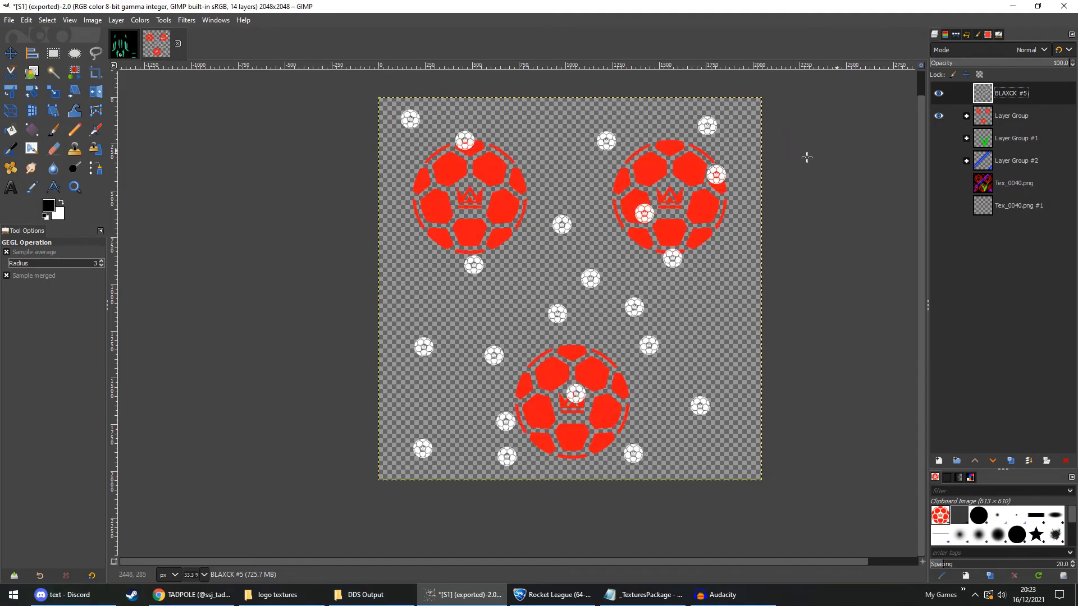
left_click(982, 122)
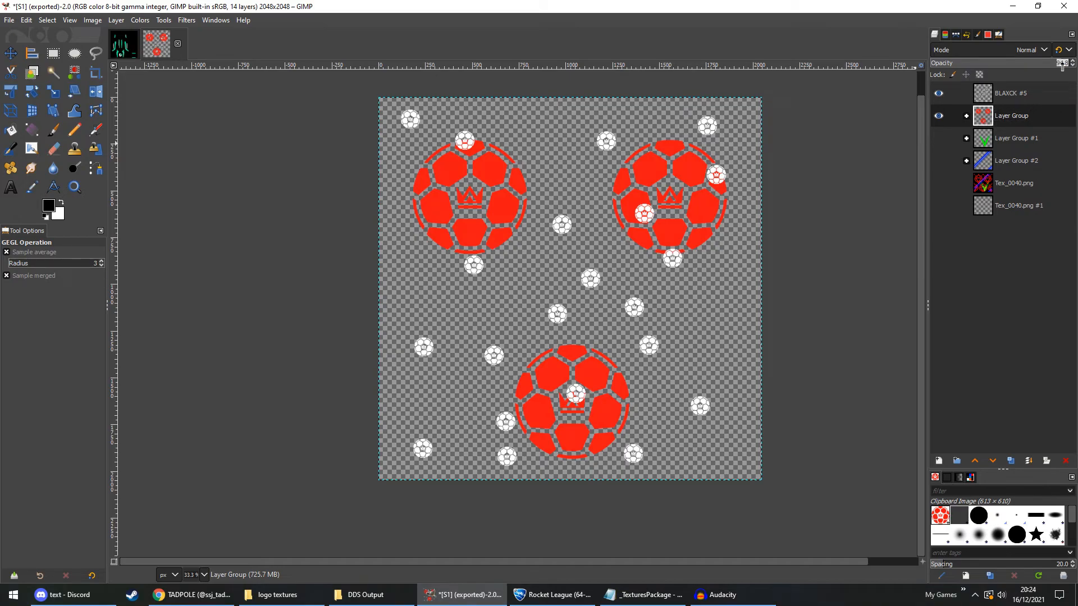
type("0.5")
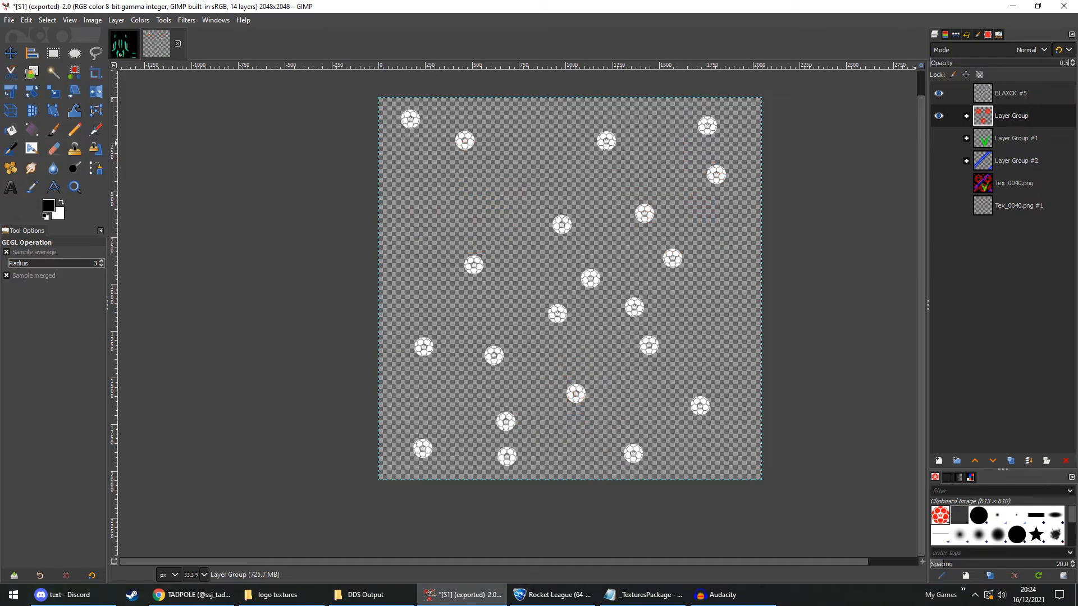
Show Layer Group #1 and Layer Group #2 under the small white logos and export the image over S1.png.
left_click(991, 141)
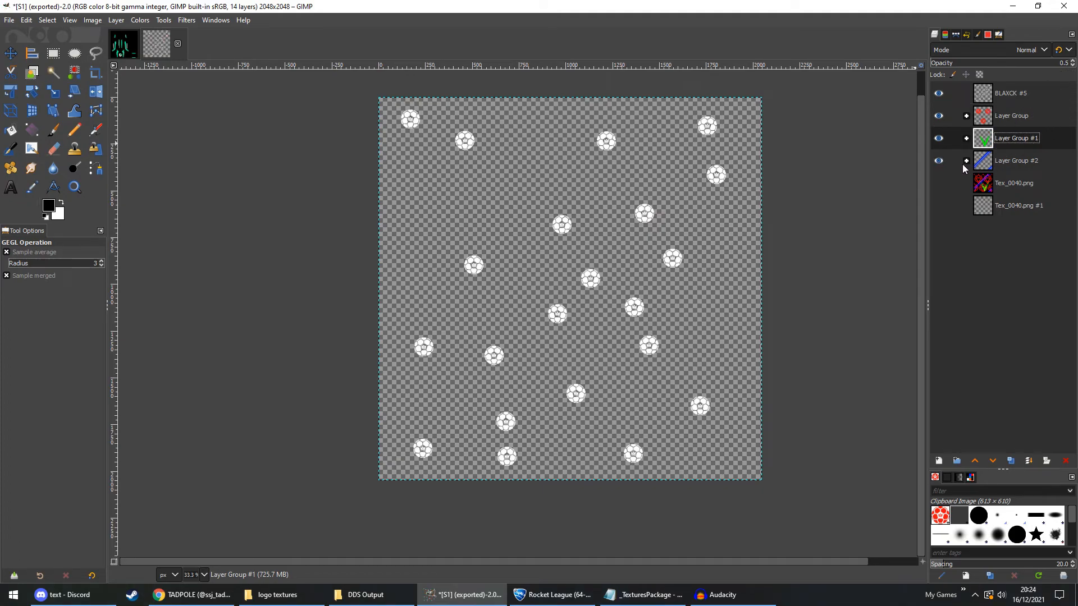
left_click(998, 157)
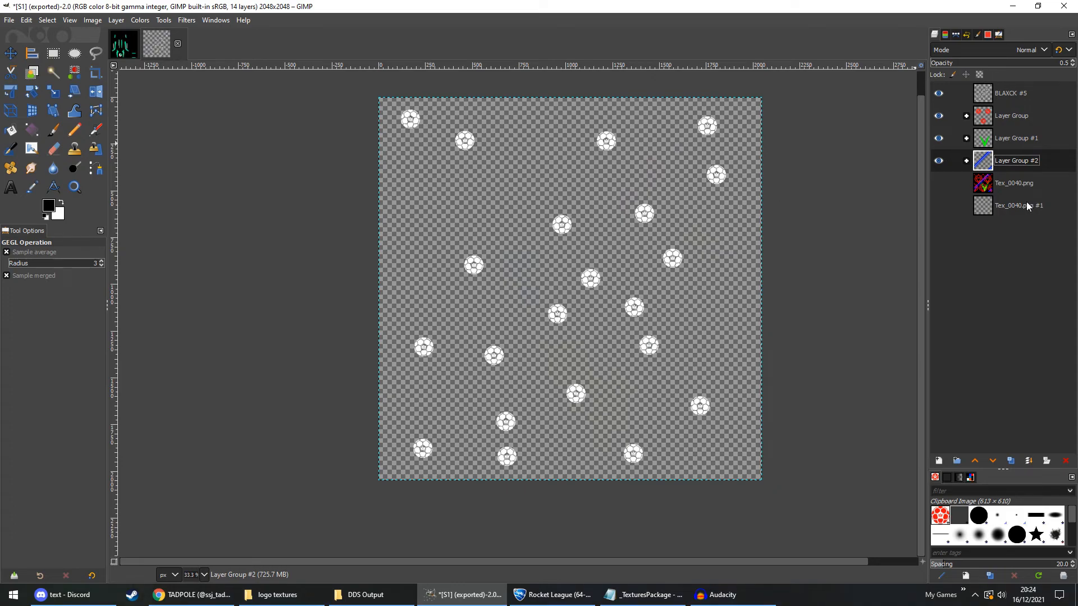
left_click(981, 96)
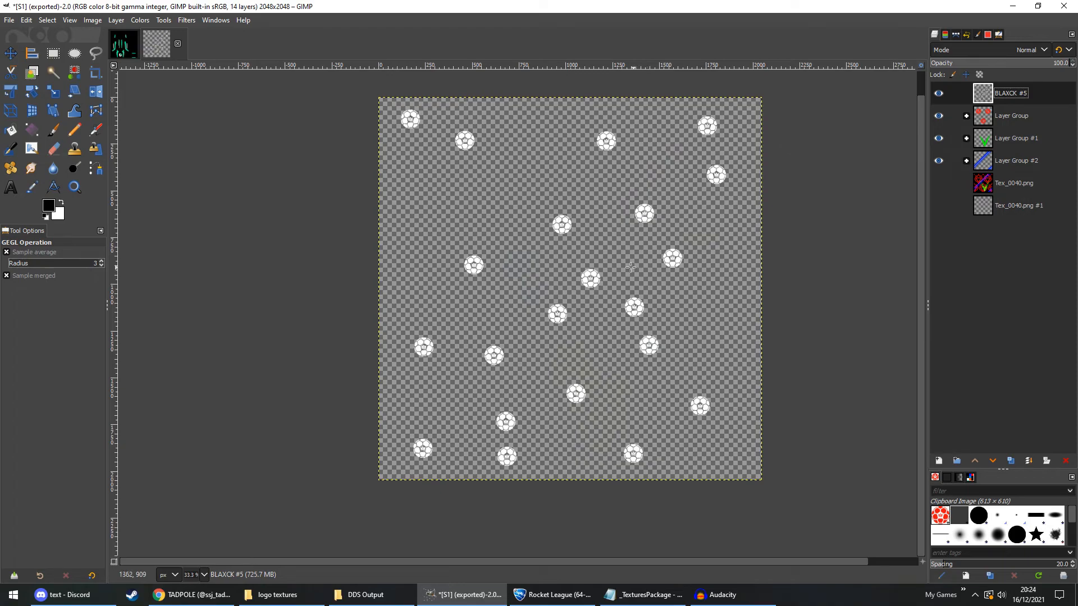
left_click(9, 21)
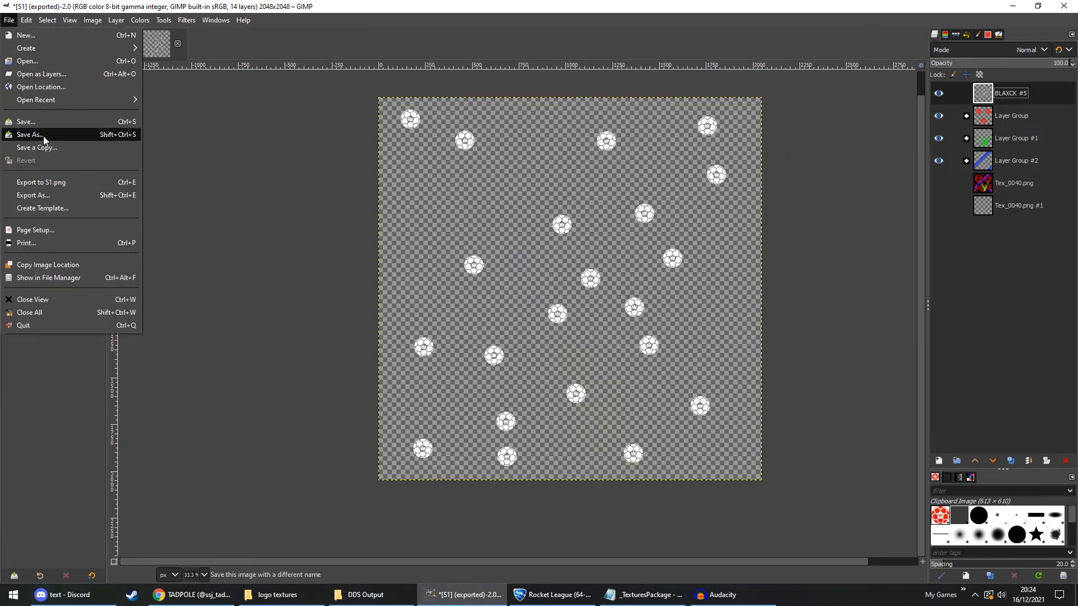
left_click(47, 187)
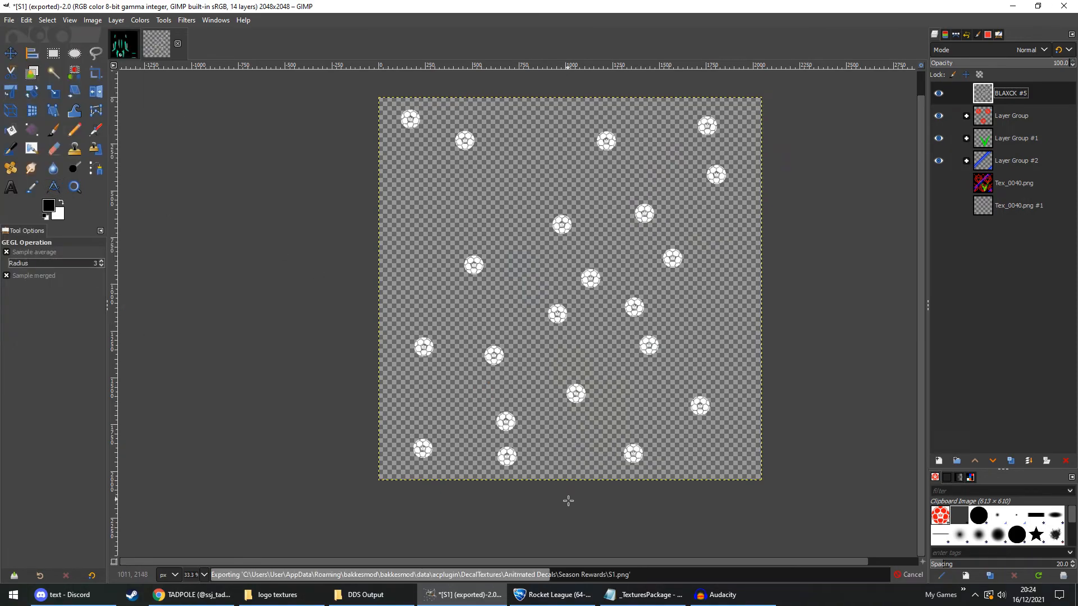
Switch to Rocket League and apply the Animated Season Rewards texture as the Blue Decal in AlphaConsole.
left_click(553, 595)
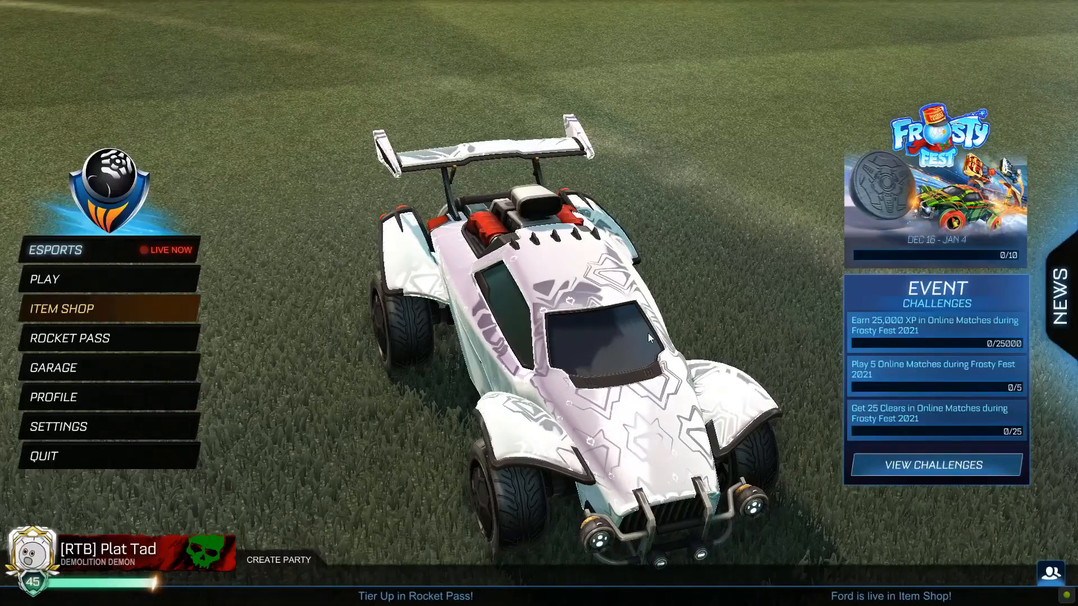
key("F5")
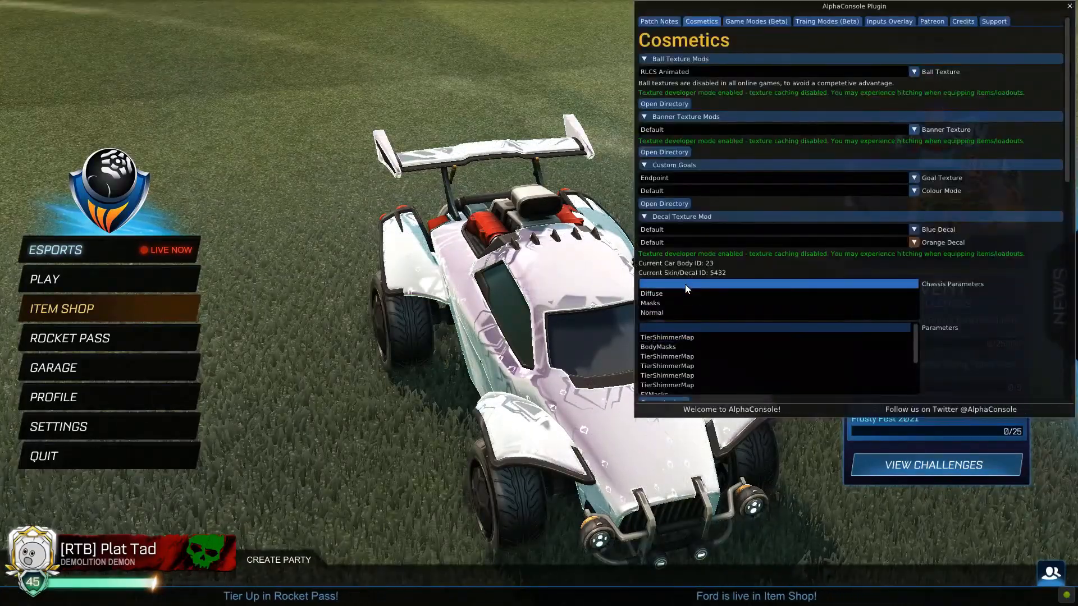
left_click(682, 231)
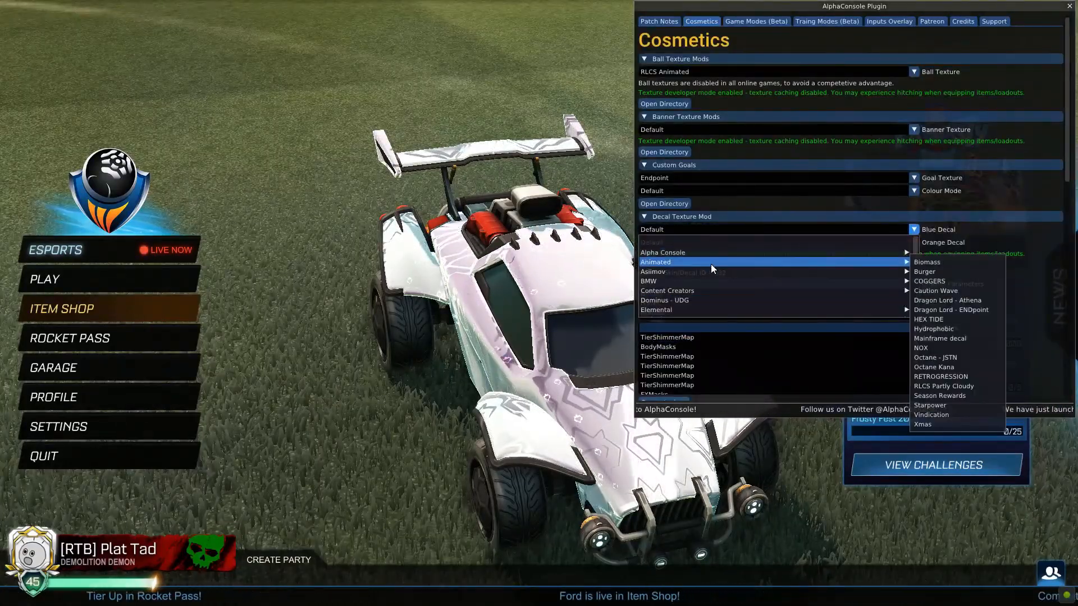
mouse_move(898, 272)
mouse_move(860, 260)
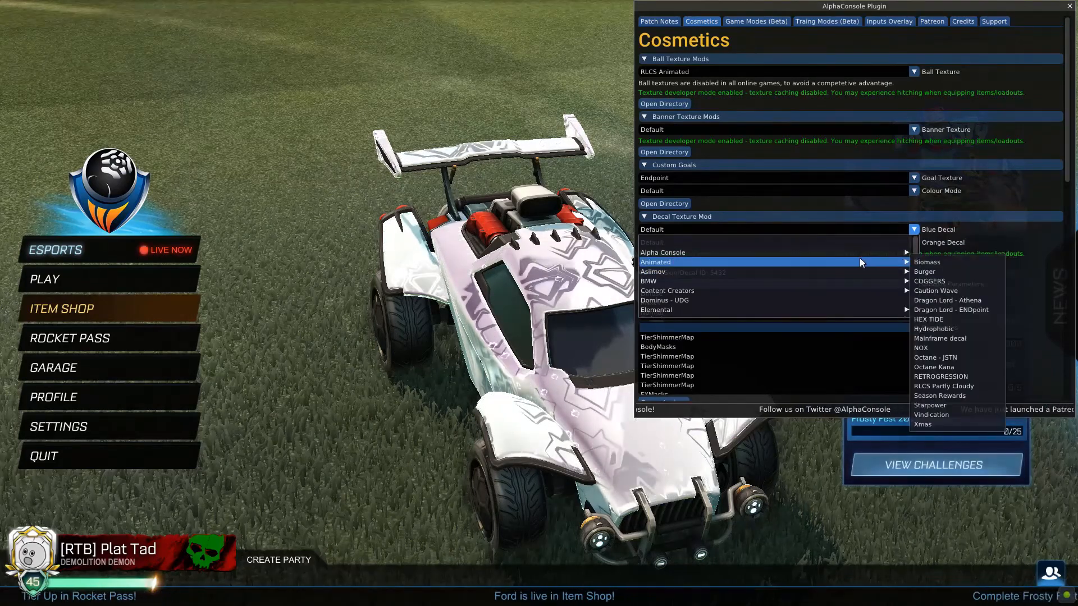
left_click(941, 396)
key("F5")
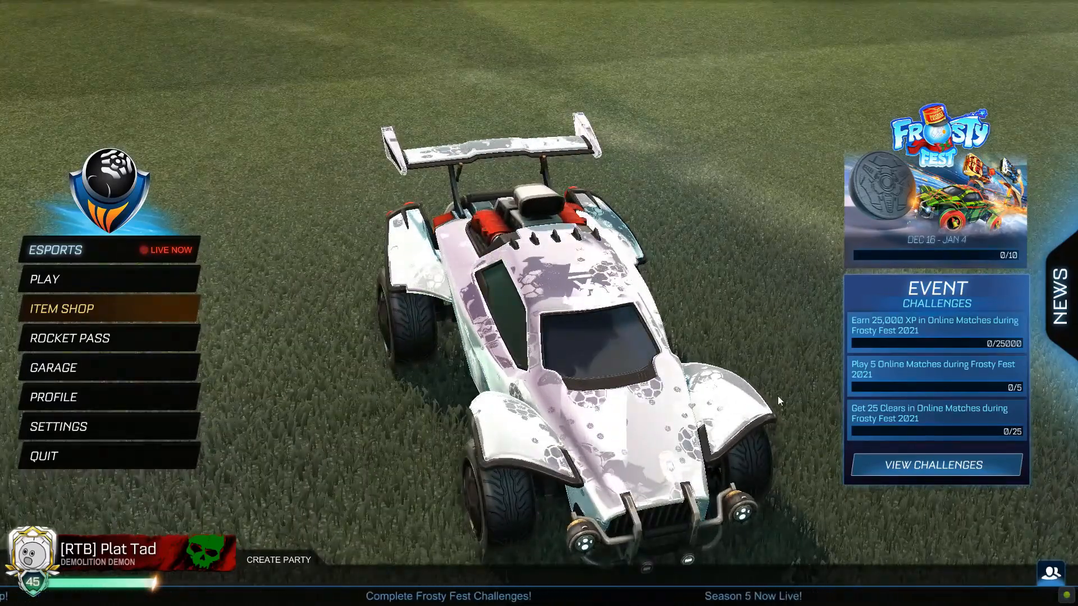
Switch to GIMP, hide Layer Group #1 and Layer Group #2, and re-export S1.png before returning to Rocket League.
key("alt+Tab")
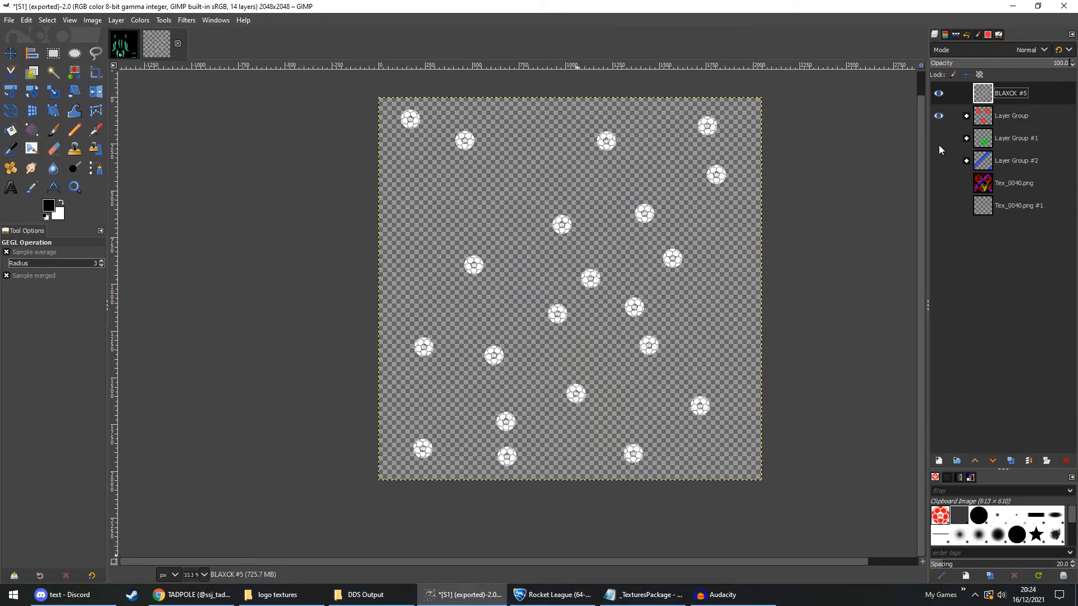
left_click(9, 21)
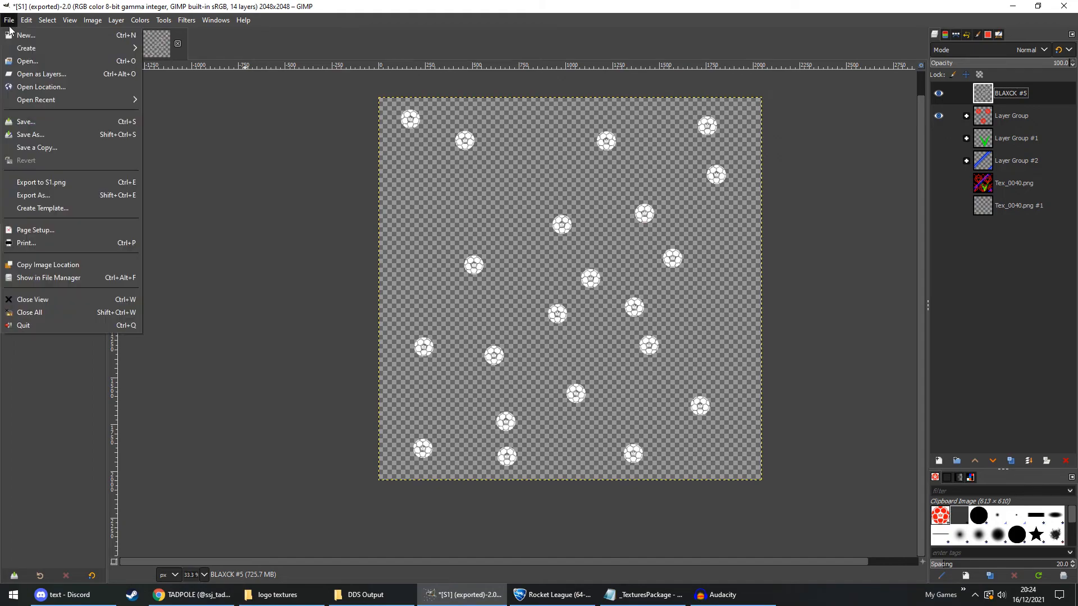
left_click(37, 182)
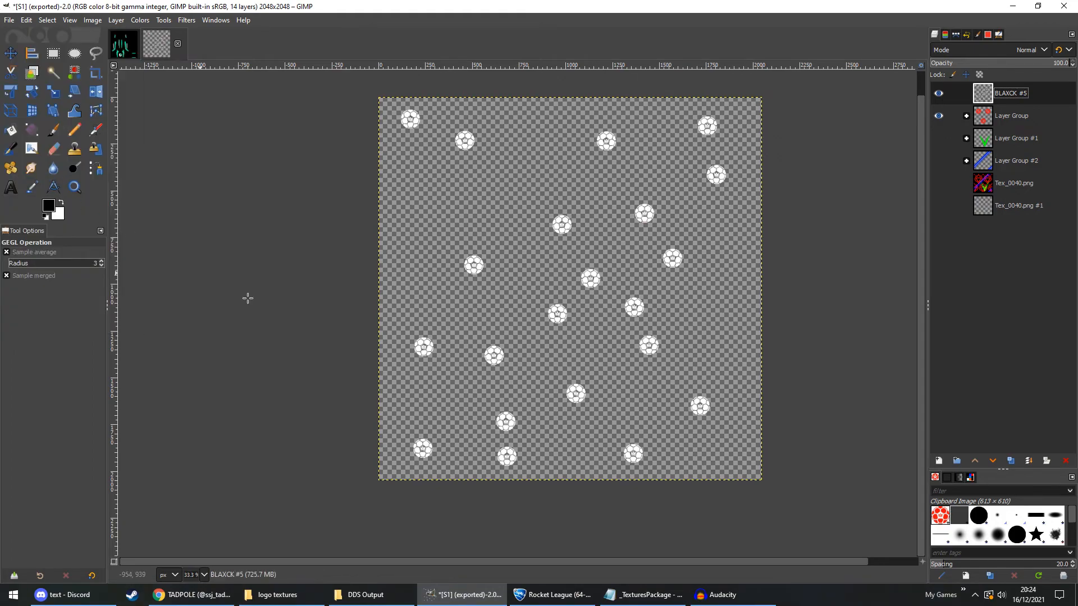
left_click(562, 596)
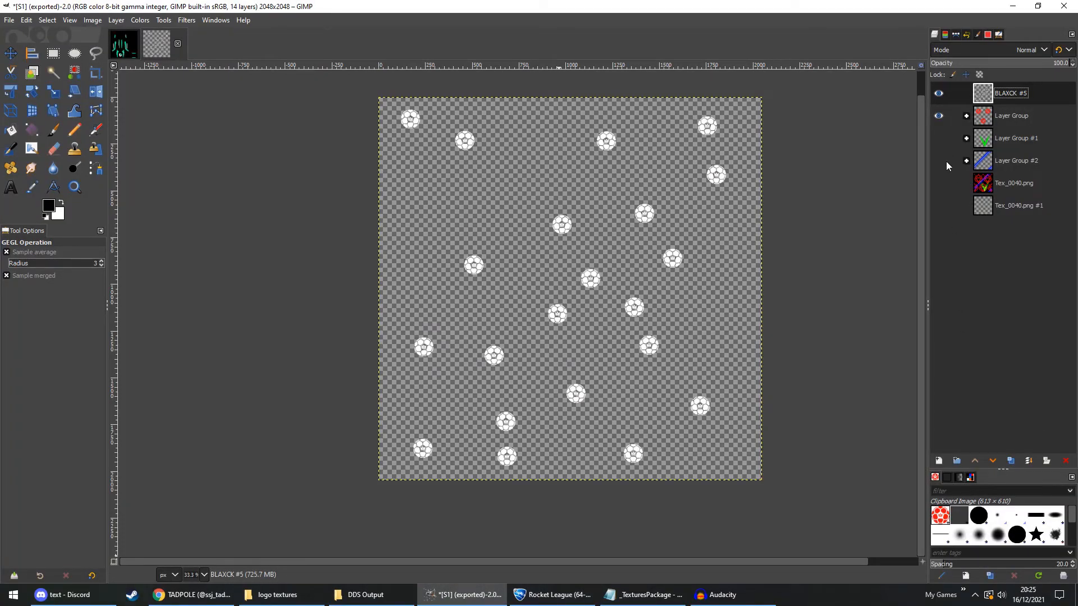
In GIMP, show Layer Group #2 with the blue stripes again and re-export S1.png.
left_click(946, 163)
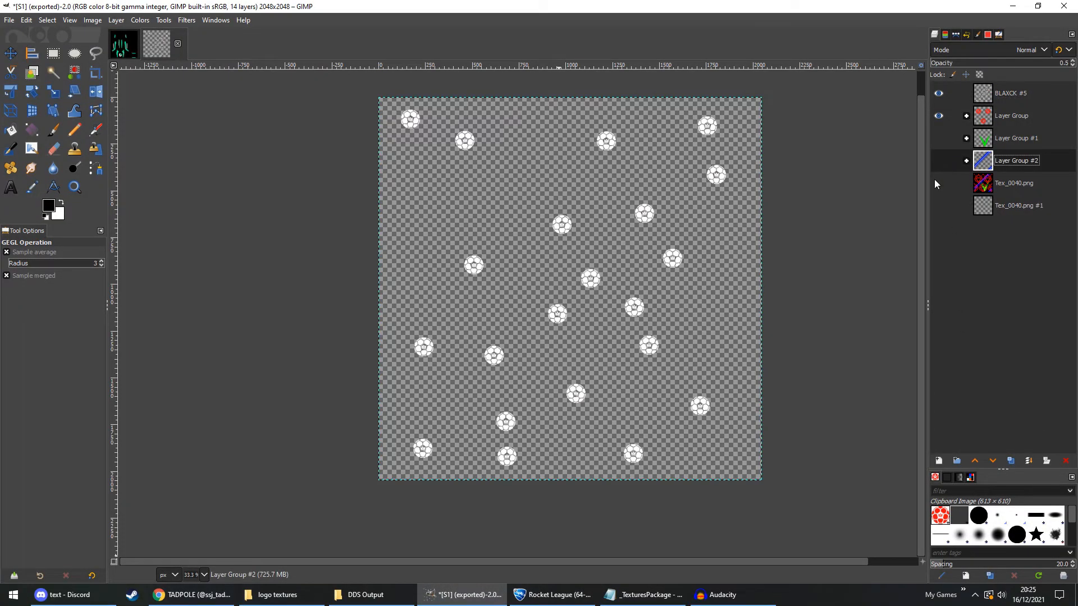
left_click(12, 22)
left_click(193, 228)
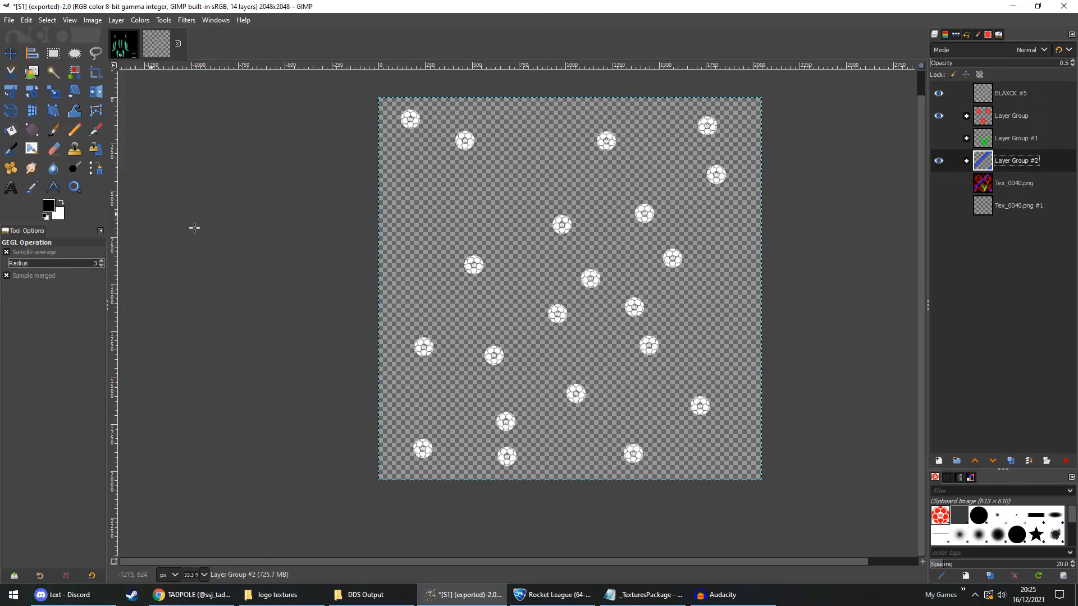
Switch to Rocket League, refresh the Season Rewards decal, and inspect the animated small logos from several sides of the car.
left_click(574, 602)
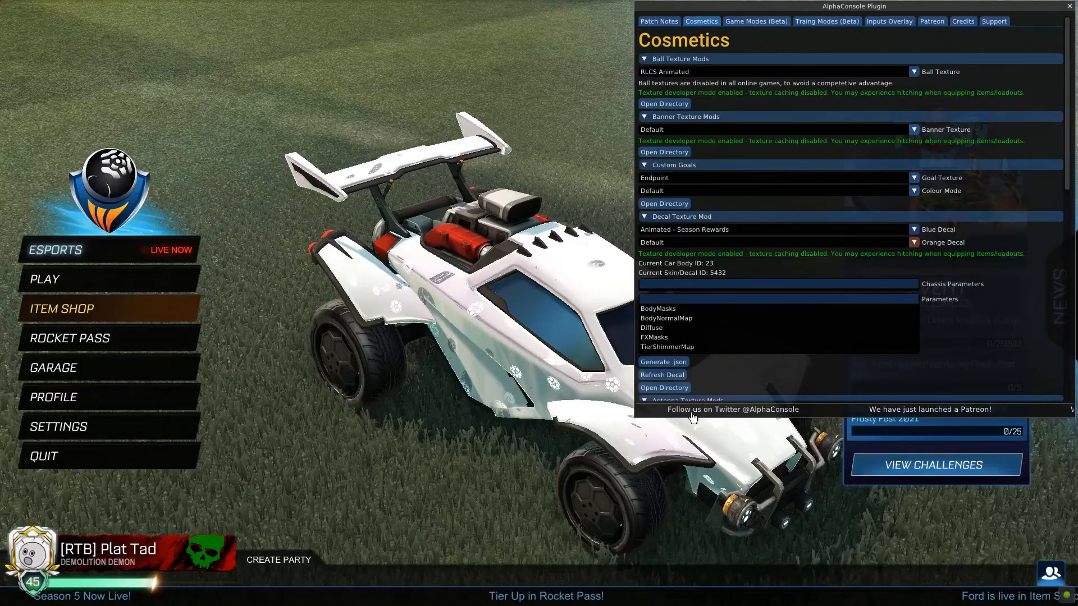
left_click(674, 372)
key("F5")
left_click_drag(668, 371, 469, 348)
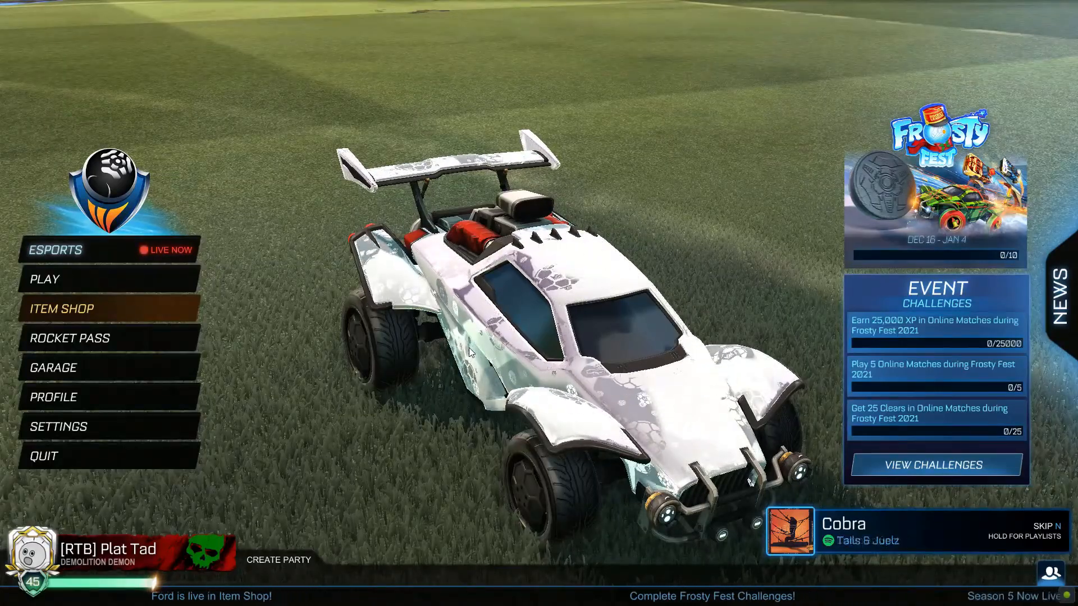
left_click_drag(424, 354, 489, 358)
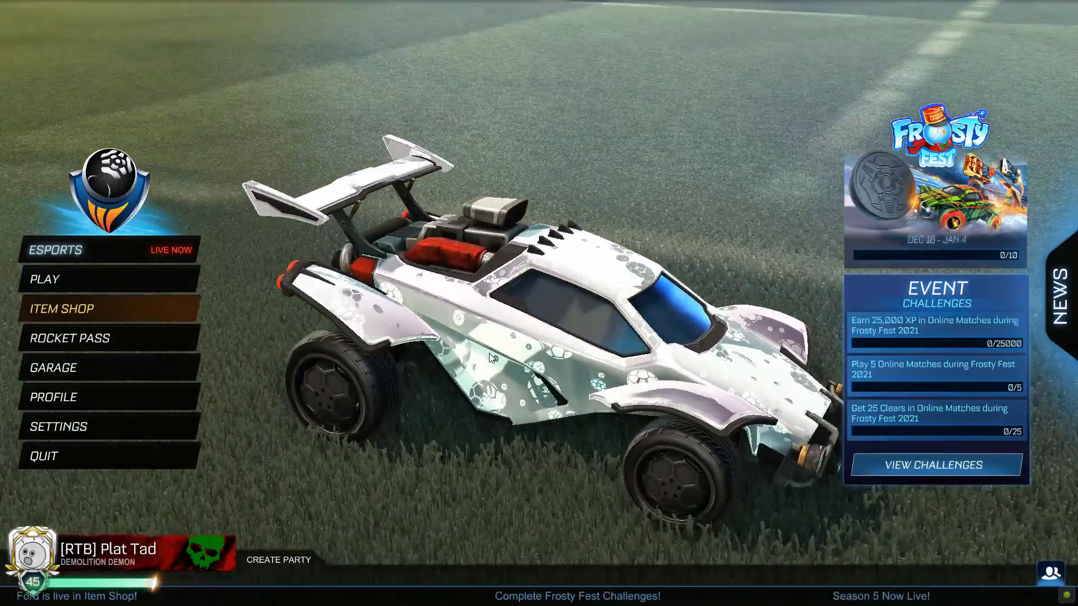
left_click_drag(489, 353, 503, 342)
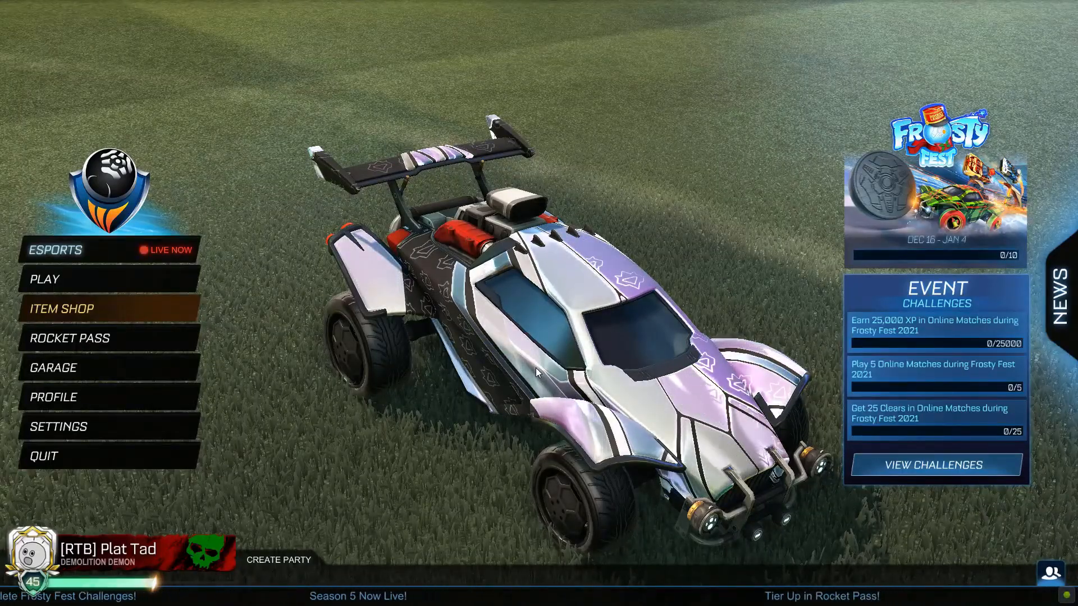
Preview the first NormalMap parameter texture of the equipped decal in AlphaConsole and compare it with the car.
key("F5")
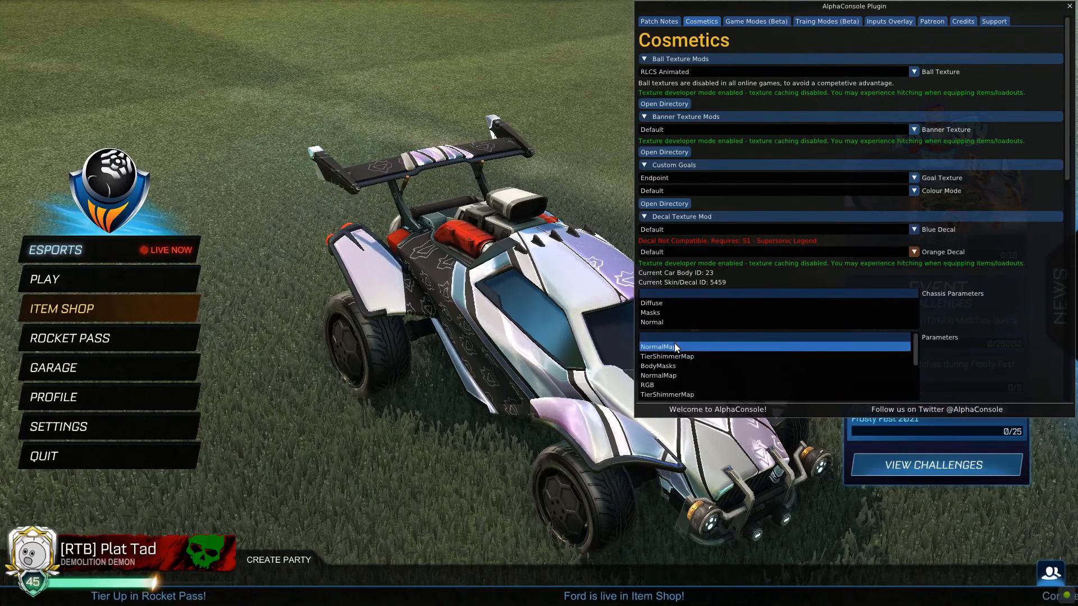
left_click(796, 354)
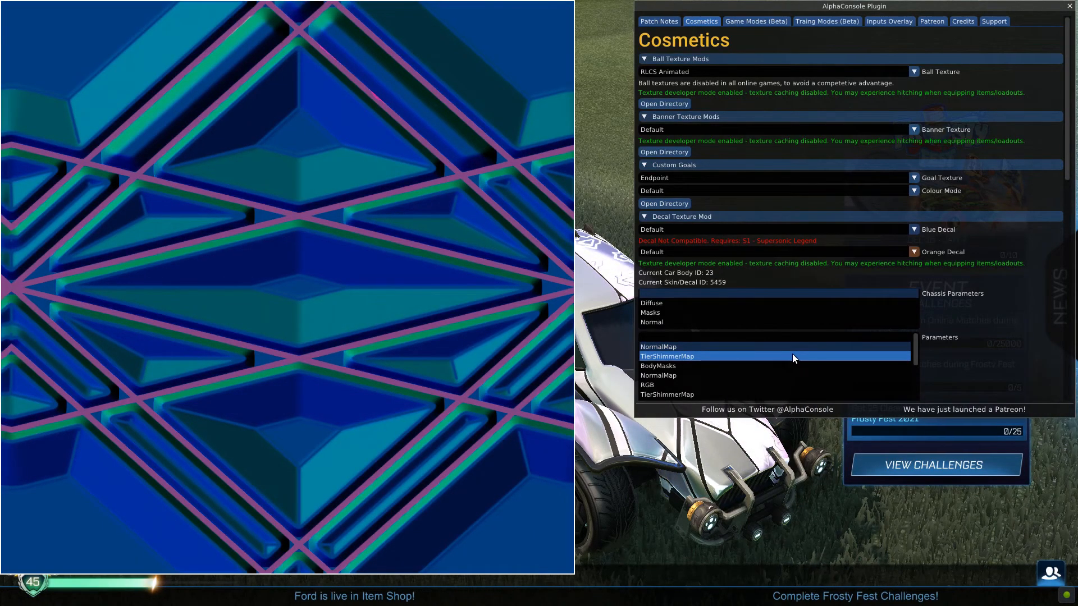
left_click(747, 348)
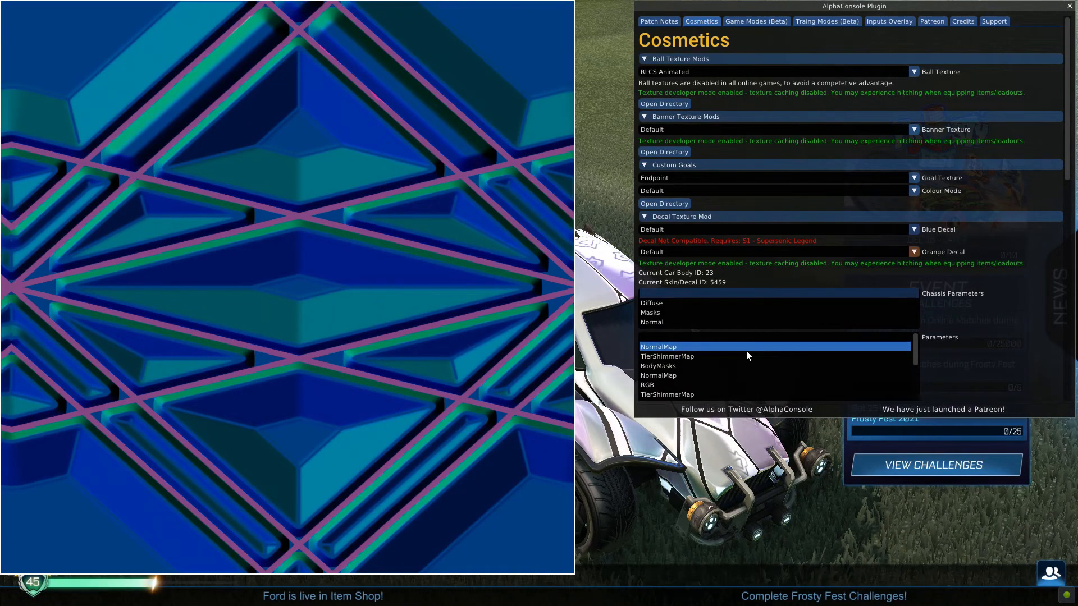
left_click(736, 471)
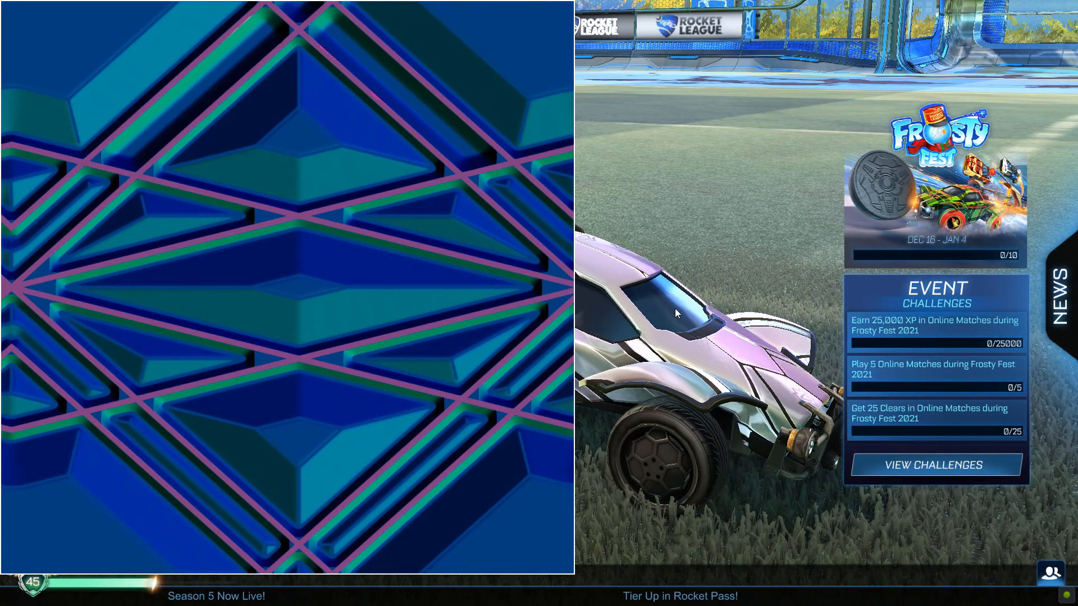
key("F5")
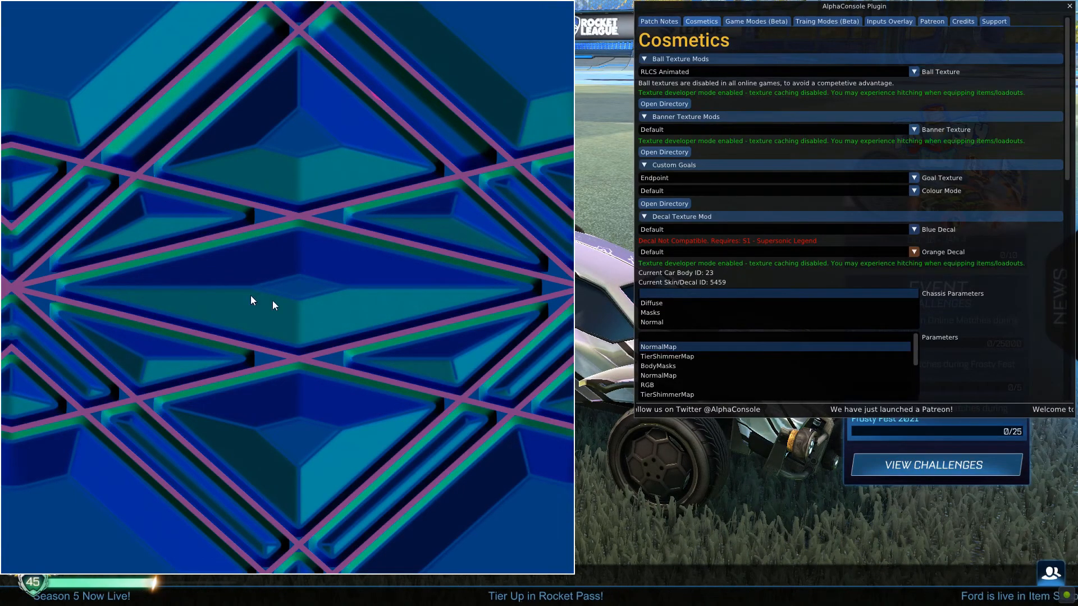
Preview the decal's other parameter textures one by one: TierShimmerMap, BodyMasks, NormalMap, RGB, FXMasks and Diffuse.
left_click(704, 356)
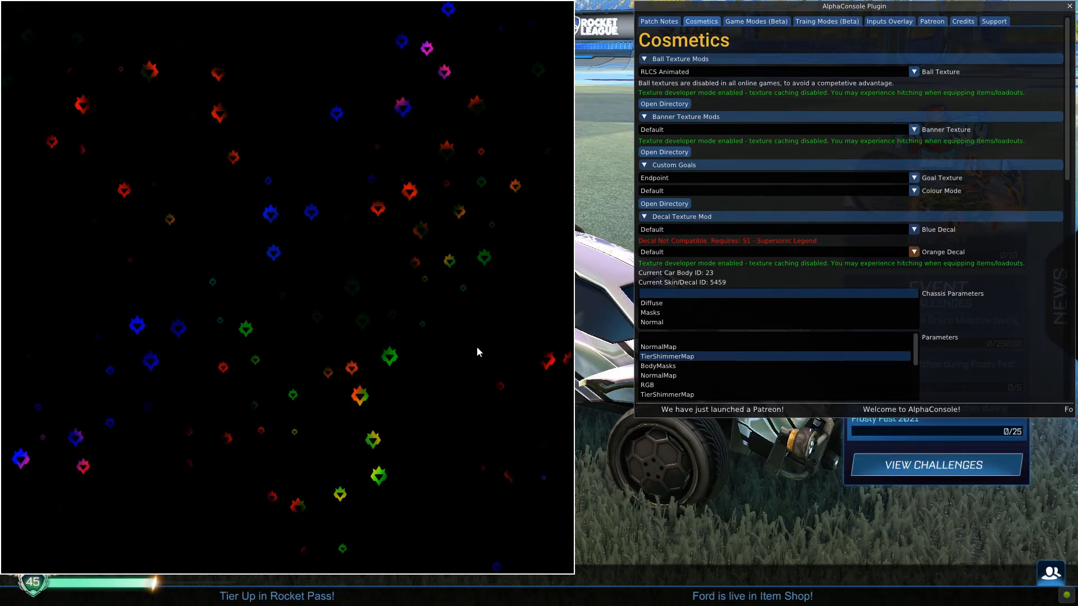
left_click(703, 366)
left_click(702, 374)
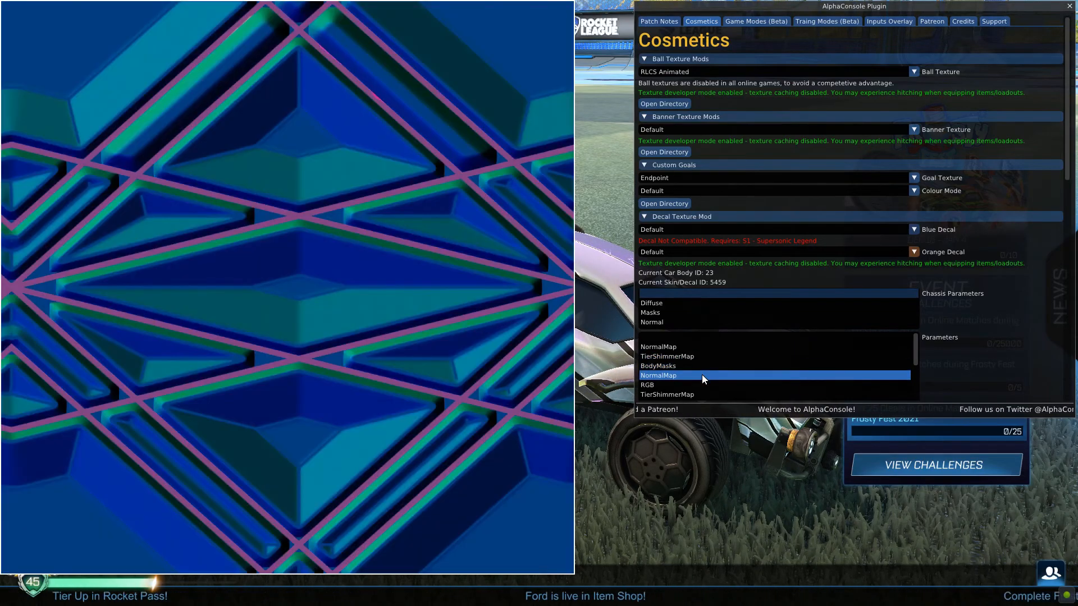
left_click(702, 384)
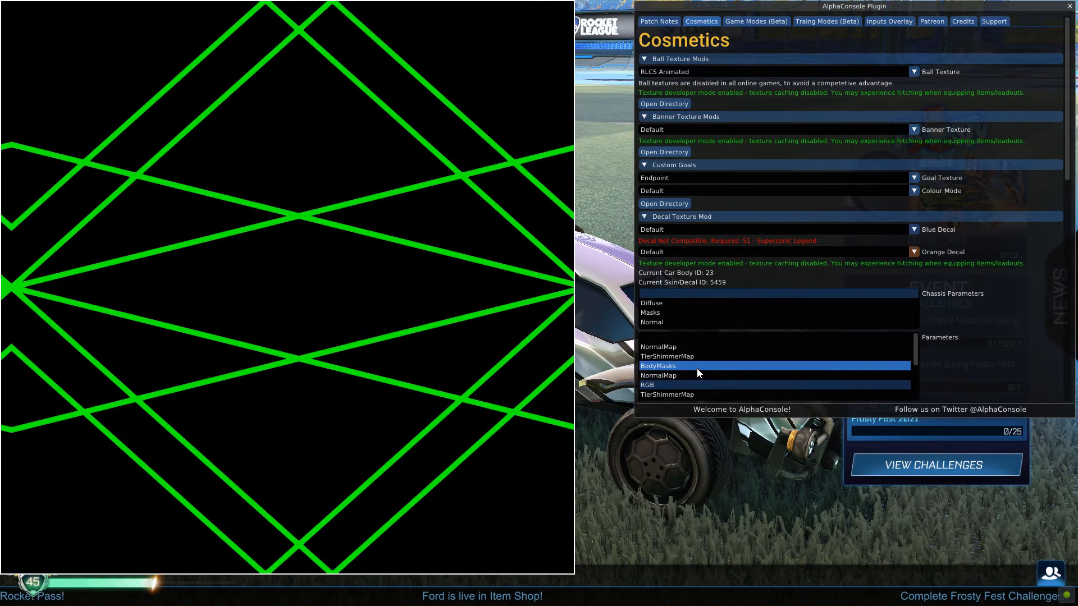
scroll(696, 369, "down", 1)
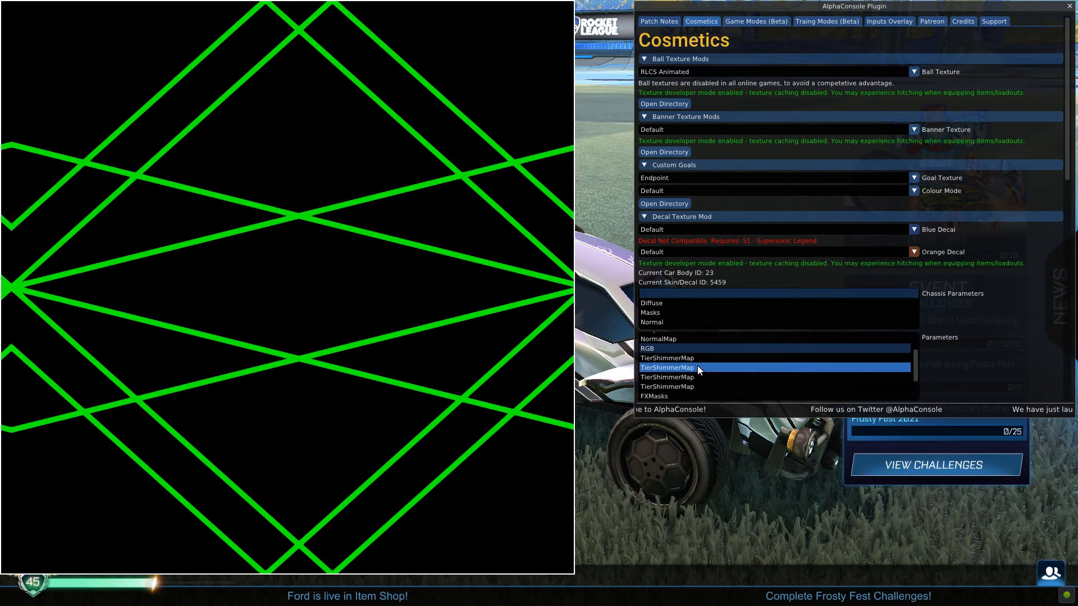
left_click(691, 396)
scroll(688, 387, "down", 1)
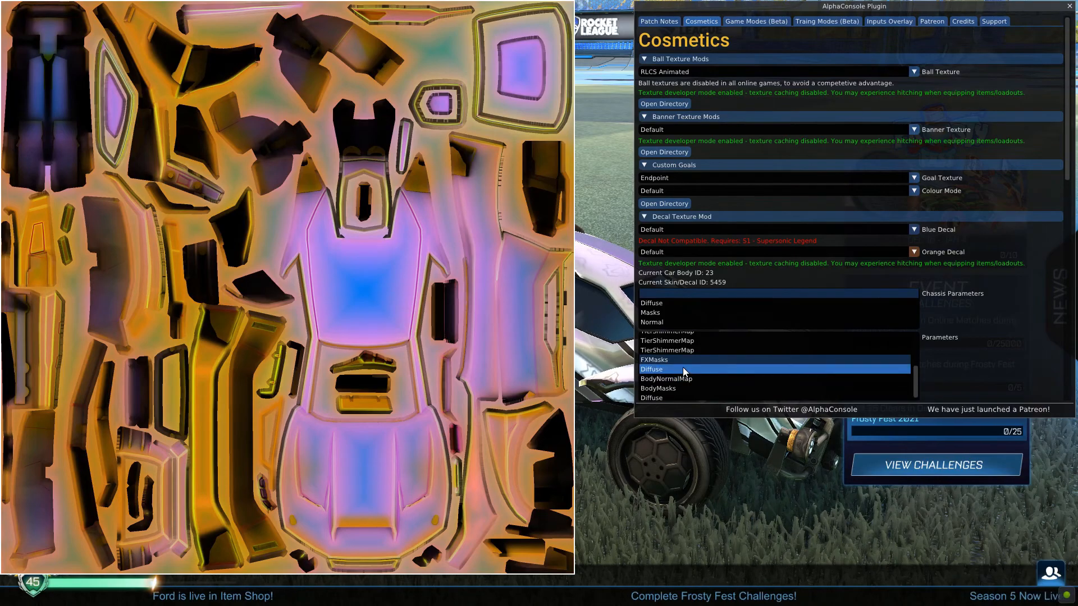
left_click(682, 368)
left_click(688, 388)
Preview the first NormalMap and TierShimmerMap parameter textures again, and clear the texture preview to uncover the car.
scroll(688, 394, "up", 2)
left_click(671, 346)
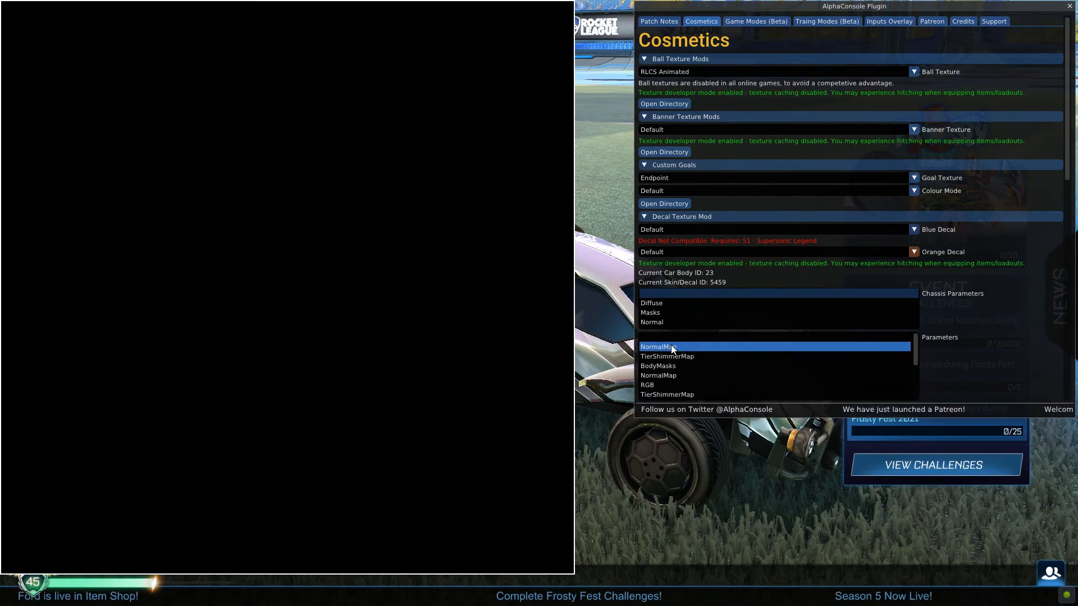
left_click(670, 356)
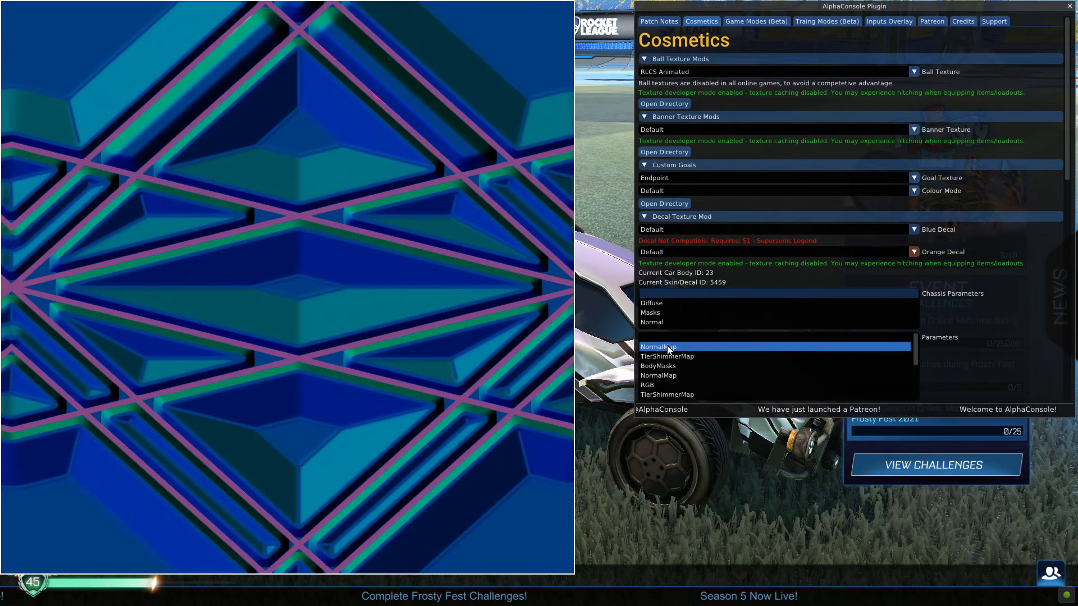
left_click(670, 358)
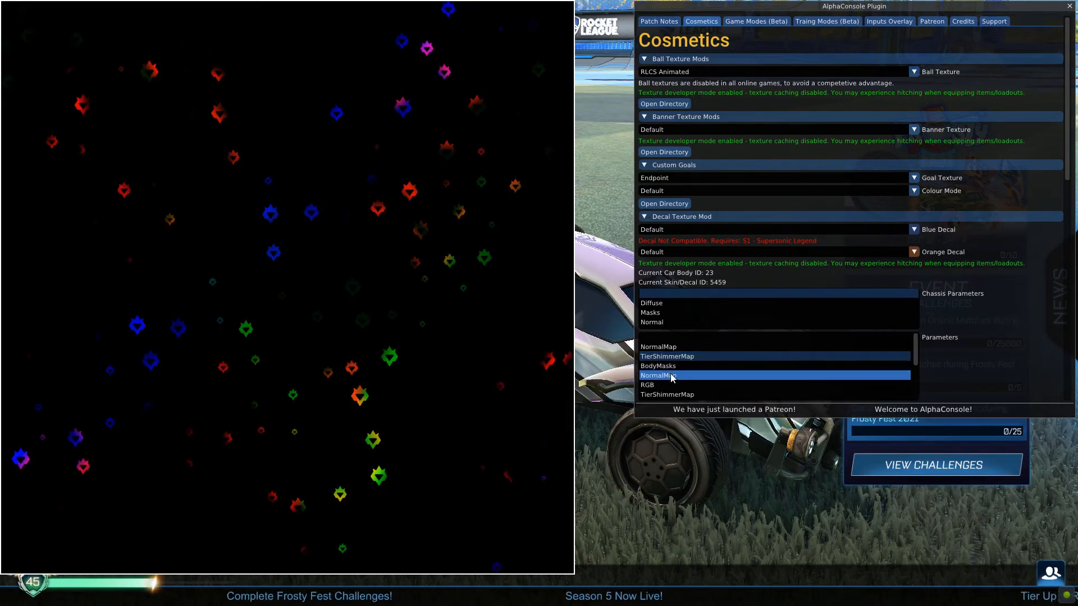
left_click(669, 385)
left_click(660, 338)
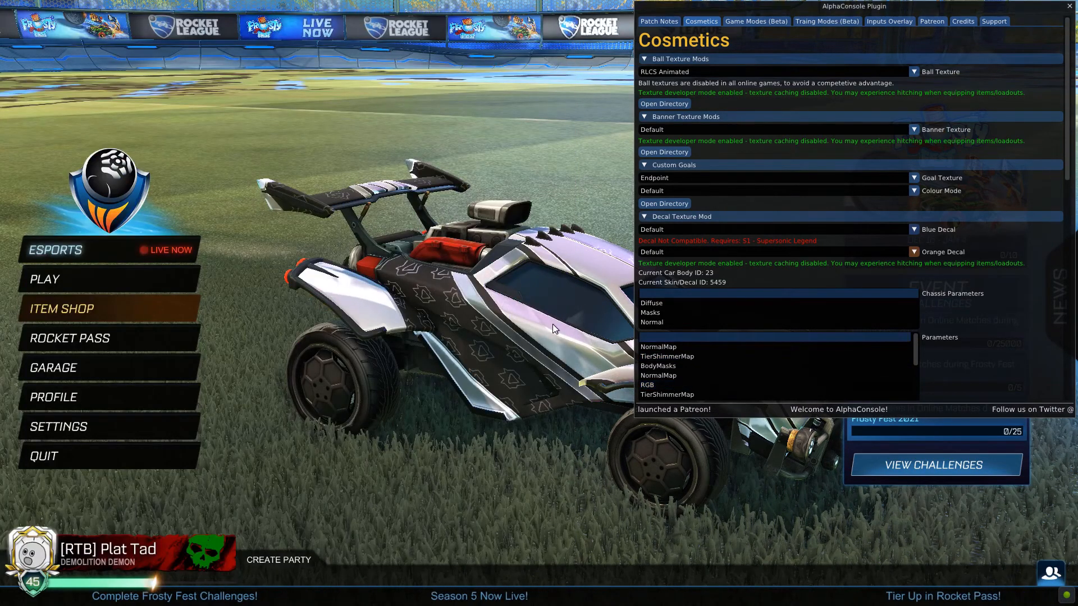
Close the AlphaConsole overlay and rotate the car to examine the decal from the front.
key("F5")
left_click_drag(552, 324, 539, 312)
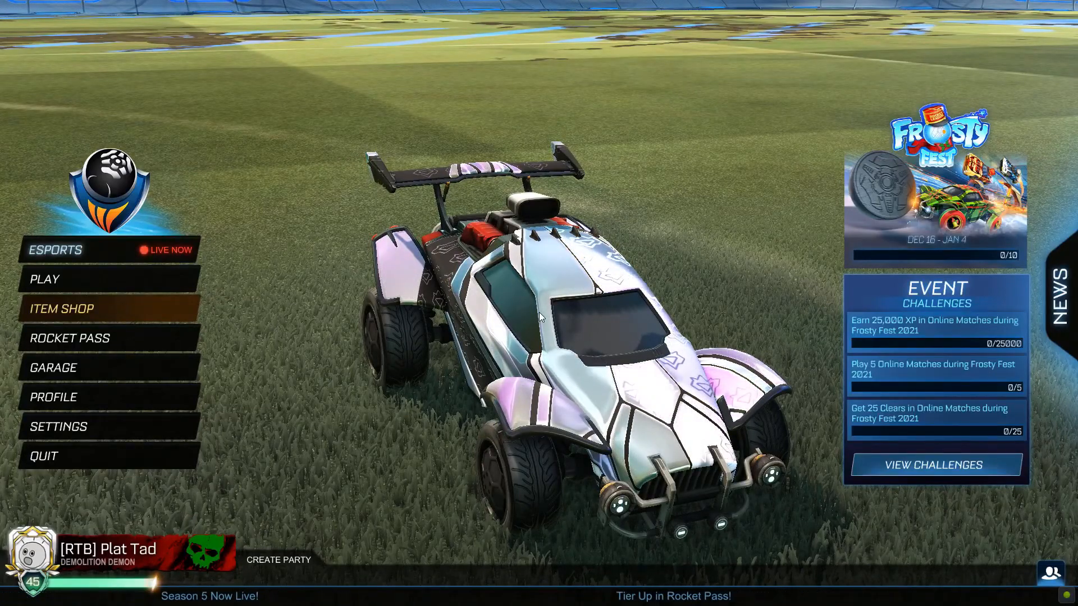
key("Down")
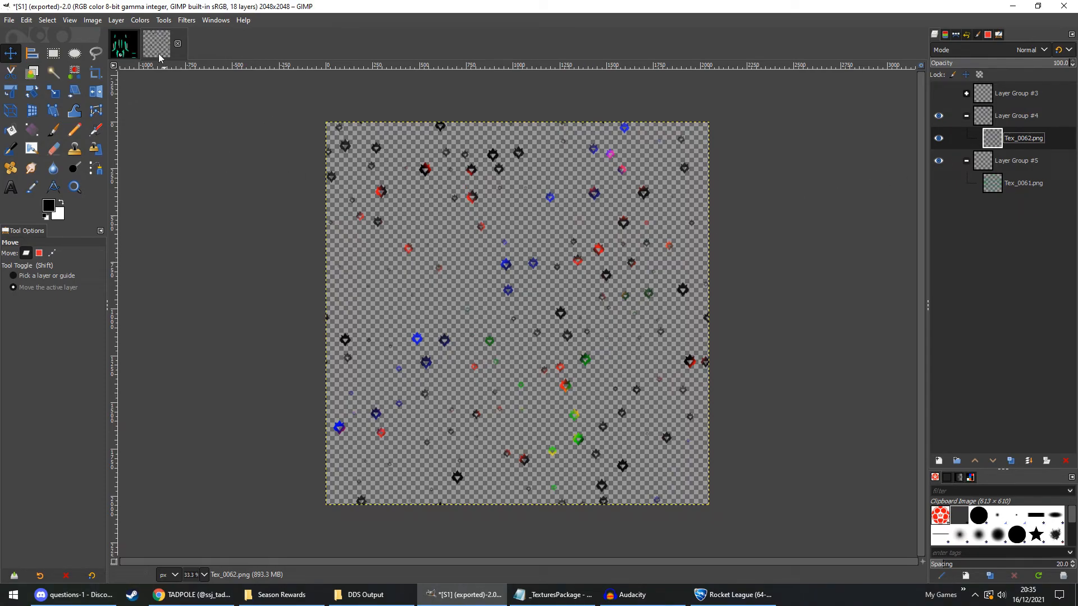
In GIMP, make the Tex_0062.png layer fully opaque with Curves by setting the alpha channel's output to 255 at input 0.
left_click(140, 21)
left_click(183, 151)
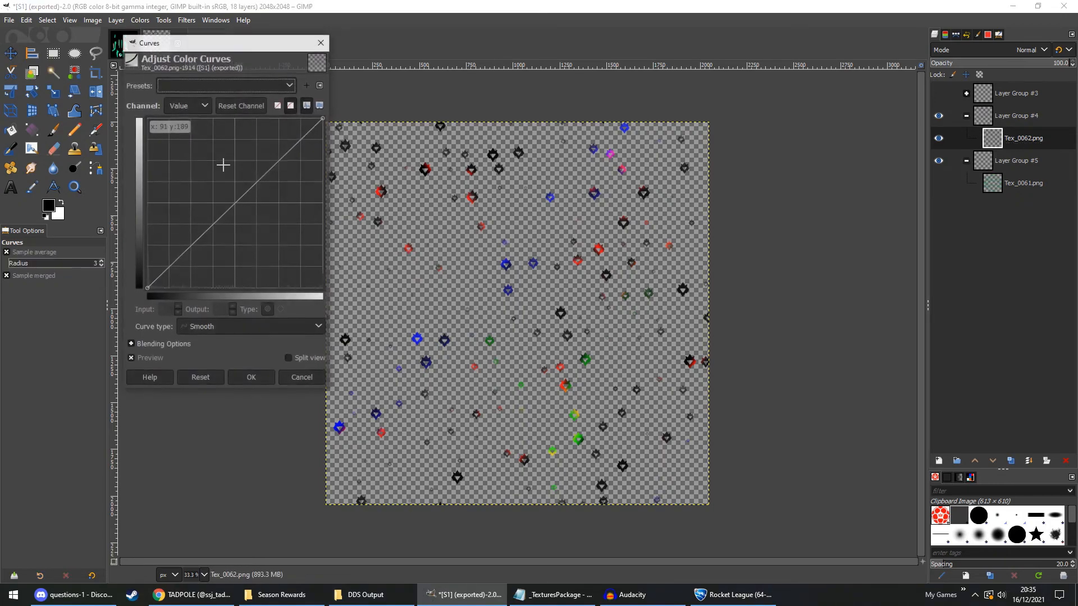
left_click(187, 105)
left_click(188, 174)
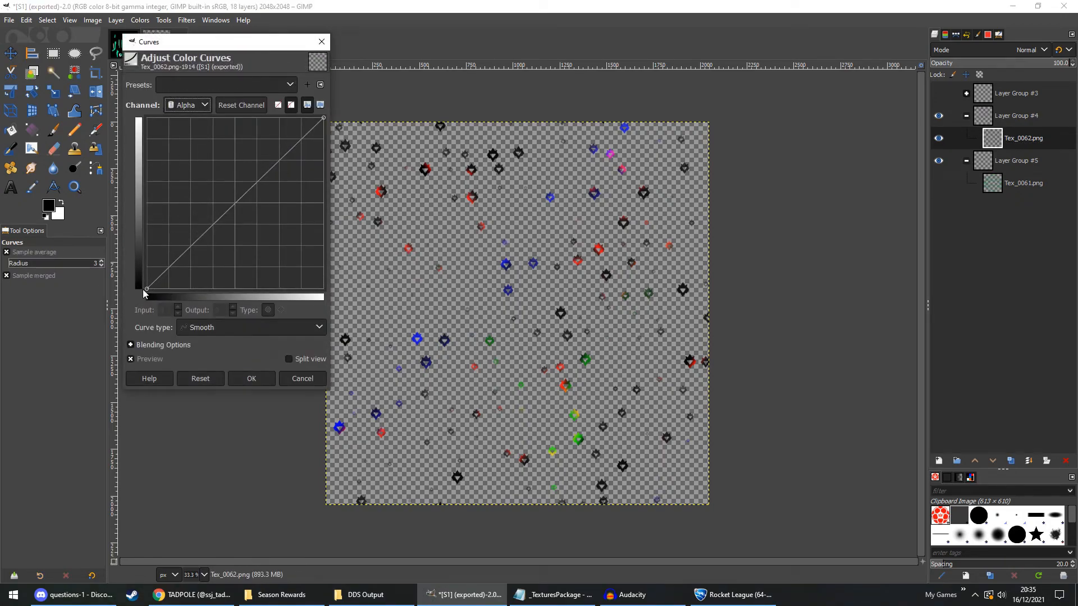
left_click_drag(146, 288, 146, 118)
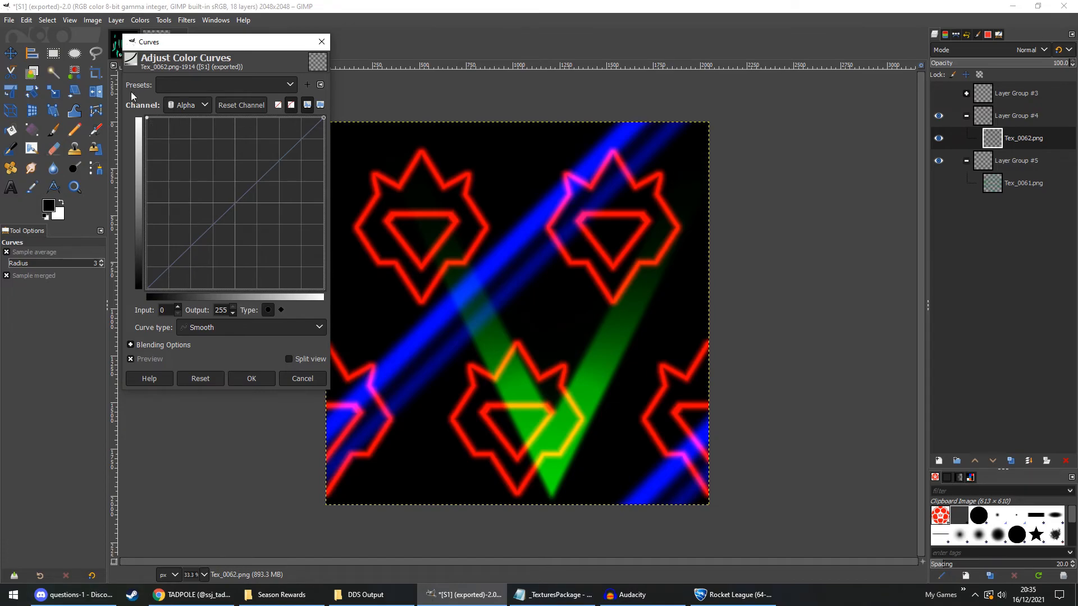
left_click(252, 377)
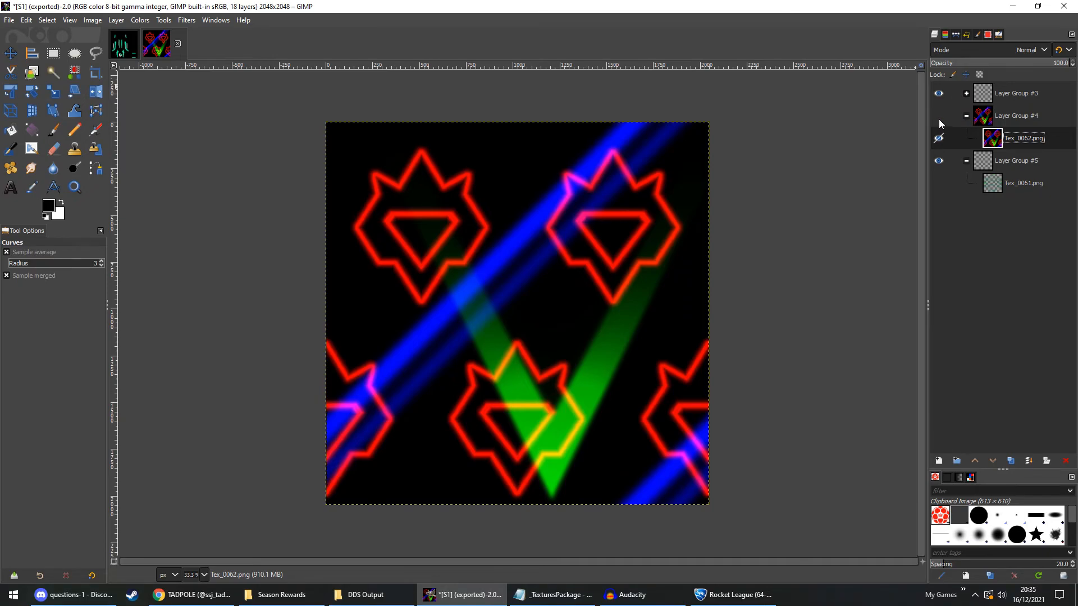
Examine the BLAXCK #5 ball logos in Layer Group #3 and the texture in Layer Group #4, and hide both groups.
left_click(982, 95)
left_click(966, 93)
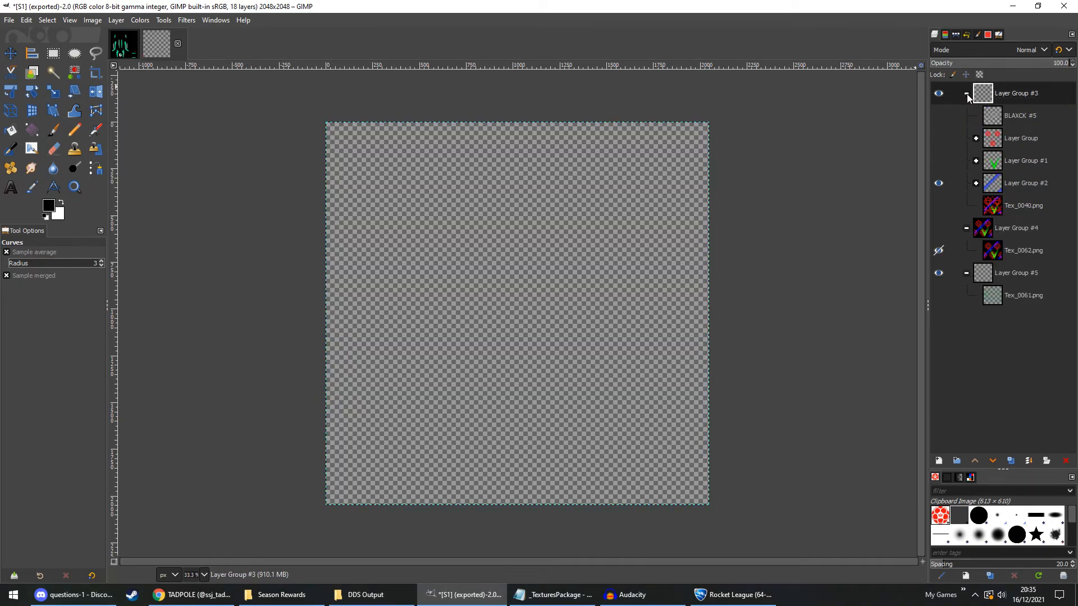
left_click(940, 115)
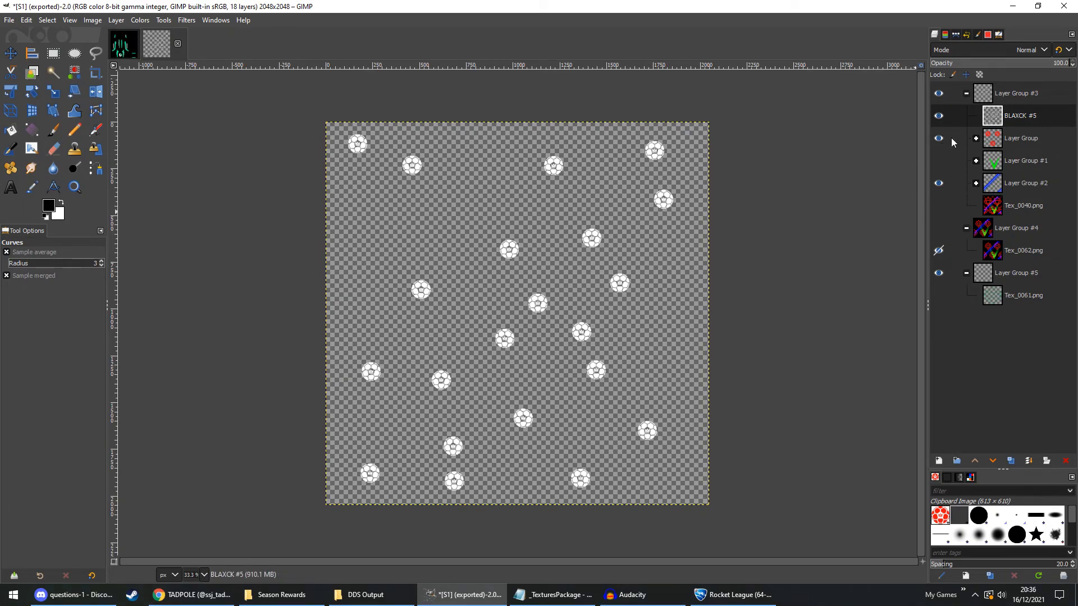
left_click(967, 94)
left_click(939, 94)
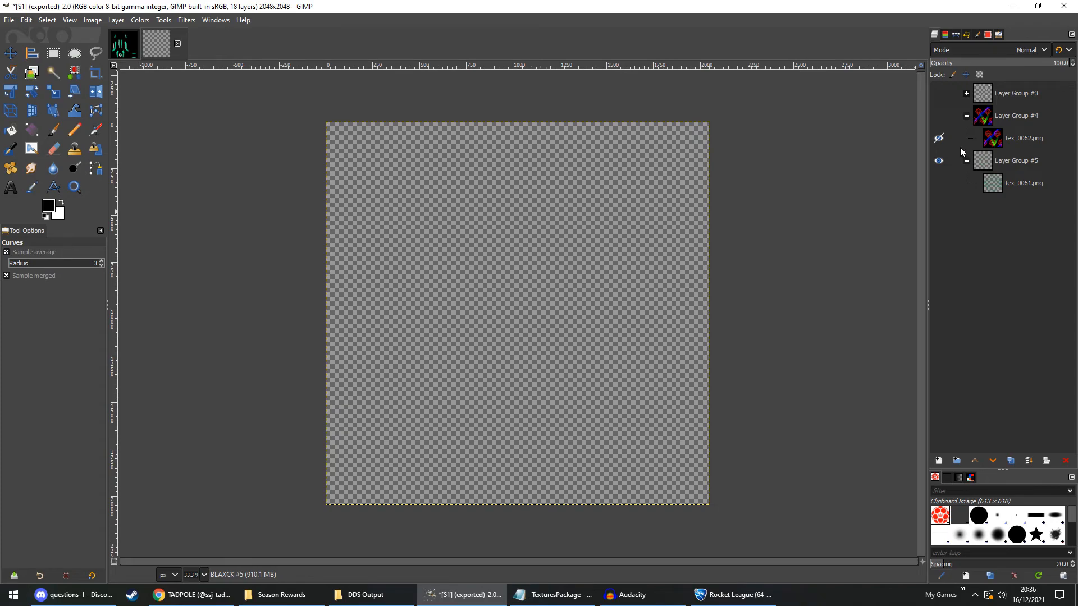
left_click(938, 116)
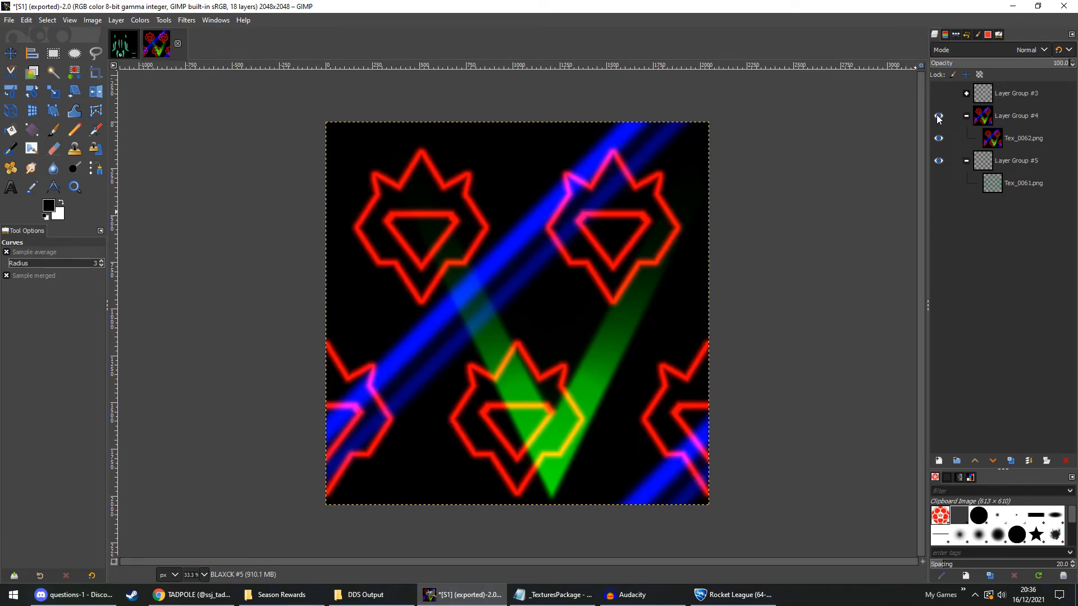
left_click(937, 117)
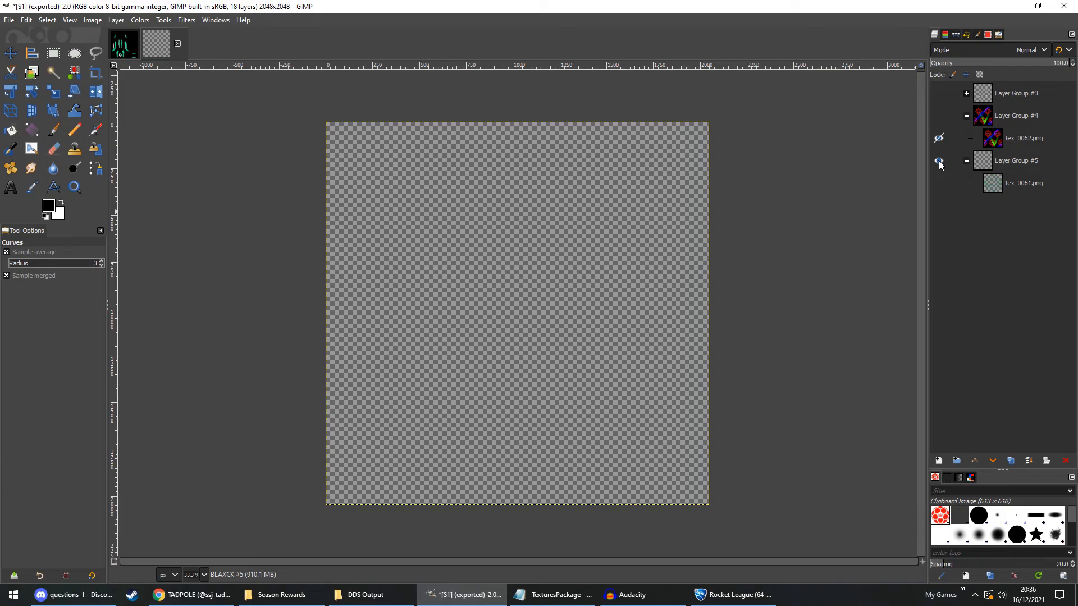
Show the Tex_0061.png layer and make it fully opaque with Curves, setting alpha output to 255 at input 0.
left_click(938, 184)
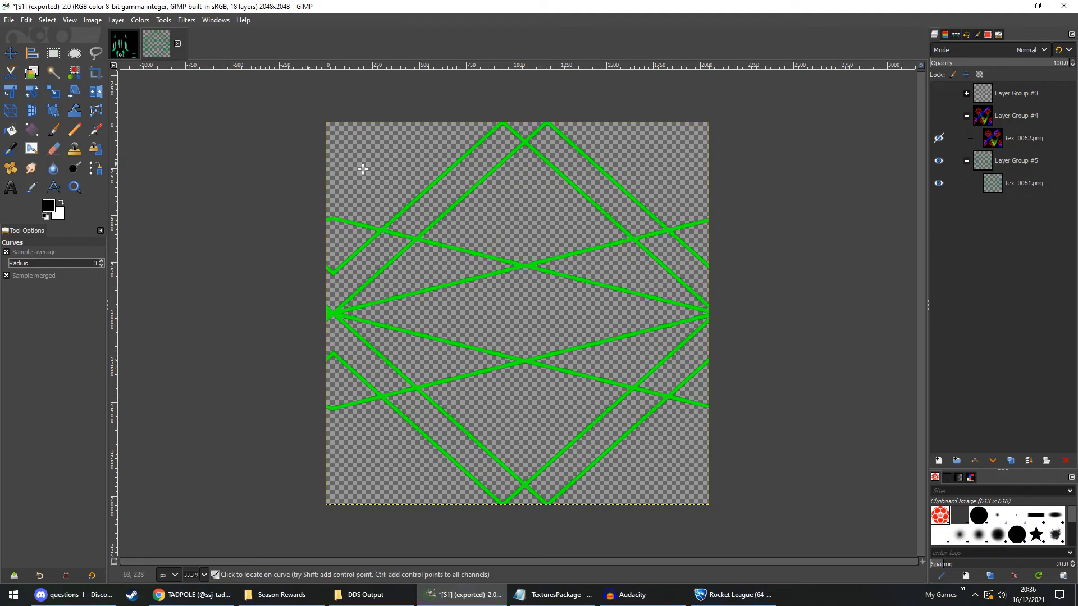
left_click(951, 188)
left_click(139, 20)
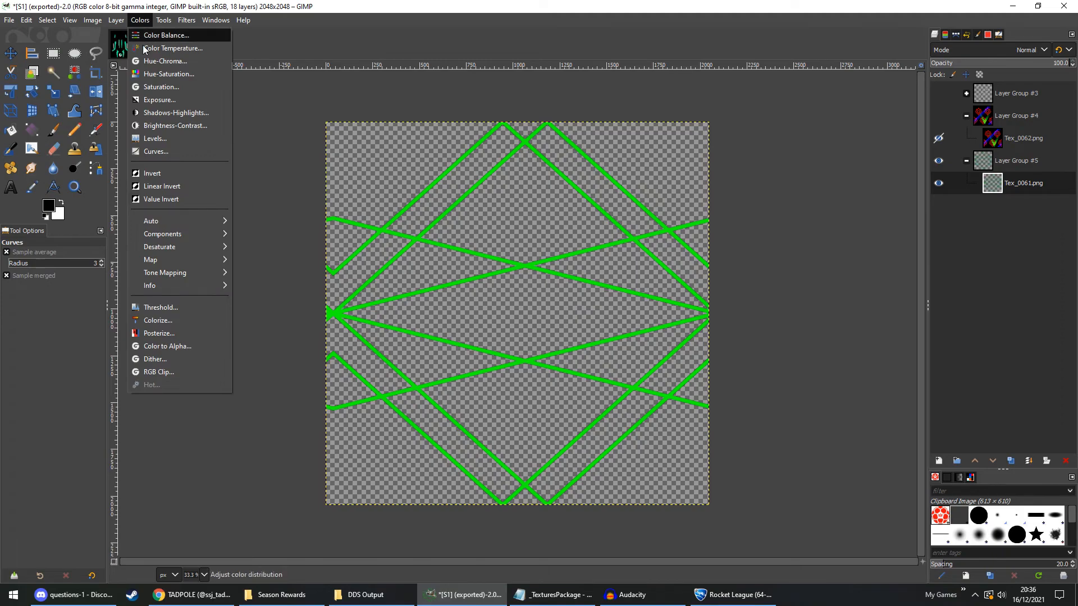
left_click(160, 156)
left_click(186, 105)
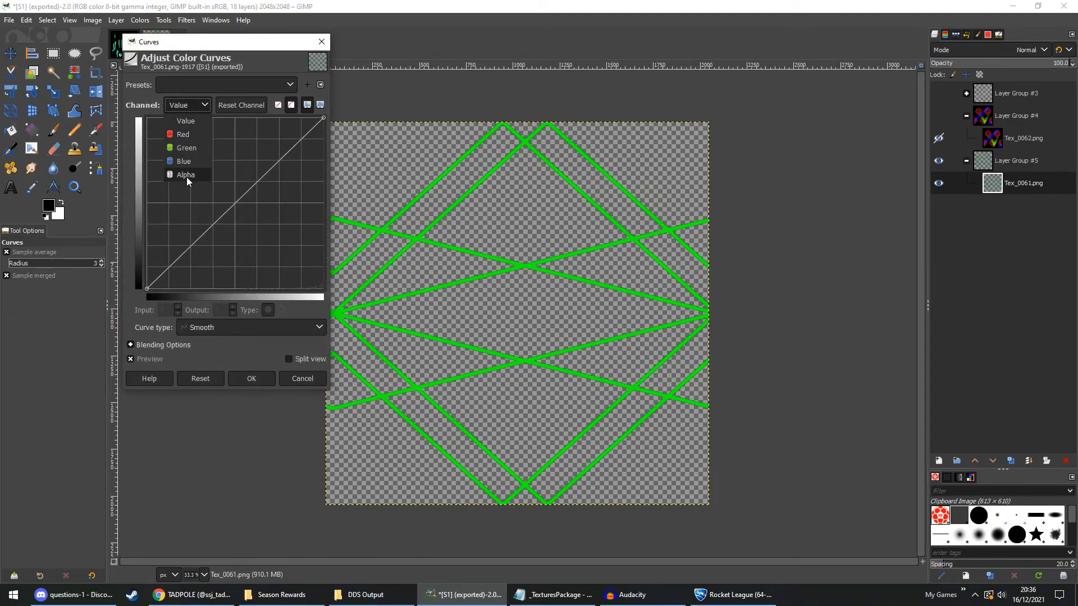
left_click(186, 176)
left_click_drag(148, 286, 144, 114)
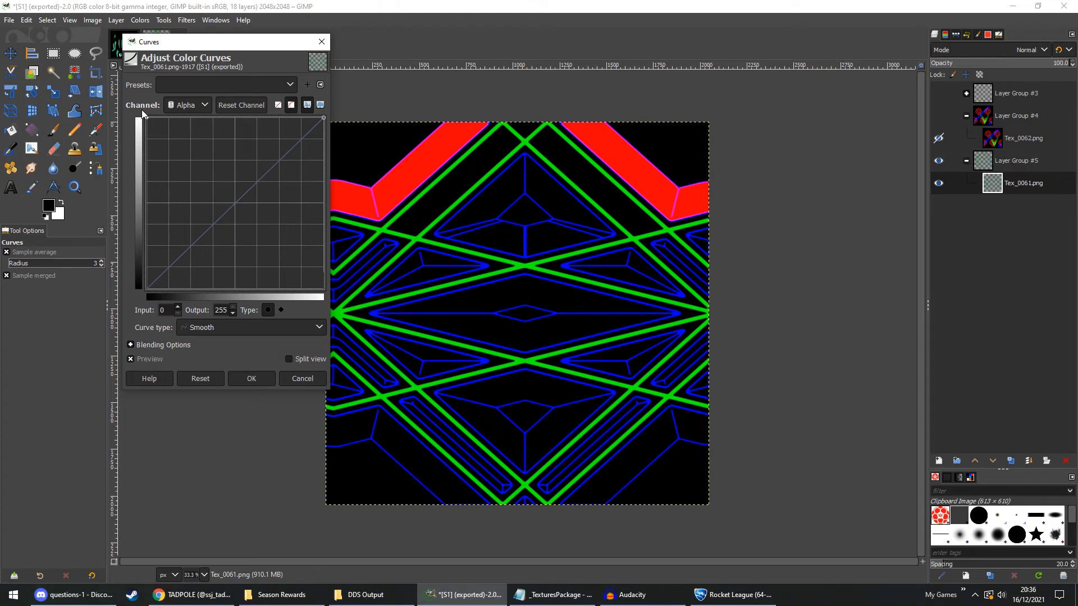
left_click(237, 383)
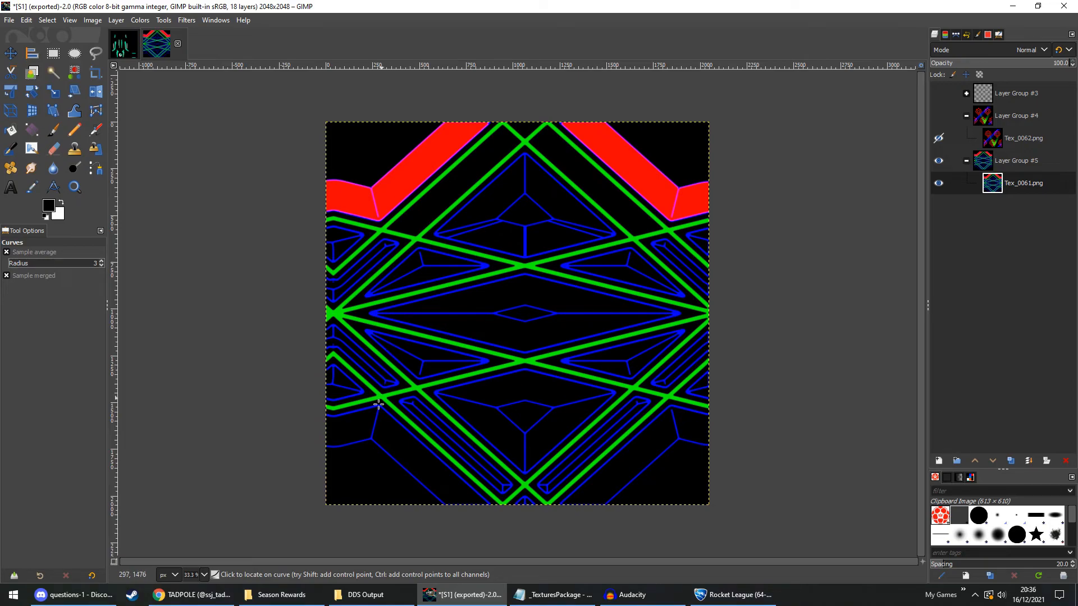
Open the Image Decal and Background decal project files from the Season Rewards folder in GIMP.
mouse_move(302, 600)
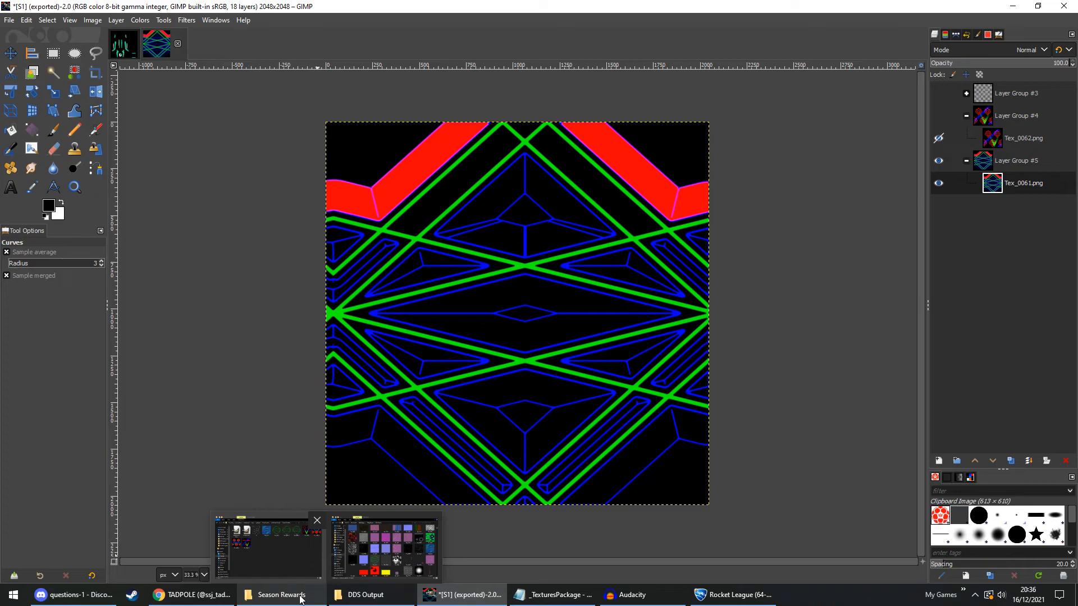
left_click(302, 598)
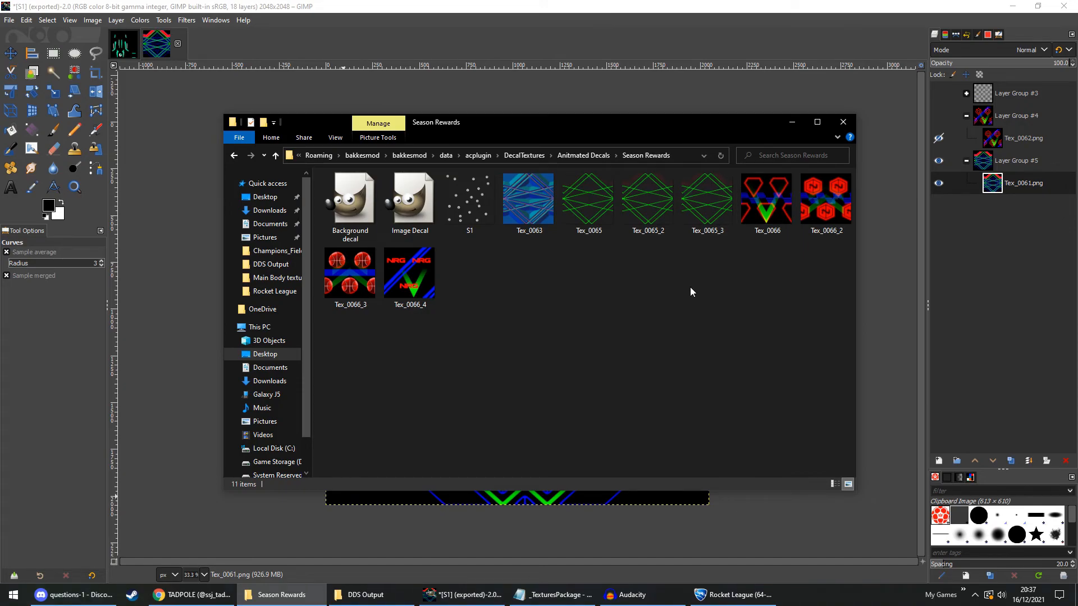
left_click(395, 222)
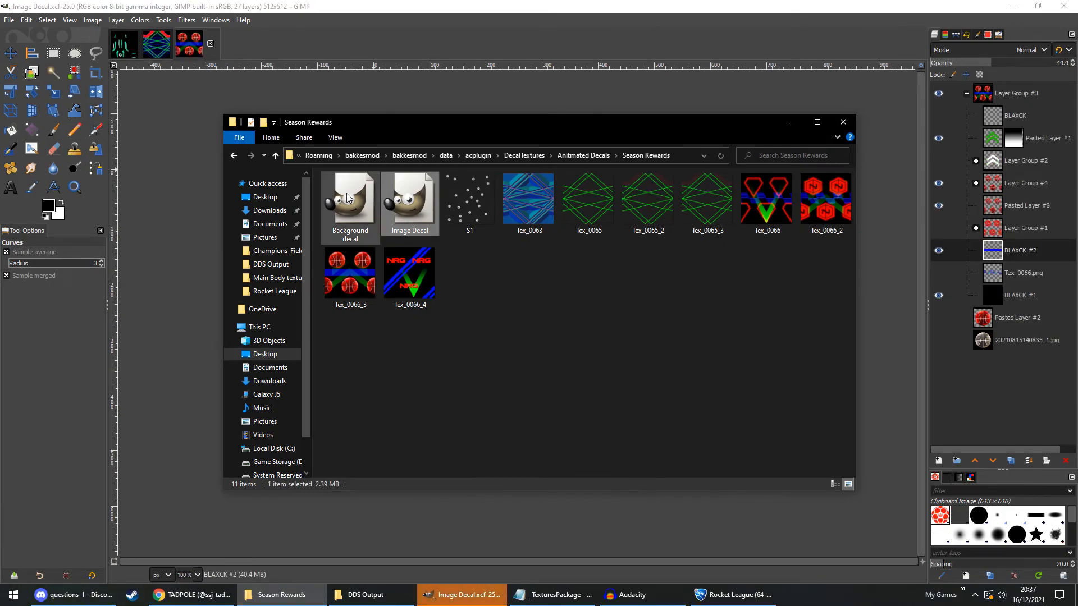
double_click(342, 210)
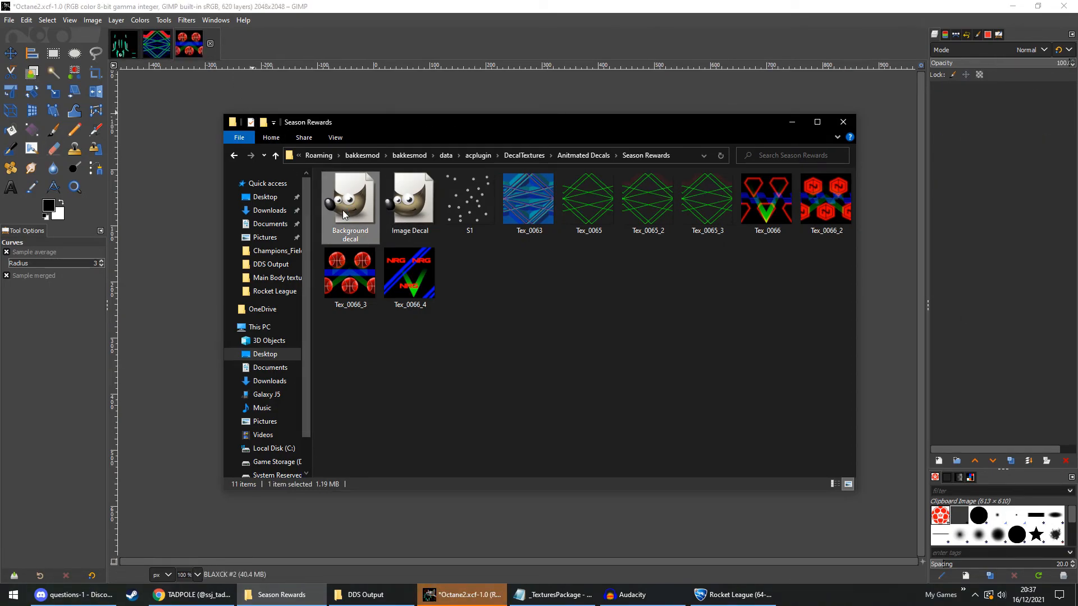
View the Image Decal project with the red basketballs and close it, leaving Background decal open.
left_click(216, 43)
left_click(201, 42)
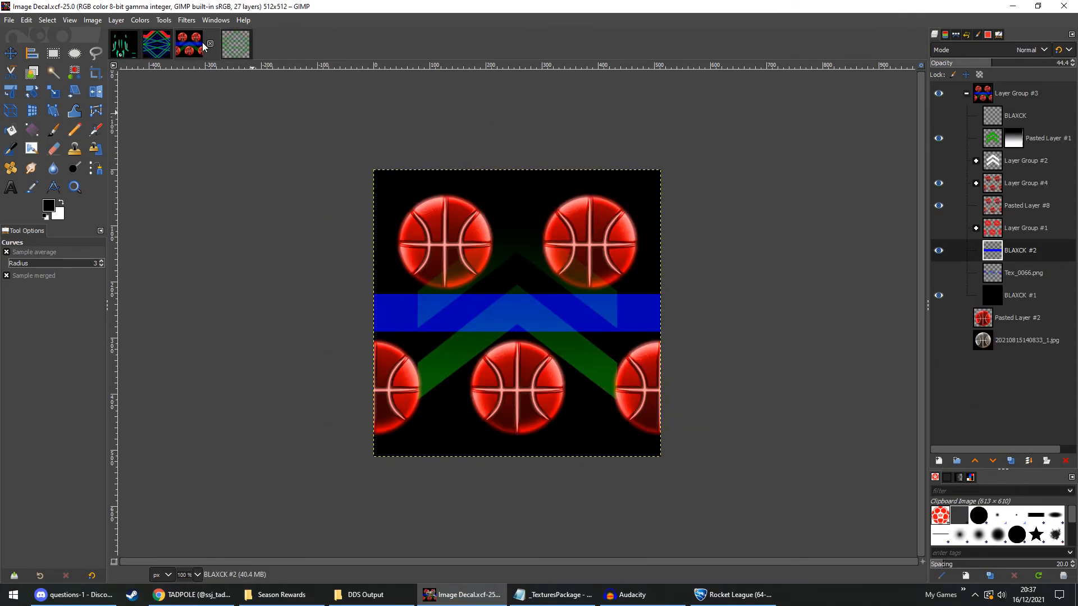
left_click(209, 45)
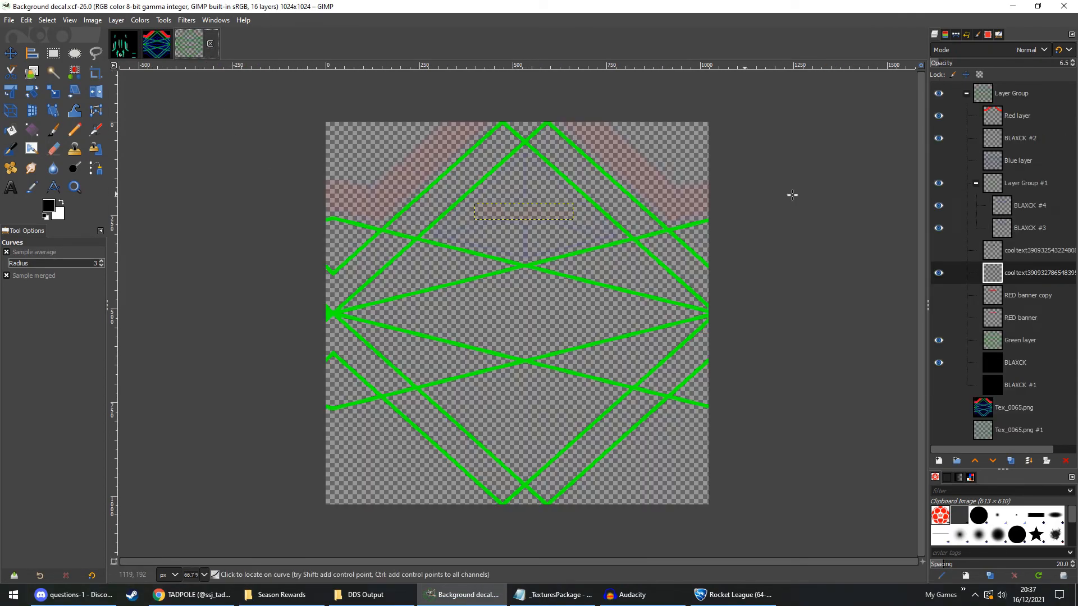
Raise the faint "Baller" text layer in Background decal to full opacity to show it, and undo the opacity change.
left_click(992, 96)
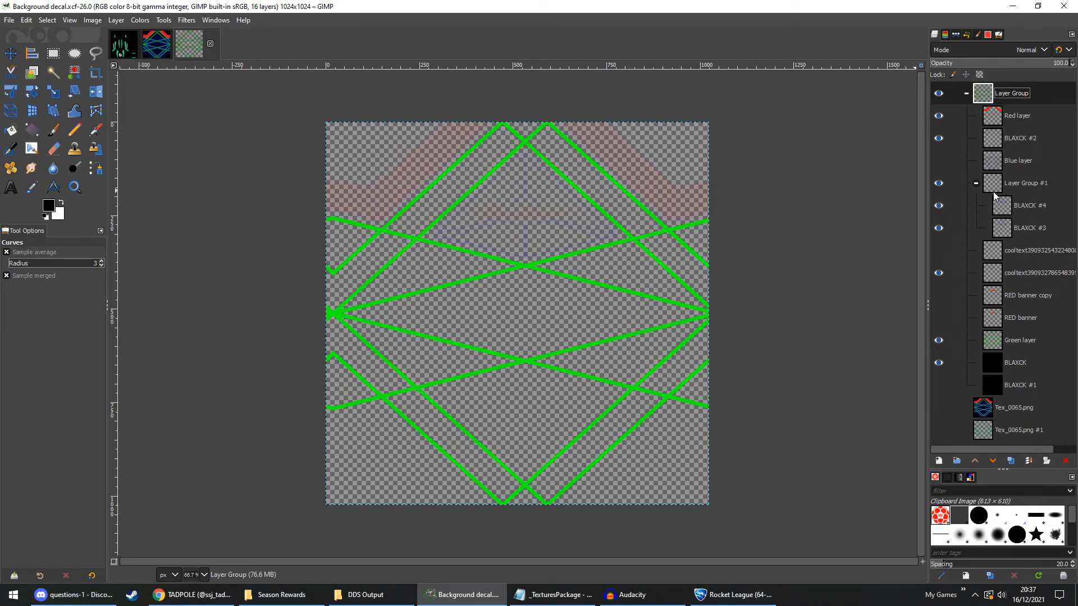
left_click(1000, 253)
left_click(998, 275)
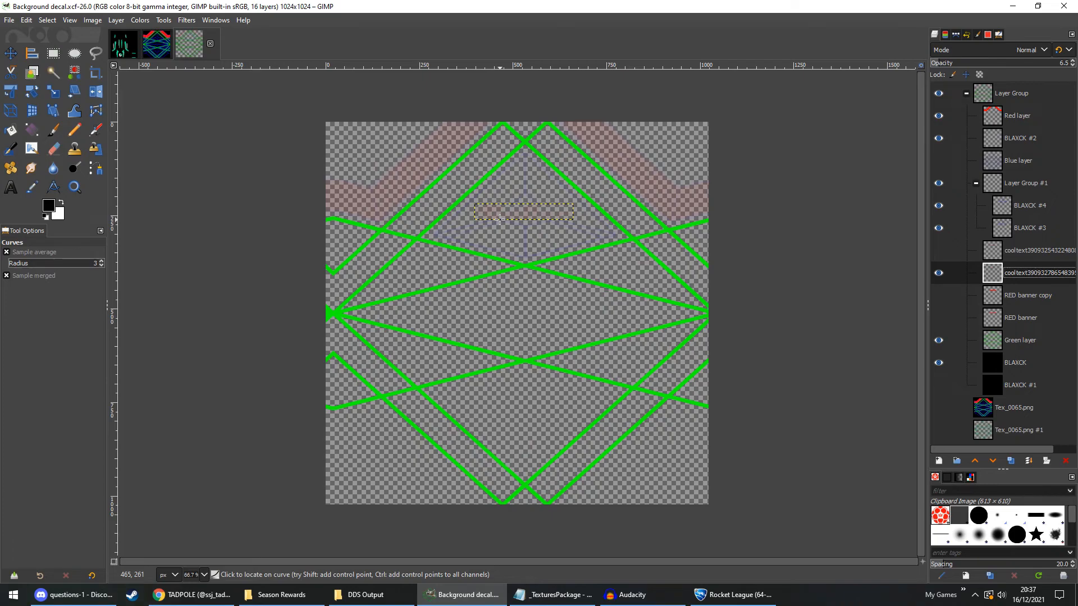
left_click_drag(945, 63, 1076, 64)
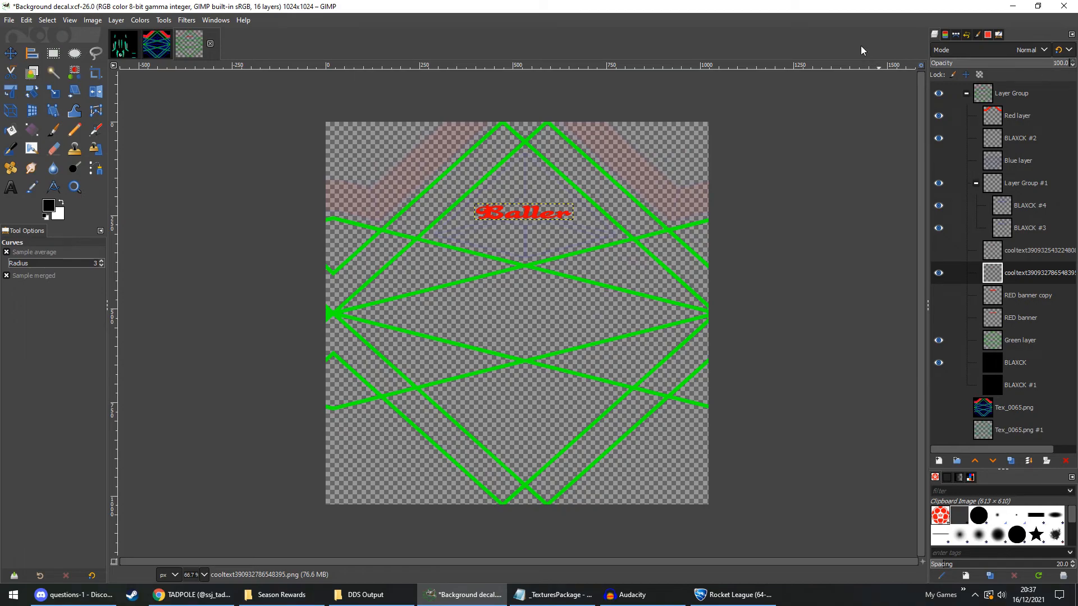
key("ctrl+z")
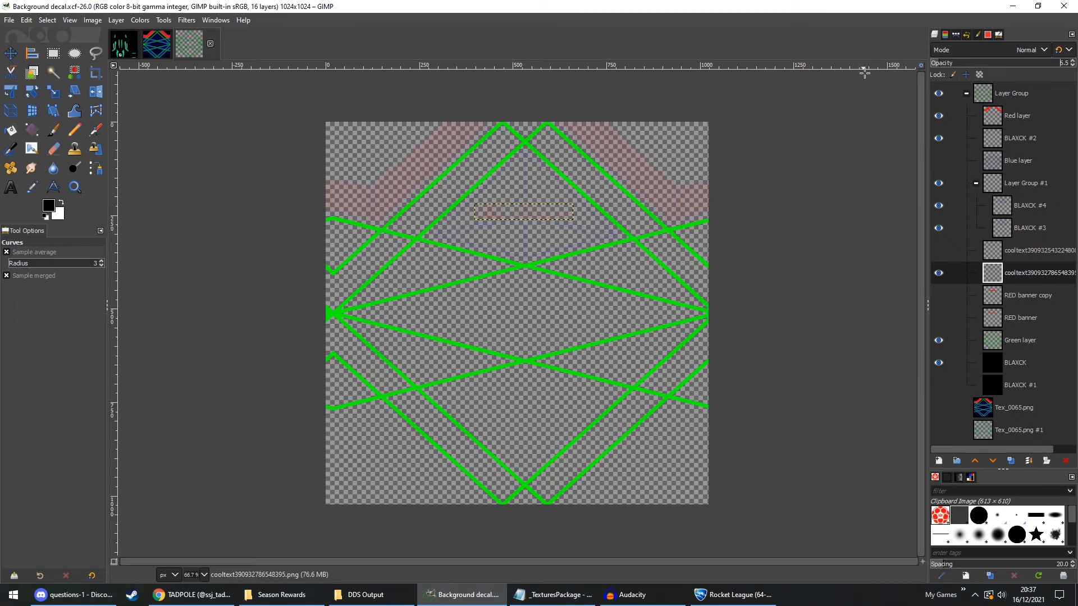
Redo the full-opacity change on the "Baller" text layer, look at the car in Rocket League, and undo the change back in GIMP.
key("ctrl+y")
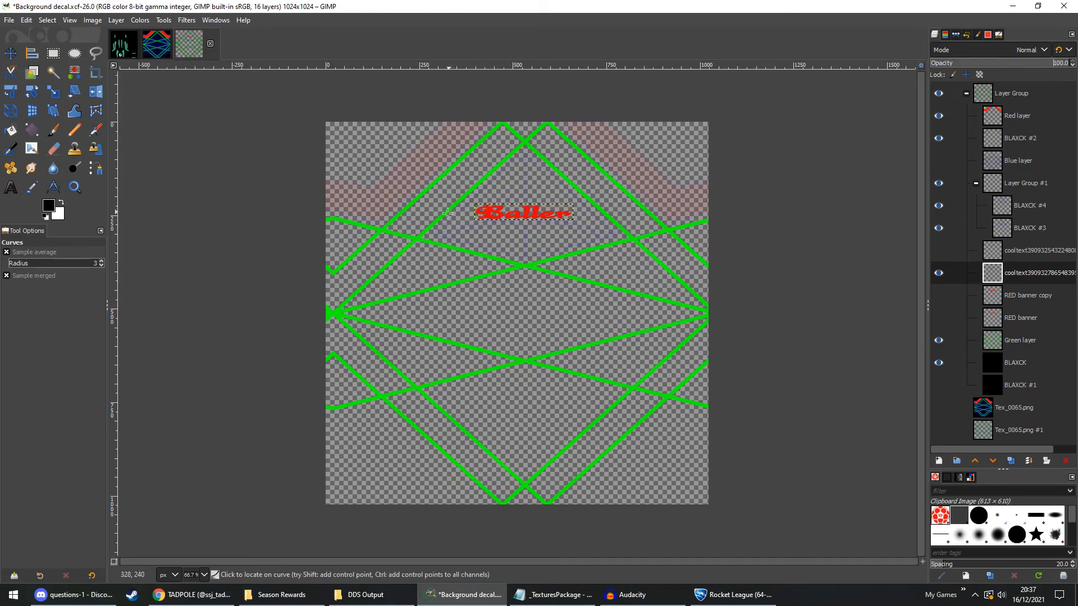
left_click(733, 594)
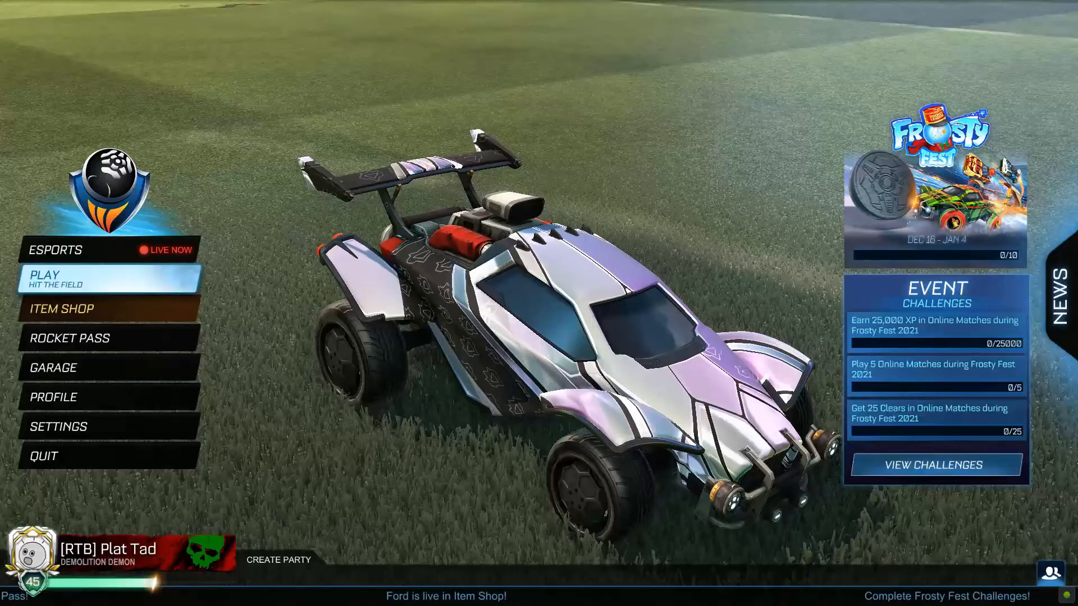
key("alt+Tab")
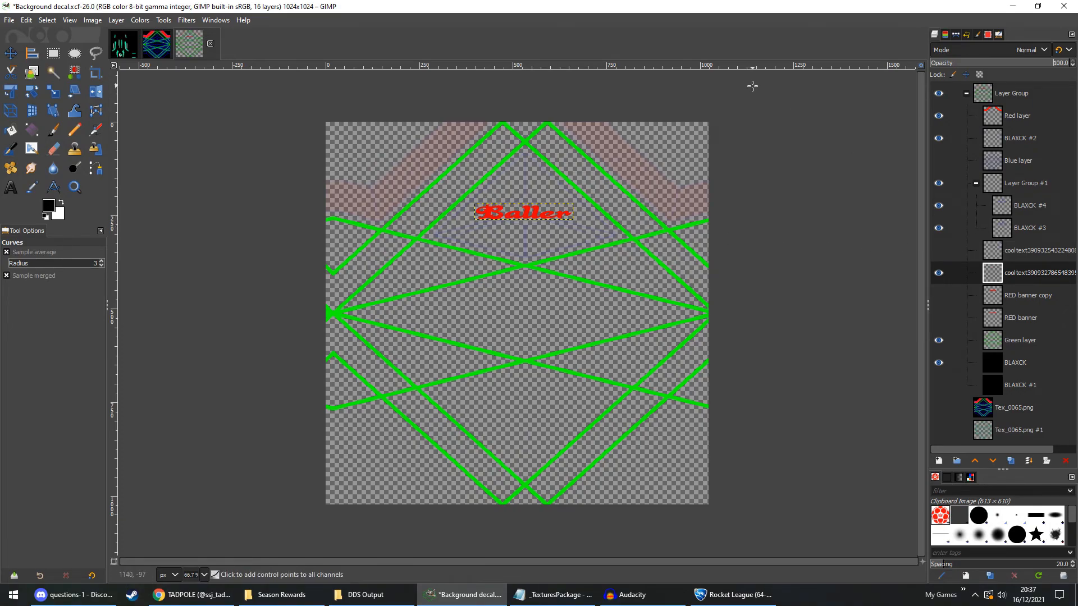
key("ctrl+z")
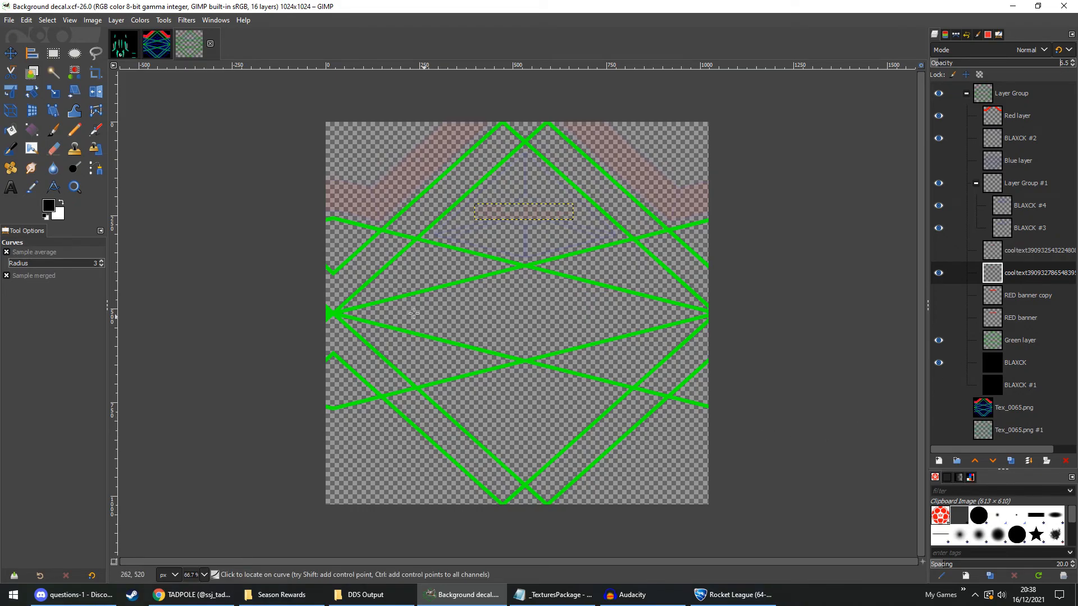
In the S1 image, fuzzy-select the connected green lines on Tex_0061.png and add a new transparent layer above it.
left_click(159, 45)
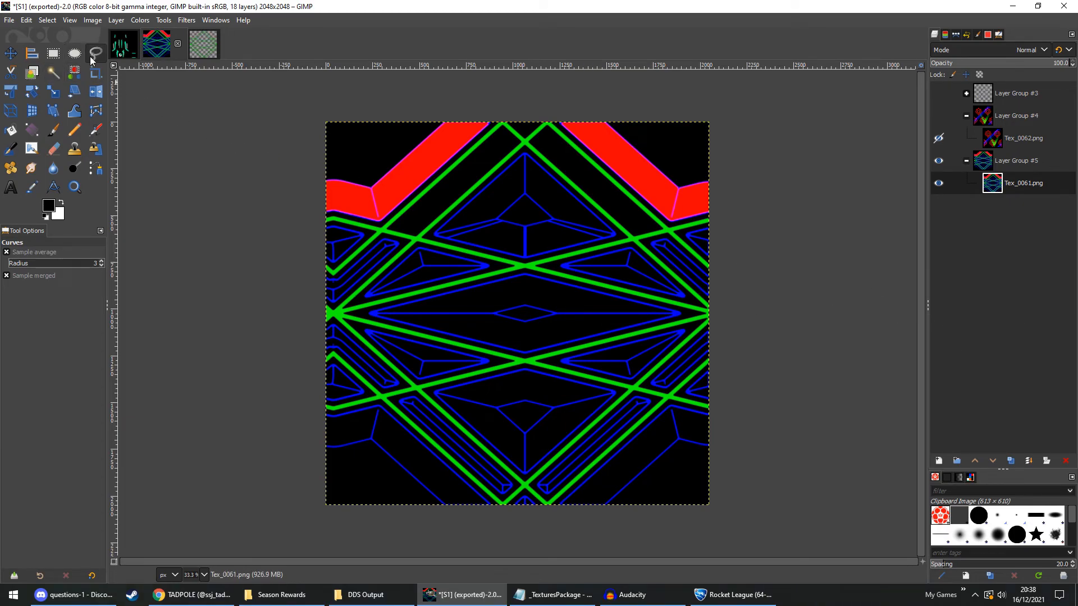
left_click(55, 73)
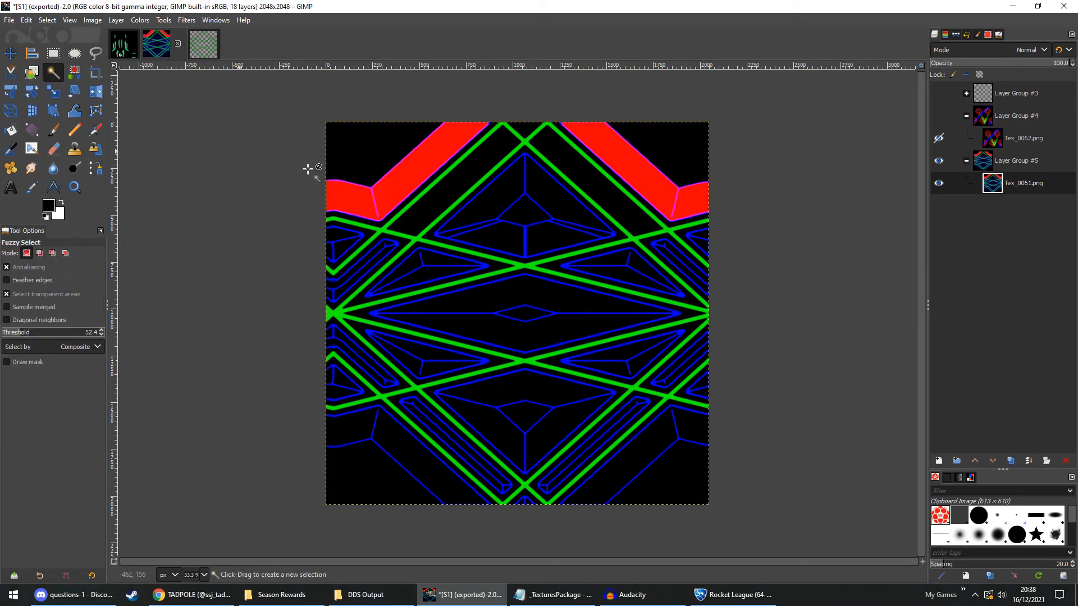
left_click(705, 305)
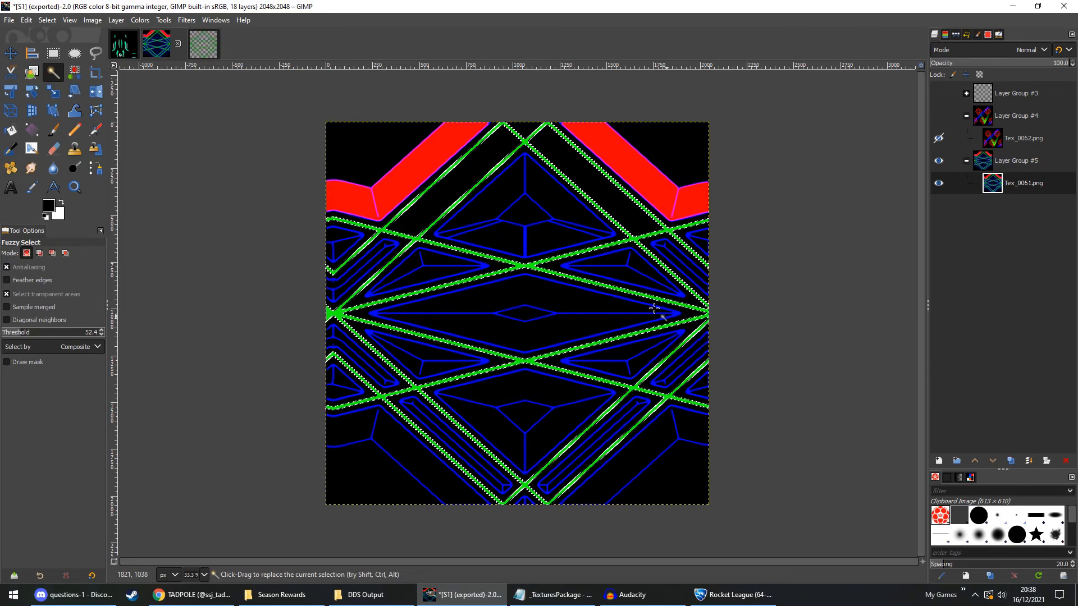
scroll(574, 285, "up", 2)
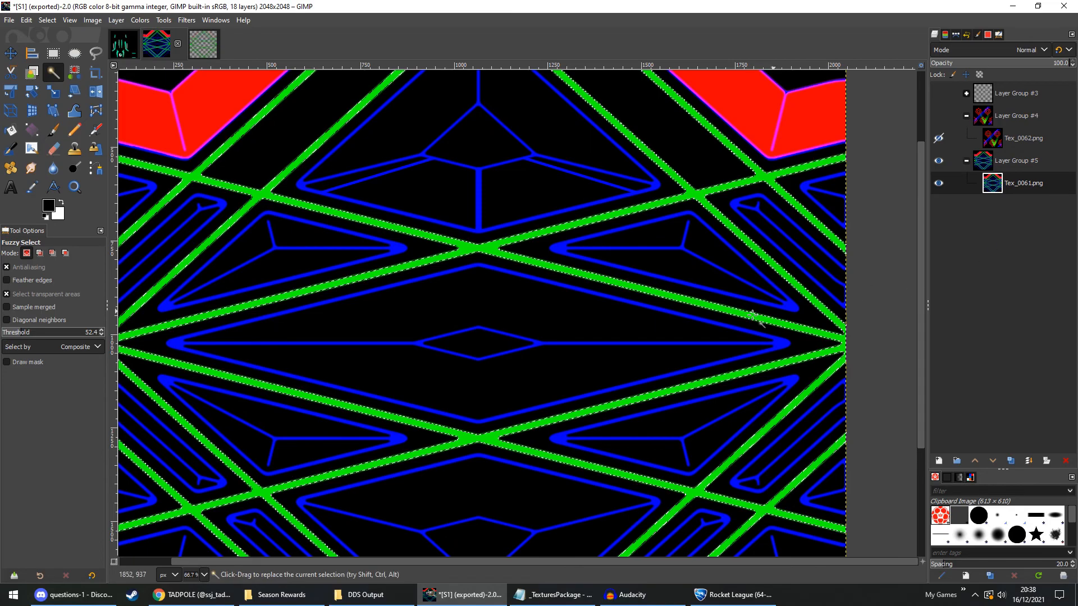
left_click(939, 461)
left_click(987, 568)
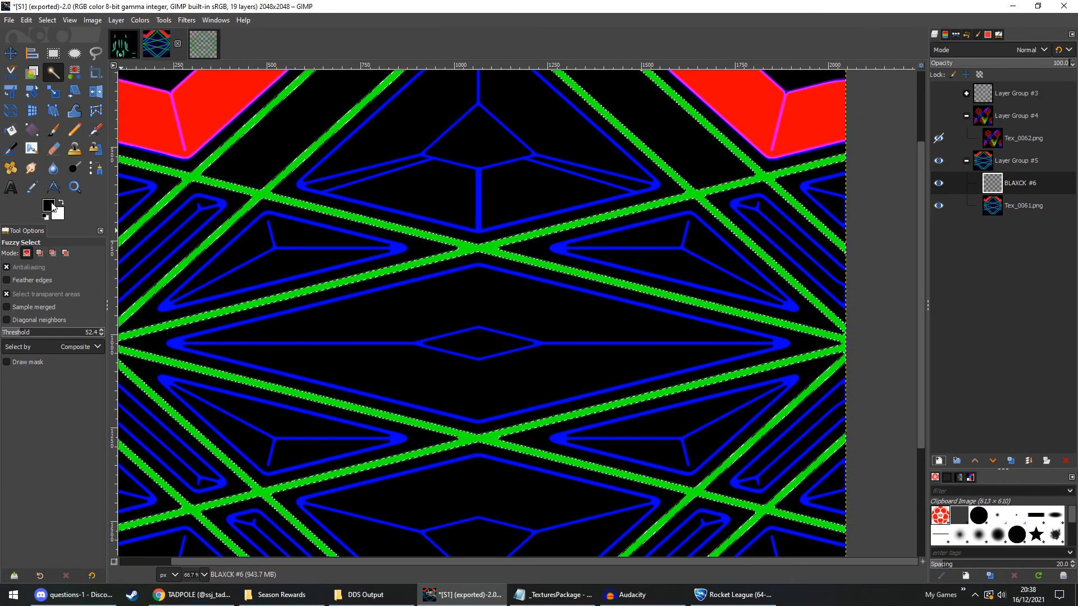
Set the foreground colour to pure green 00ff00, bucket-fill the selected lines on the new layer, and clear the selection.
left_click(49, 207)
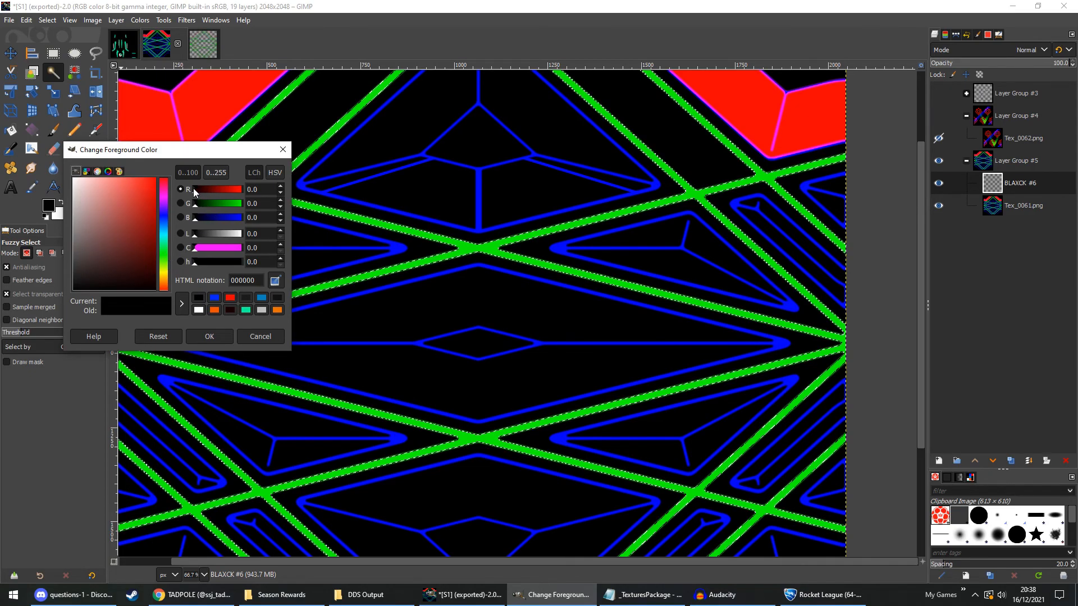
left_click_drag(194, 203, 250, 203)
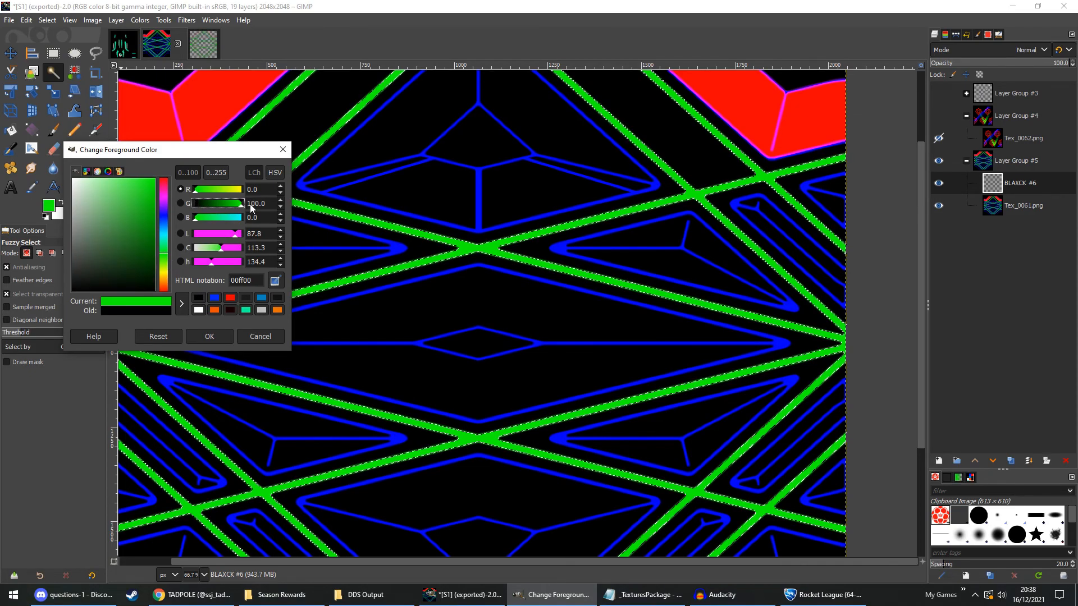
left_click(216, 337)
key("shift+b")
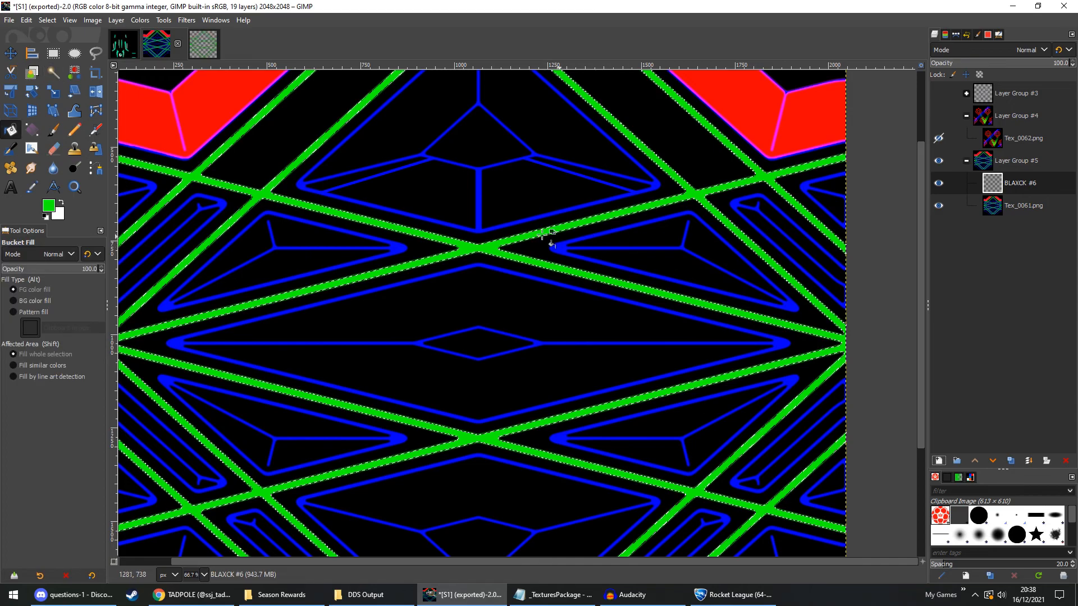
left_click(490, 245)
key("ctrl+shift+a")
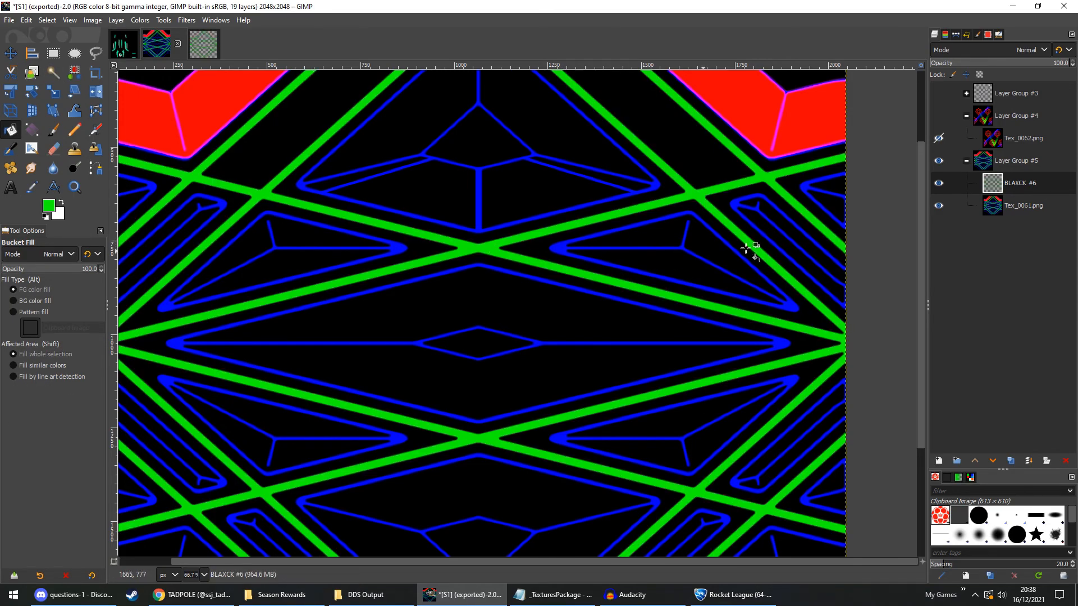
Hide the Tex_0061.png layer to inspect the isolated green lines, and show it again.
left_click(939, 205)
scroll(720, 242, "up", 3)
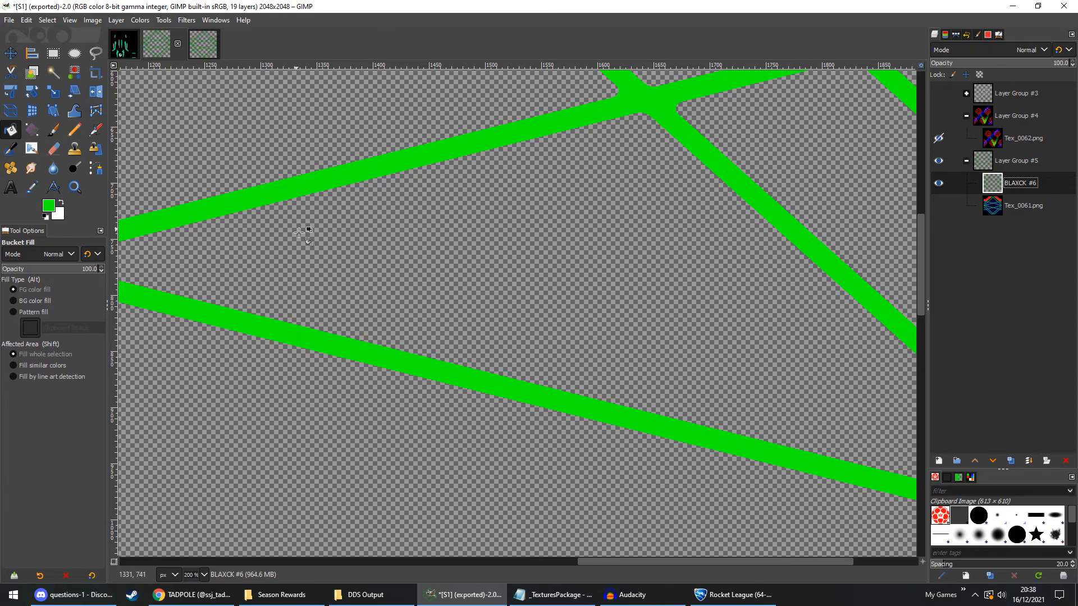
scroll(303, 228, "down", 4)
mouse_move(287, 243)
left_mouse_down()
mouse_move(675, 240)
mouse_move(568, 260)
left_mouse_up()
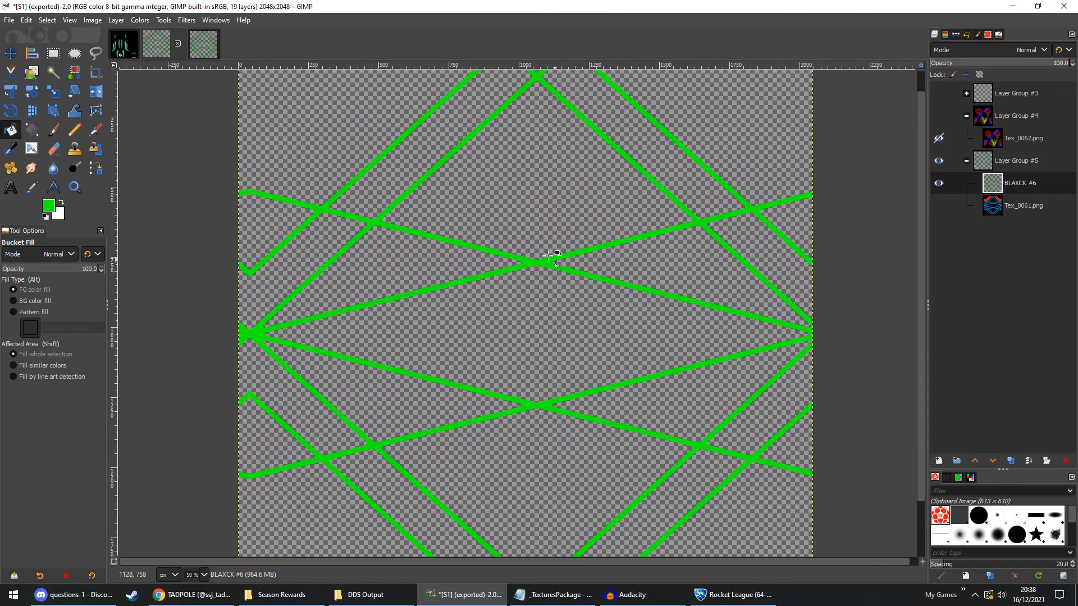
left_click(96, 54)
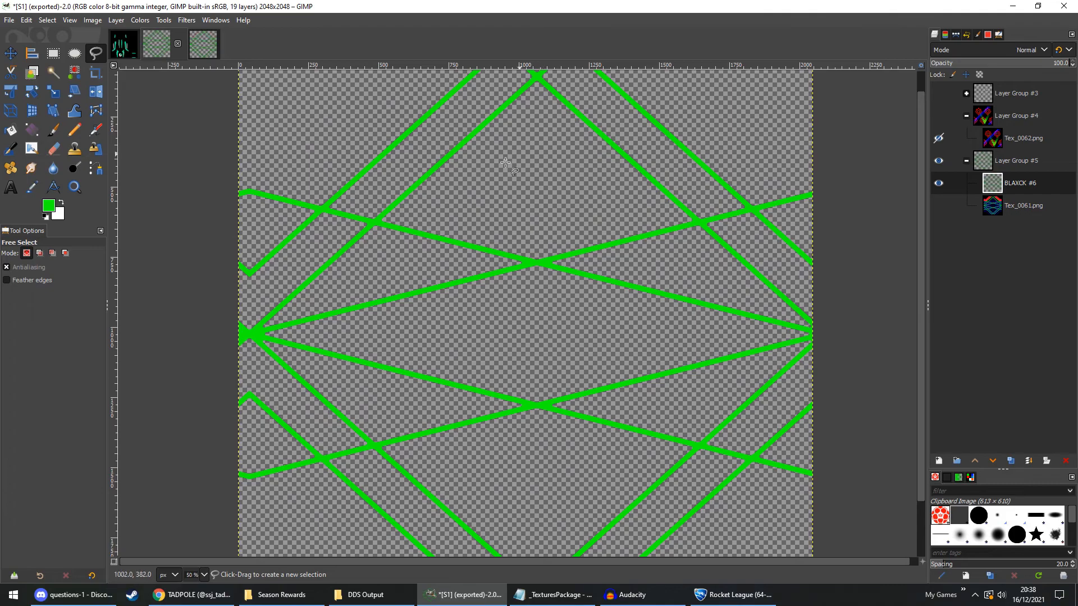
left_click(10, 52)
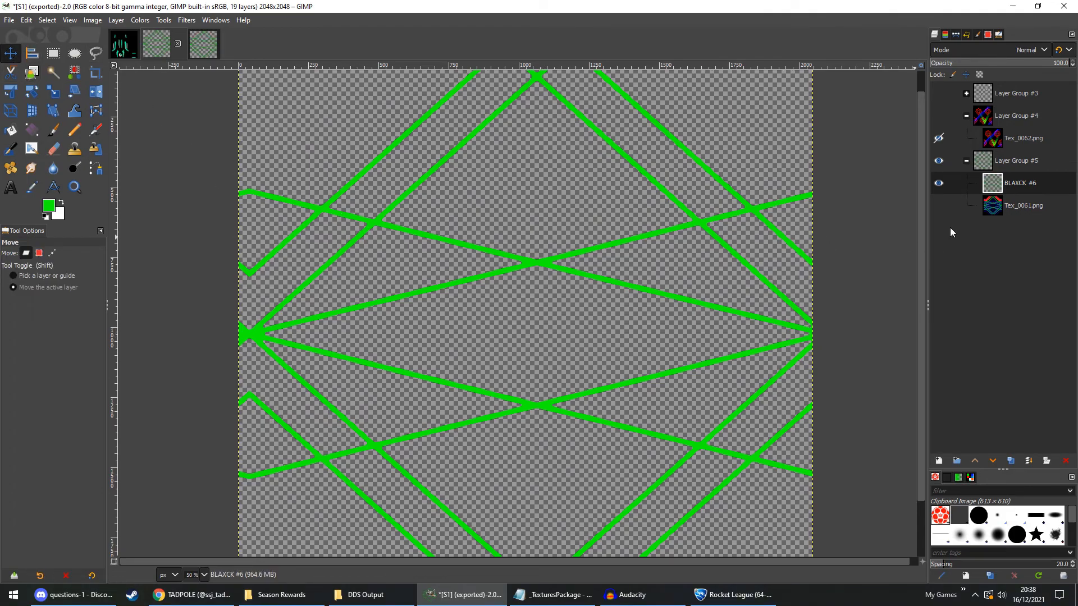
left_click(963, 205)
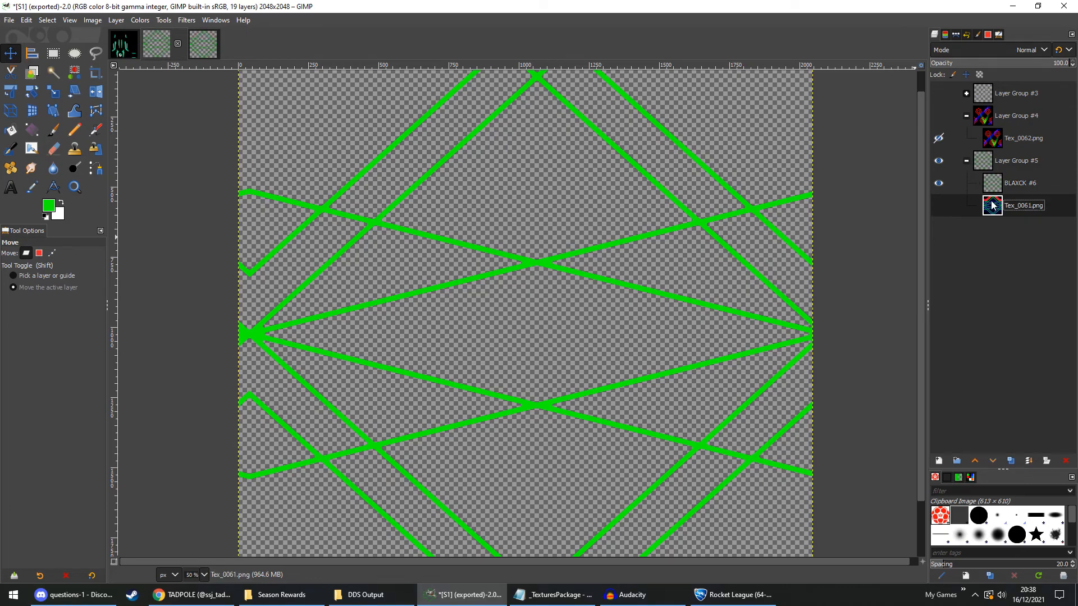
left_click(939, 206)
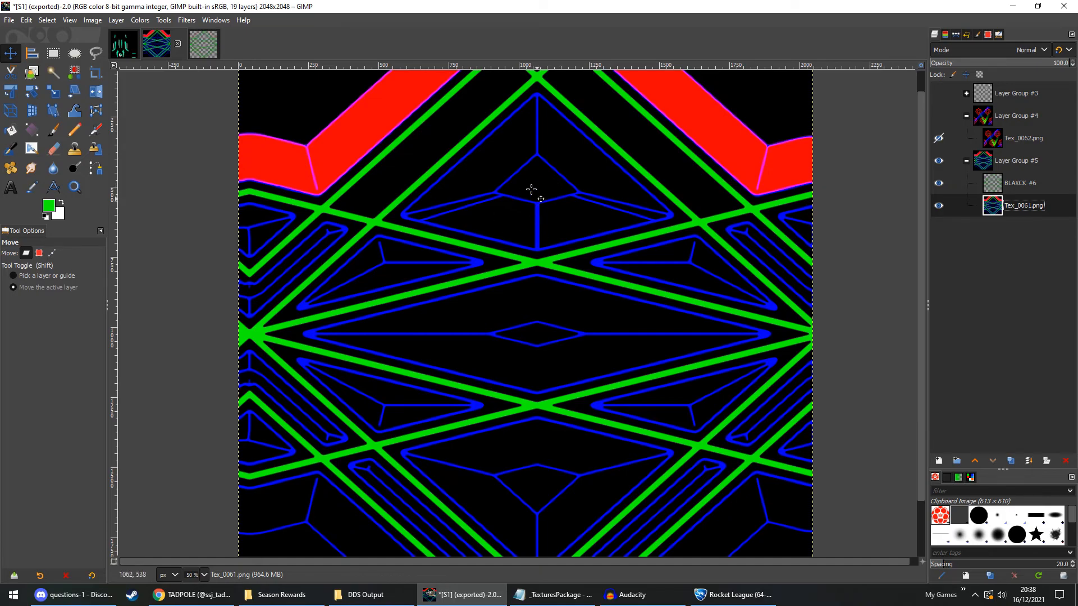
Add another transparent layer above Tex_0061.png and fuzzy-select the blue lines of the large upper triangle on Tex_0061.png.
left_click(49, 72)
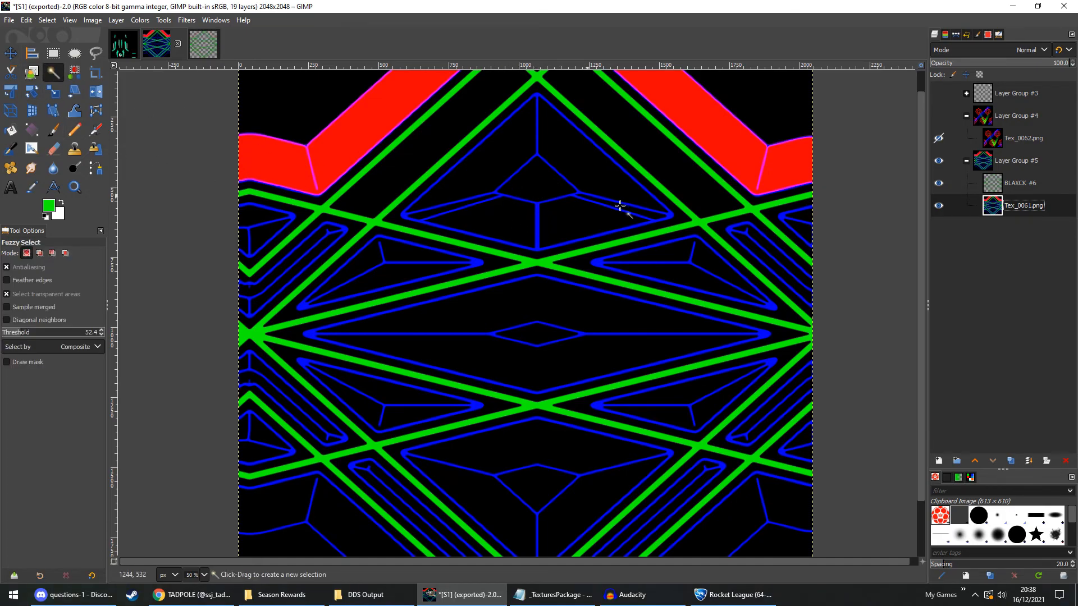
left_click(939, 461)
left_click(989, 564)
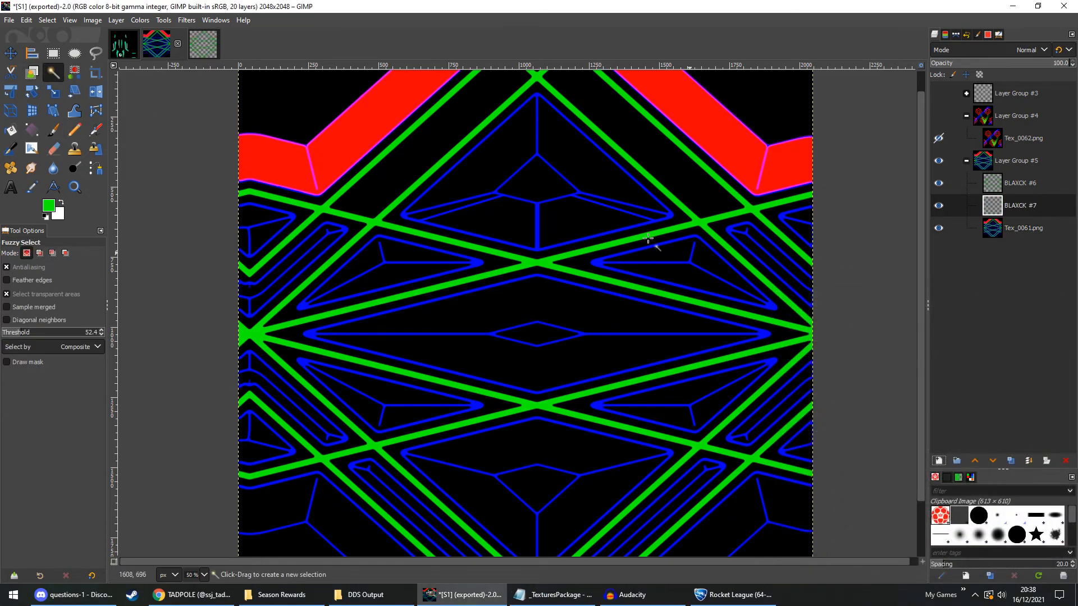
left_click(404, 213)
left_click(991, 230)
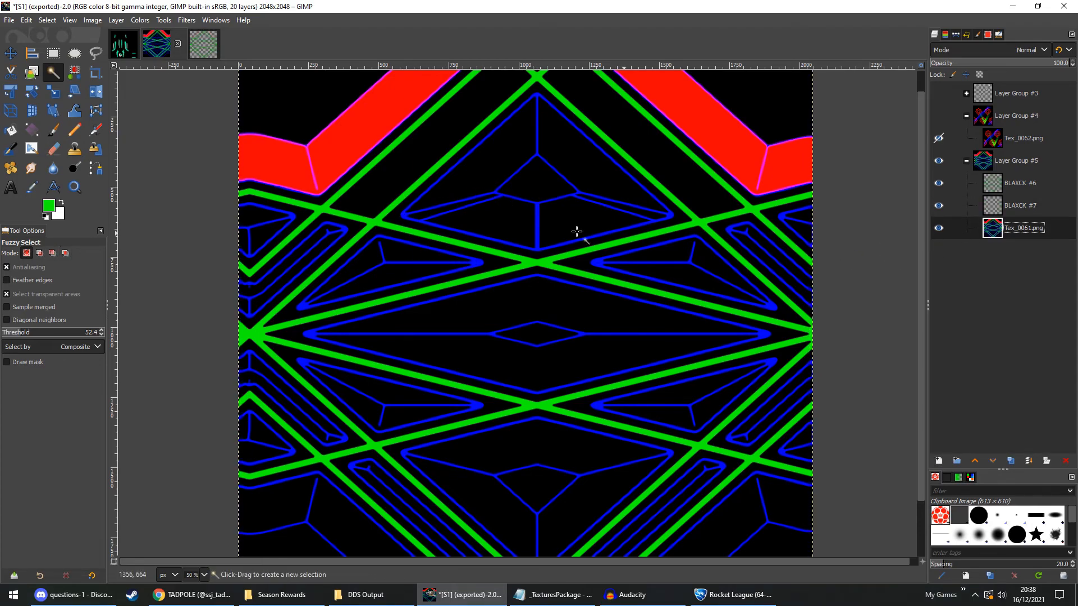
left_click(405, 212)
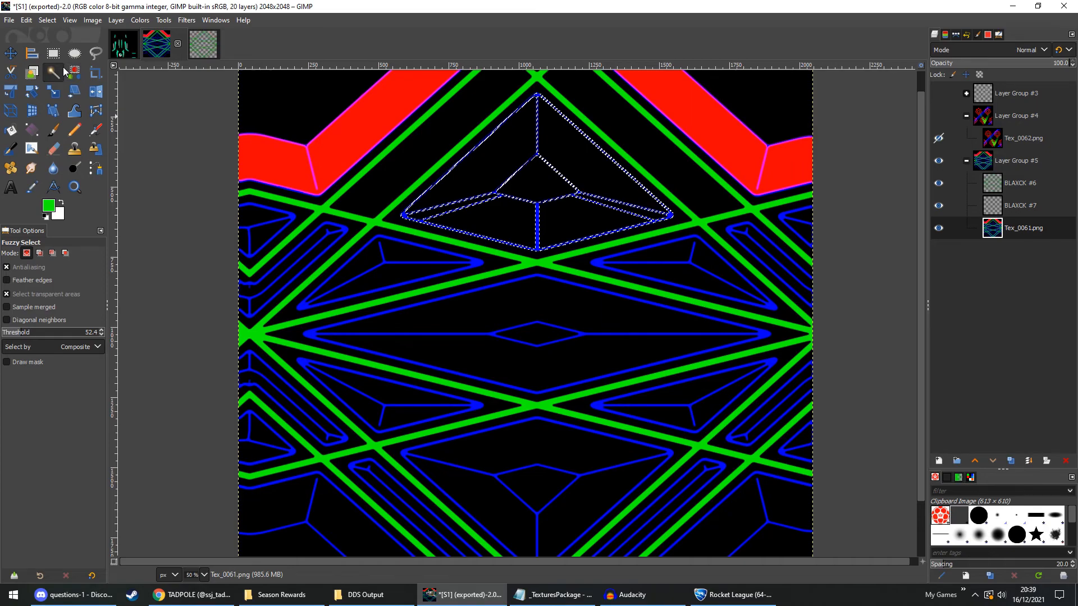
Set the foreground colour to pure blue 0000ff, fill the selected triangle lines on the new layer, and clear the selection.
key("shift+b")
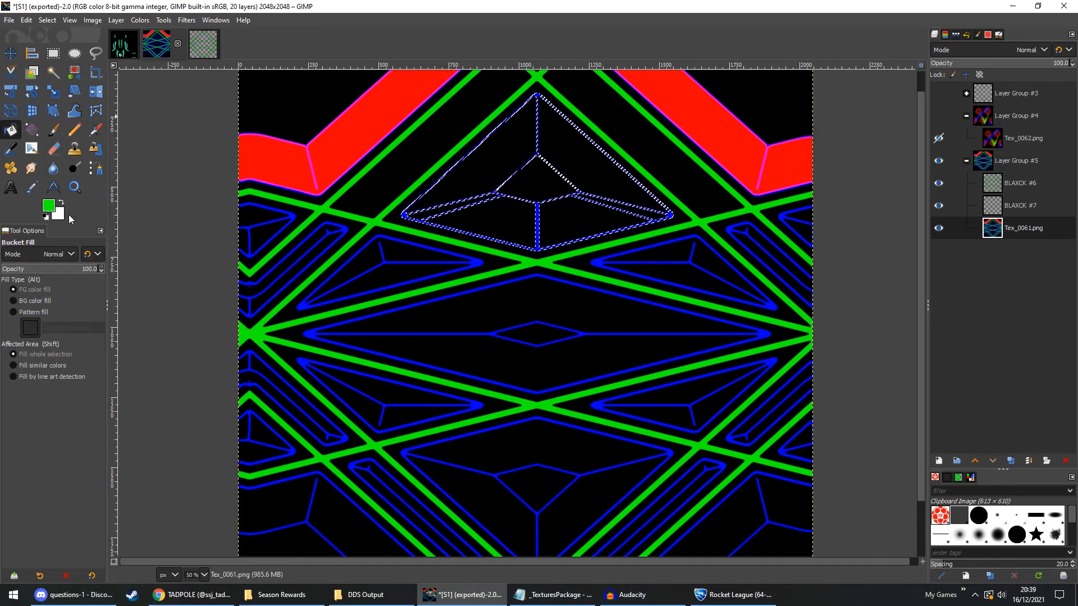
left_click(49, 205)
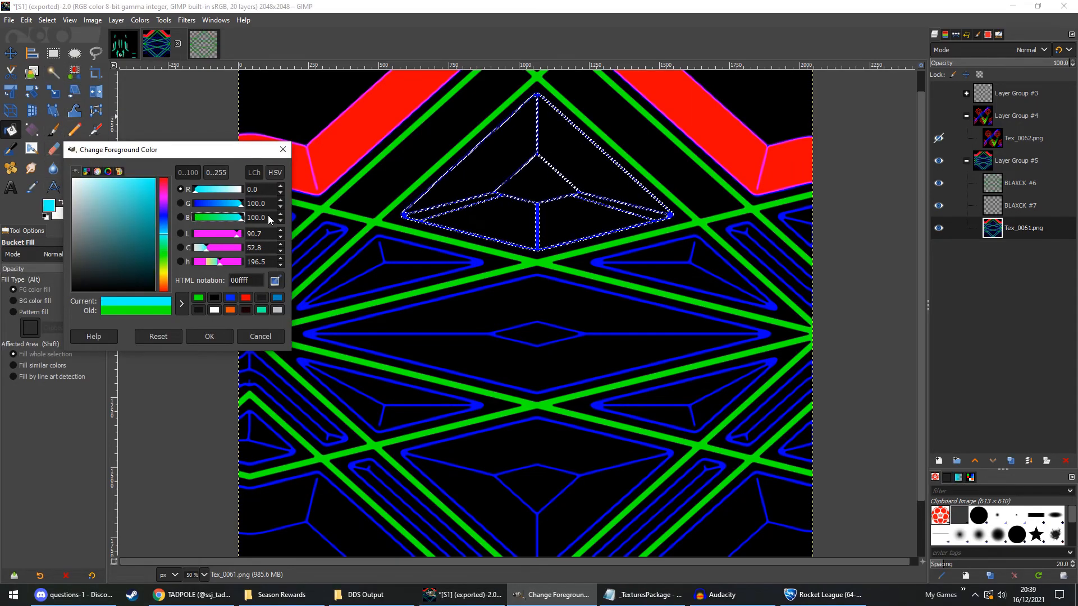
left_click(163, 215)
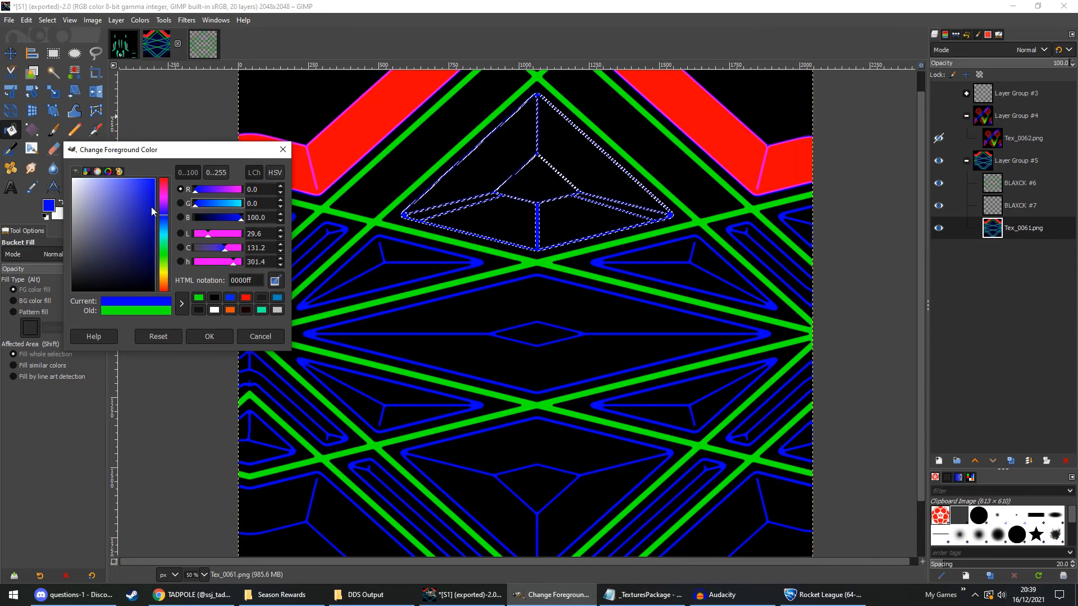
left_click(208, 337)
left_click(991, 206)
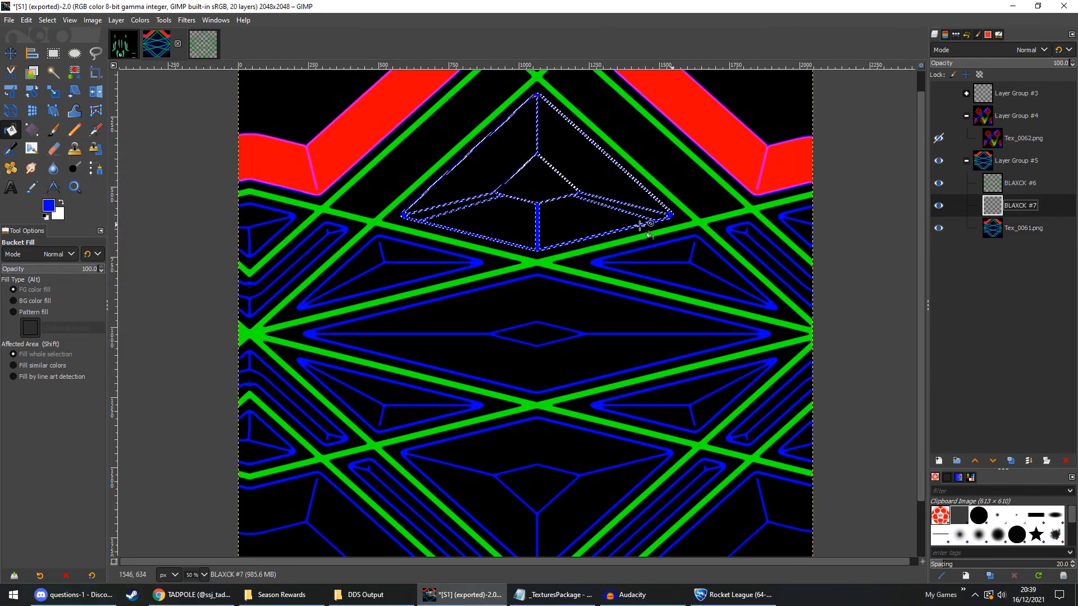
key("ctrl+shift+a")
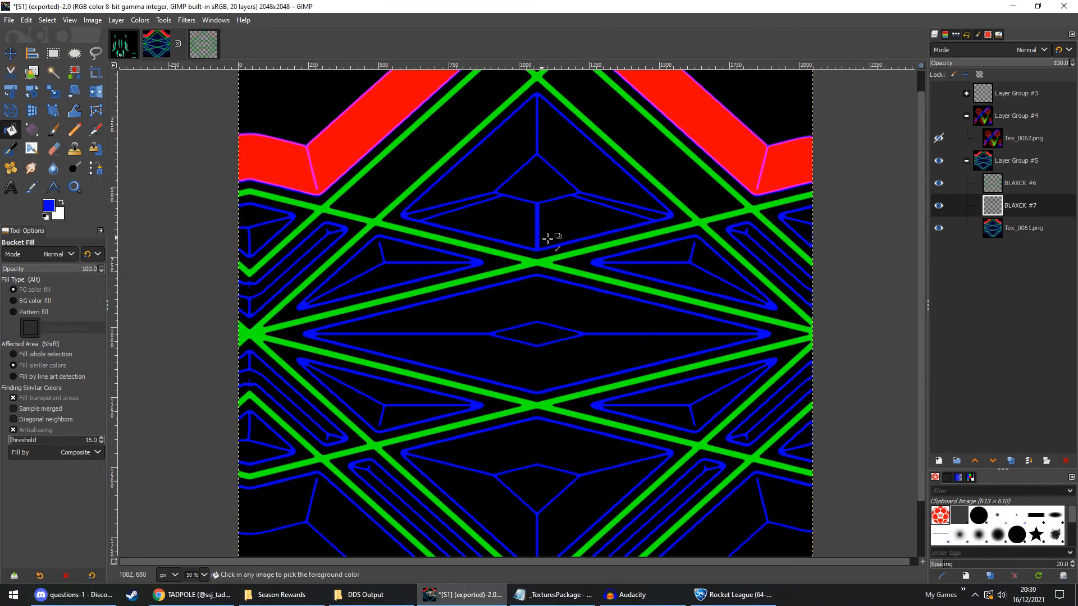
Hide the Tex_0061.png layer to inspect the isolated blue triangle lines, and show it again.
left_click(938, 228)
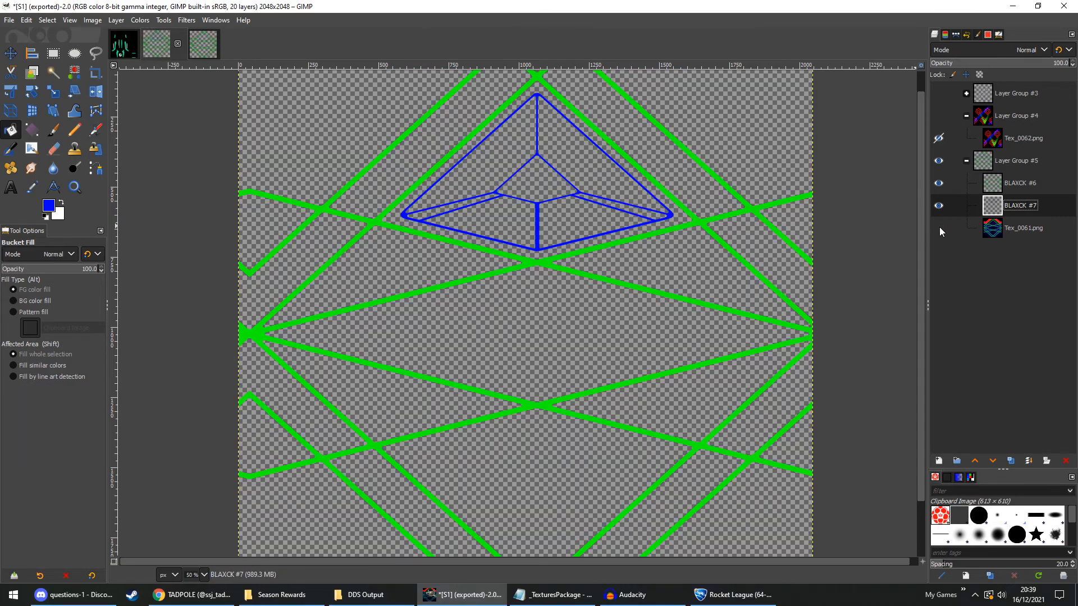
left_click(939, 228)
left_click_drag(560, 175, 517, 255)
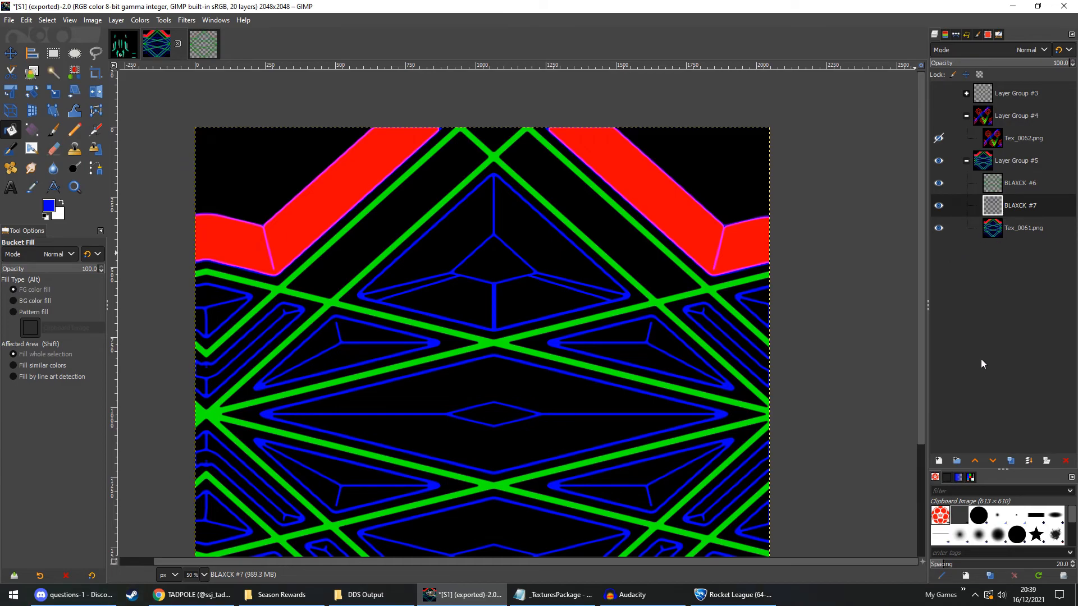
Add a transparent layer between the blue-line layer and Tex_0061.png, and sample the band's red ff0000 as the foreground colour.
left_click(936, 462)
key("Return")
left_click_drag(999, 212, 1001, 237)
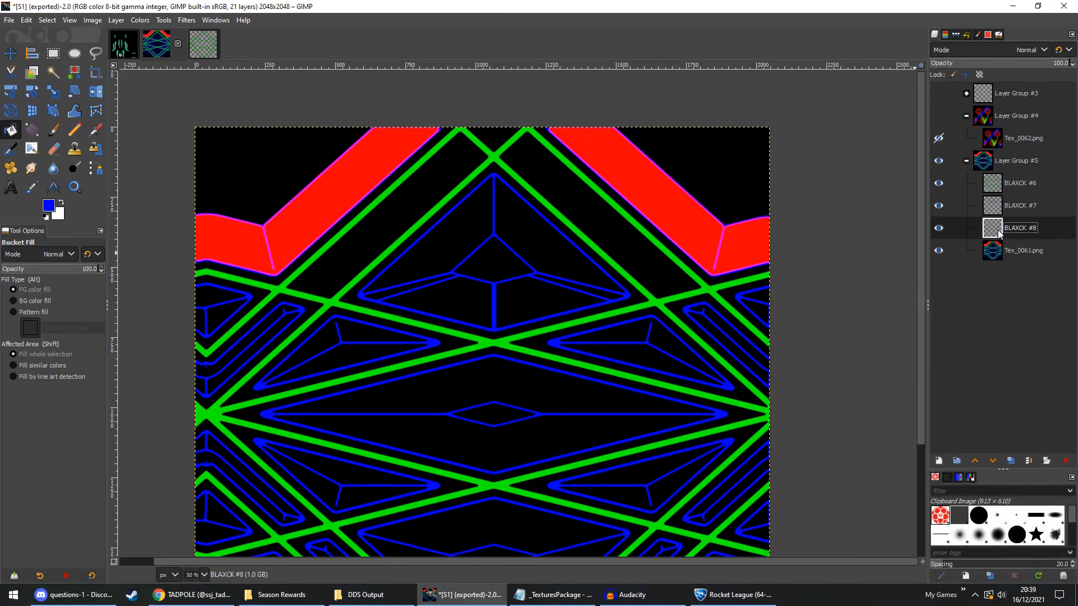
key("o")
left_click(684, 222)
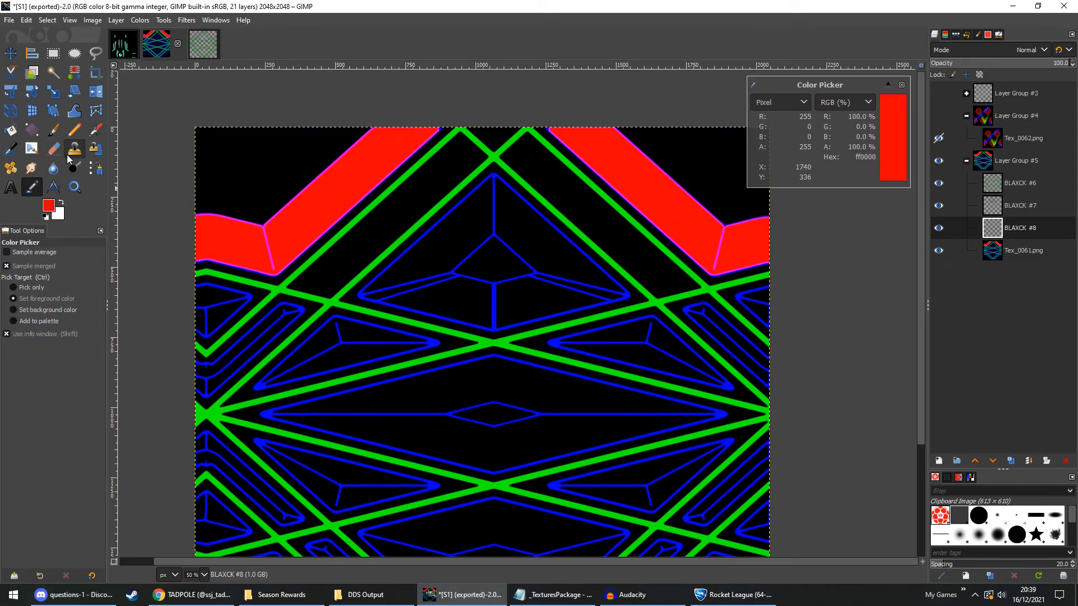
Fuzzy-select both diagonal red bands and their side pieces on the Tex_0061.png layer.
key("f")
key("u")
key("Page_Down")
left_click(662, 199)
left_click(336, 188, "shift")
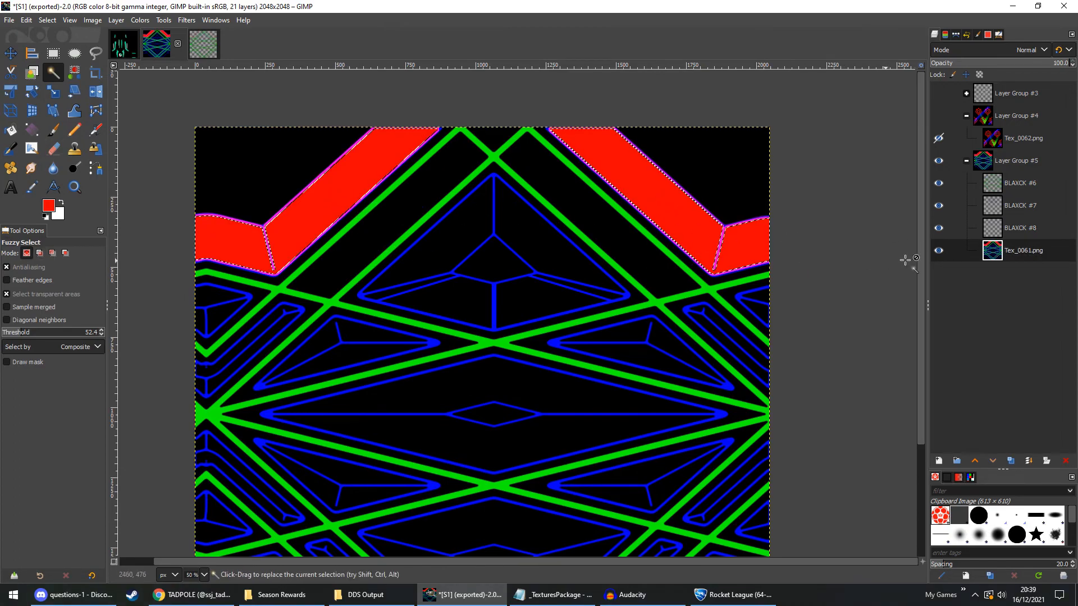
Fill the selected bands with red on the new layer and hide Tex_0061.png.
left_click(1002, 235)
key("shift+b")
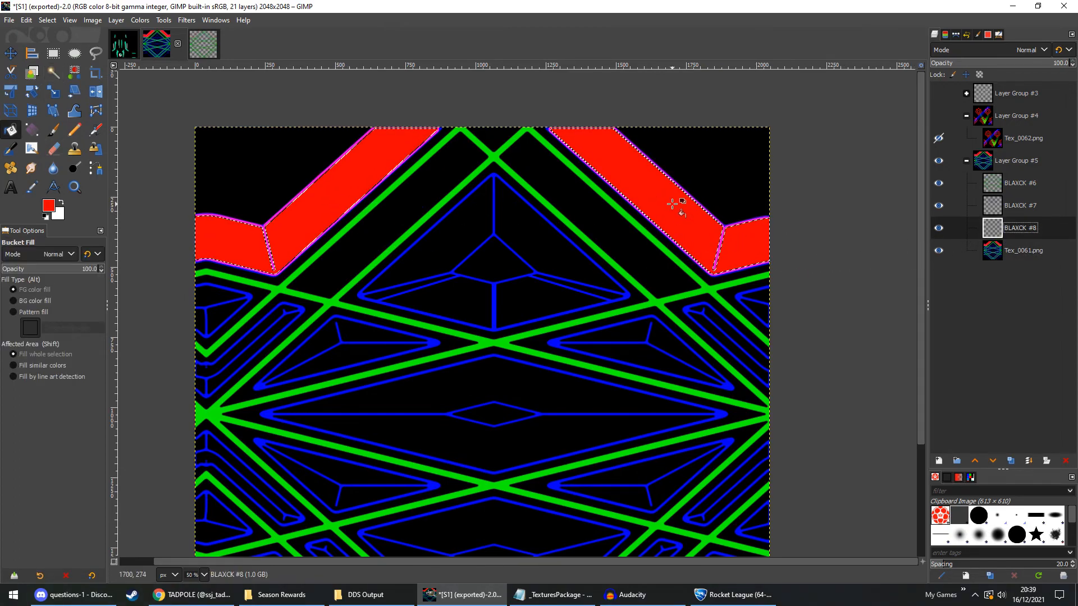
left_click(672, 203, "shift")
left_click(938, 251)
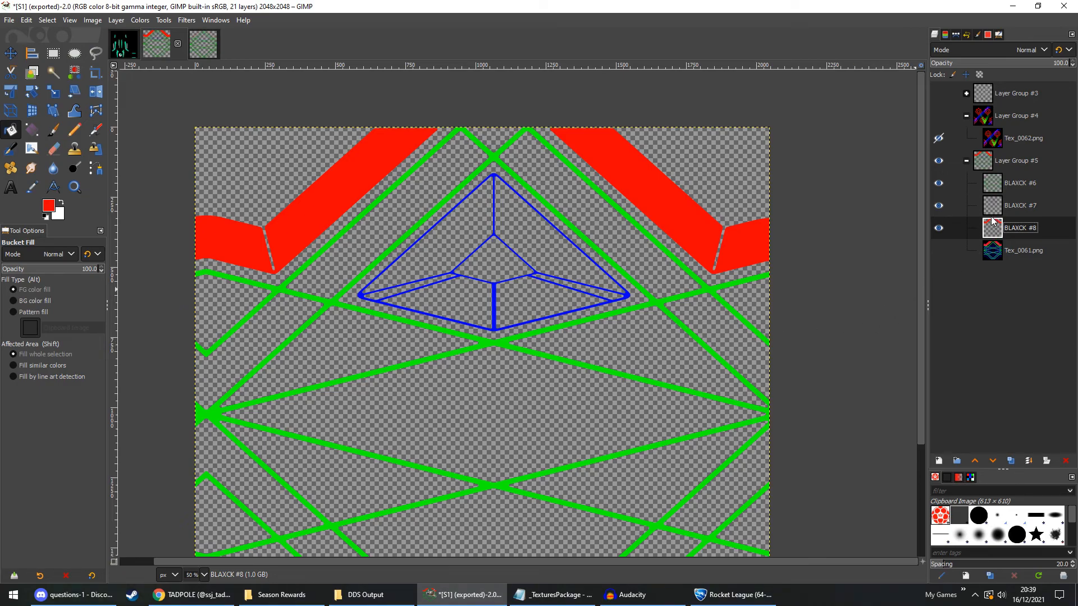
Reduce the opacity of the red-band layer BLAXCK #8 and the blue-line layer BLAXCK #7 to 0.5 each.
left_click(1063, 64)
type("0")
key("Return")
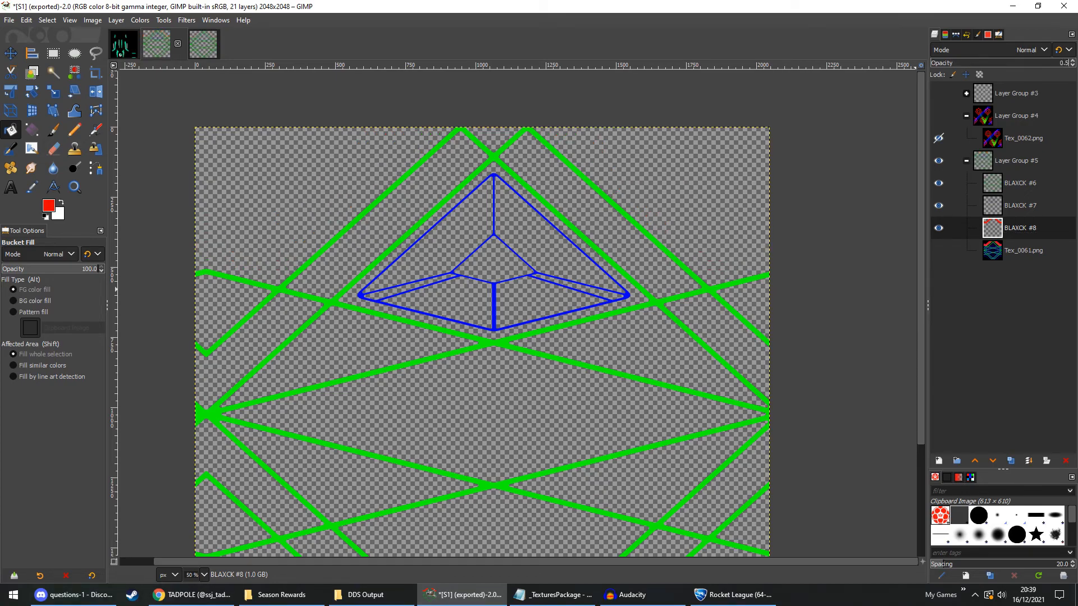
left_click(1024, 205)
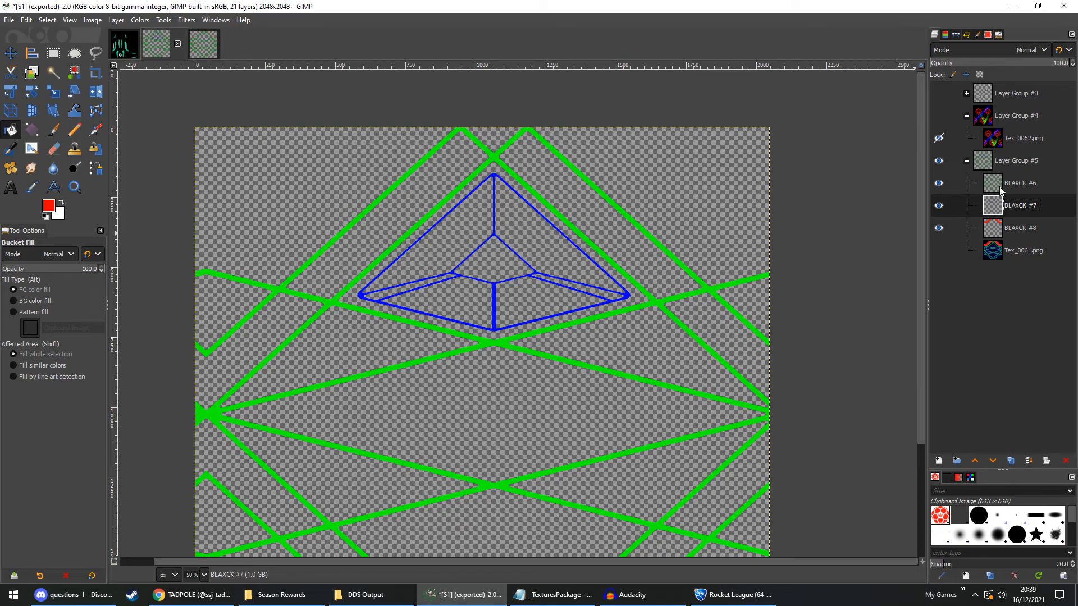
left_click(1063, 63)
type("0.5")
key("Return")
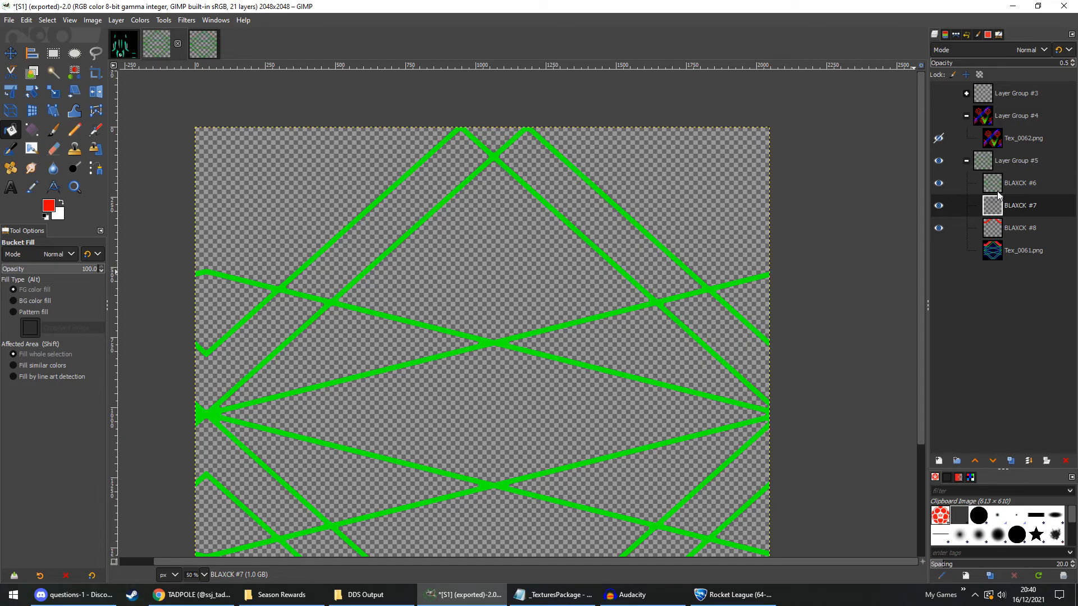
Start an image export to the Season Rewards folder and place the text cursor after S1 in the file name.
left_click(995, 205)
left_click(8, 20)
left_click(34, 188)
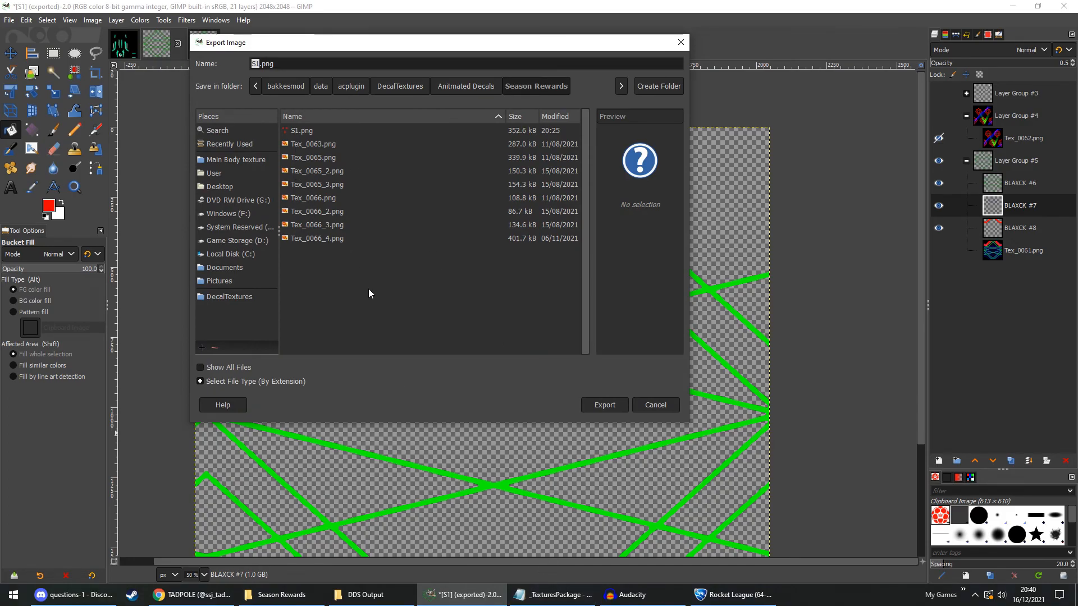
key("Right")
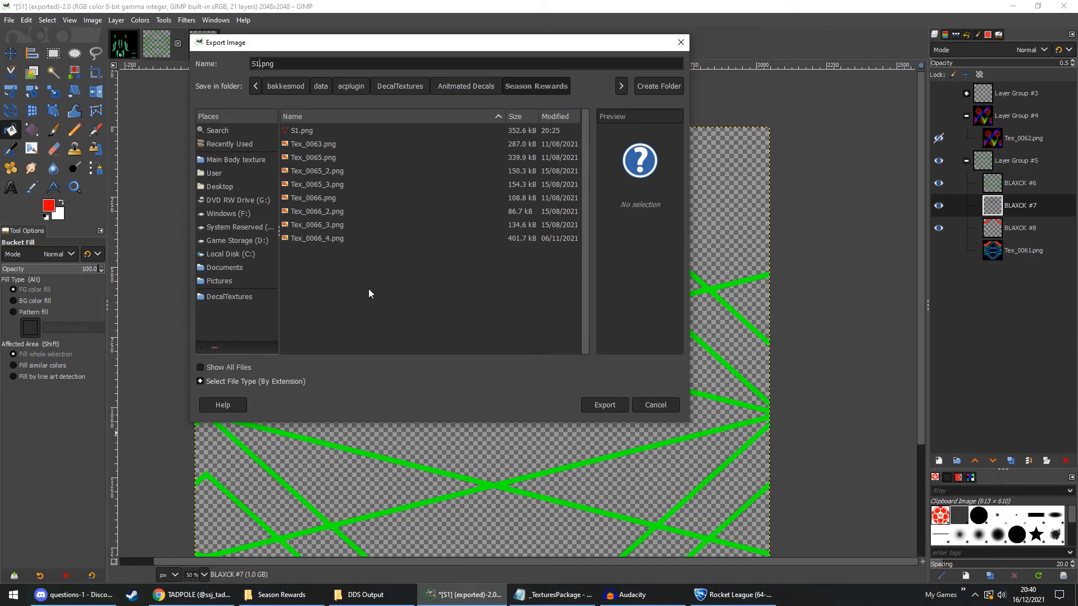
Switch to Rocket League, preview the decal's NormalMap and RGB texture parameters in AlphaConsole's cosmetics, and return to GIMP.
left_click(716, 597)
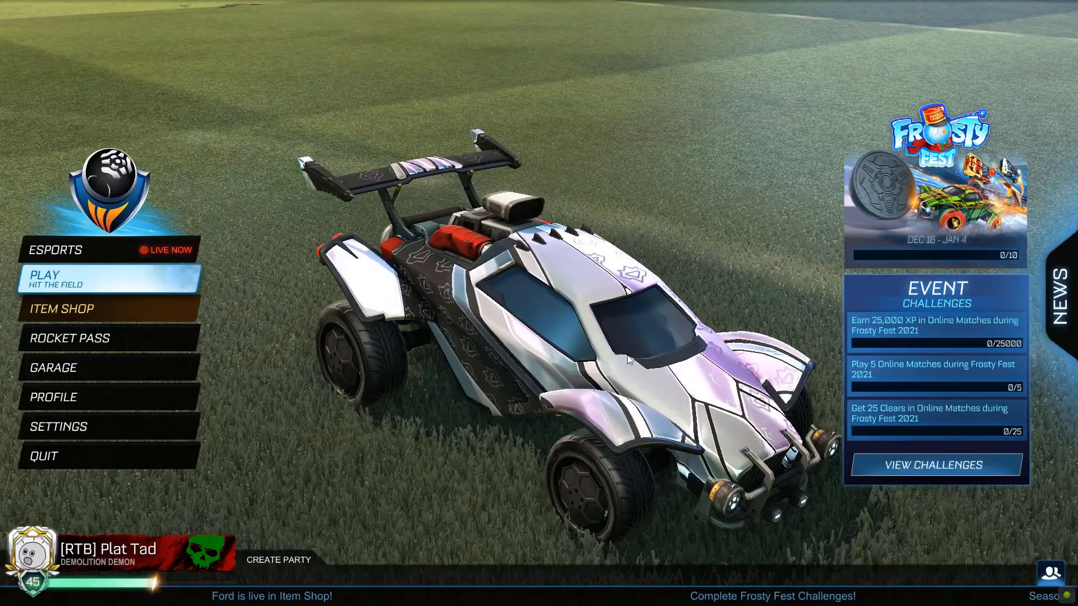
key("F1")
left_click(704, 17)
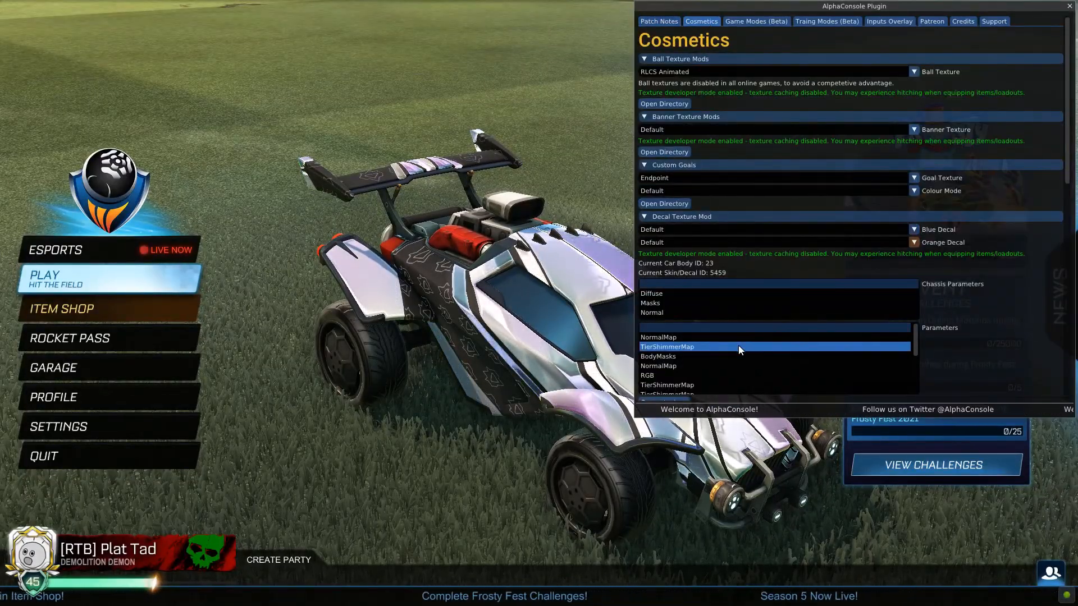
left_click(732, 369)
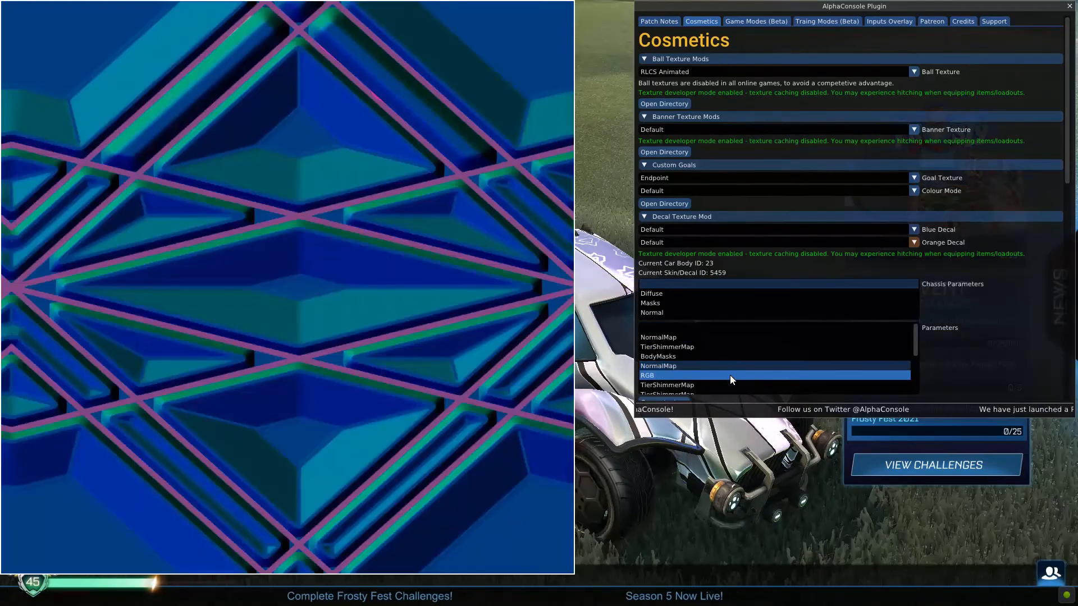
left_click(729, 376)
left_click(670, 325)
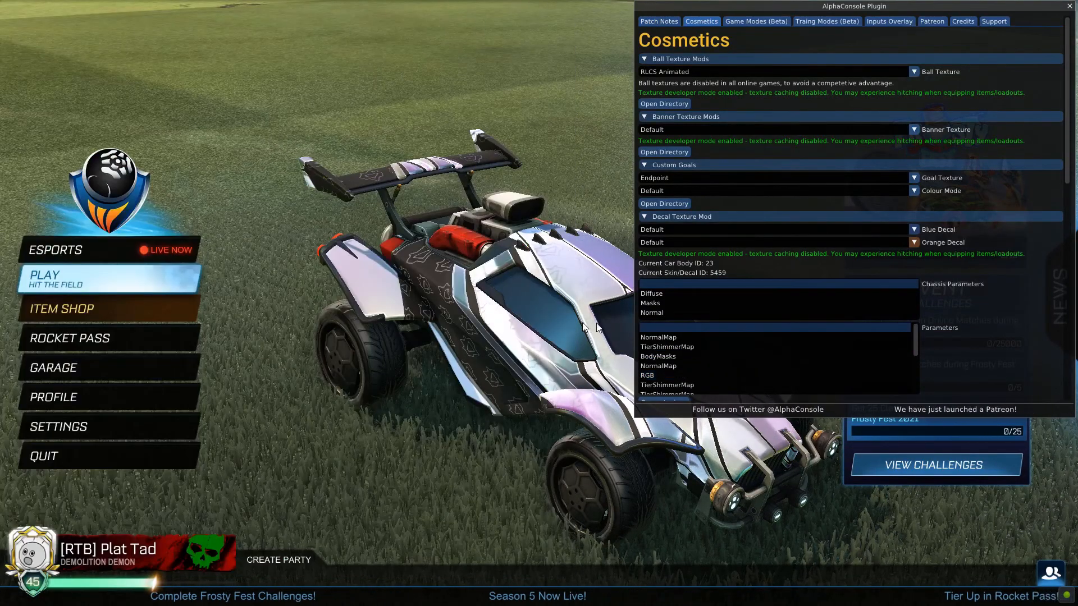
key("F5")
key("alt+Tab")
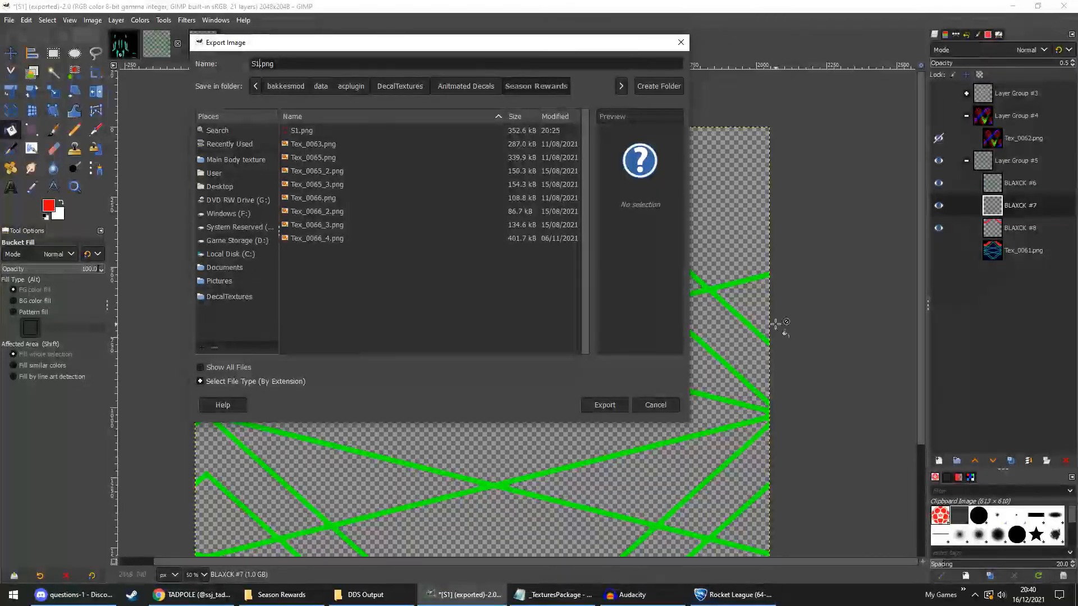
Export the image as S1 RGB.png with the offered PNG options and check the file in the Season Rewards folder.
type("RGB")
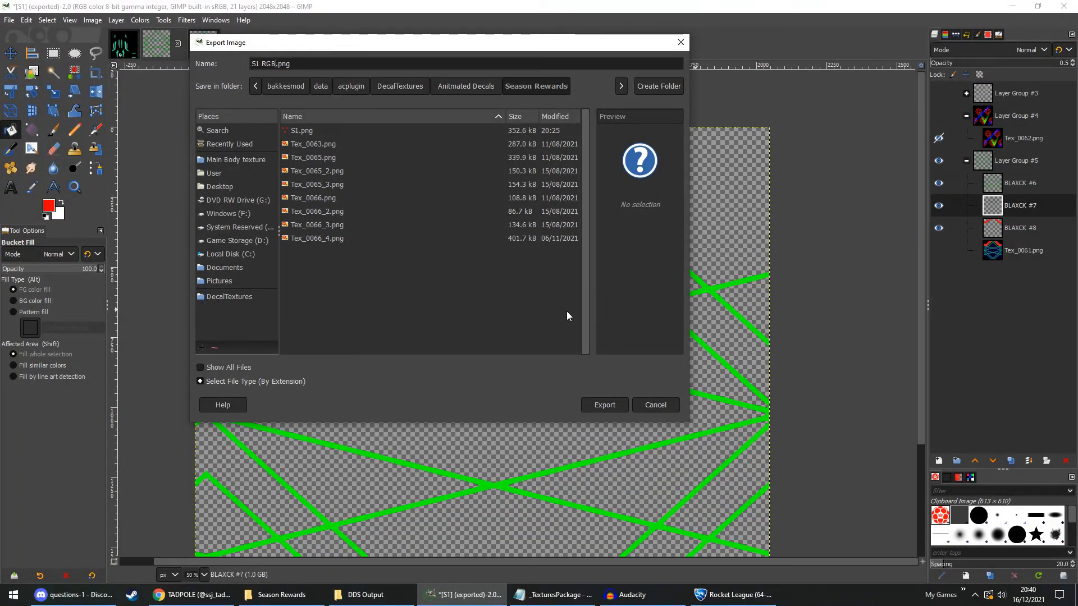
left_click(606, 404)
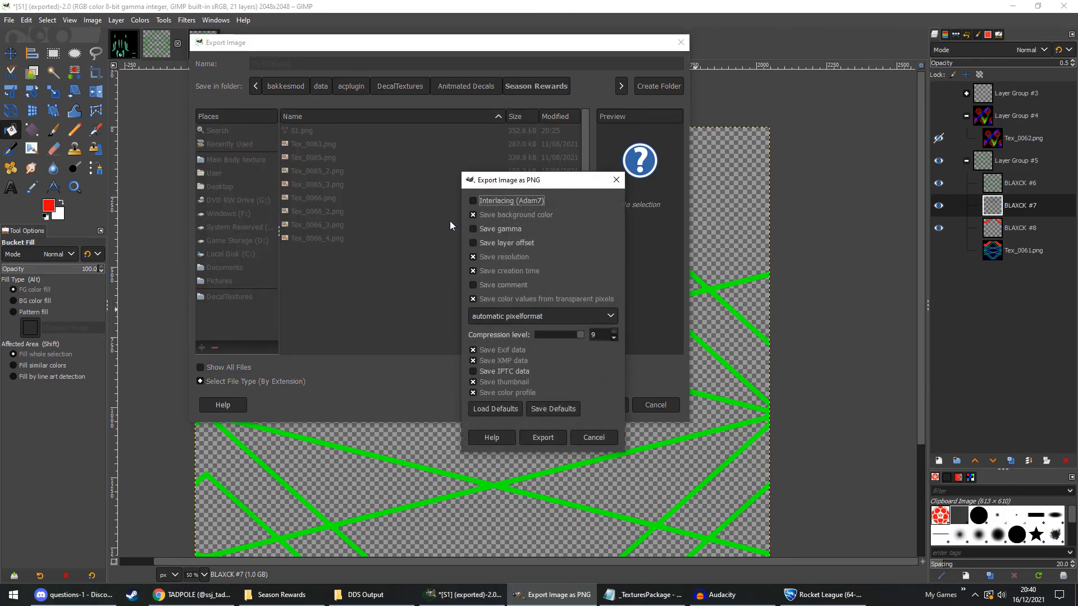
left_click(538, 438)
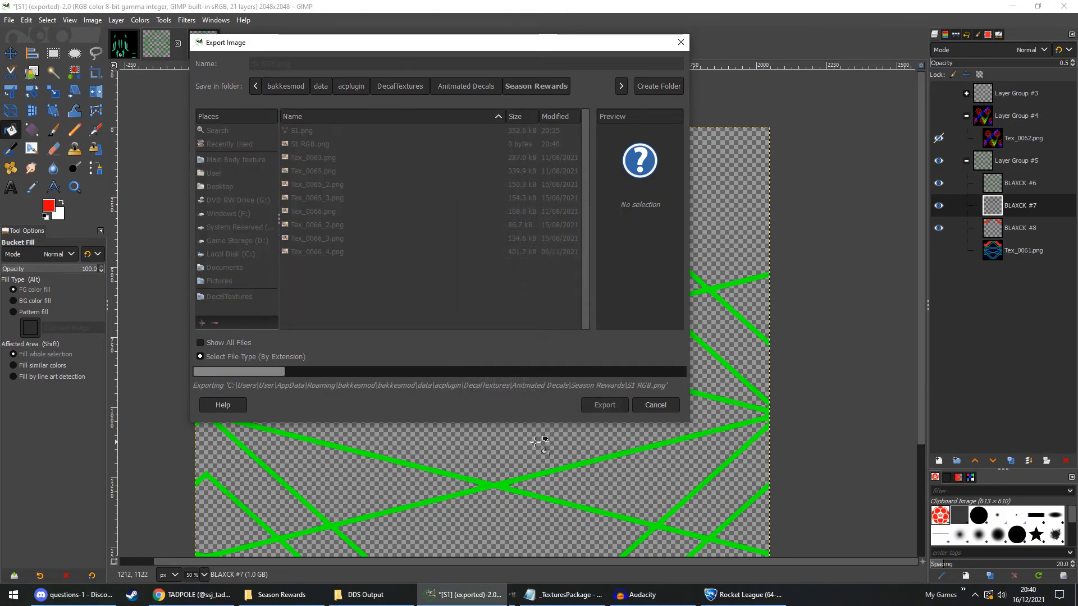
left_click(280, 595)
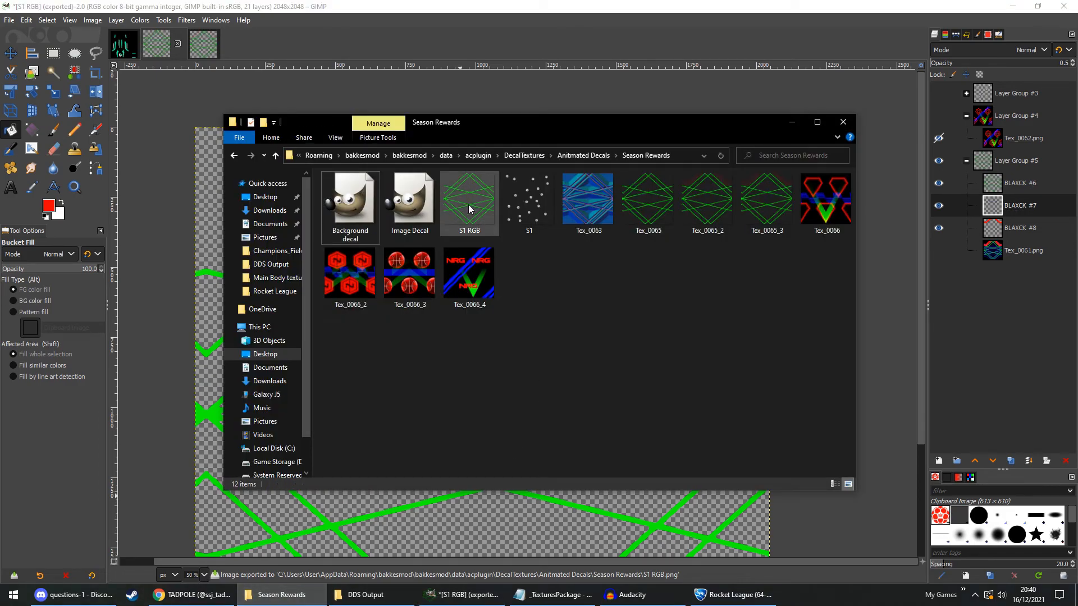
Look up the current Skin/Decal ID in AlphaConsole and set the Season Rewards SkinID to 5459 in the _TexturesPackage file in Notepad.
mouse_move(561, 601)
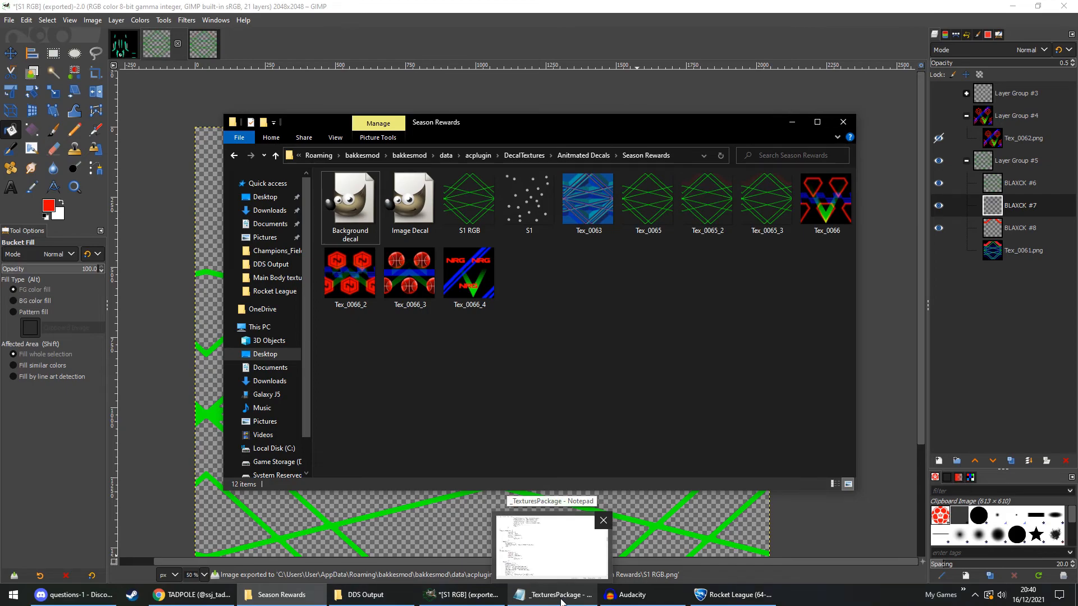
left_click(561, 601)
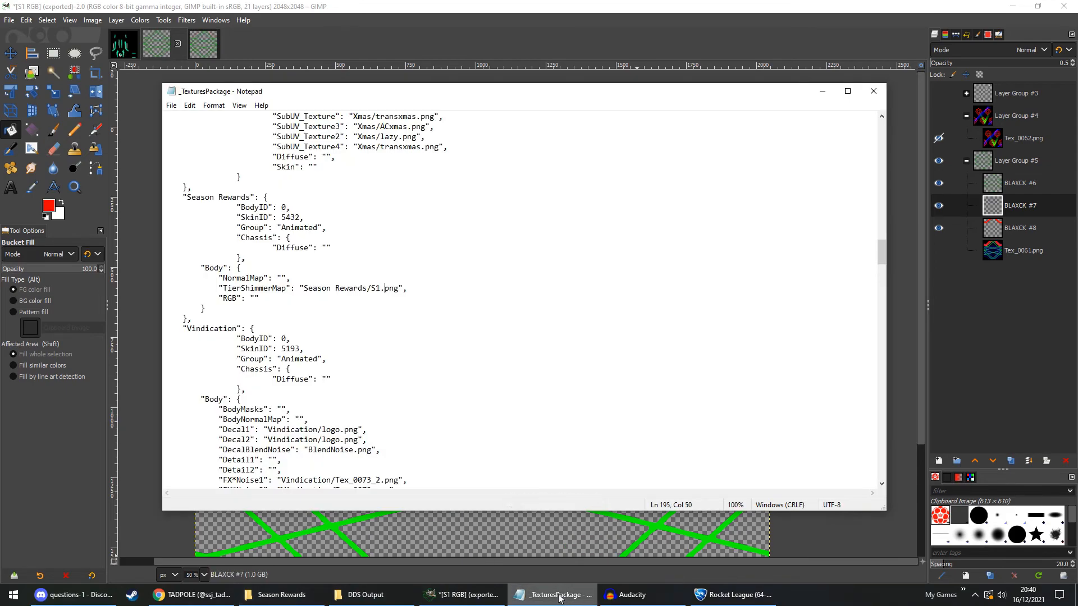
left_click(699, 594)
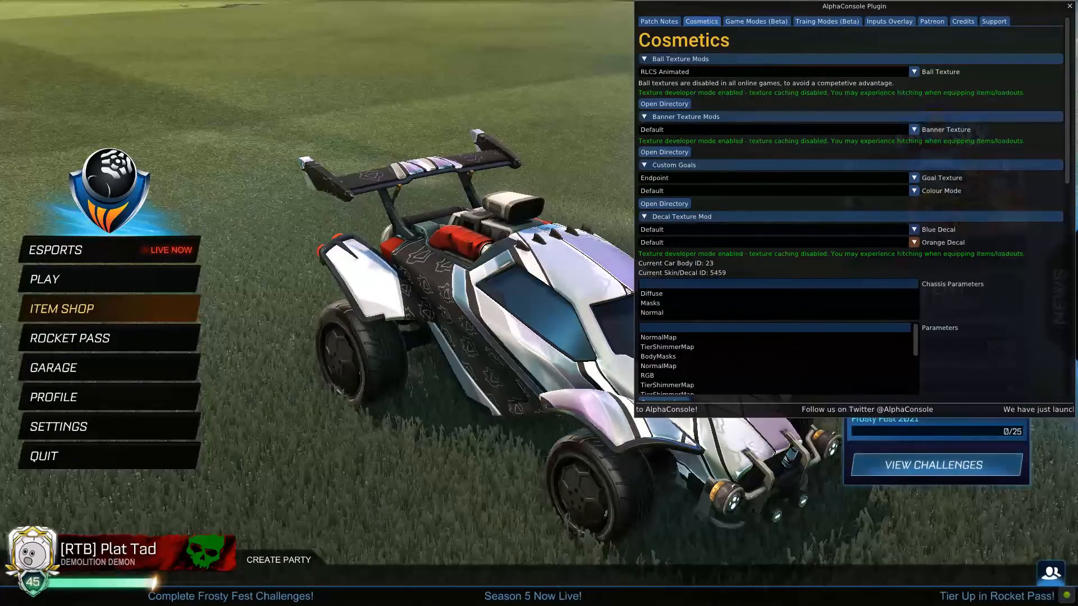
key("alt+Tab")
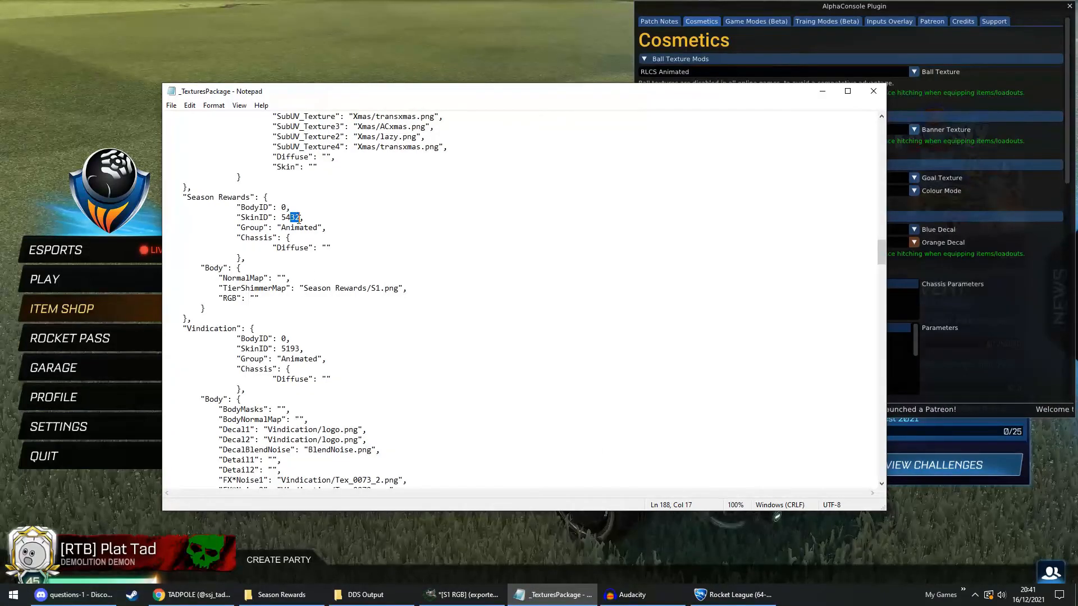
type("59")
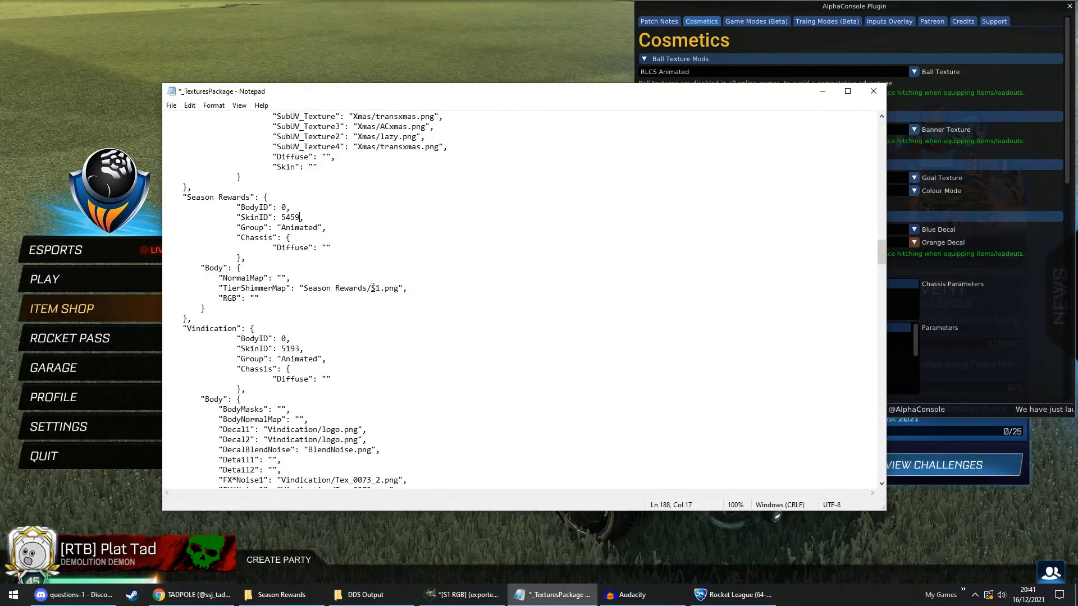
Inspect the Tex_0063 normal-map image from the Season Rewards folder, and return to the _TexturesPackage file.
left_click_drag(371, 288, 380, 290)
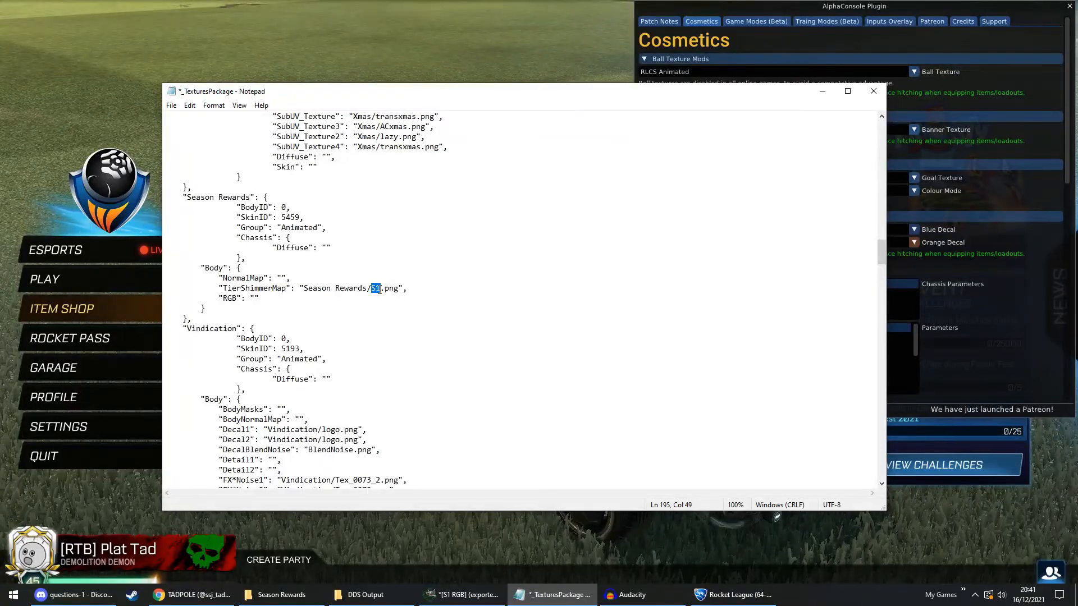
left_click(379, 290)
left_click(384, 289)
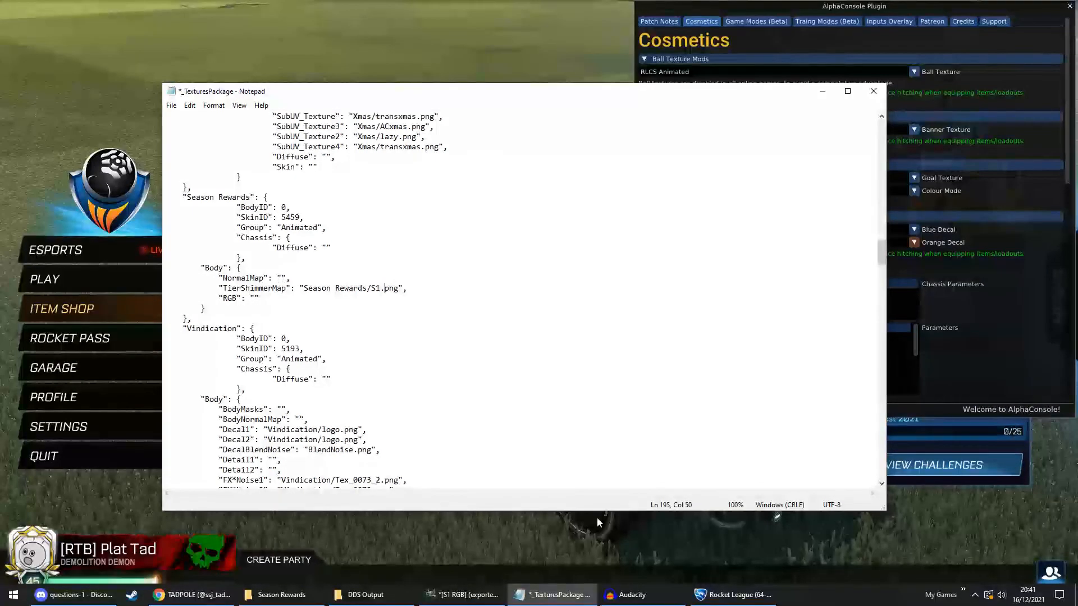
mouse_move(294, 601)
left_click(267, 547)
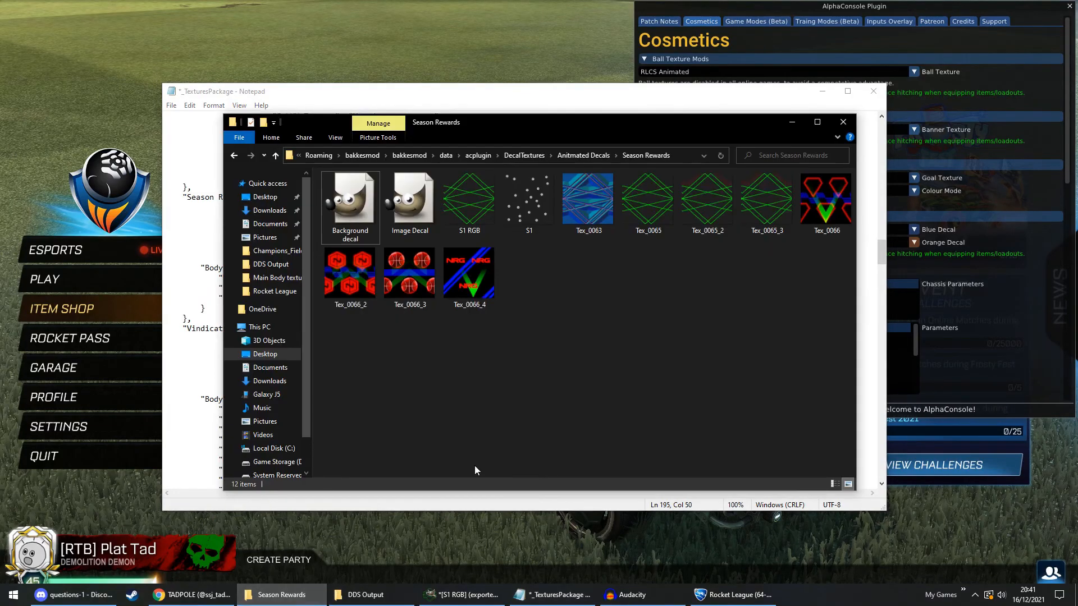
double_click(569, 233)
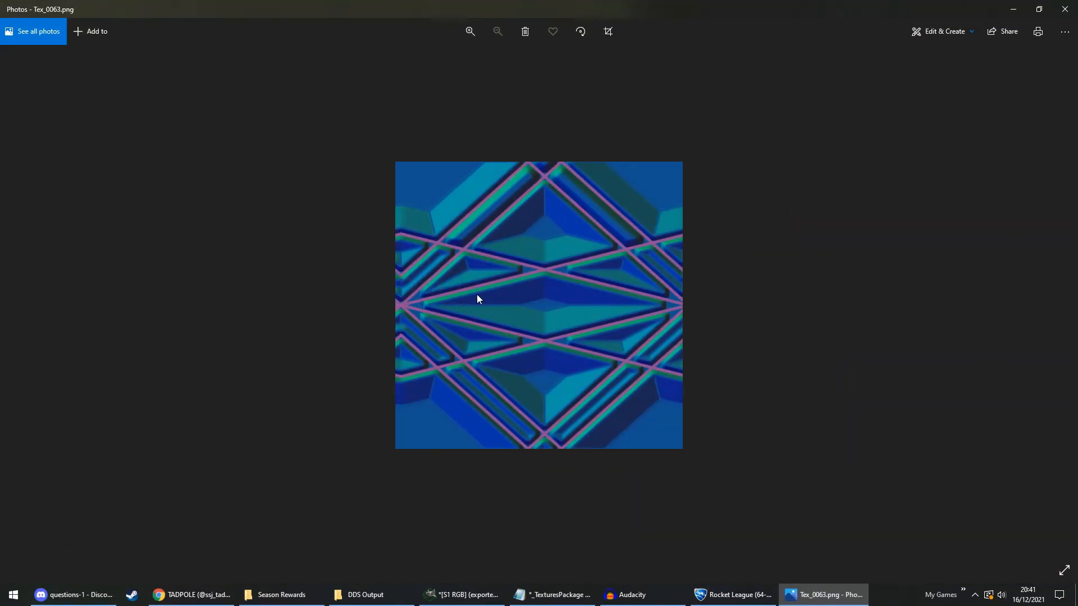
left_click(1066, 11)
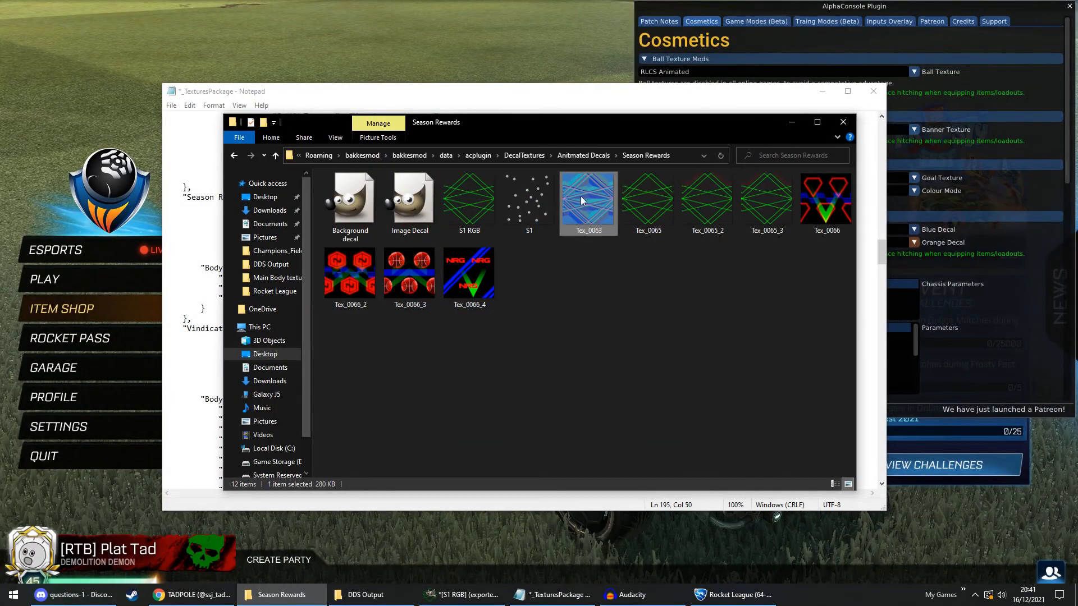
mouse_move(566, 195)
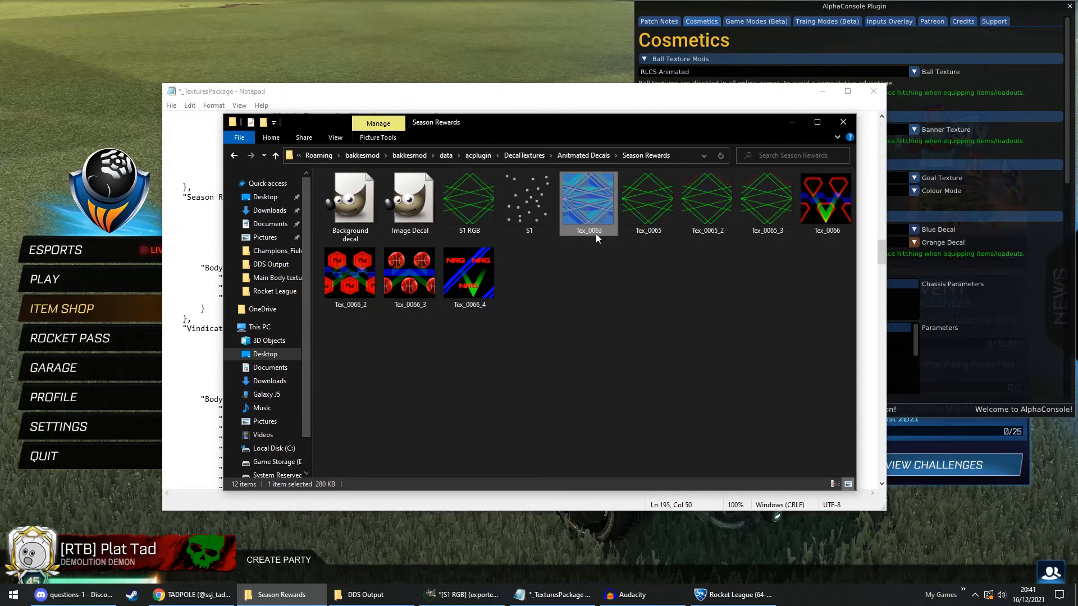
left_click(559, 108)
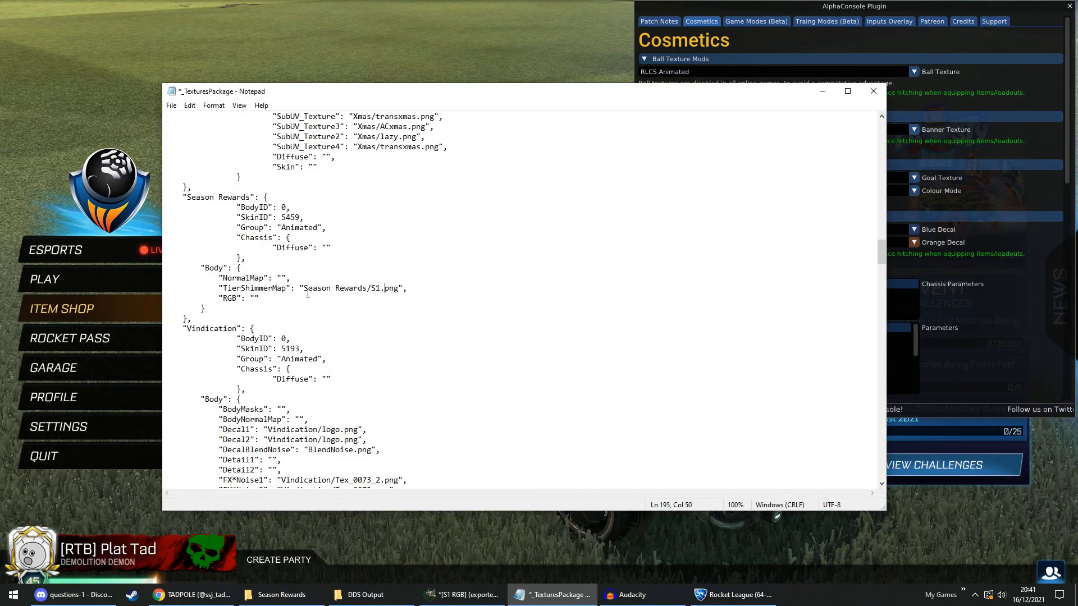
Set the Season Rewards NormalMap path to "Season Rewards/Tex_0063.png", reusing the TierShimmerMap path and checking the file name in the folder.
left_click_drag(306, 292, 389, 293)
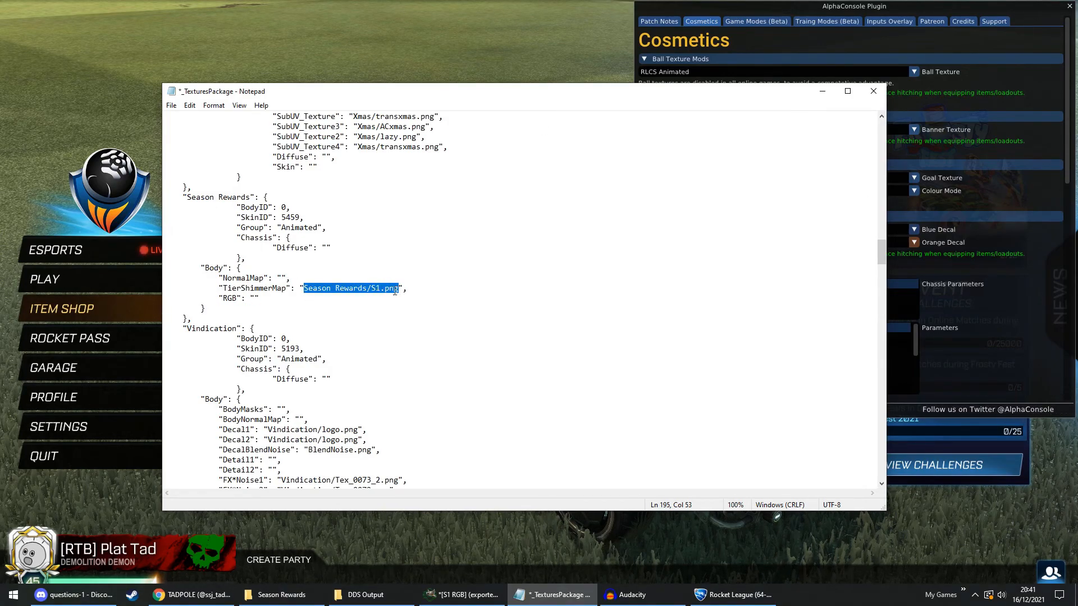
left_click(282, 278)
type("Season Rewards/S1.png")
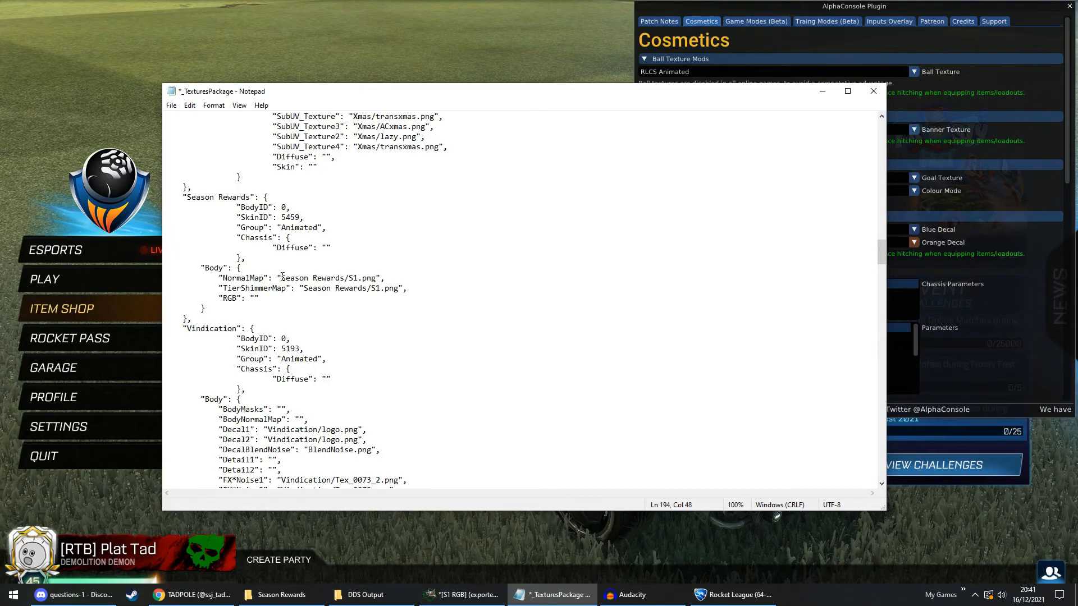
key("Delete")
key("BackSpace")
type("Tex00")
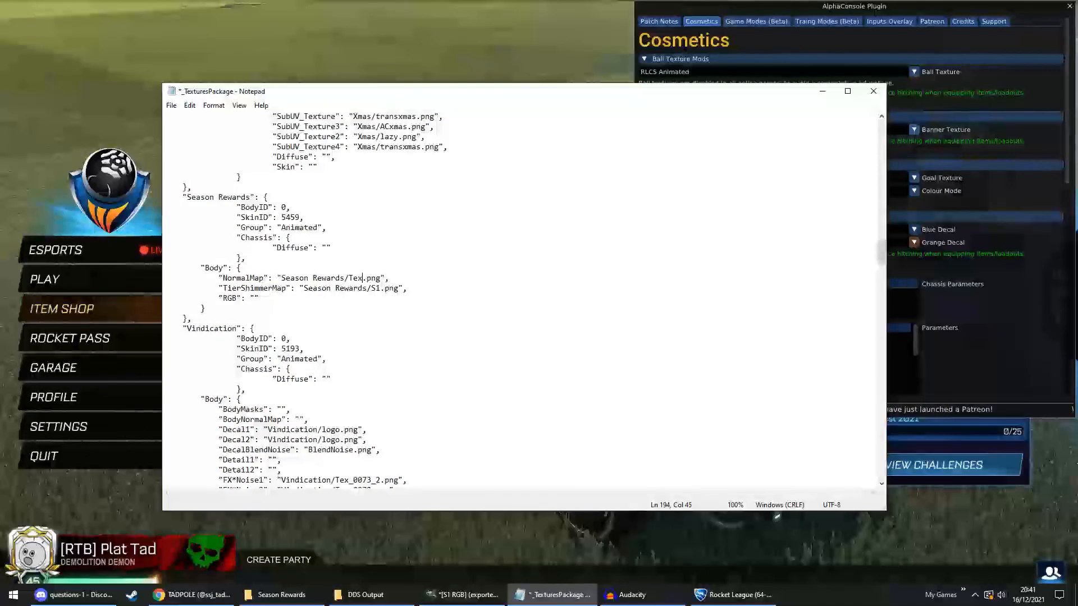
type("63")
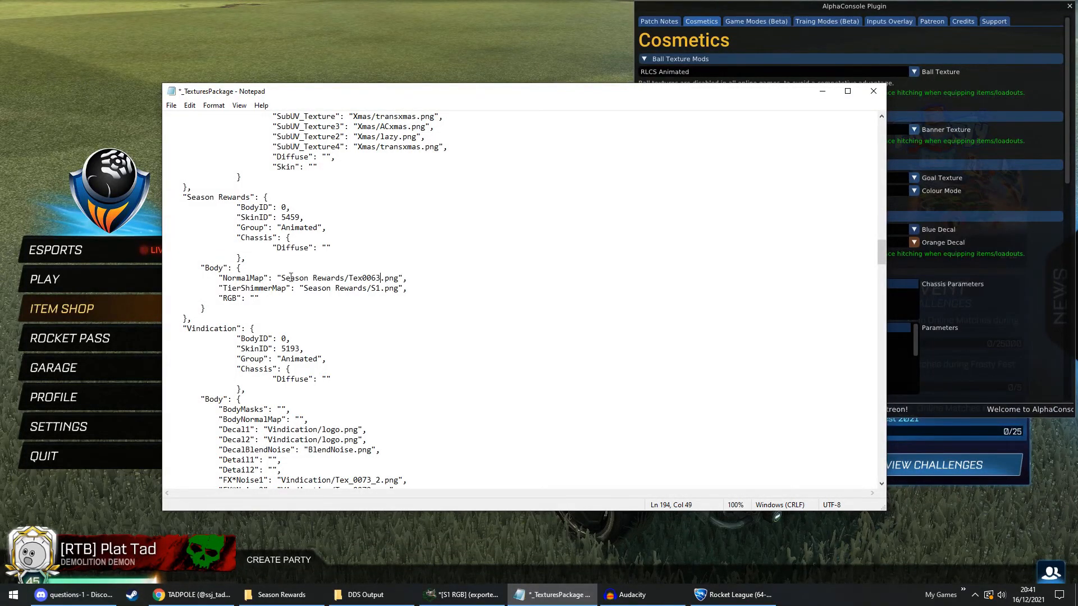
left_click(292, 597)
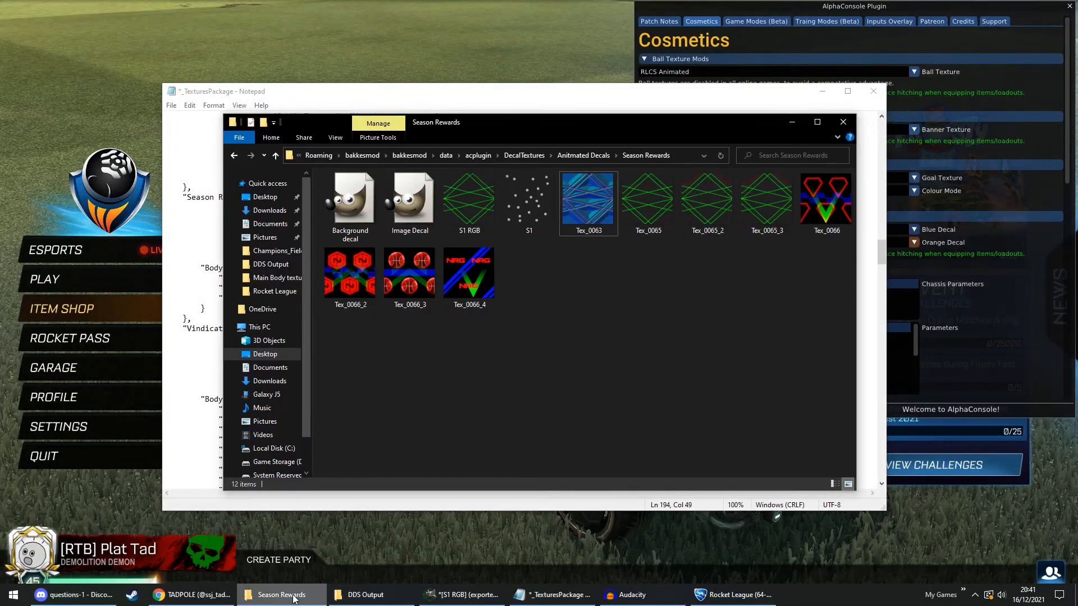
key("alt+Tab")
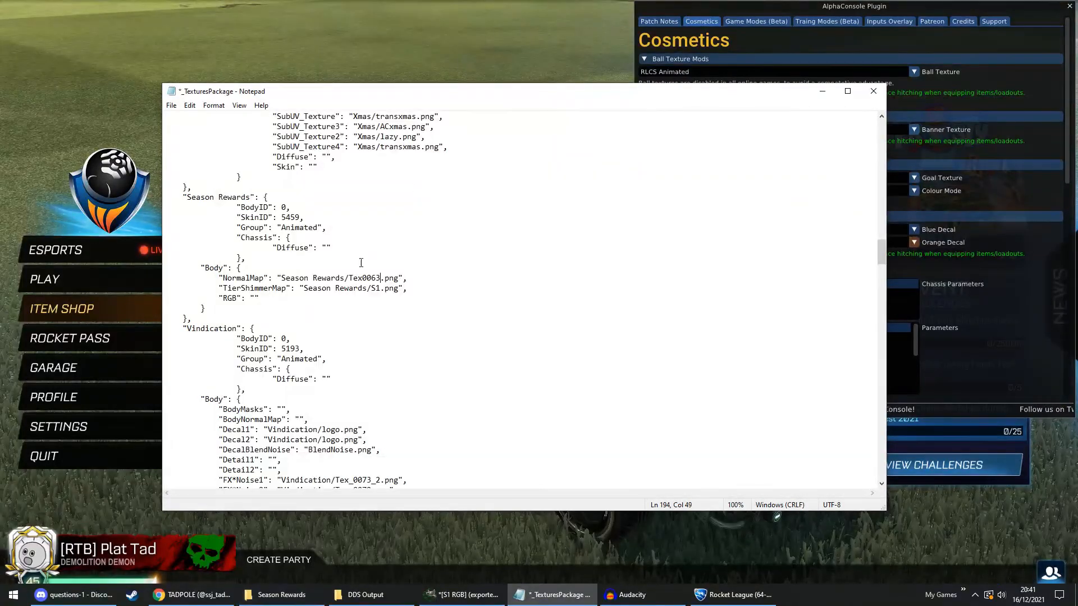
type("_")
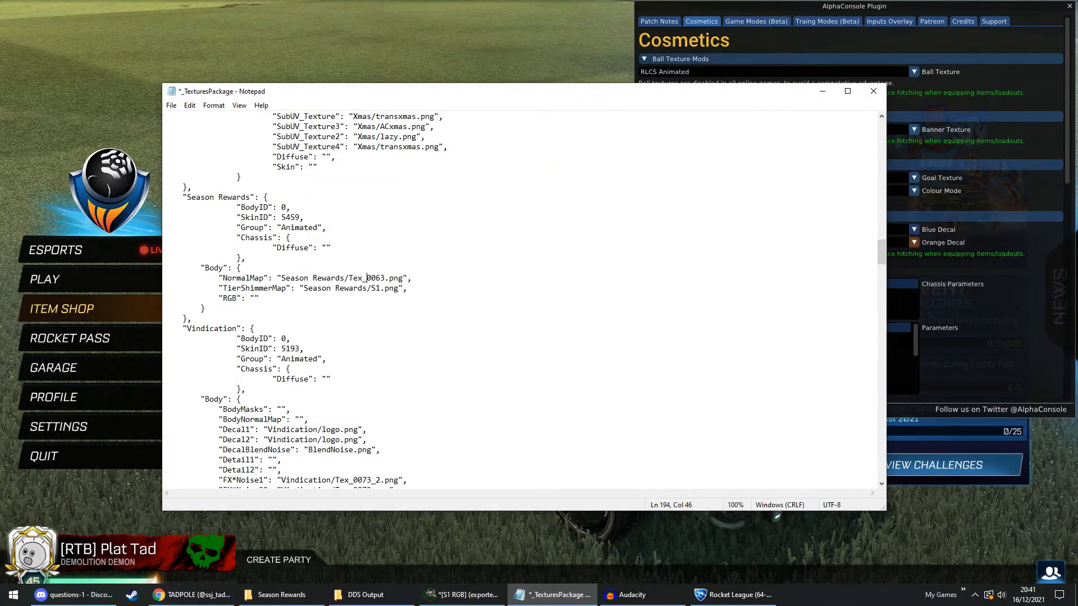
Set the Season Rewards RGB path to "Season Rewards/S1 RGB.png" and go to the texture folder to check the name.
left_click(256, 298)
type("Season Rewards/S1.png")
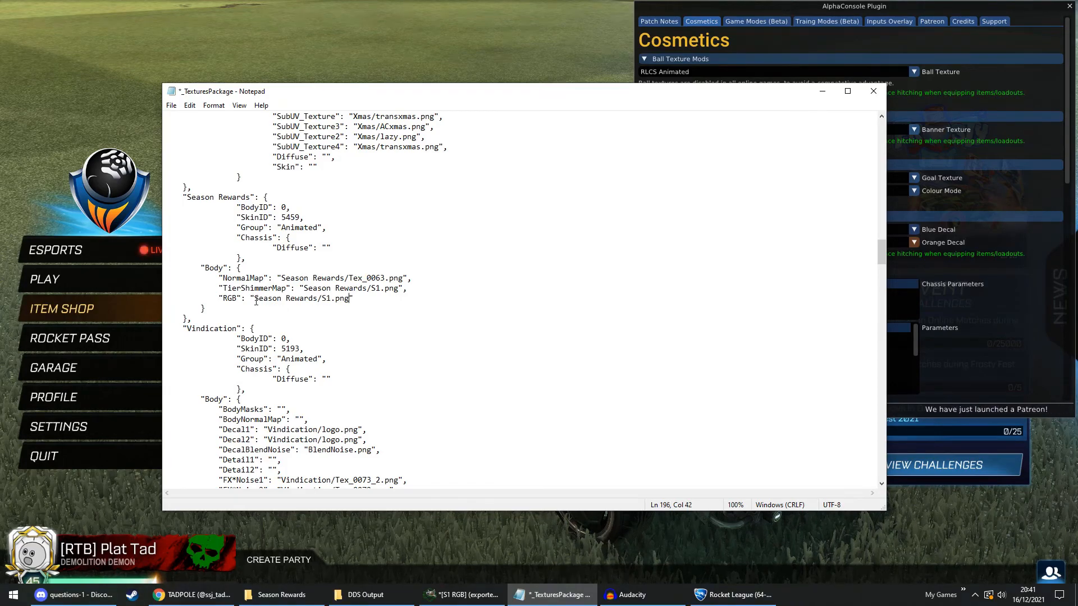
left_click(330, 298)
type("RGB")
left_click(281, 594)
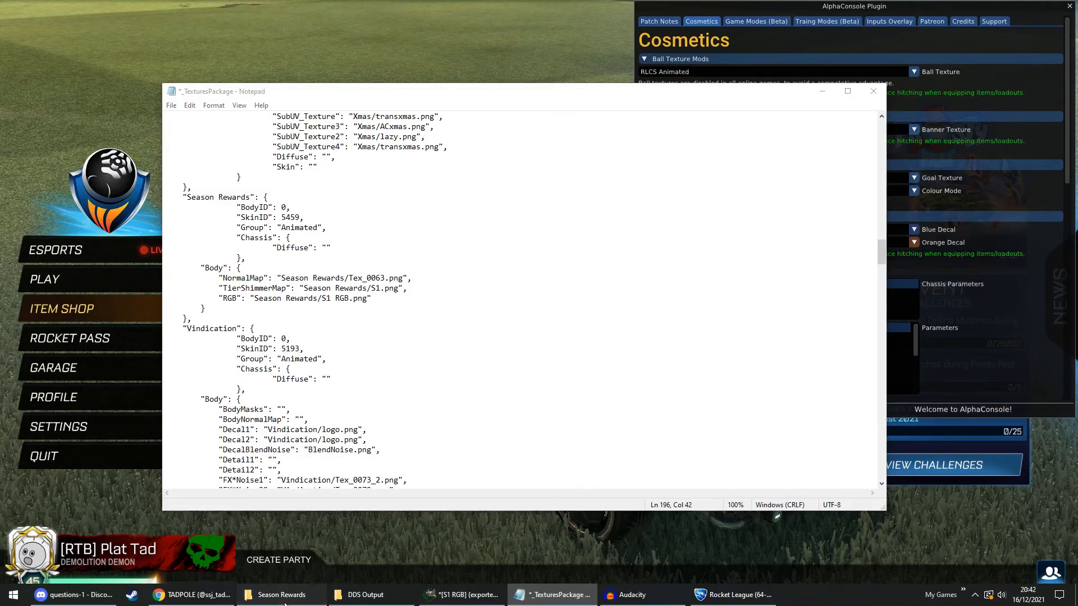
Check the S1 RGB file name in the Season Rewards folder and save the _TexturesPackage file.
left_click(476, 218)
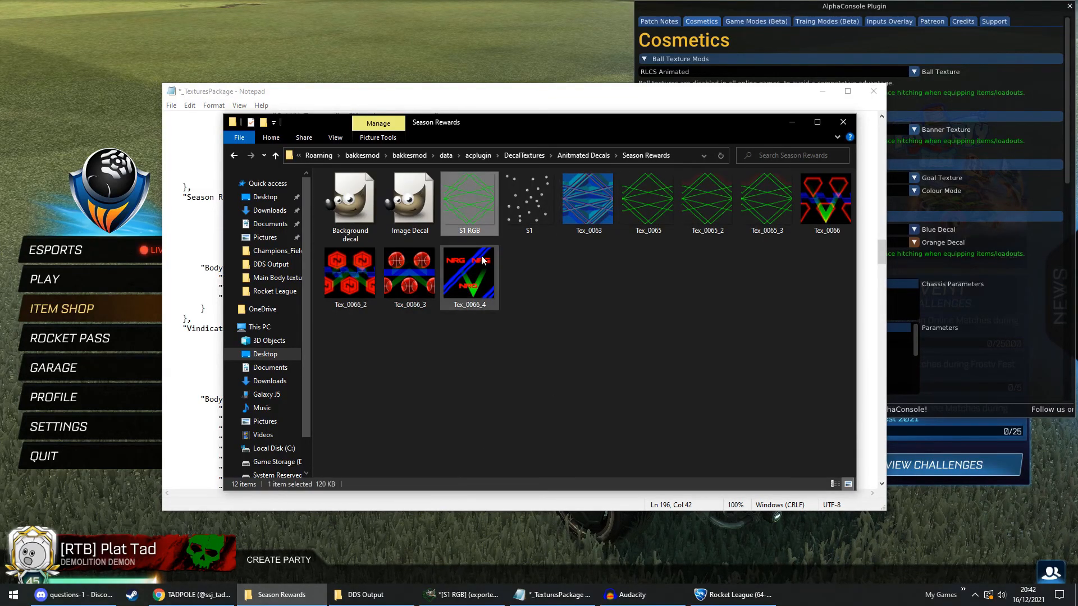
left_click(234, 93)
left_click(171, 105)
left_click(189, 155)
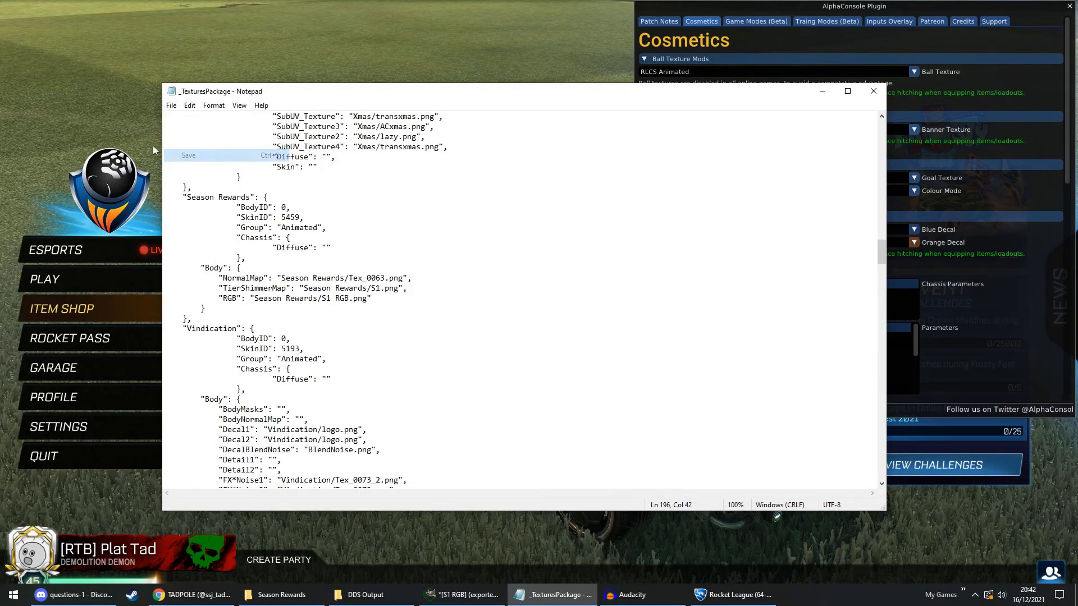
Switch to Rocket League and run acplugin_reloaddecals in the BakkesMod console.
left_click(106, 122)
key("F6")
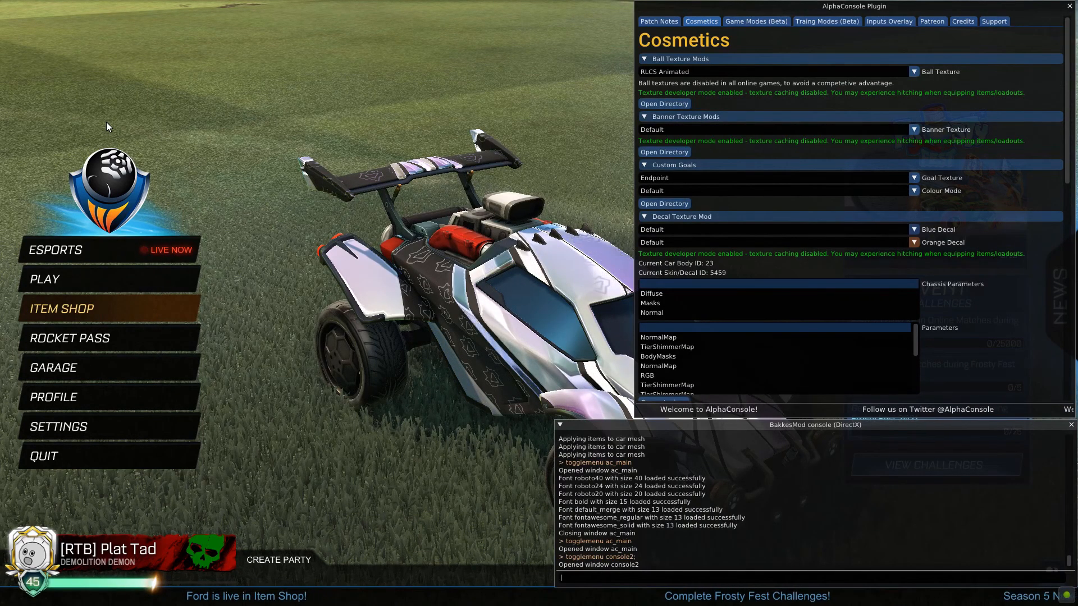
type("acplufi")
key("BackSpace")
key("BackSpace")
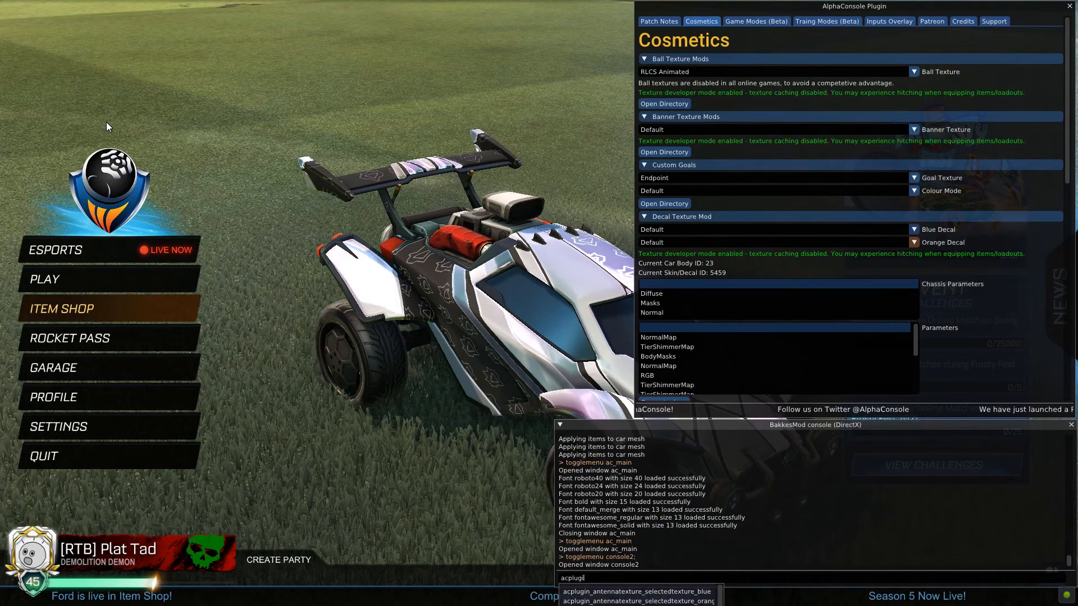
type("gin_reloaddecals")
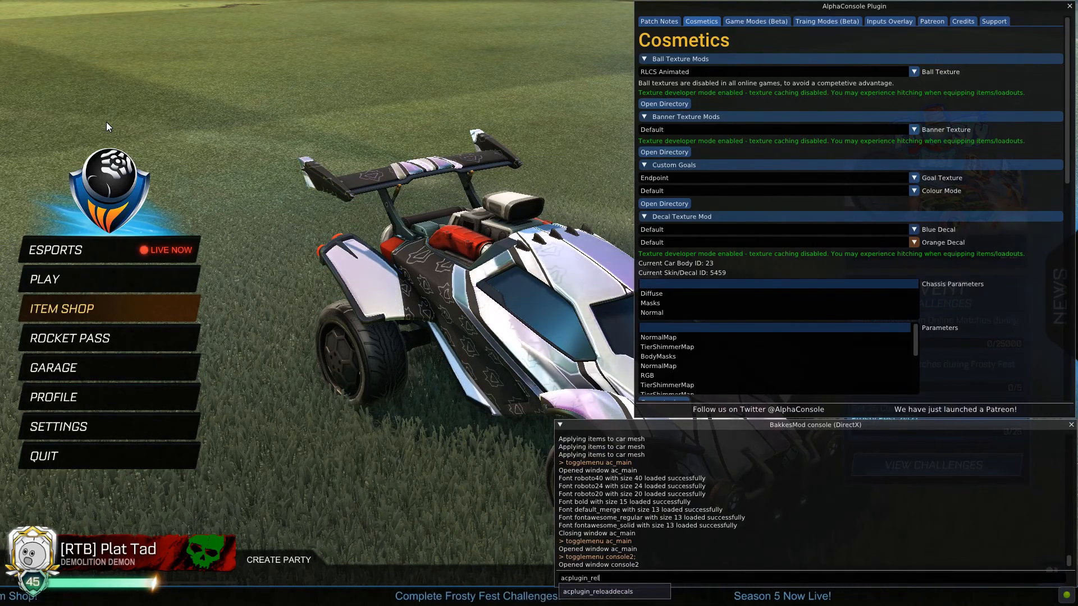
key("Return")
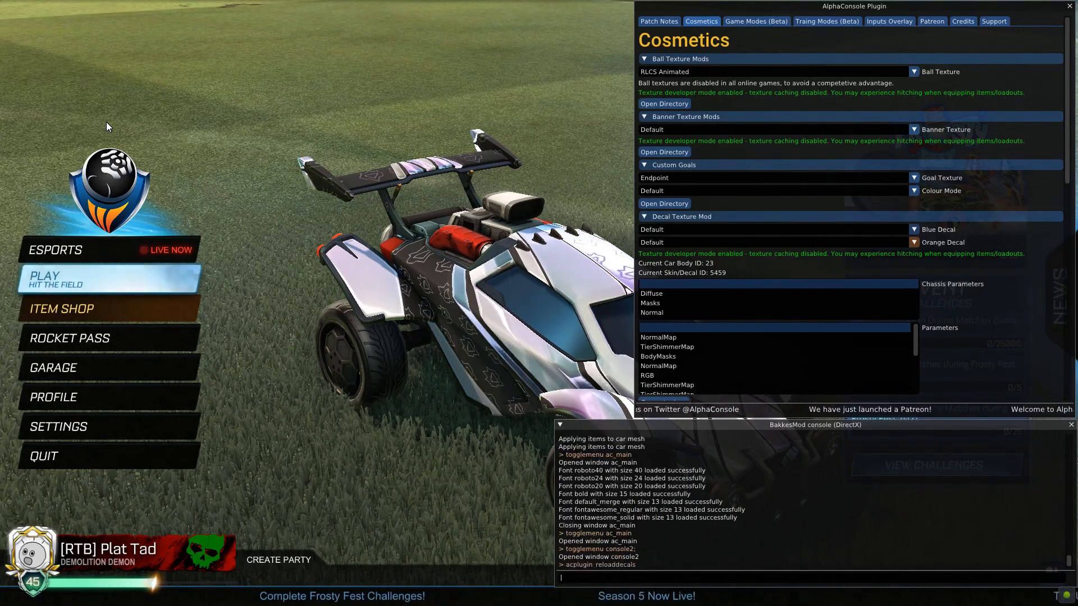
Close the console, set AlphaConsole's Blue Decal to Animated - Season Rewards, and hide the overlay to view the car.
key("Escape")
key("Escape")
key("F5")
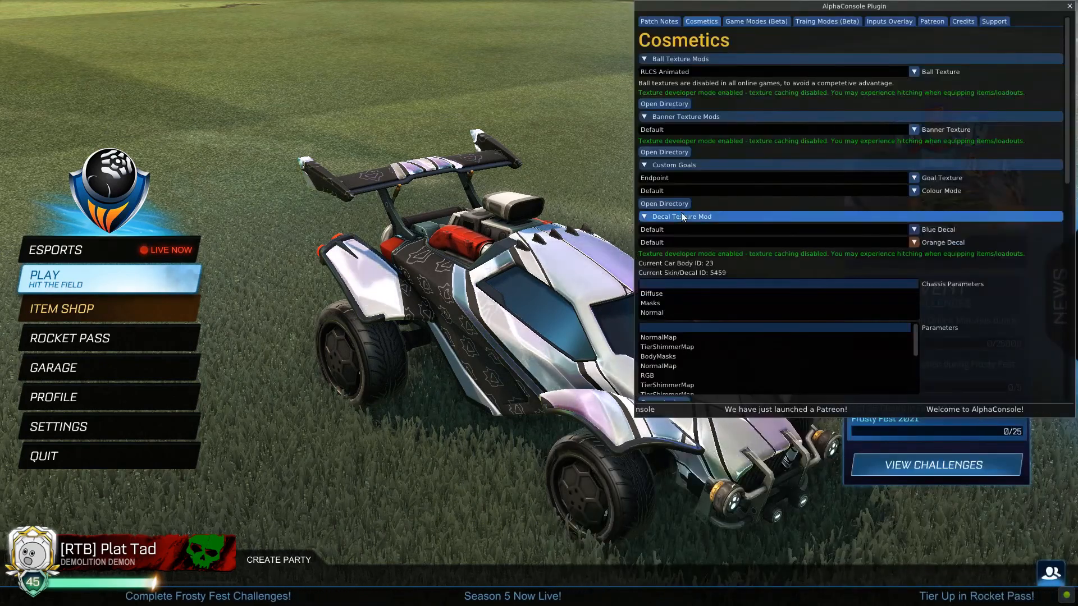
left_click(687, 229)
mouse_move(715, 260)
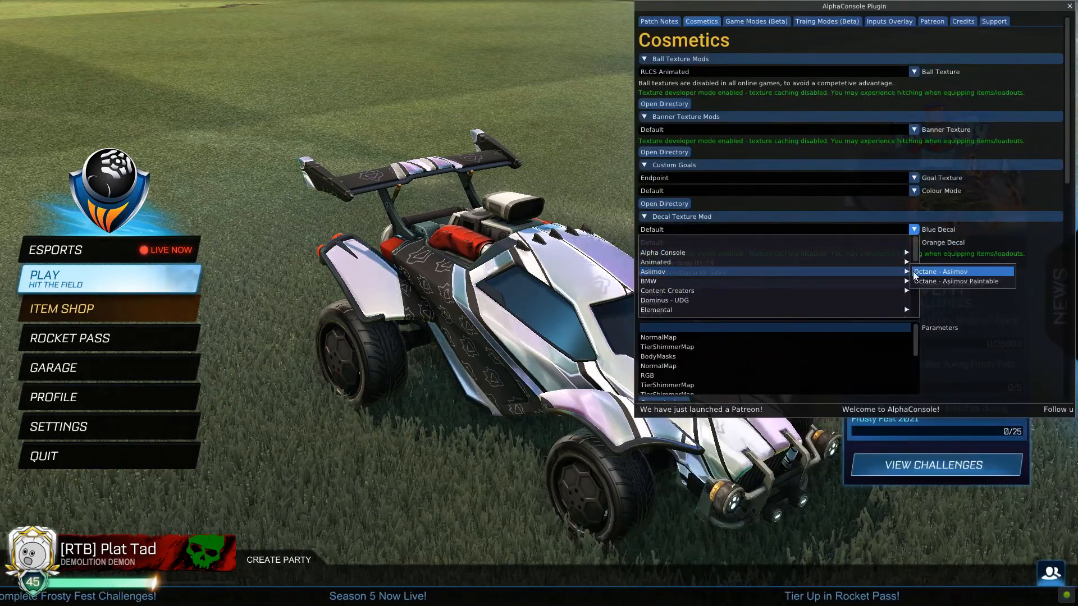
left_click(935, 397)
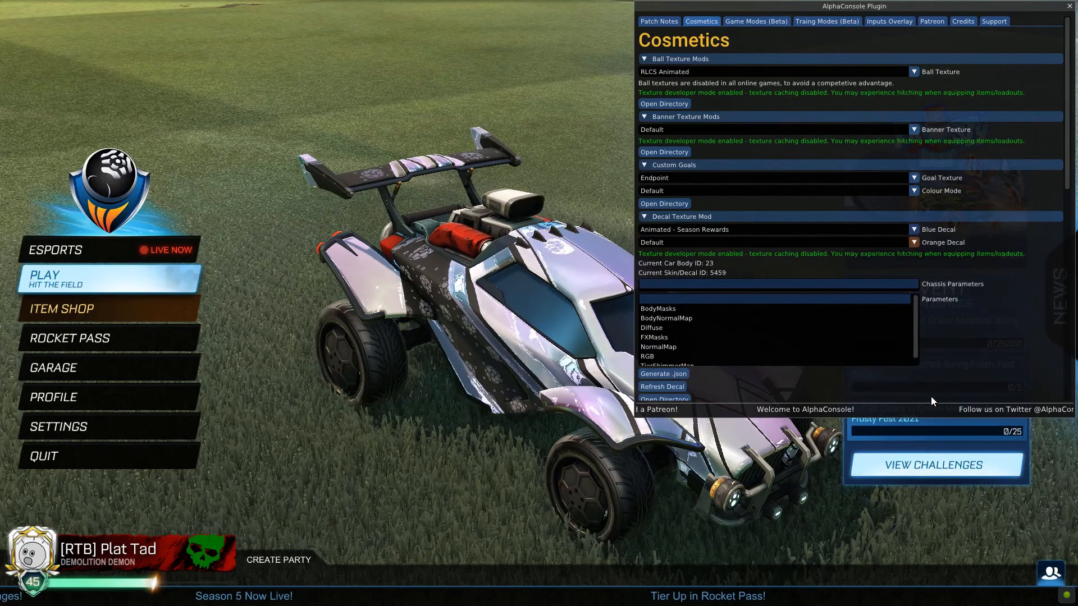
key("F5")
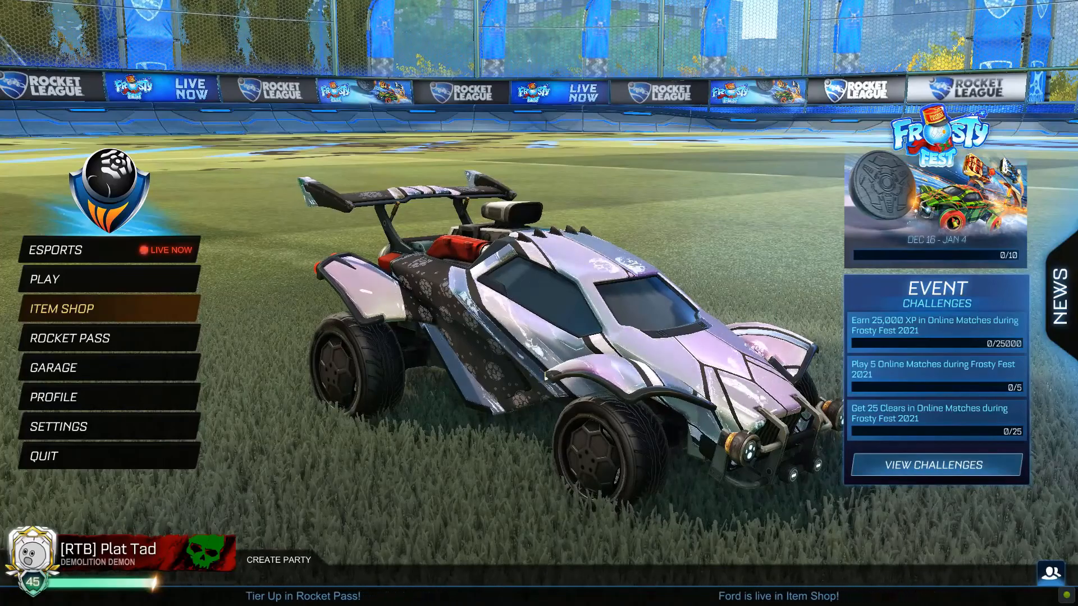
In GIMP, hide Layer Group #5, show Layer Group #3, and hide its BLAXCK #5 soccer-ball layer.
key("alt+Tab")
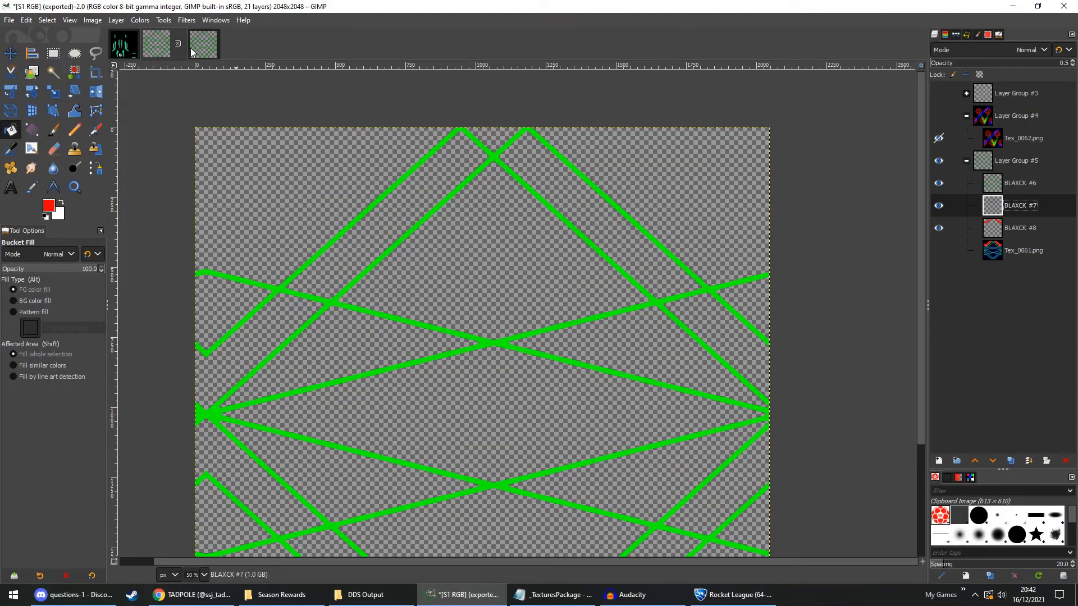
left_click(939, 161)
left_click(938, 115)
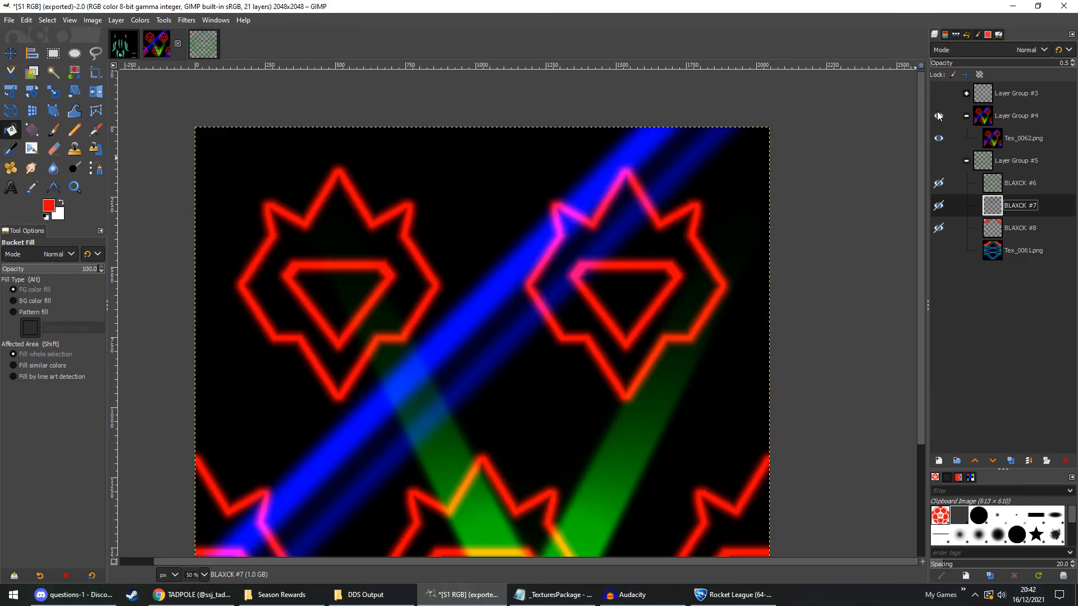
left_click(938, 115)
left_click(938, 93)
left_click(966, 93)
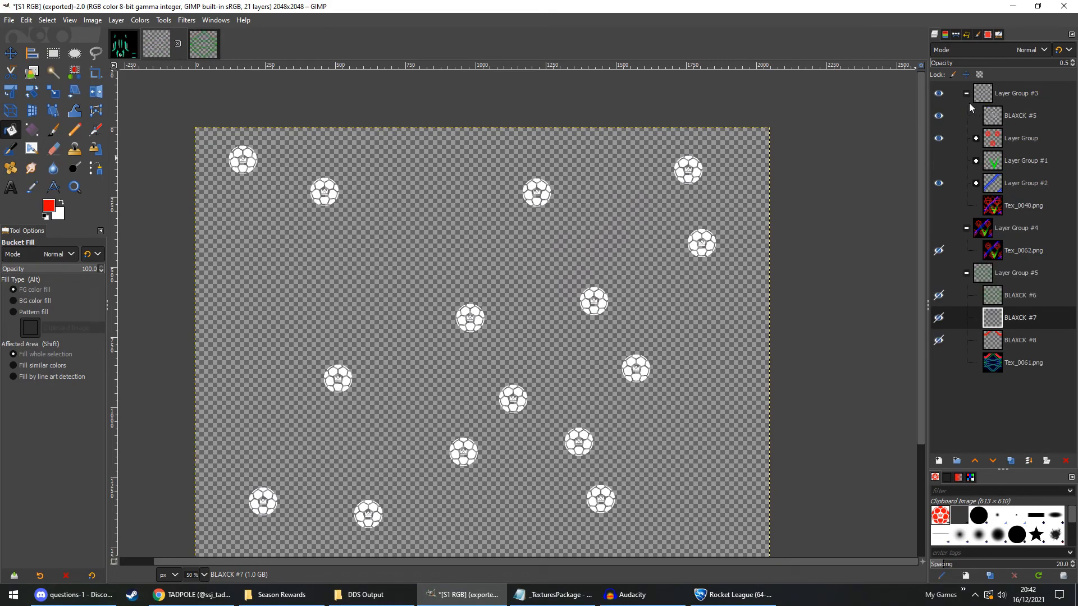
left_click(938, 116)
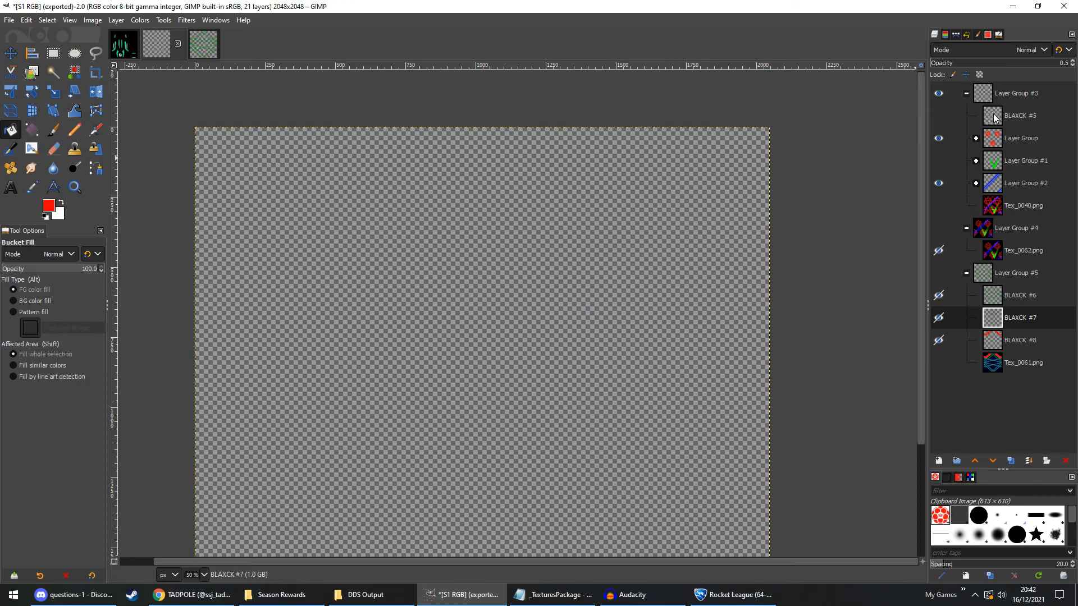
Export the emptied image over S1.png in the Season Rewards folder, keeping the current PNG options.
left_click(8, 21)
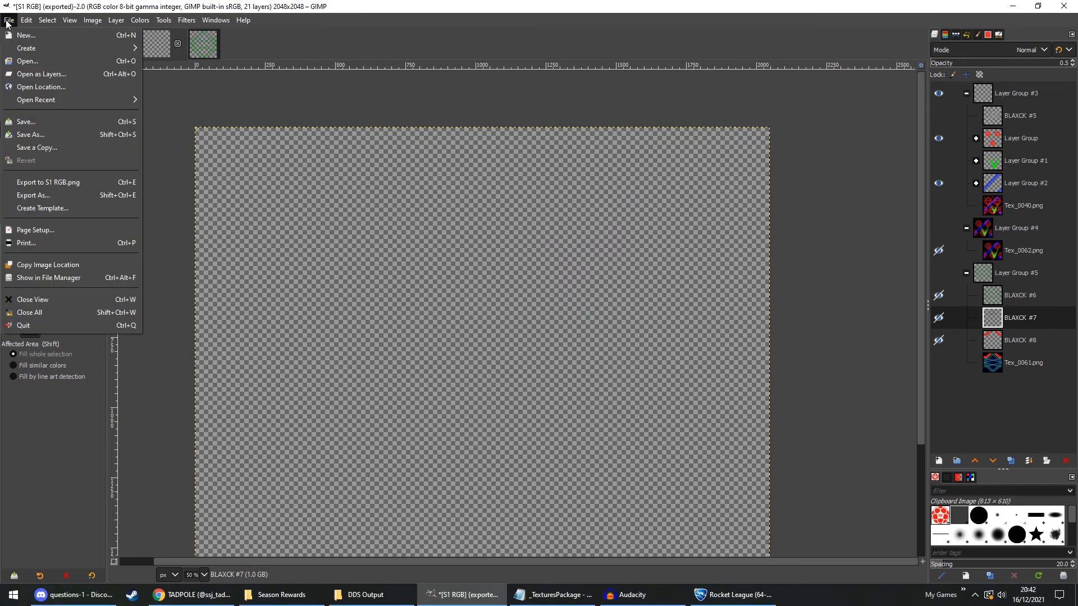
left_click(35, 195)
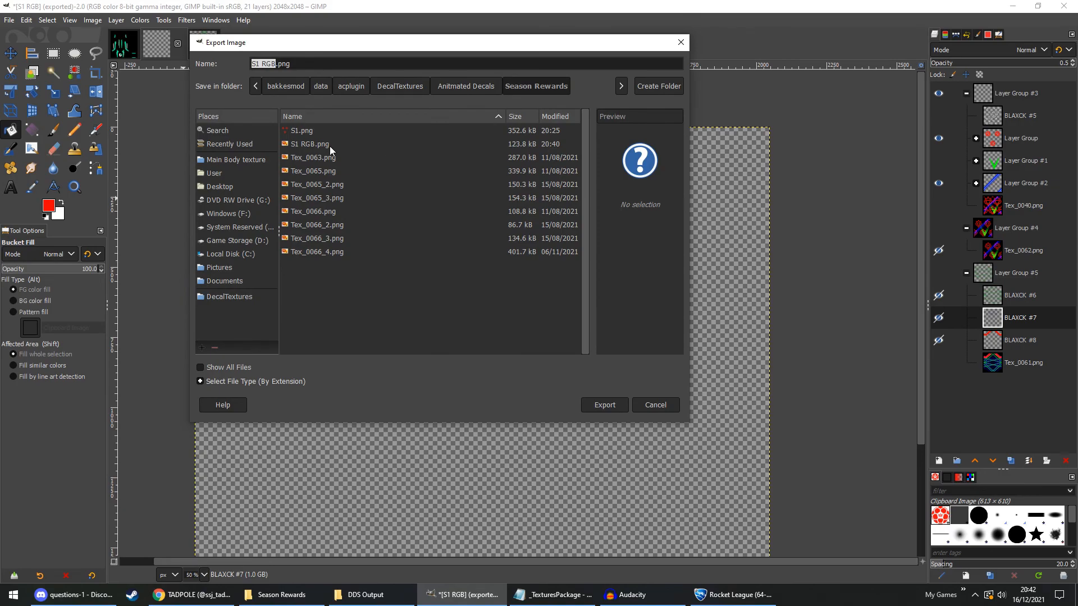
left_click(305, 131)
left_click(614, 406)
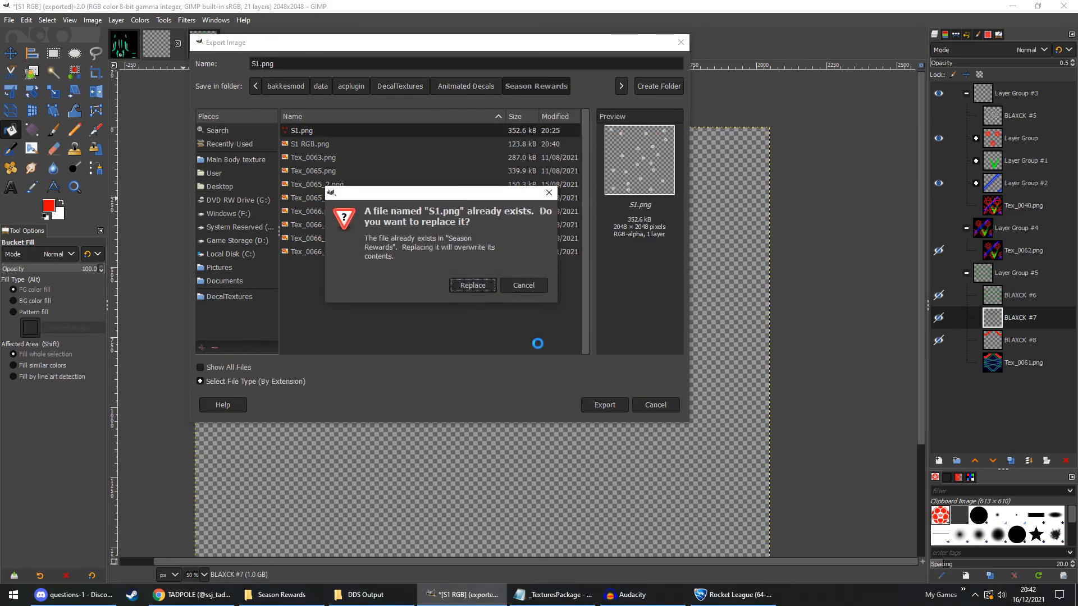
left_click(459, 287)
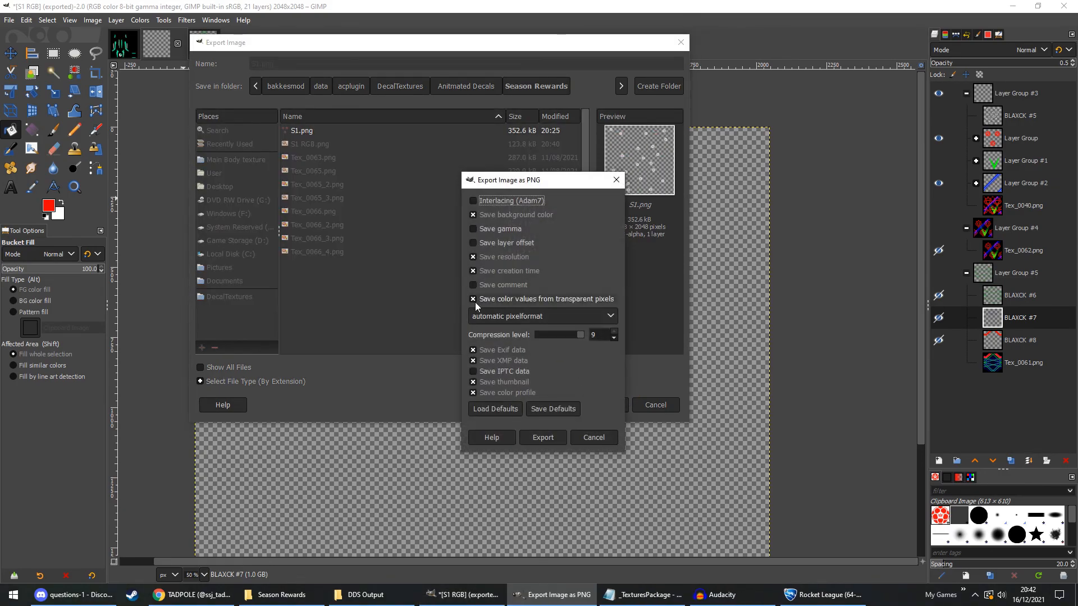
left_click(543, 436)
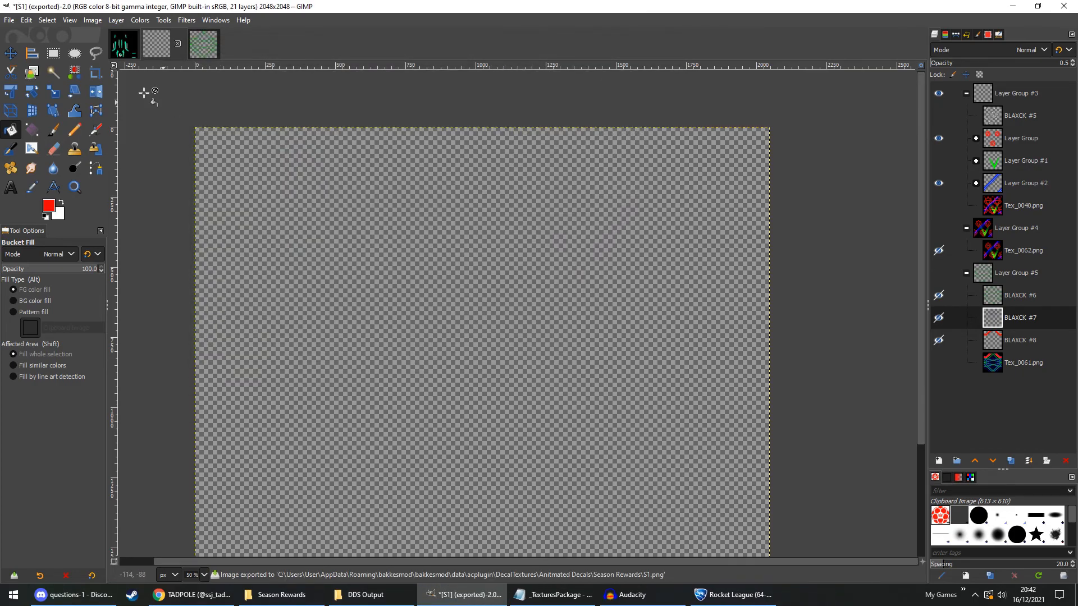
Collapse and hide Layer Group #3, and make Layer Group #5 visible again.
left_click(966, 93)
left_click(938, 93)
left_click(938, 160)
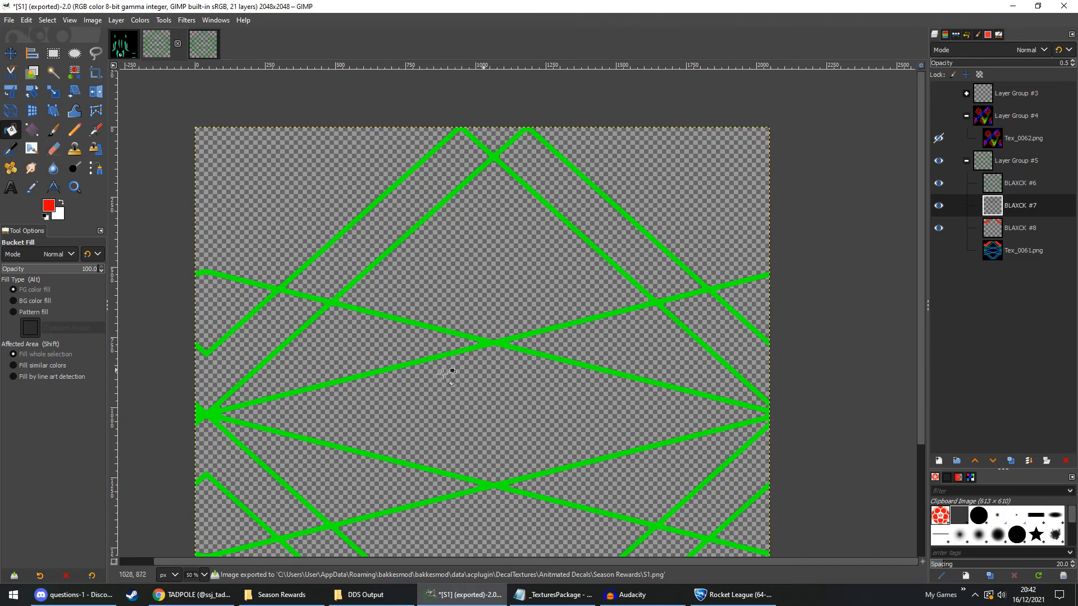
Switch to Rocket League, refresh the decal in AlphaConsole, and close the overlay to view the car.
left_click(733, 594)
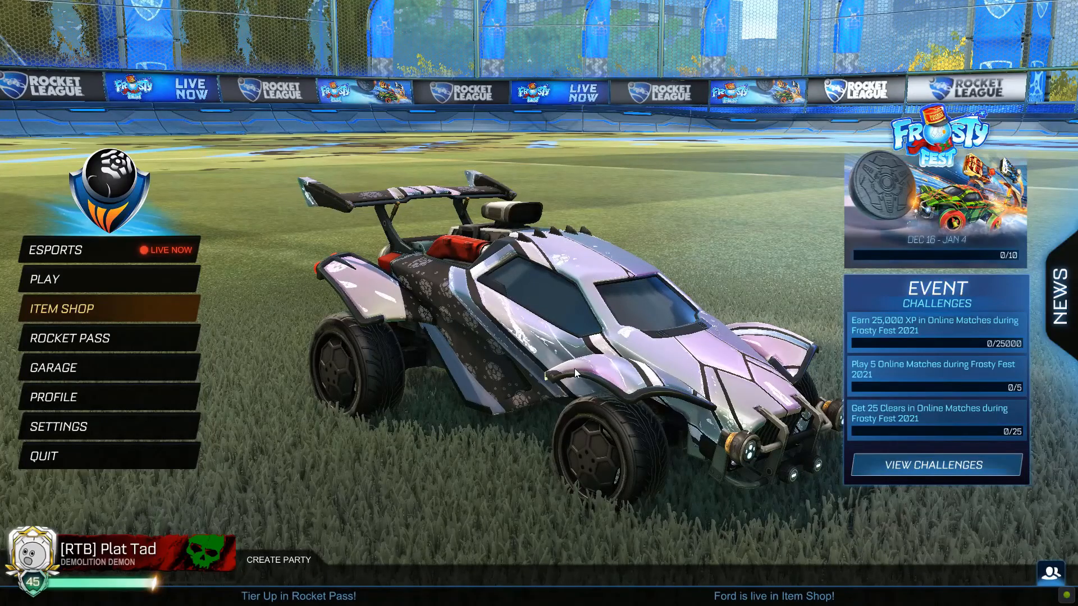
key("F5")
left_click(669, 387)
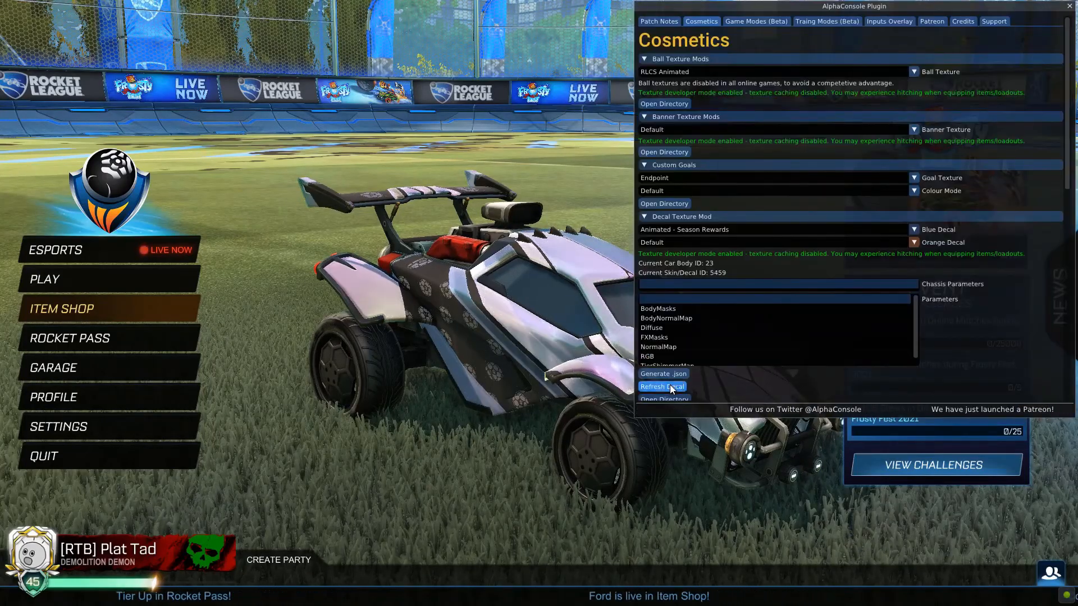
key("F5")
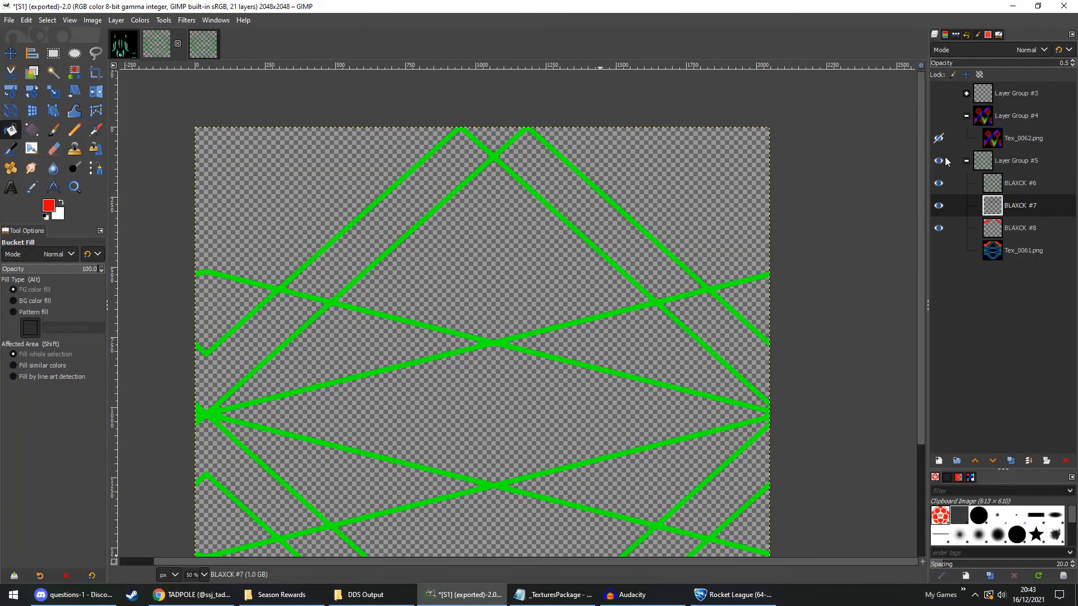
Review the contents of Layer Group #3 and Layer Group #5 in GIMP, and return to Rocket League to inspect the car.
left_click(966, 162)
left_click(966, 93)
left_click(938, 93)
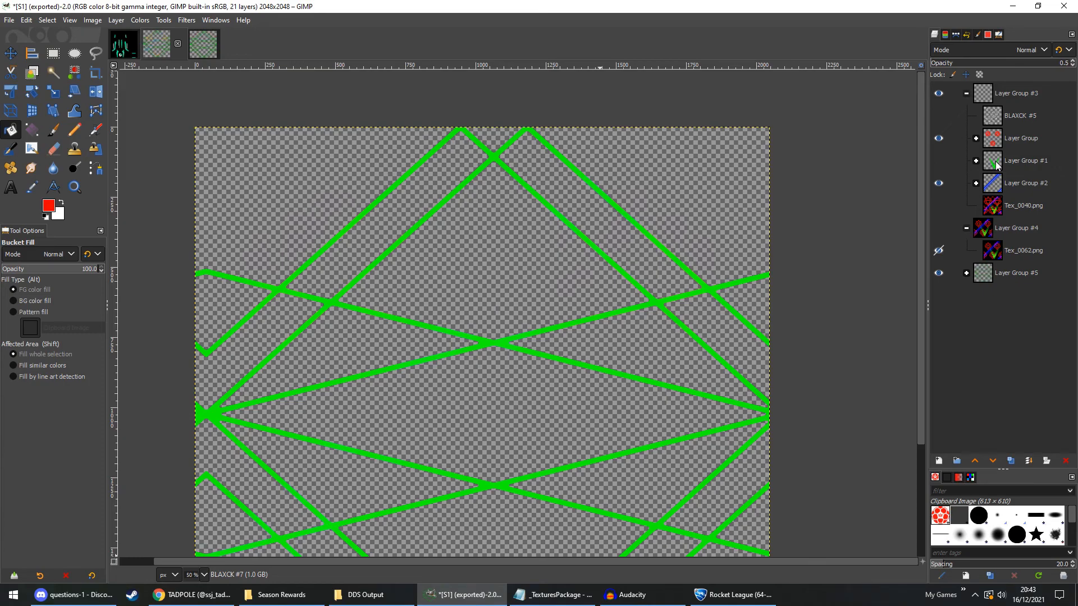
left_click(966, 93)
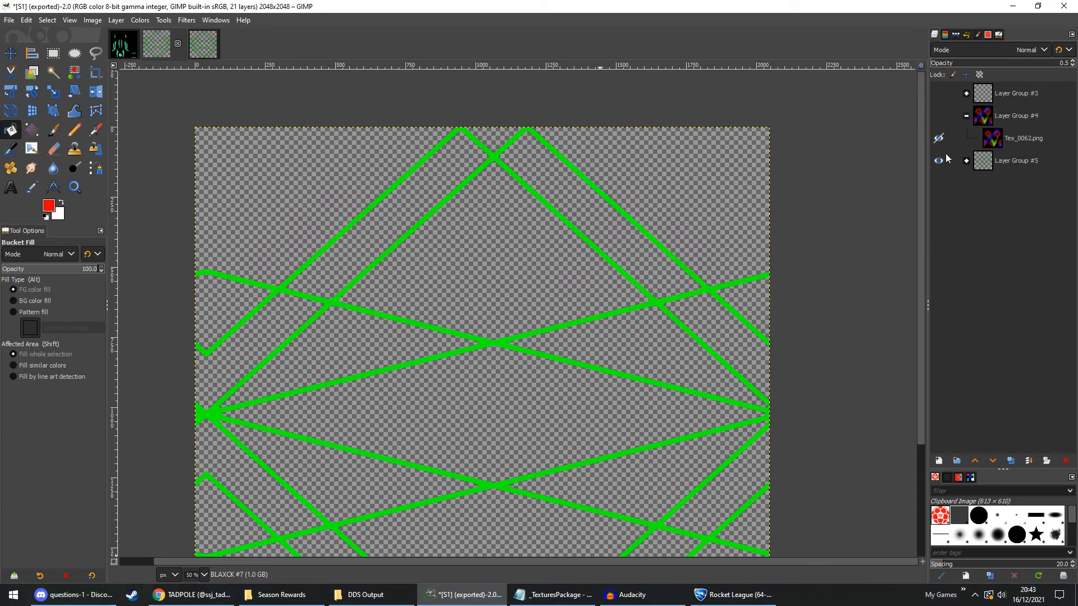
left_click(965, 161)
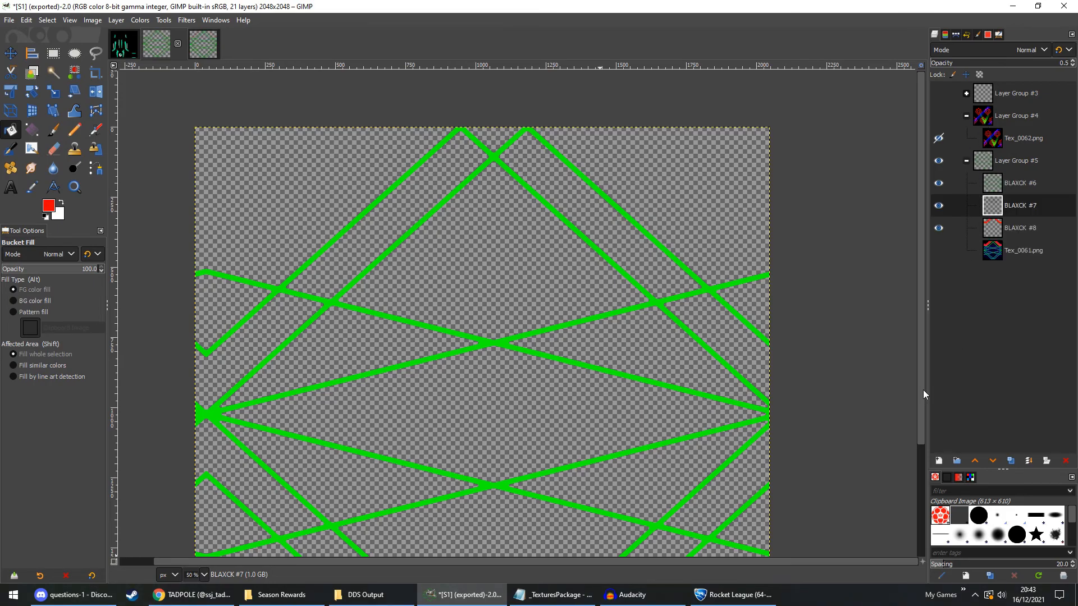
left_click(732, 595)
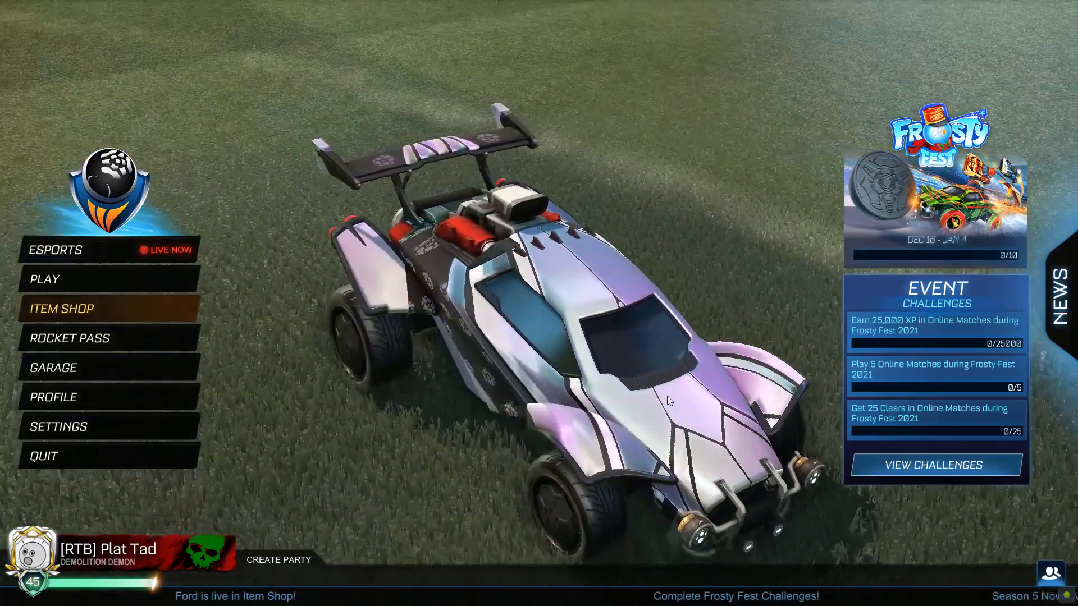
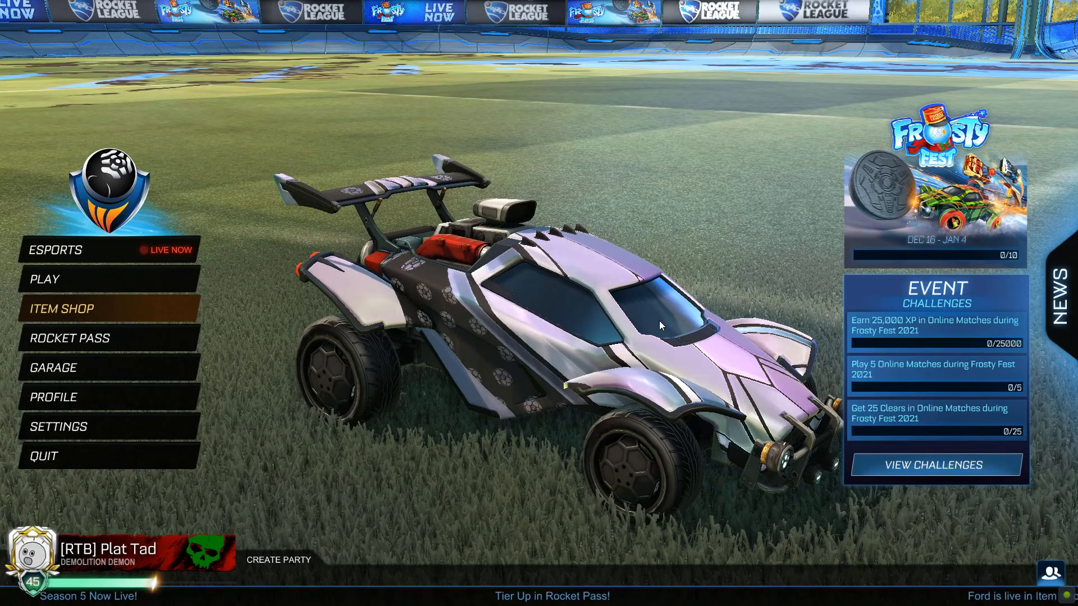
Compare the S1 image with the Background decal image in GIMP, activating the Move tool.
key("alt+Tab")
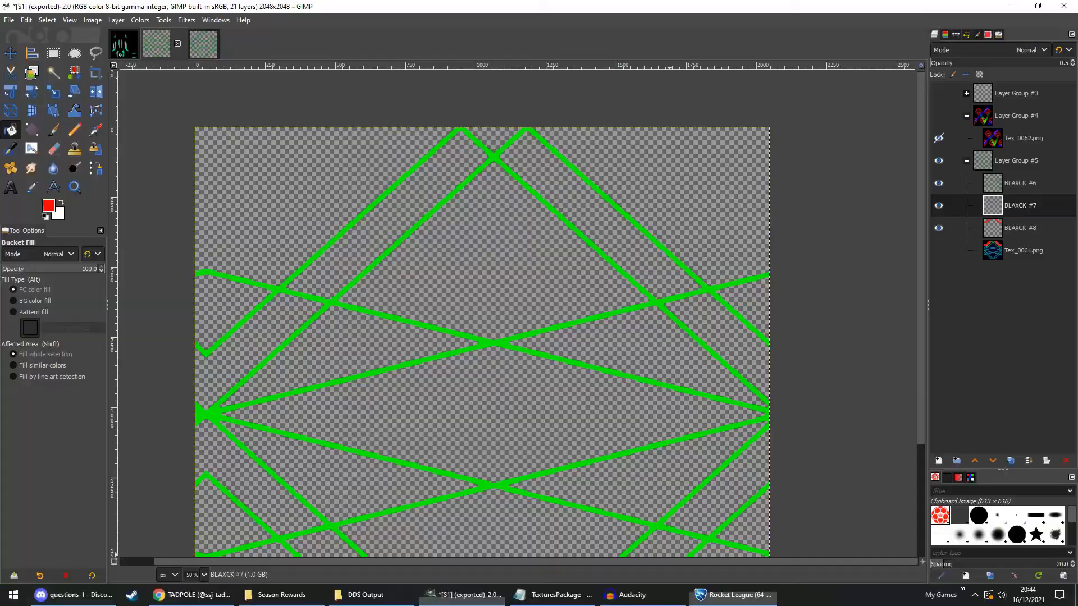
scroll(533, 247, "down", 5)
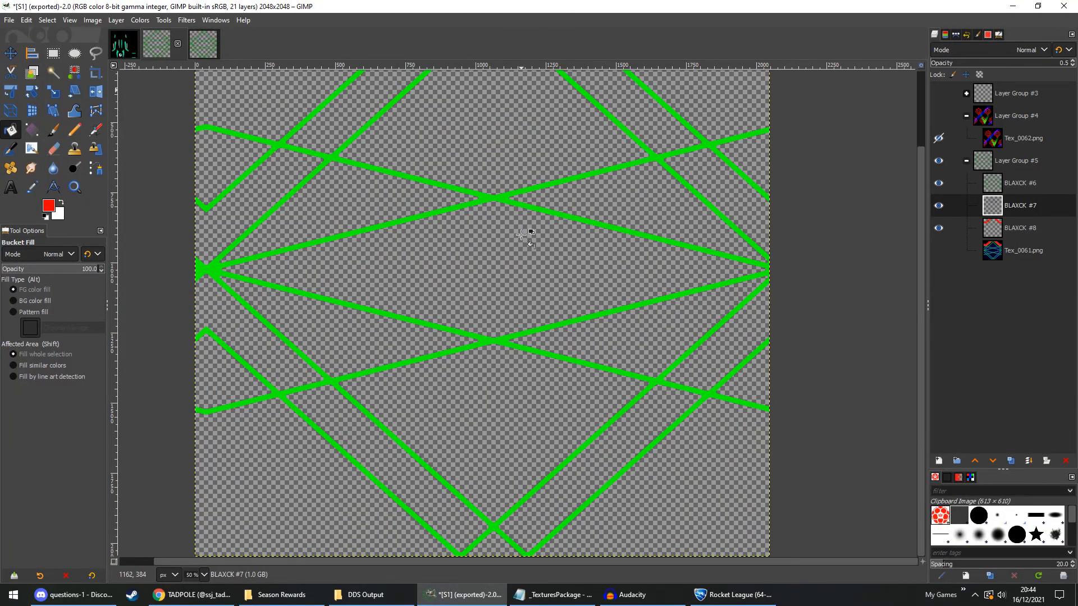
left_click(205, 45)
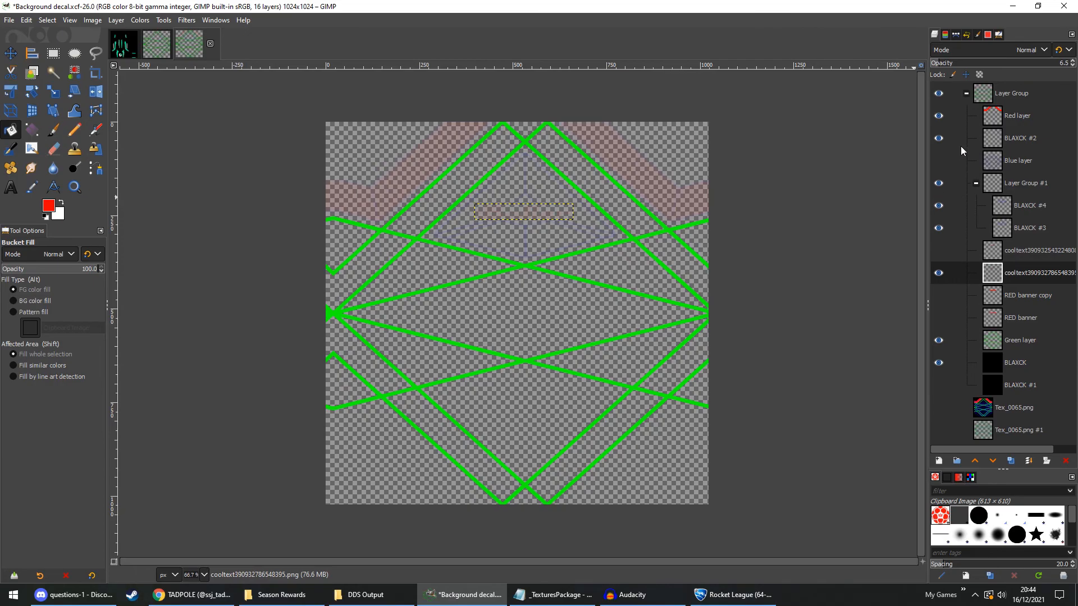
left_click(158, 45)
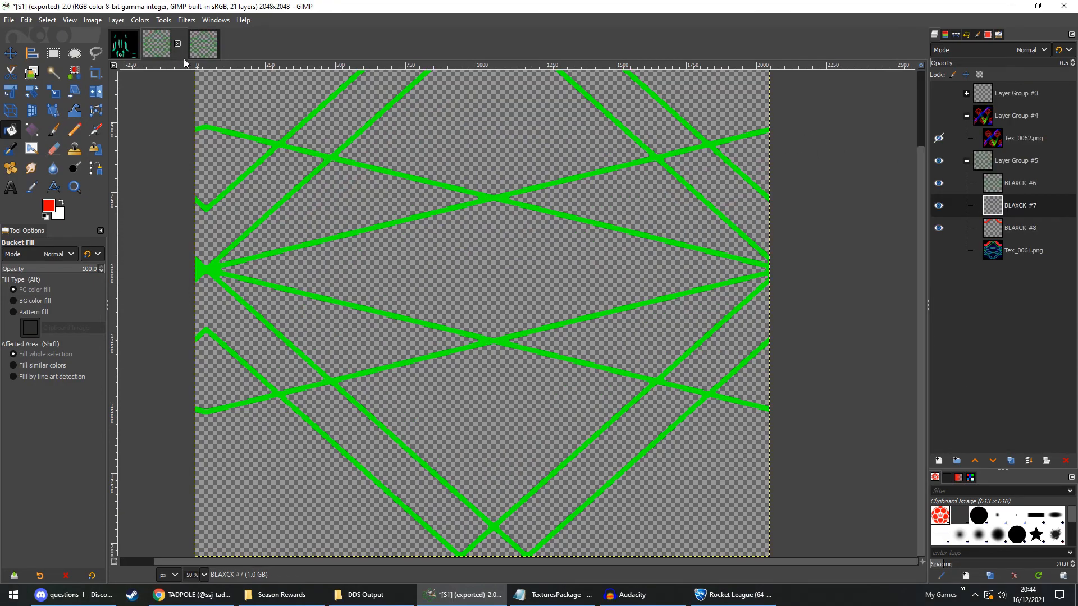
scroll(697, 189, "up", 3)
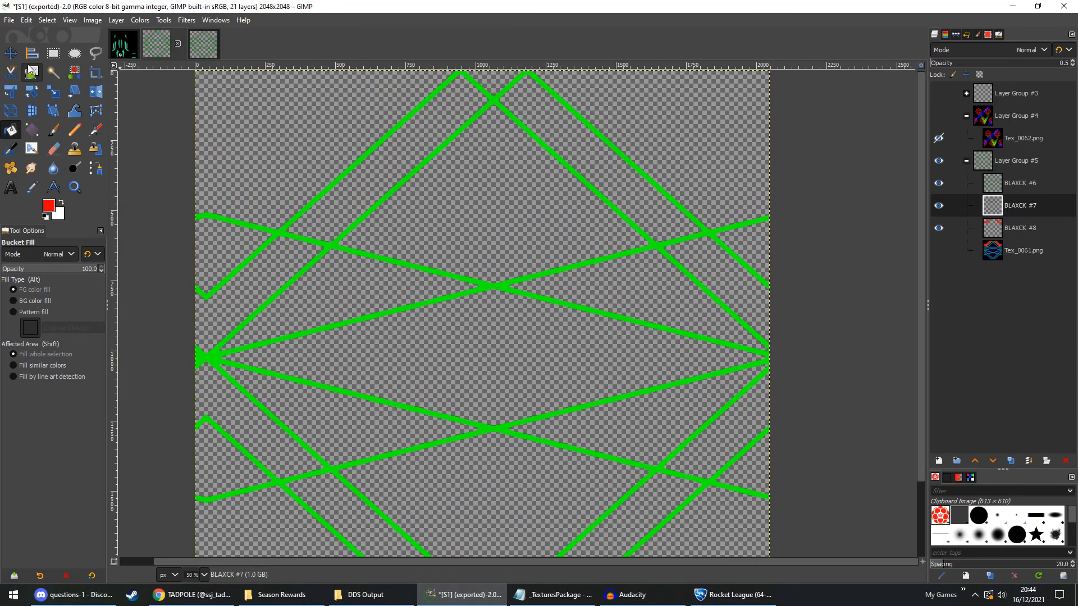
left_click(13, 58)
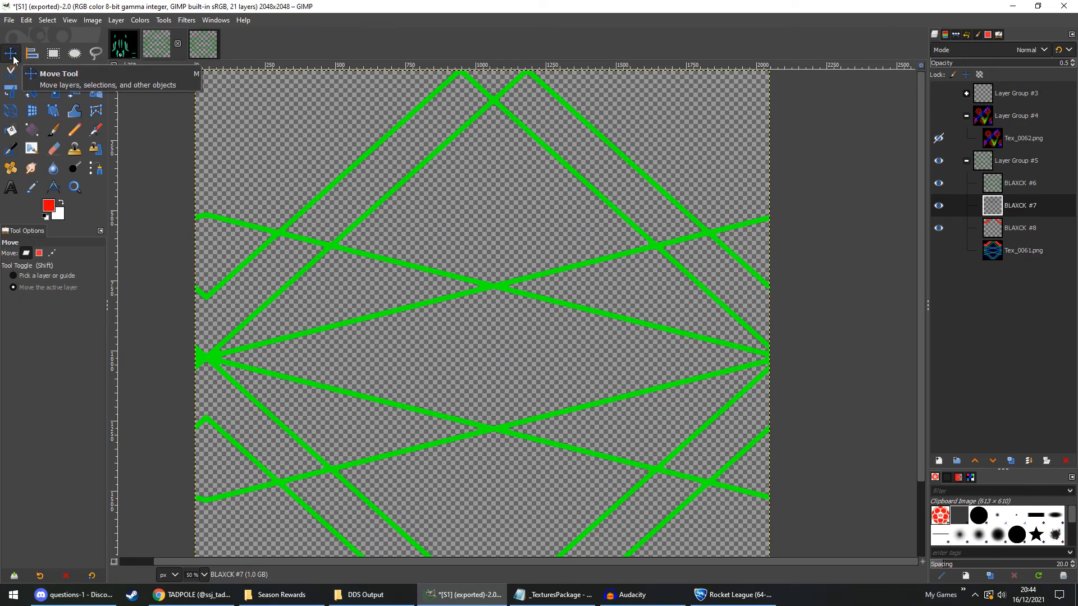
left_click(206, 48)
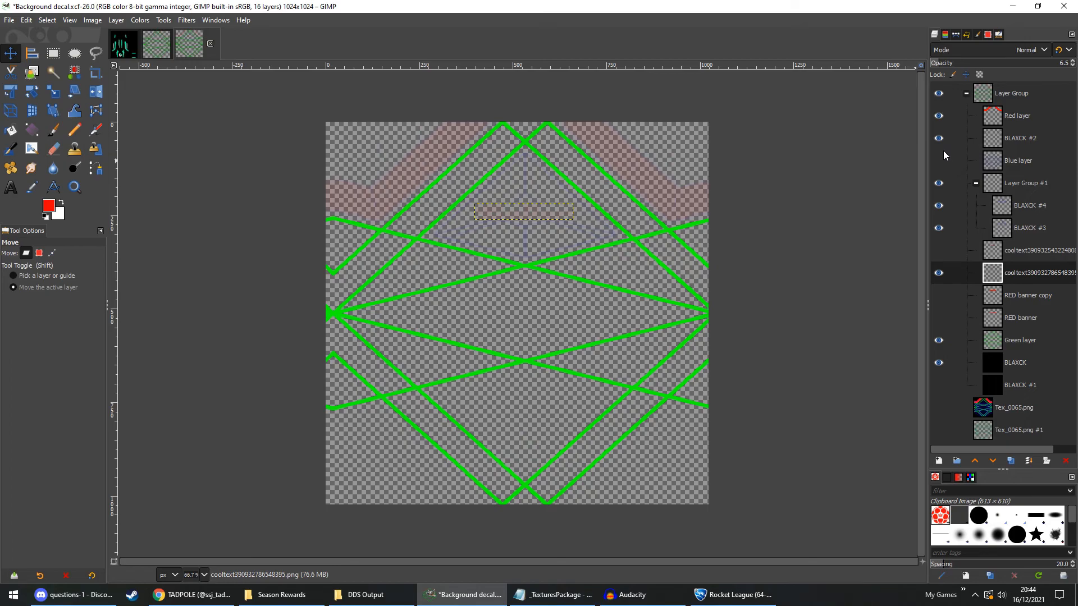
Switch to the S1 image and raise the BLAXCK #7 layer's opacity to 100.
left_click(163, 53)
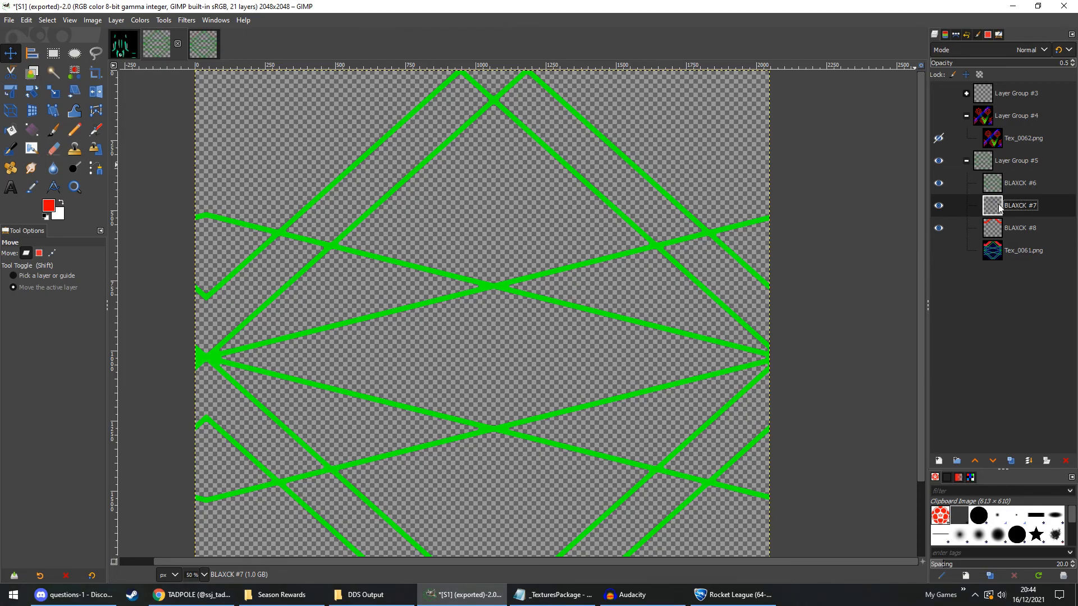
left_click_drag(1063, 65, 1069, 64)
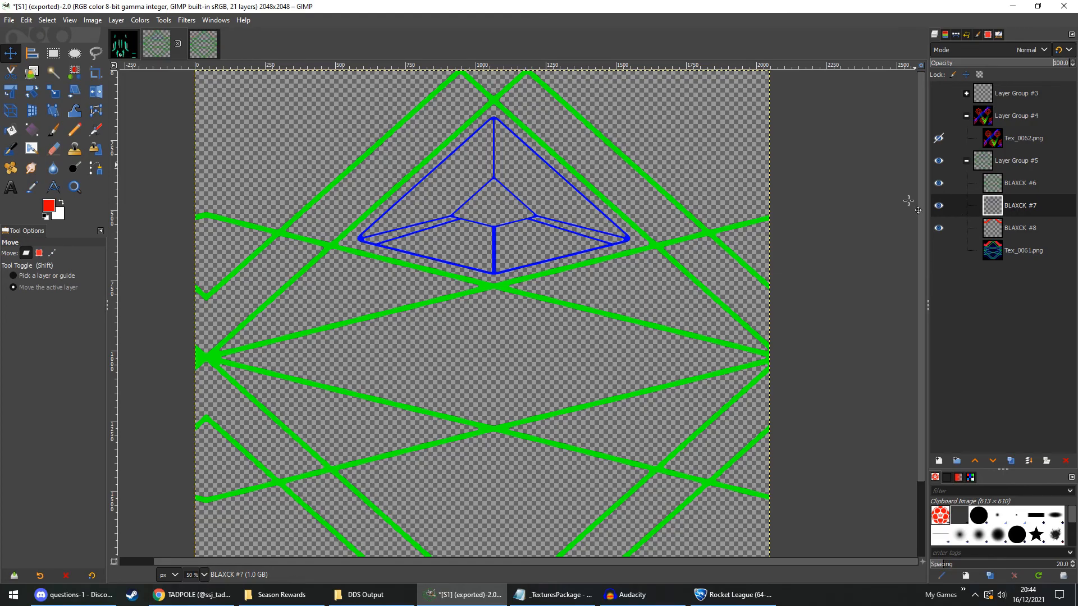
scroll(537, 183, "up", 3)
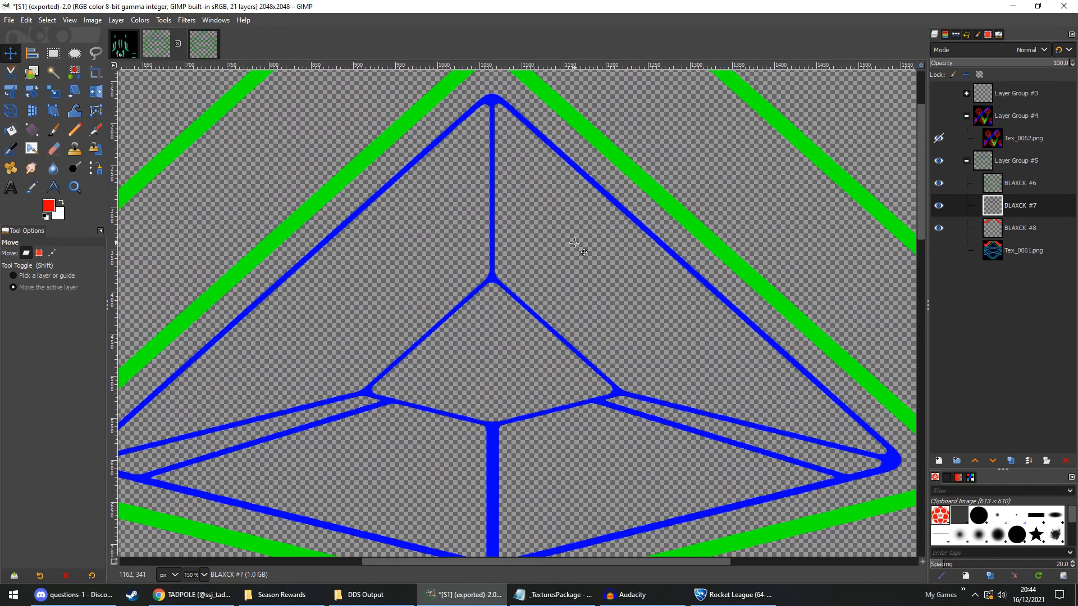
scroll(574, 243, "down", 1)
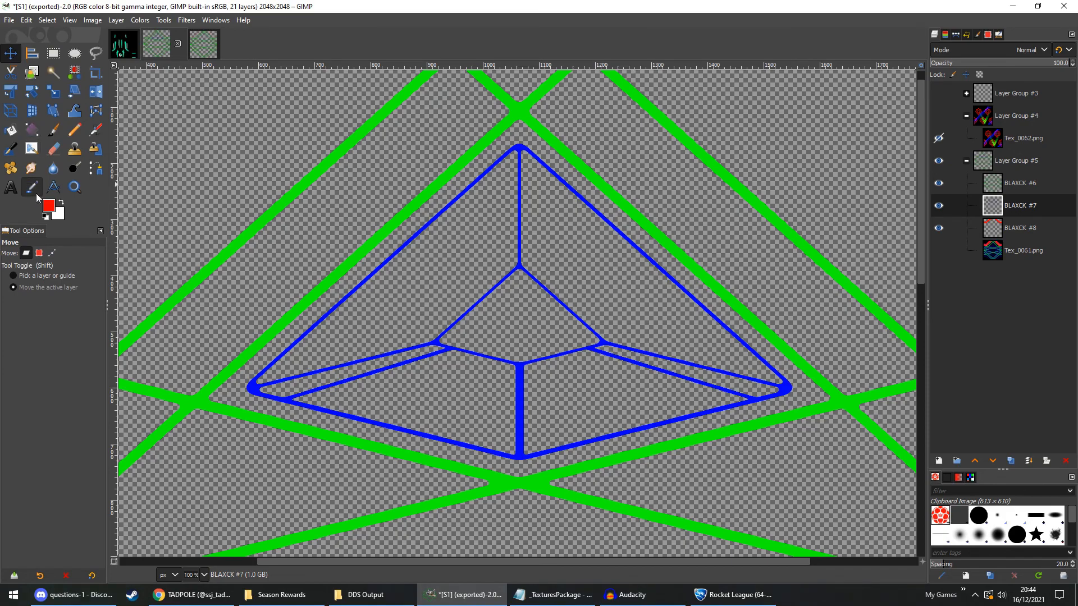
Add red "RED" text inside the upper part of the blue triangle, in a text box about 242 × 114 px.
left_click(10, 188)
left_click_drag(461, 225, 597, 289)
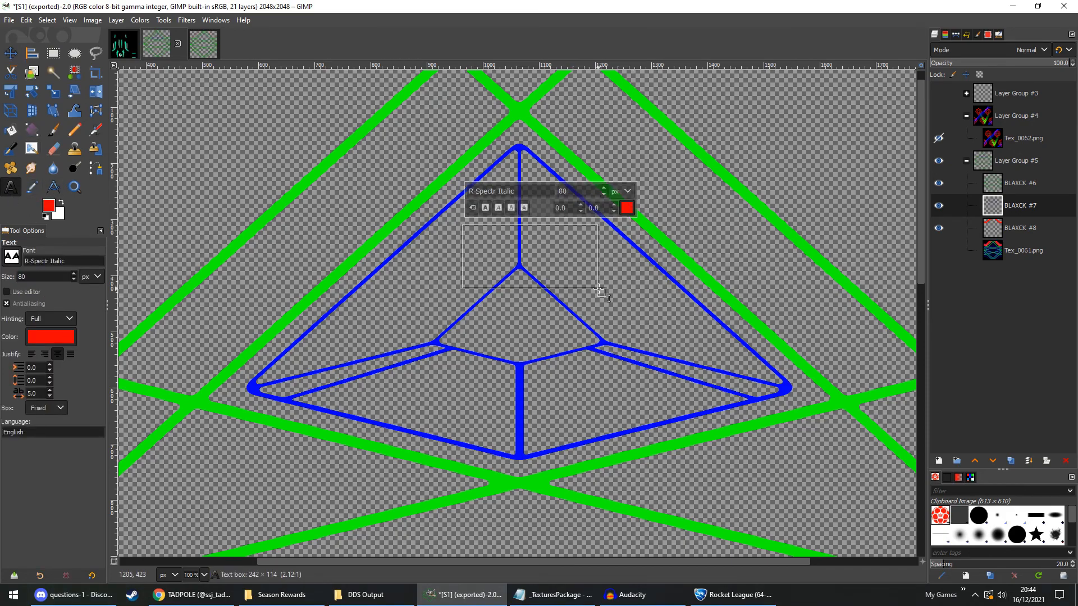
type("RED")
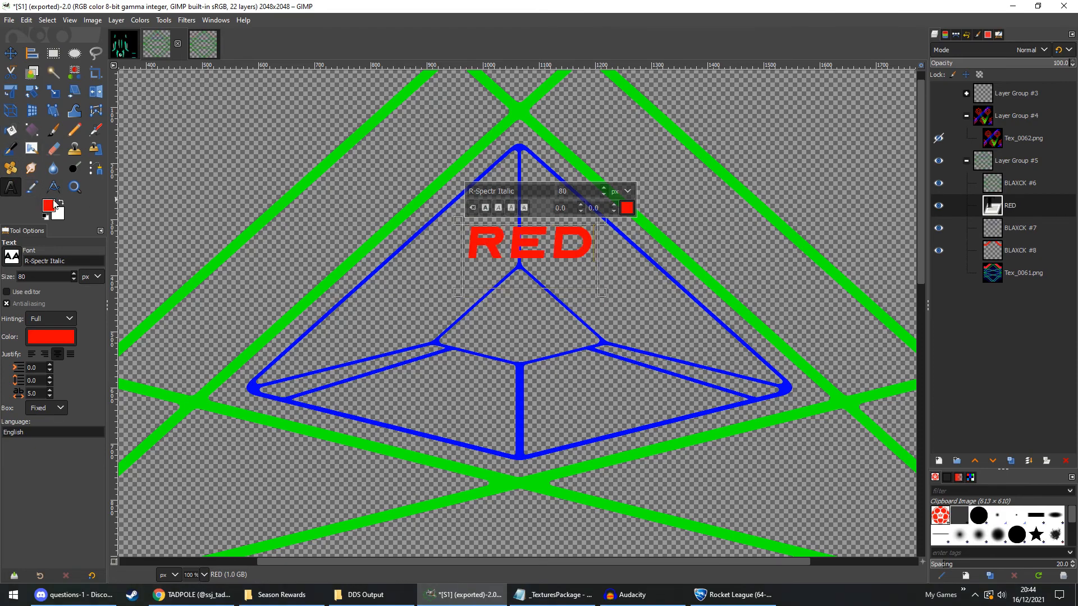
Add "BLUE" text below RED in a box about 440 × 82 px and colour it blue (0000ff).
left_click_drag(403, 312, 653, 361)
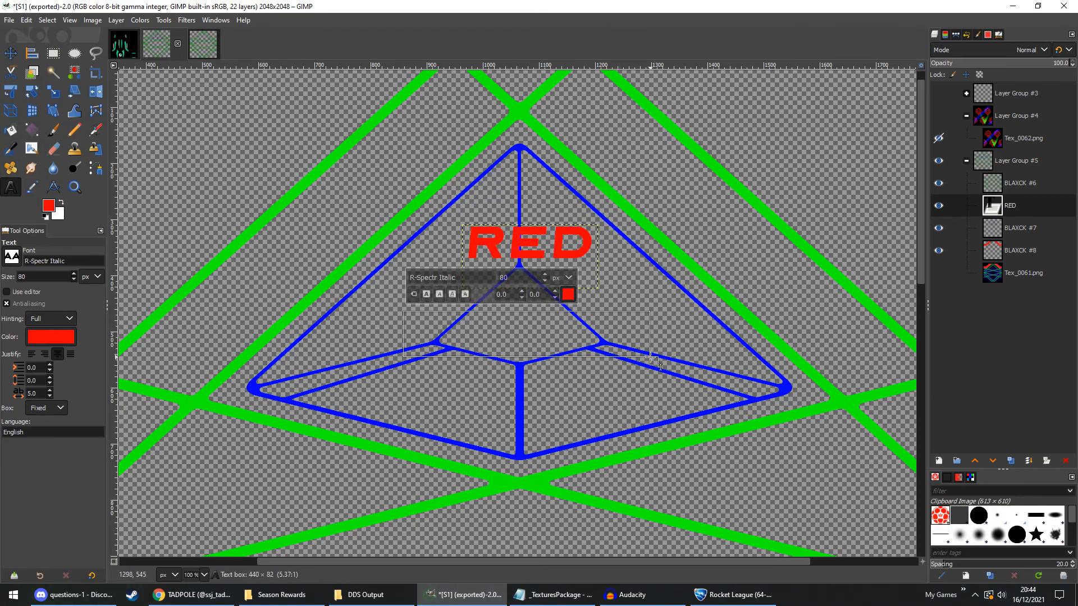
type("BLUE")
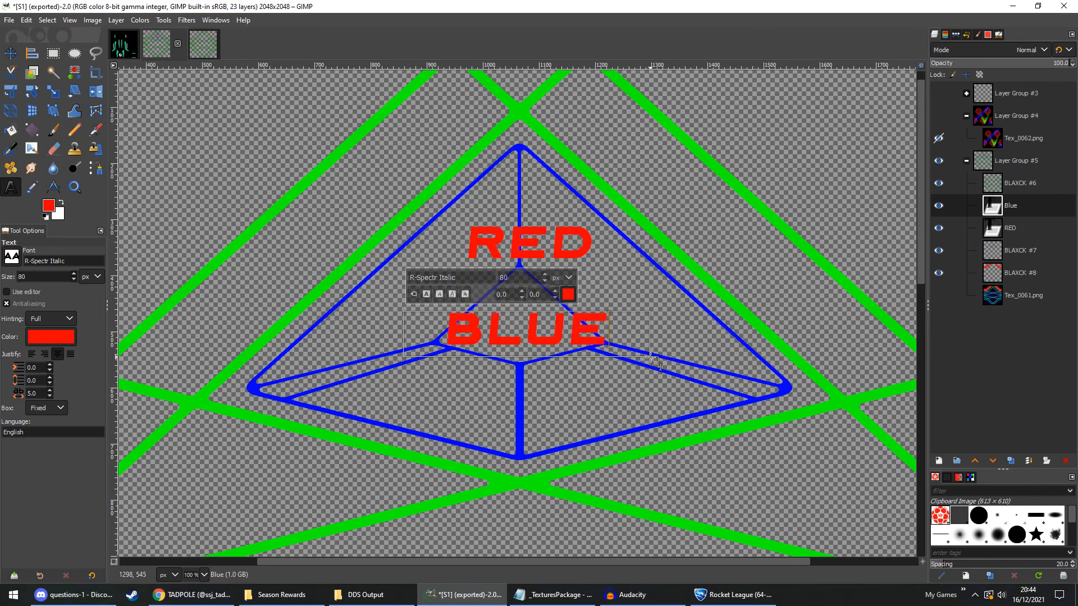
left_click(567, 297)
left_click(609, 355)
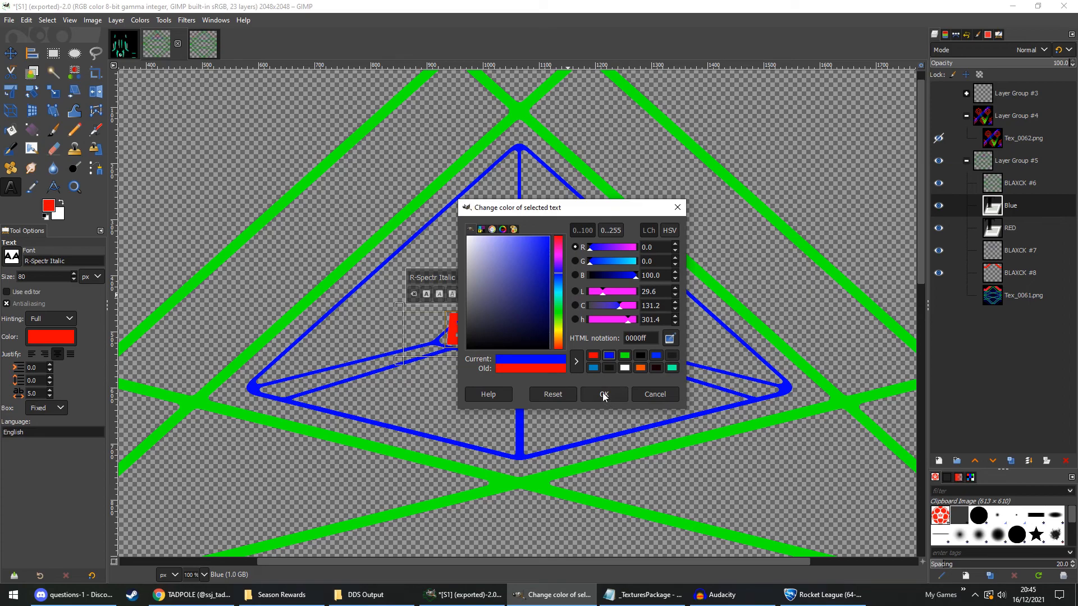
left_click(603, 395)
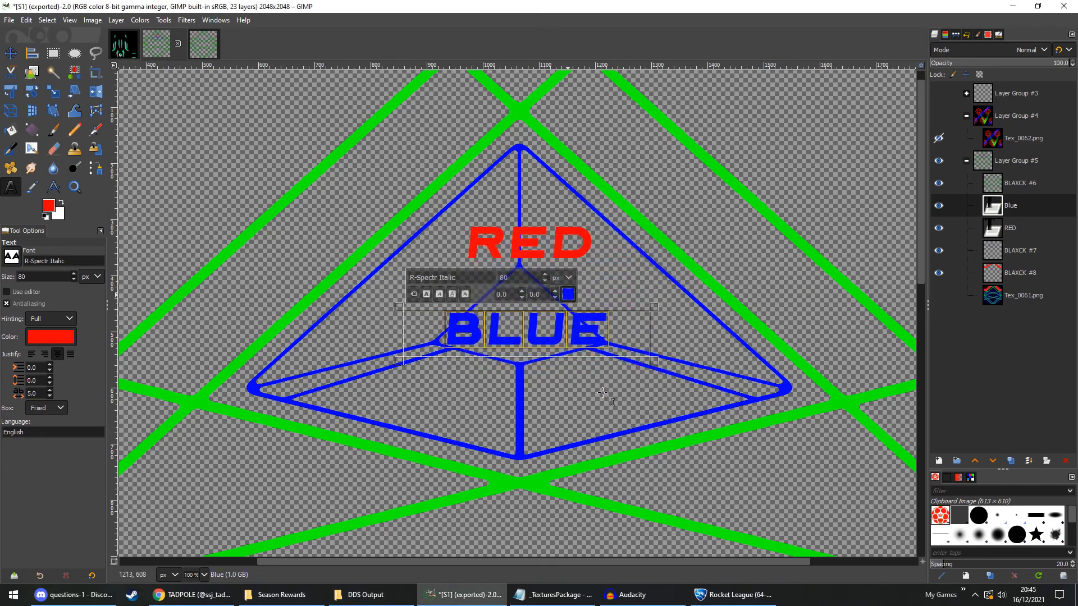
left_click(1020, 347)
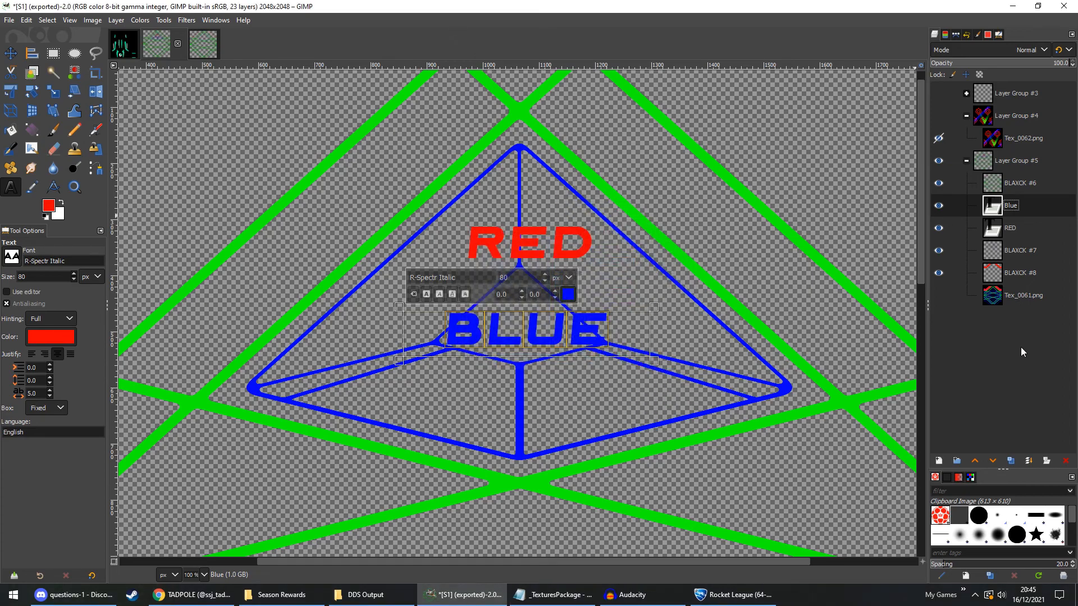
Set the opacity of the Blue, RED and BLAXCK #7 layers to 0.5.
left_click(12, 56)
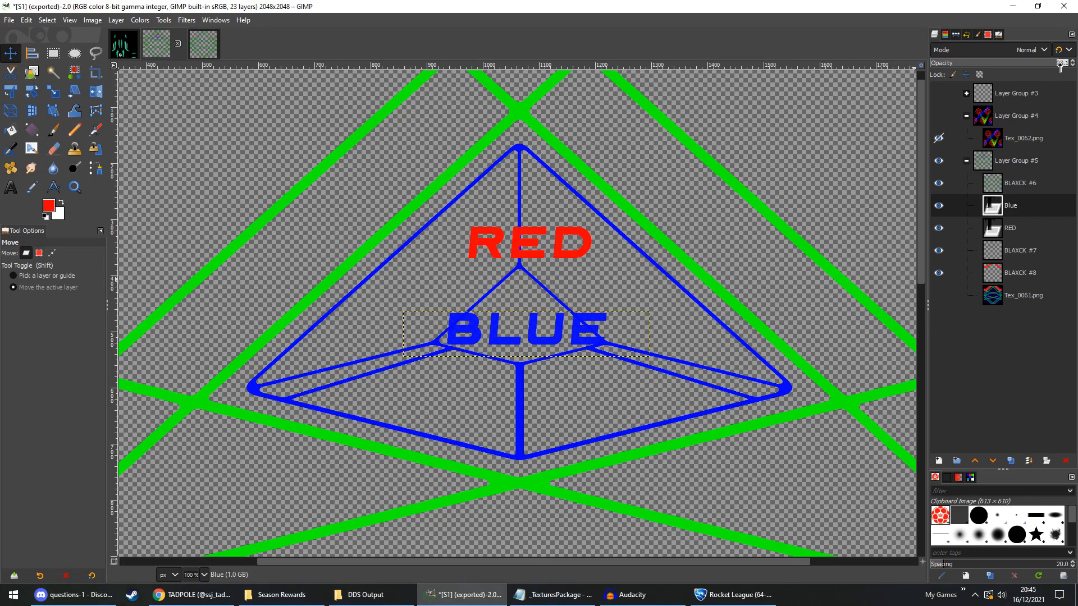
type(".5")
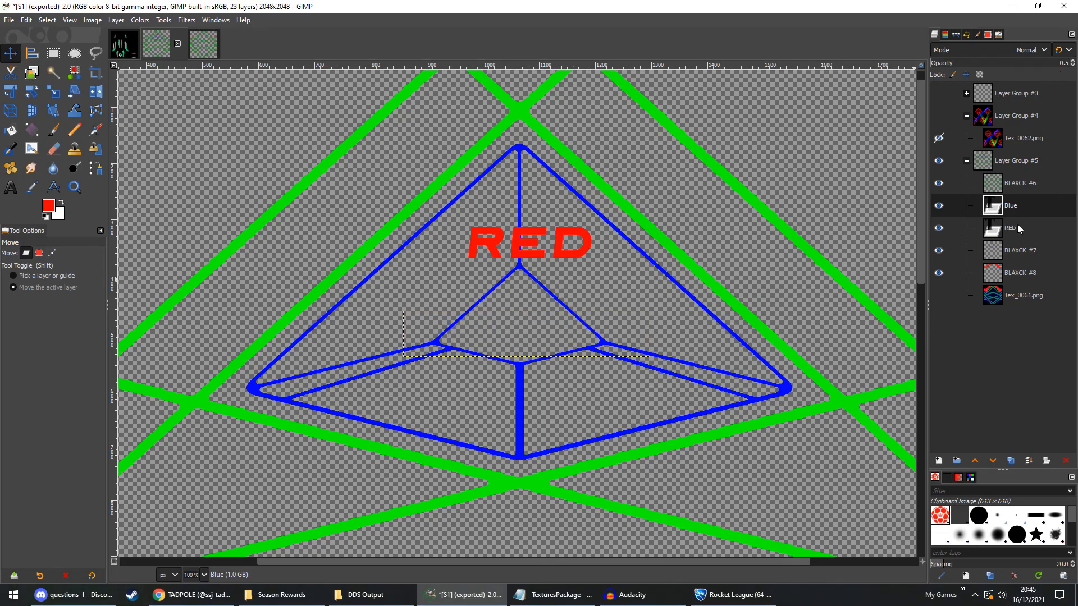
left_click(1021, 228)
type("0.")
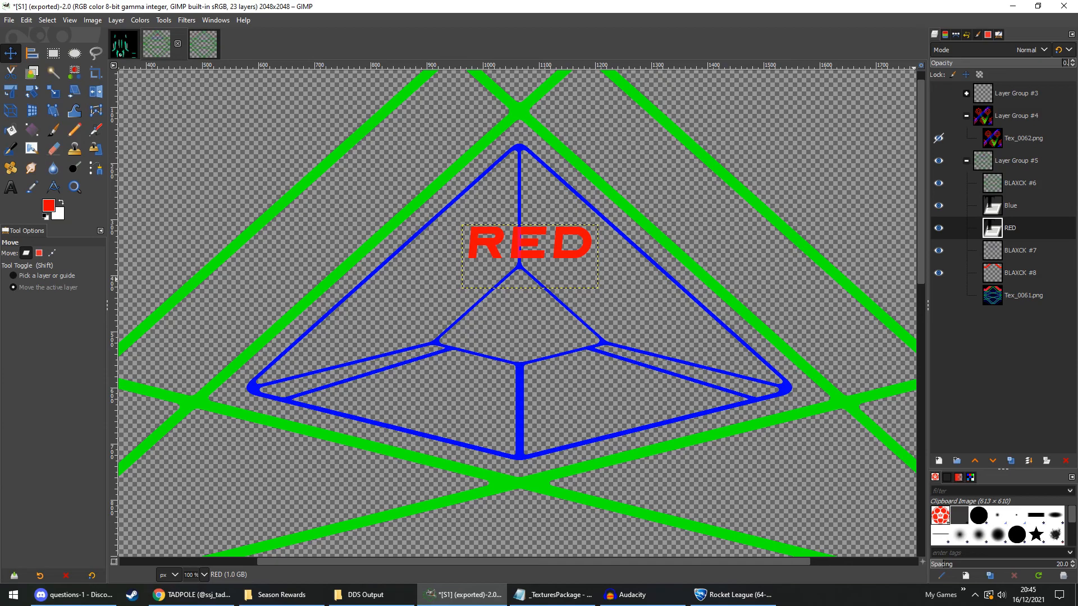
type("5")
left_click(1008, 249)
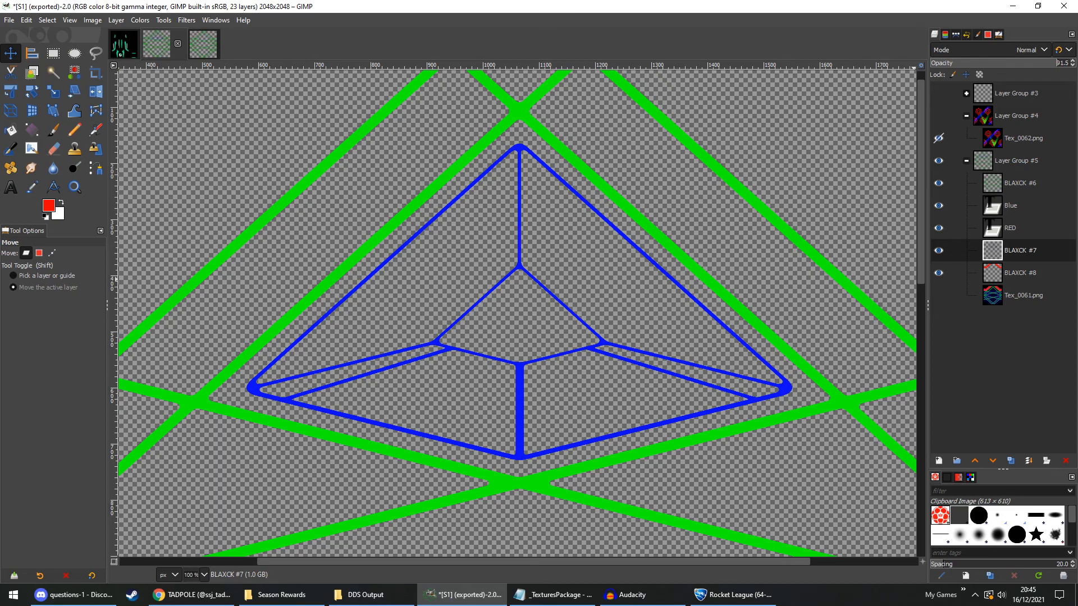
type("0.5")
key("Return")
Export the image as S1 RGB.png in the Season Rewards folder, replacing the existing file.
left_click(9, 20)
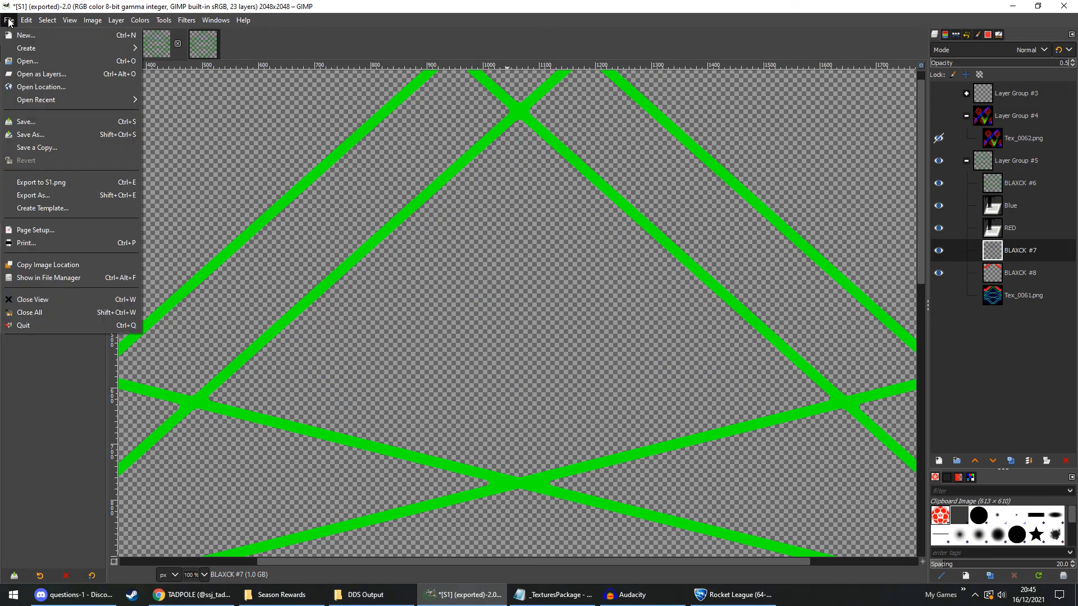
left_click(25, 191)
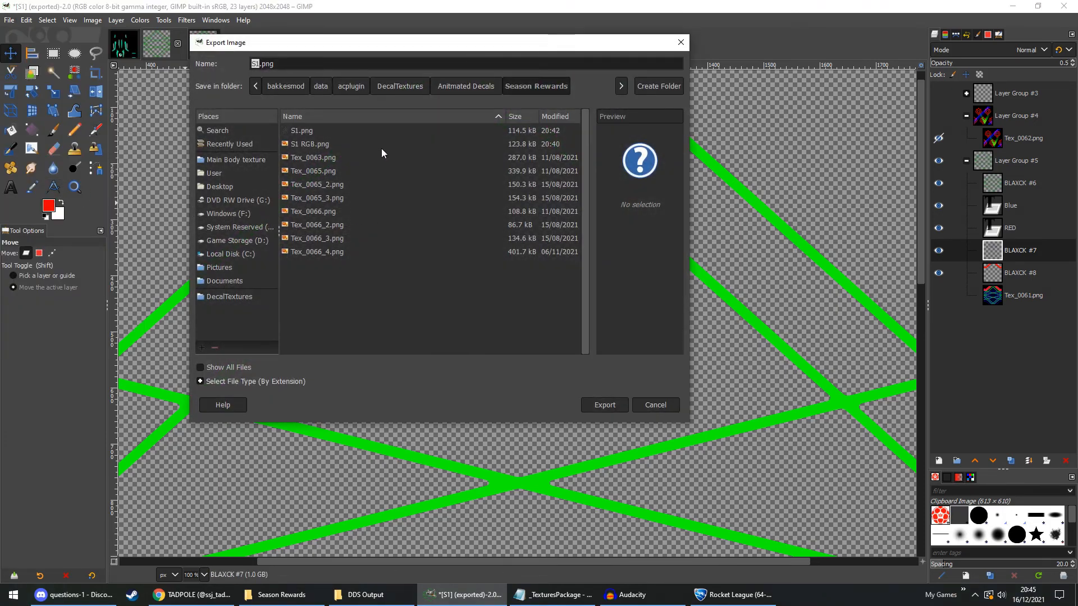
left_click(368, 144)
left_click(611, 403)
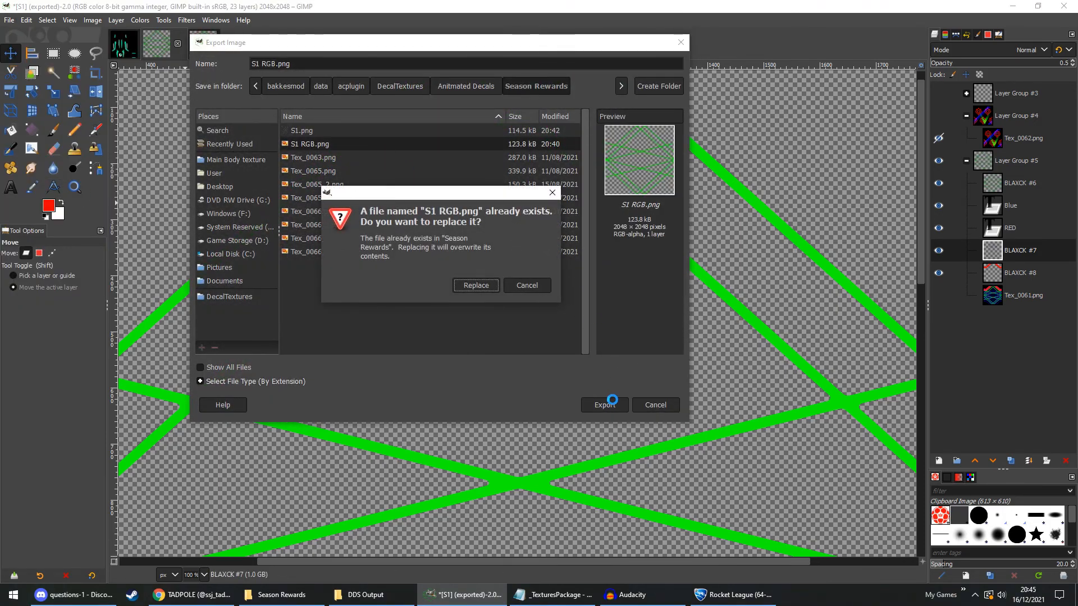
left_click(486, 287)
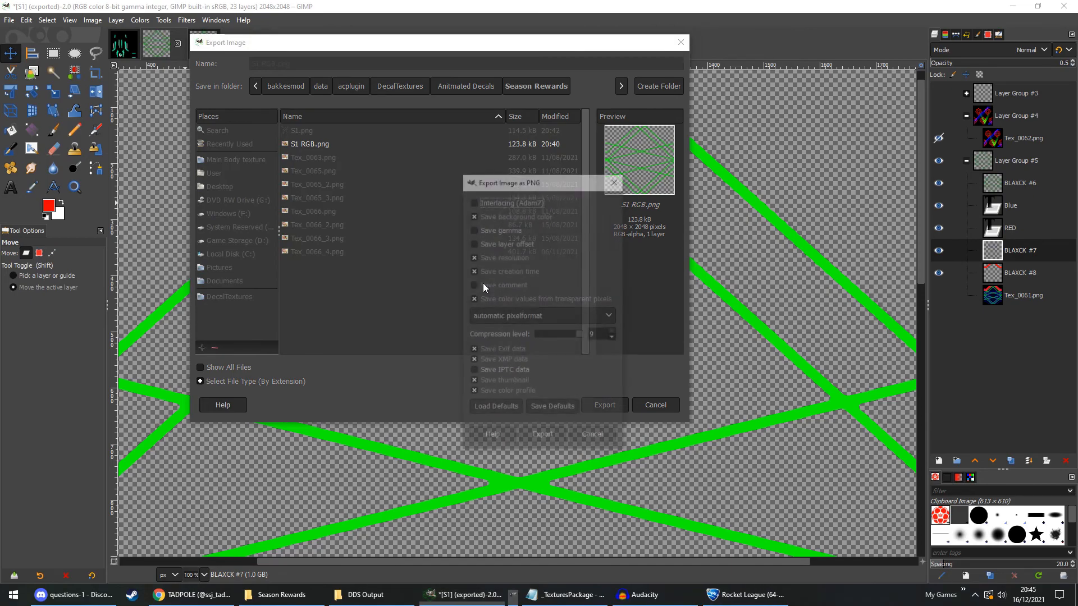
left_click(542, 437)
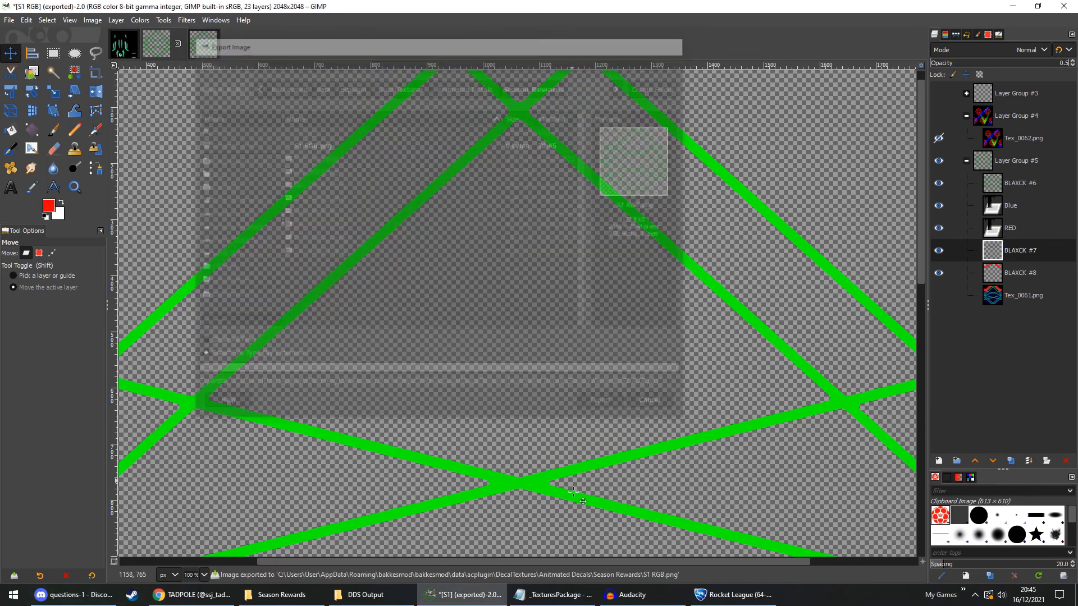
Switch to Rocket League, refresh the decal in AlphaConsole, and close the overlay.
key("alt+Tab")
key("F5")
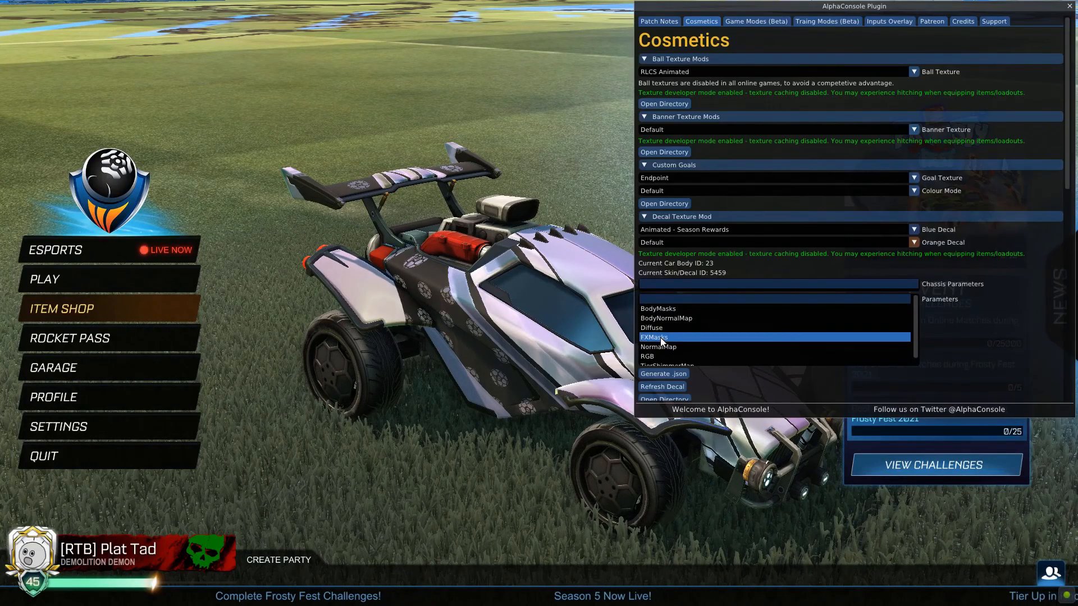
left_click(668, 387)
key("F5")
Inspect the RED and BLUE lettering and the colour animation on the car from several angles.
left_click_drag(583, 281, 457, 311)
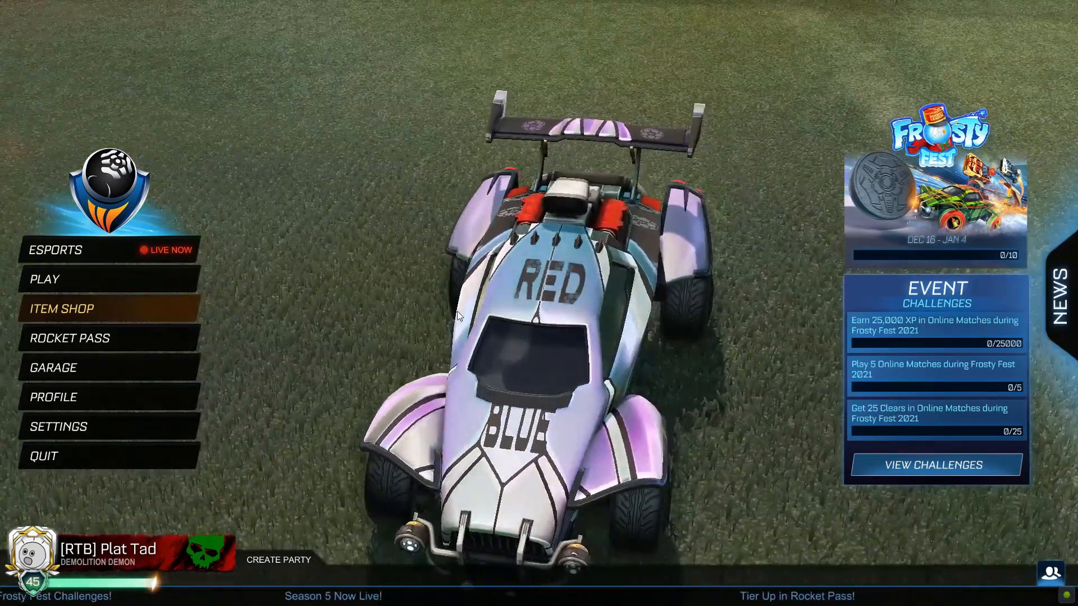
left_click_drag(556, 297, 558, 333)
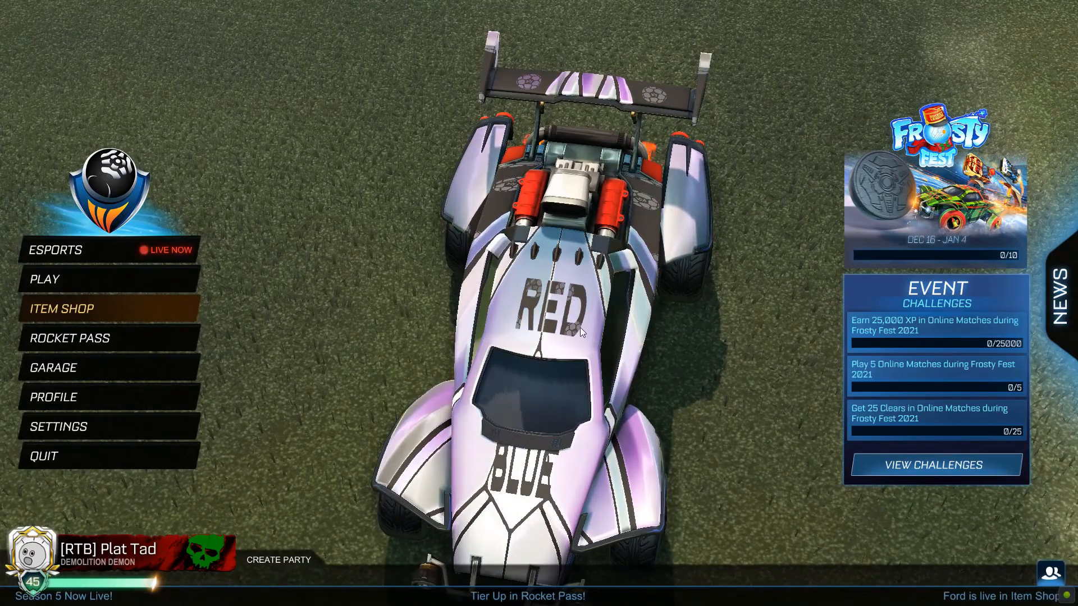
left_click_drag(543, 294, 559, 273)
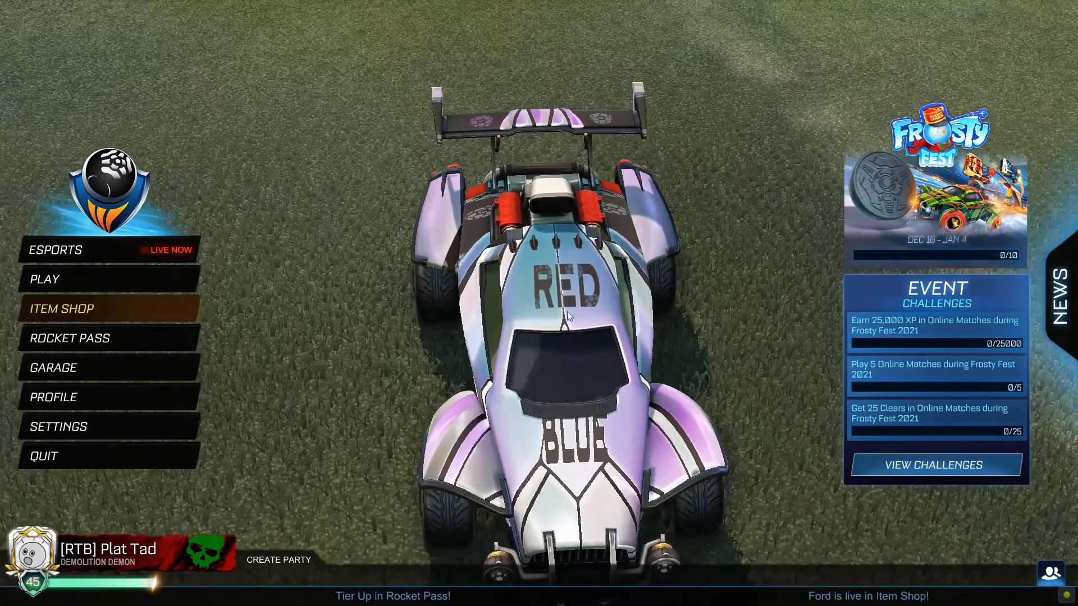
left_click_drag(575, 446, 593, 414)
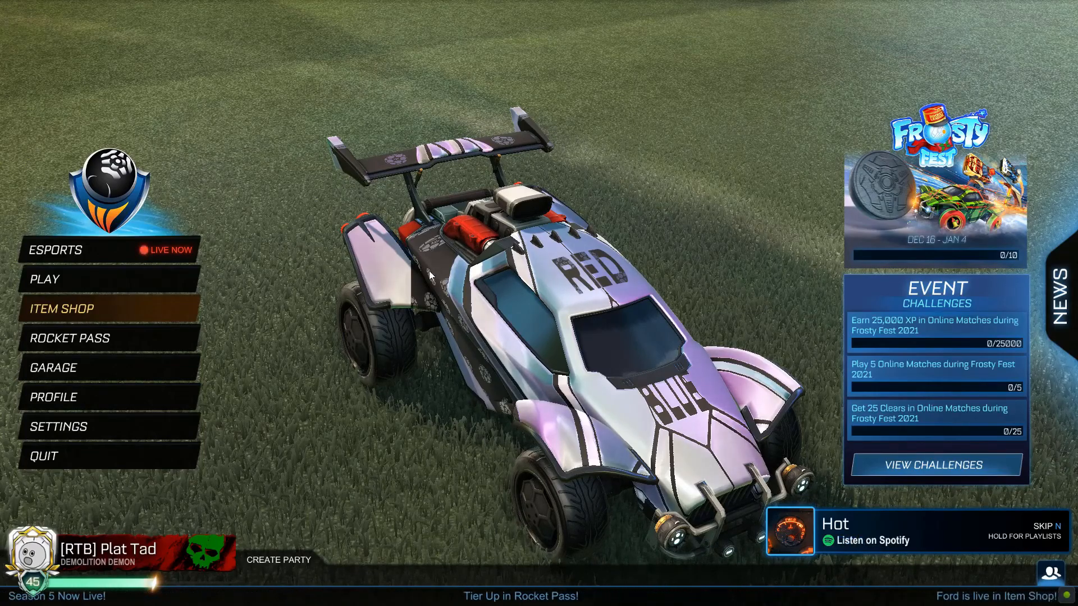
left_click_drag(429, 272, 471, 352)
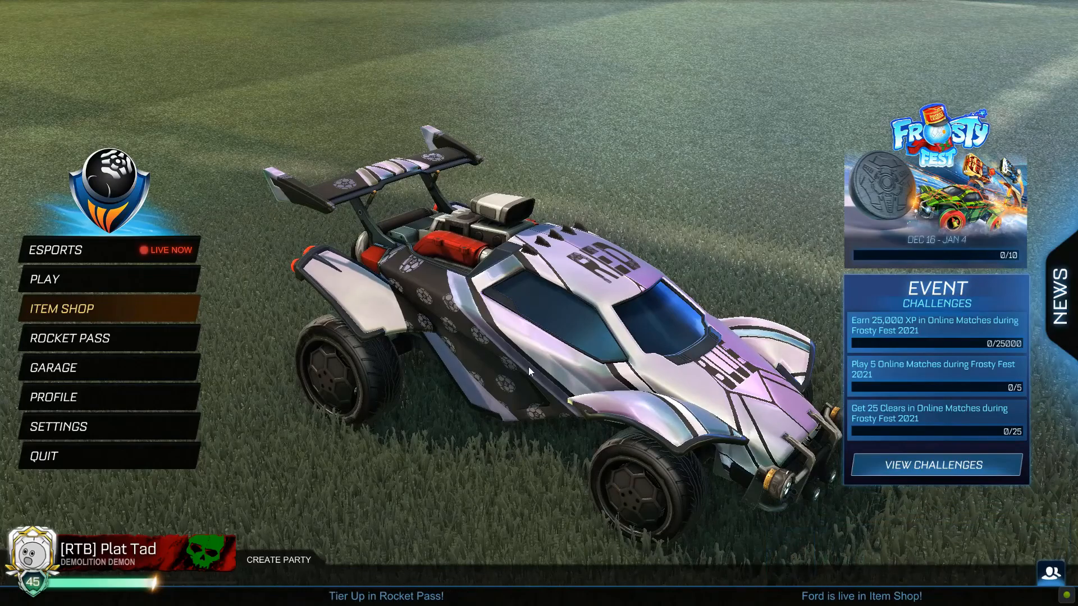
left_click_drag(516, 362, 448, 367)
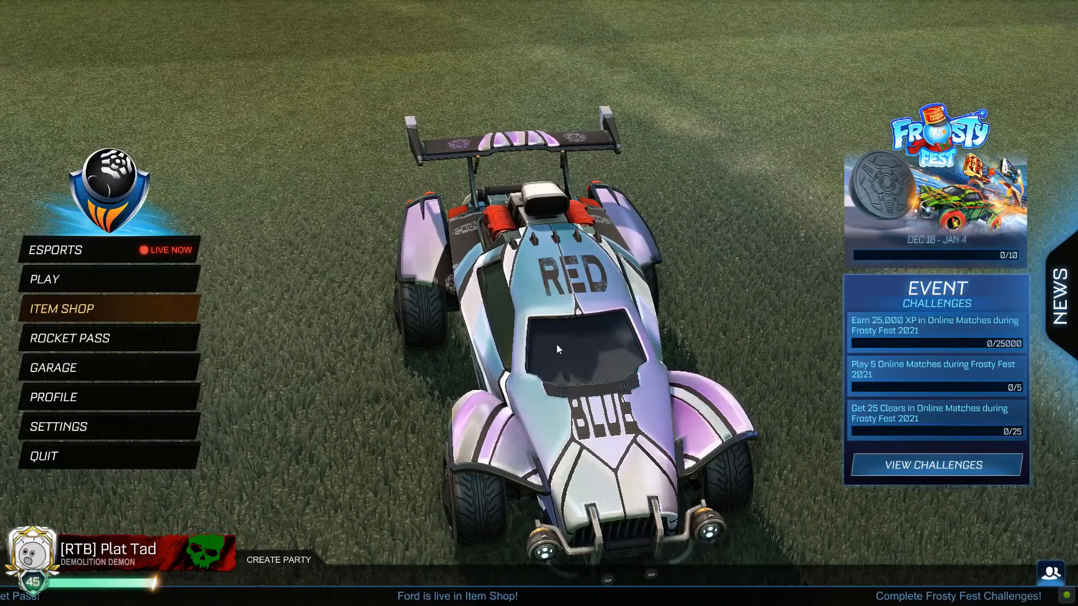
left_click_drag(557, 349, 424, 351)
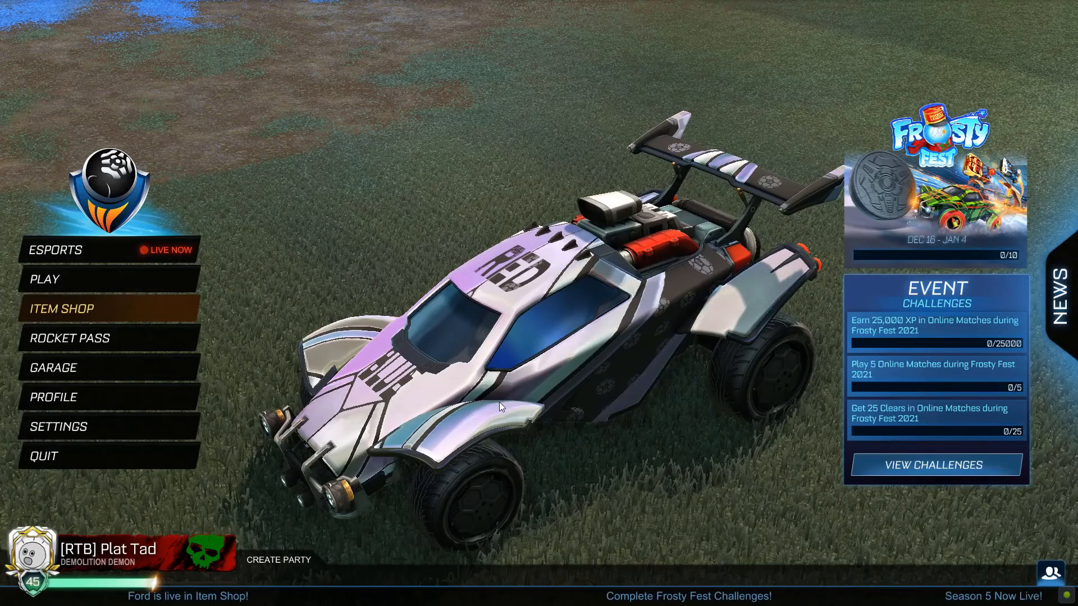
left_click_drag(496, 402, 422, 389)
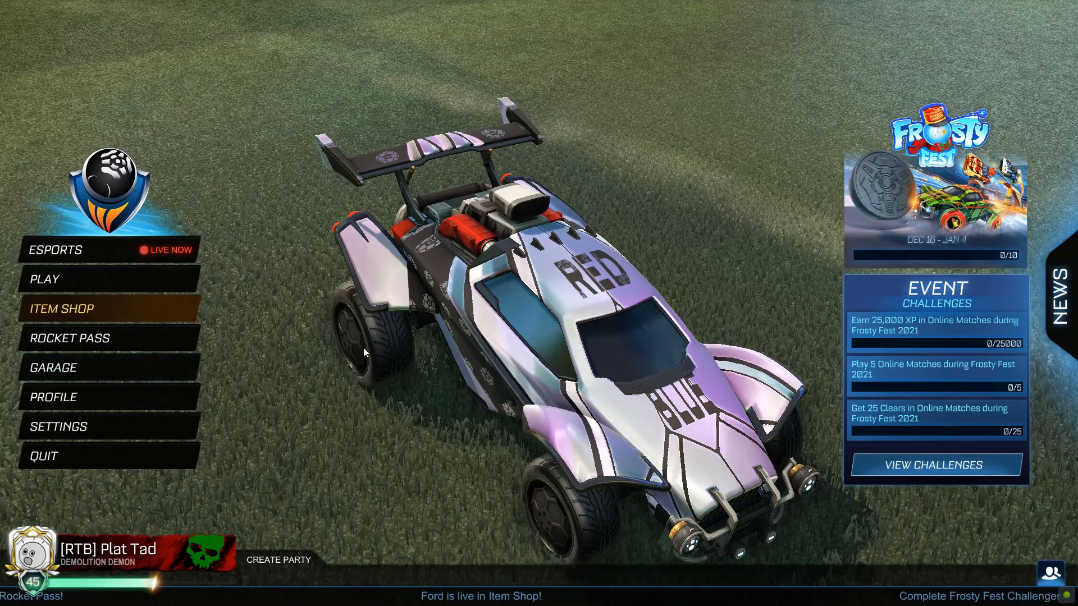
left_click_drag(470, 325, 399, 329)
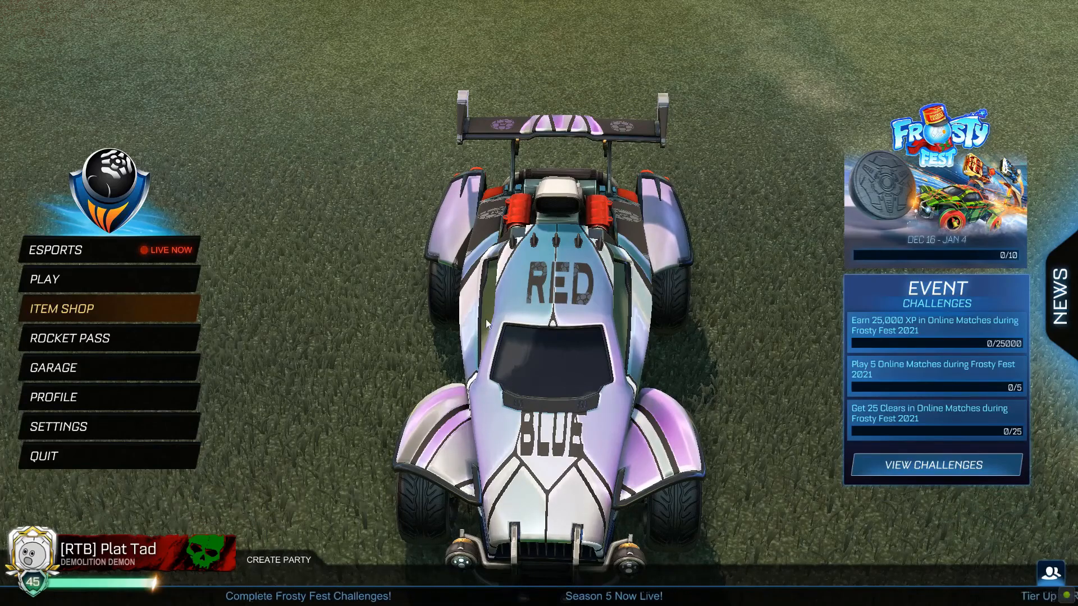
left_click_drag(476, 315, 518, 331)
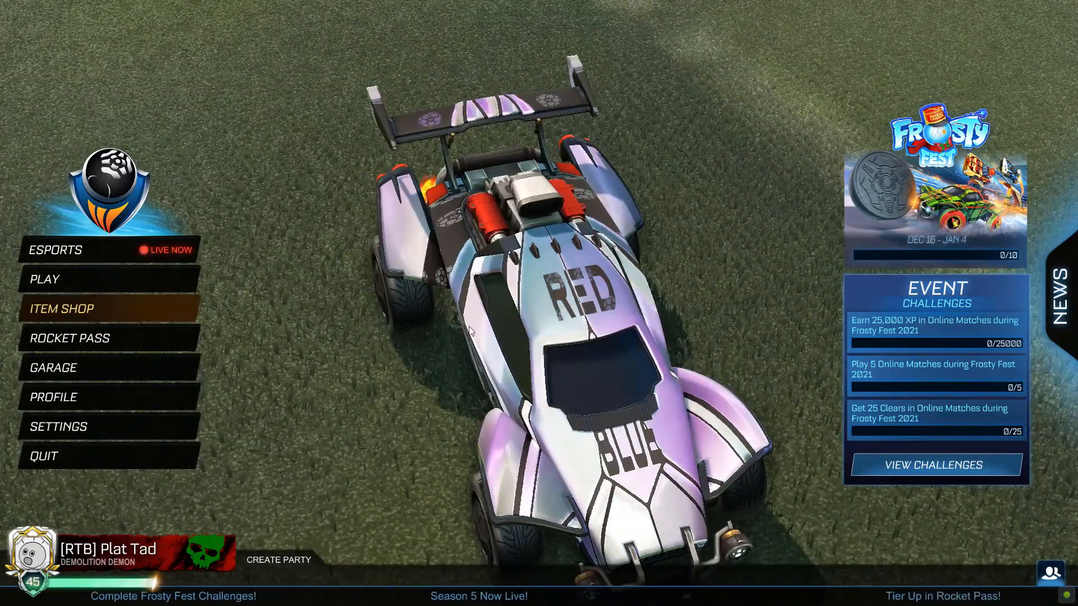
Open the garage and inspect the lettered decal from the front, checking the layers in GIMP before returning to the game.
left_click(185, 368)
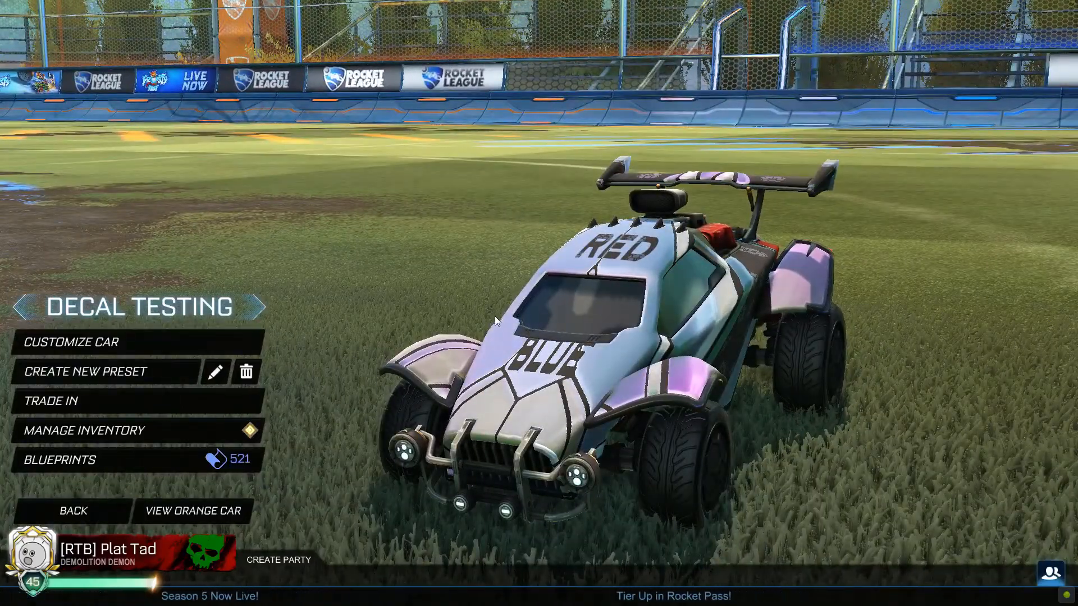
left_click_drag(491, 318, 612, 414)
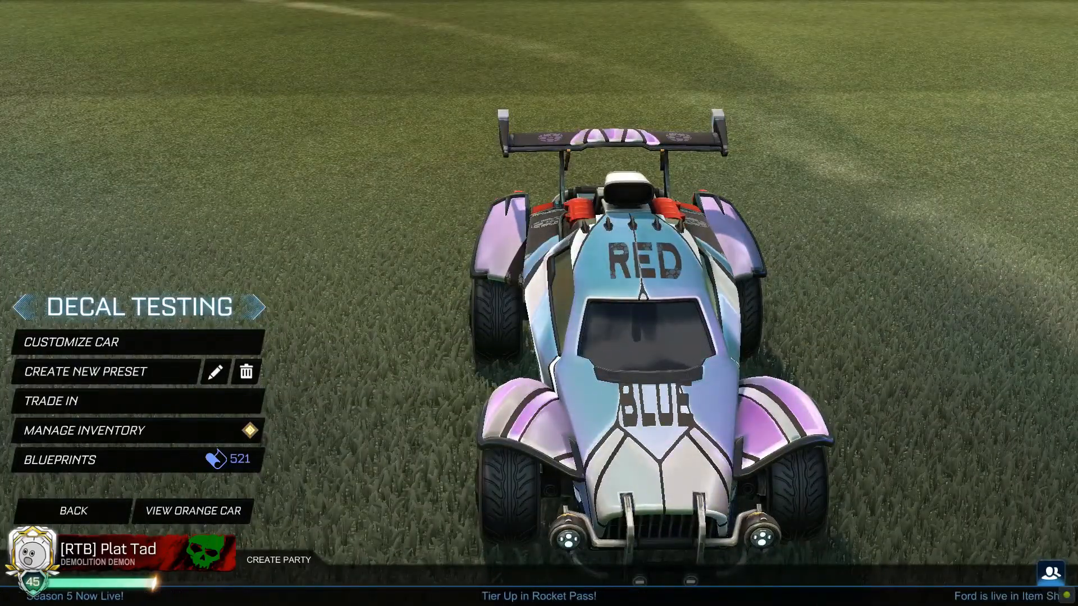
key("alt+Tab")
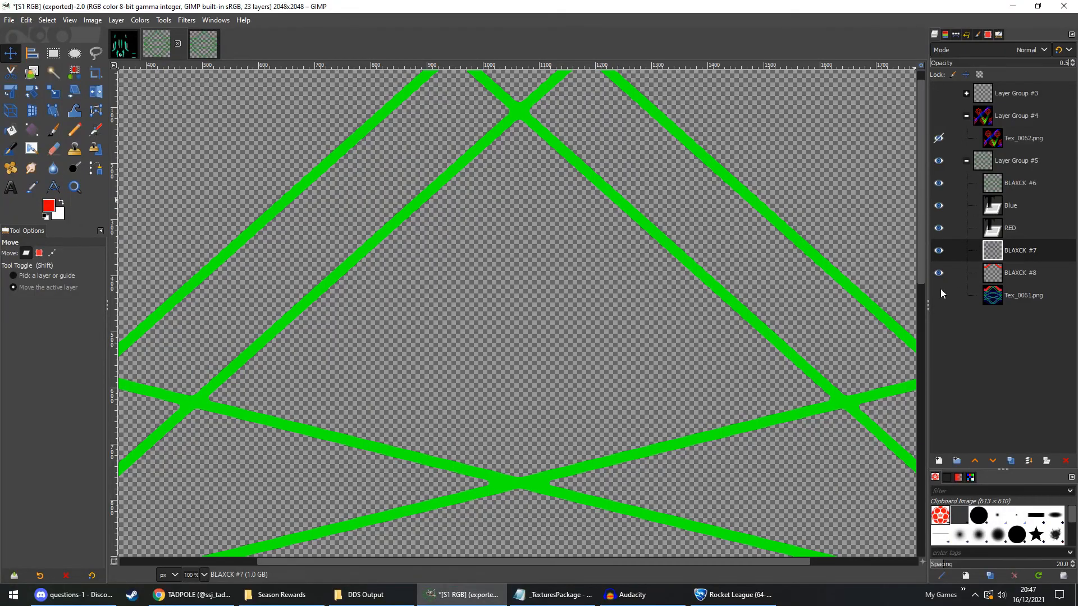
left_click(735, 595)
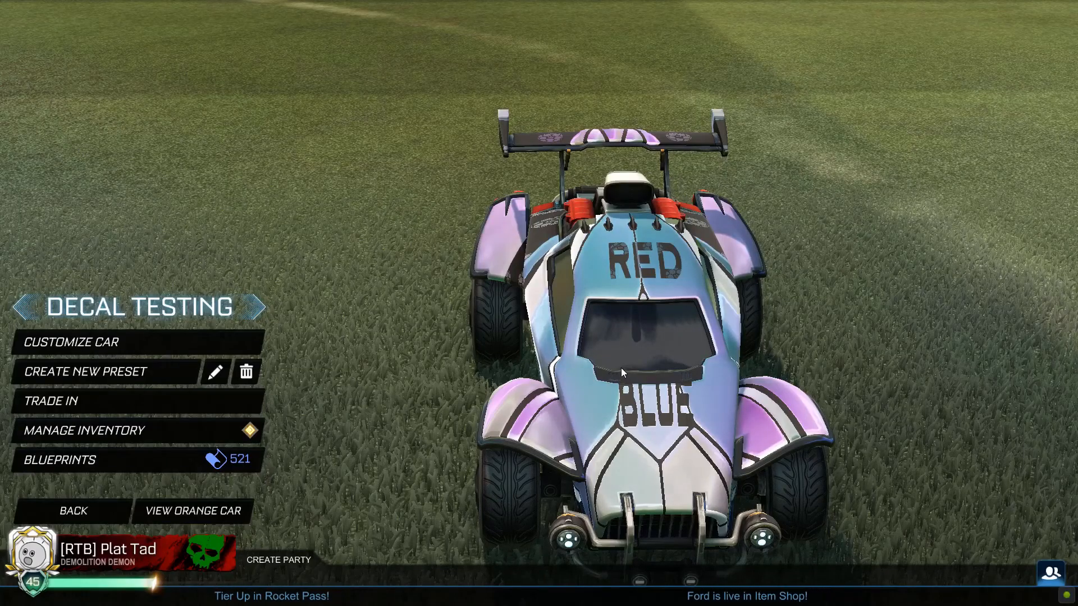
Open the car customization and preview the decal on the Nexus and Masamune bodies.
left_click_drag(621, 368, 694, 479)
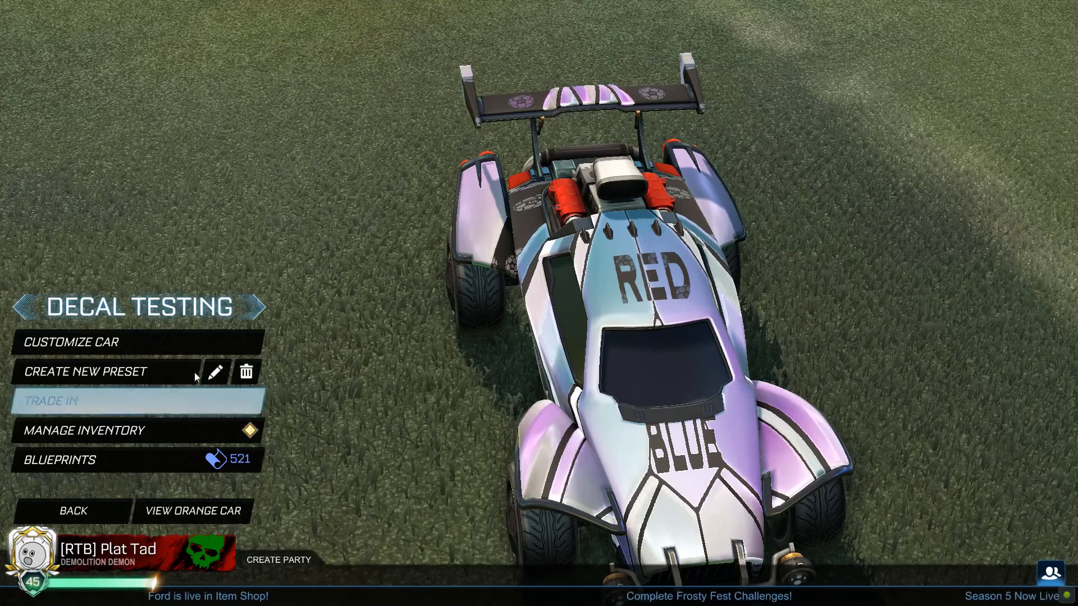
left_click(179, 347)
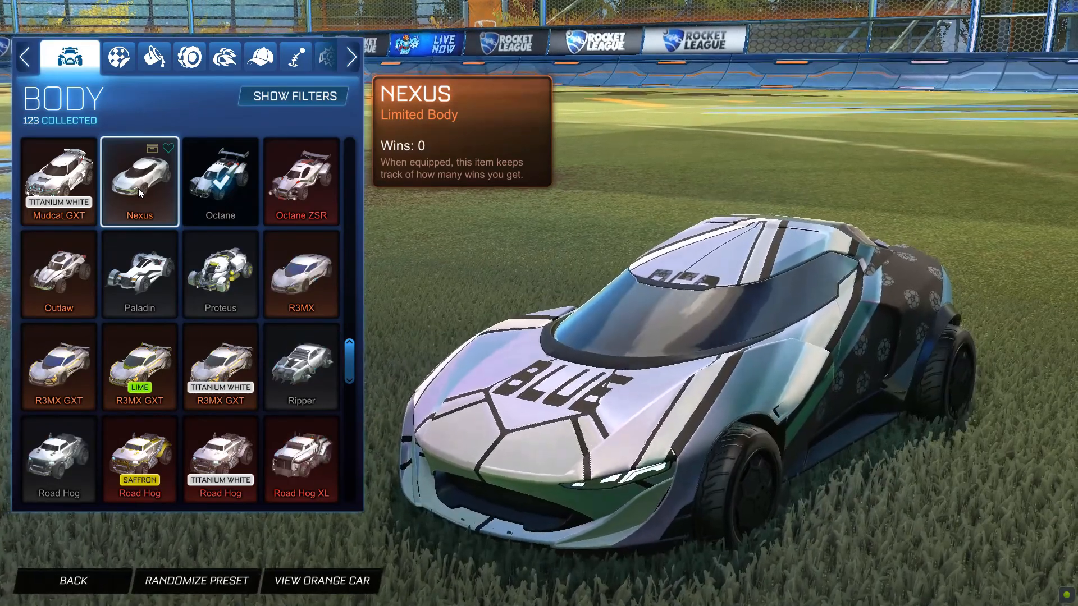
left_click(138, 188)
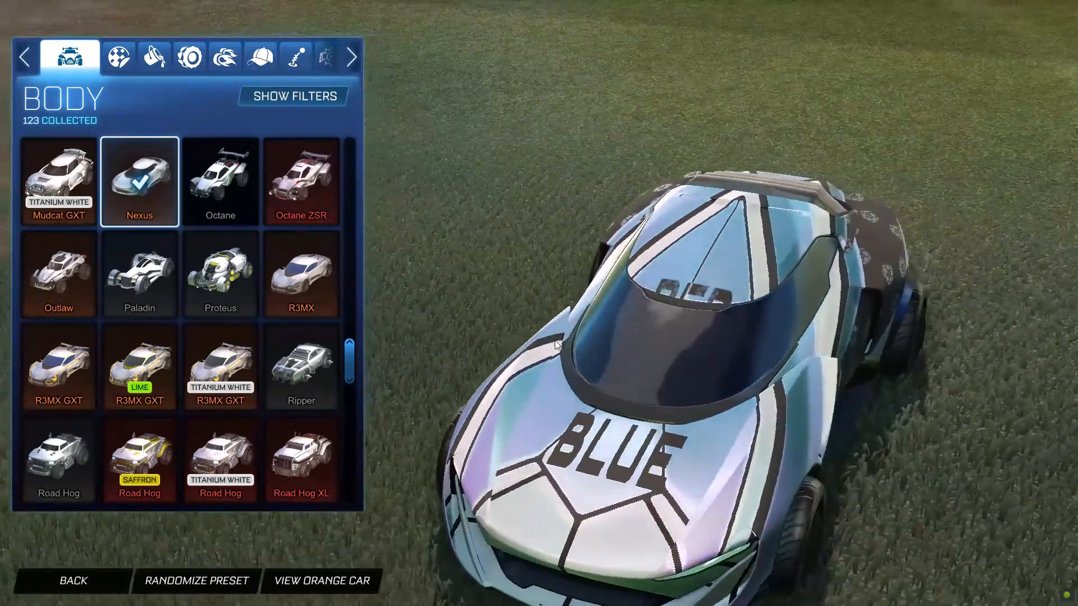
scroll(230, 281, "up", 3)
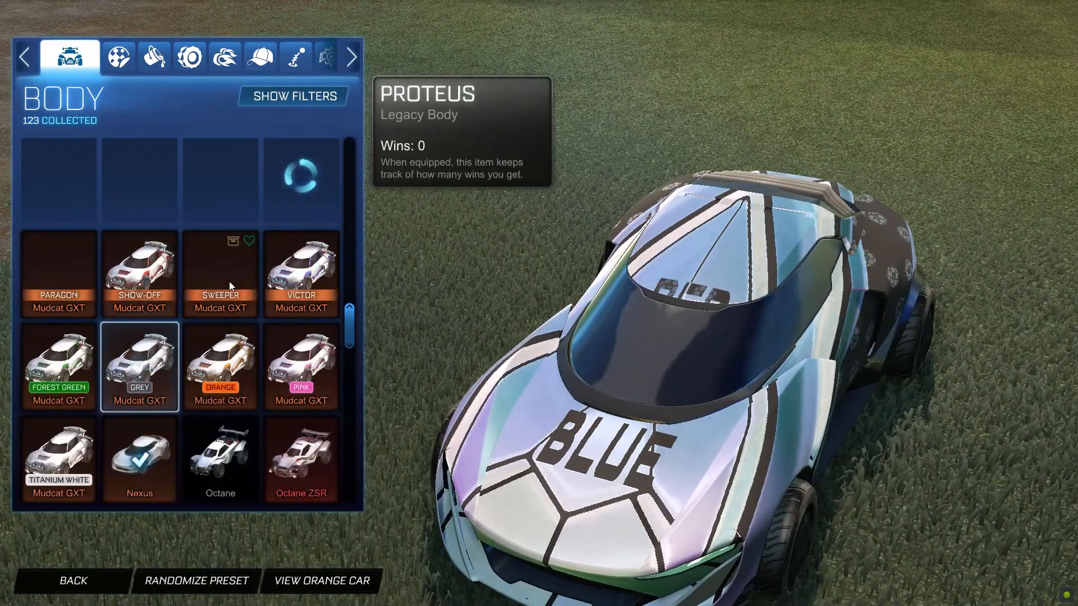
scroll(229, 281, "up", 5)
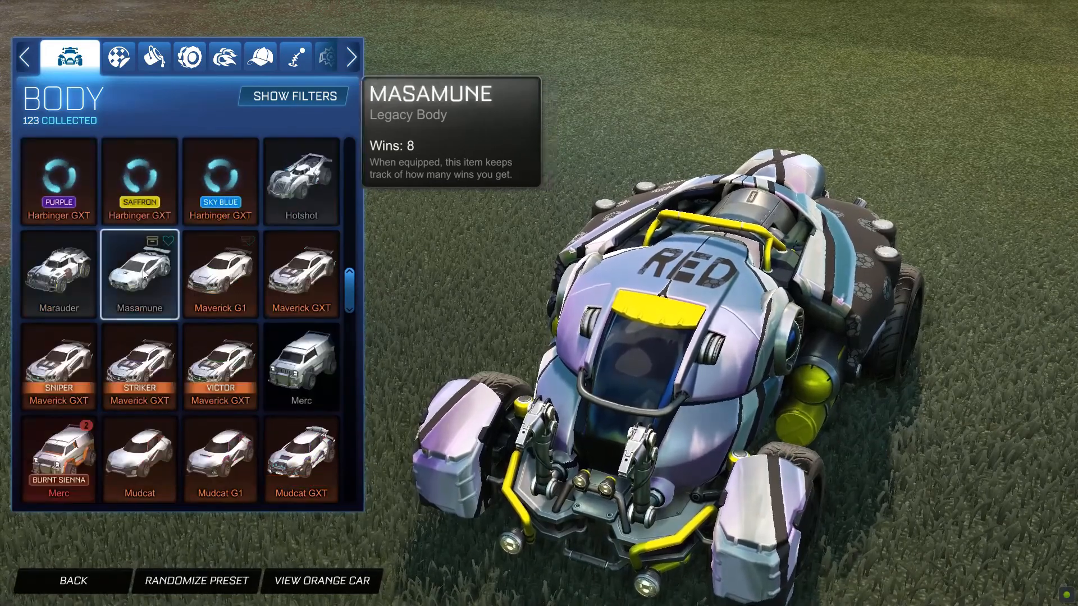
left_click(142, 274)
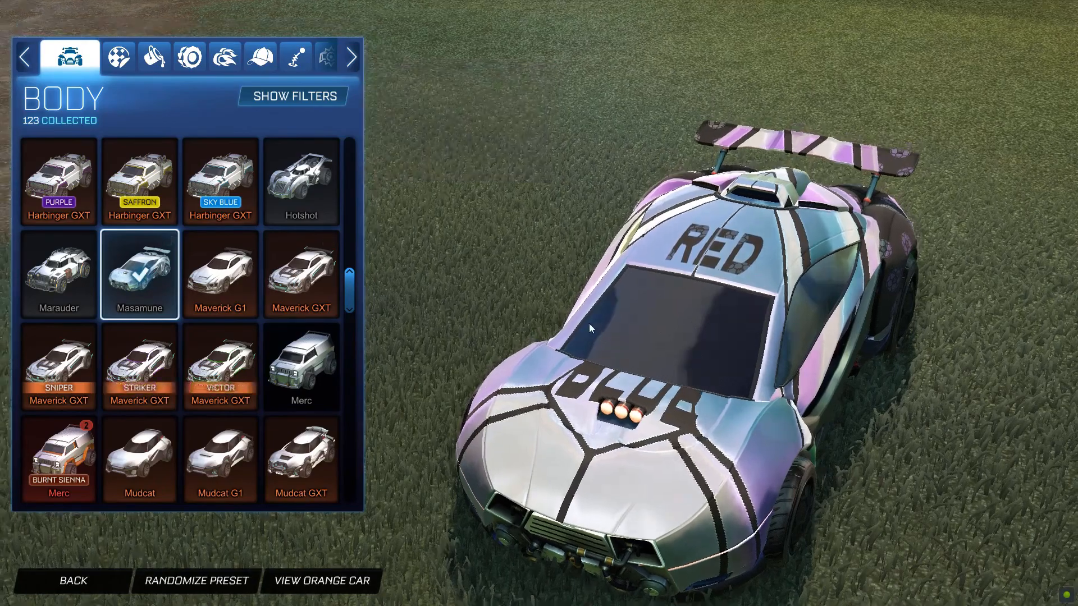
Equip the Acrobat Fennec and the Endo bodies in turn and inspect the decal lettering on each.
scroll(221, 273, "up", 3)
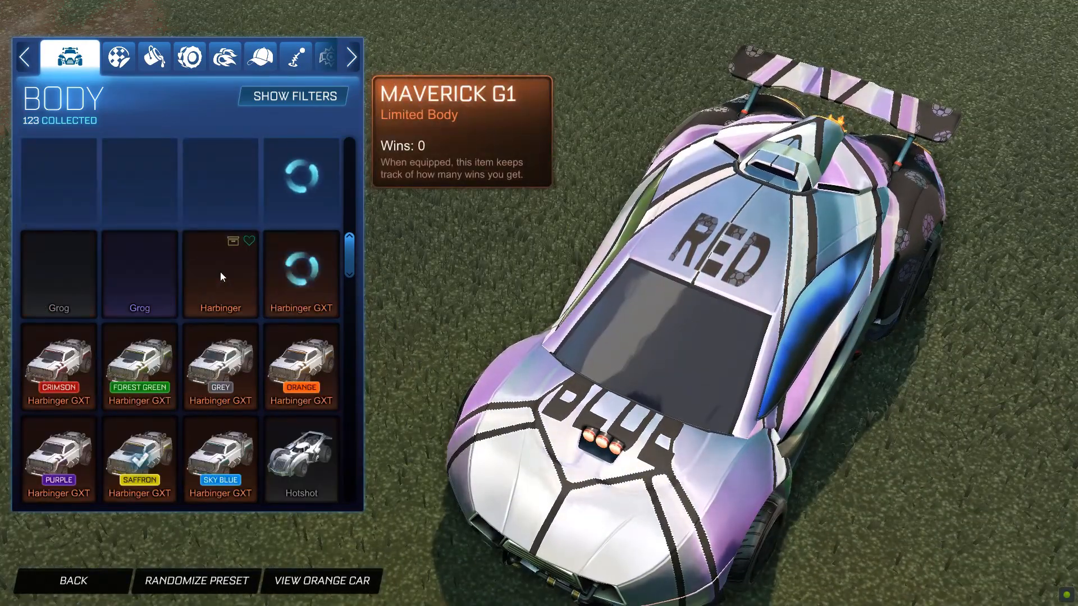
scroll(220, 275, "up", 1)
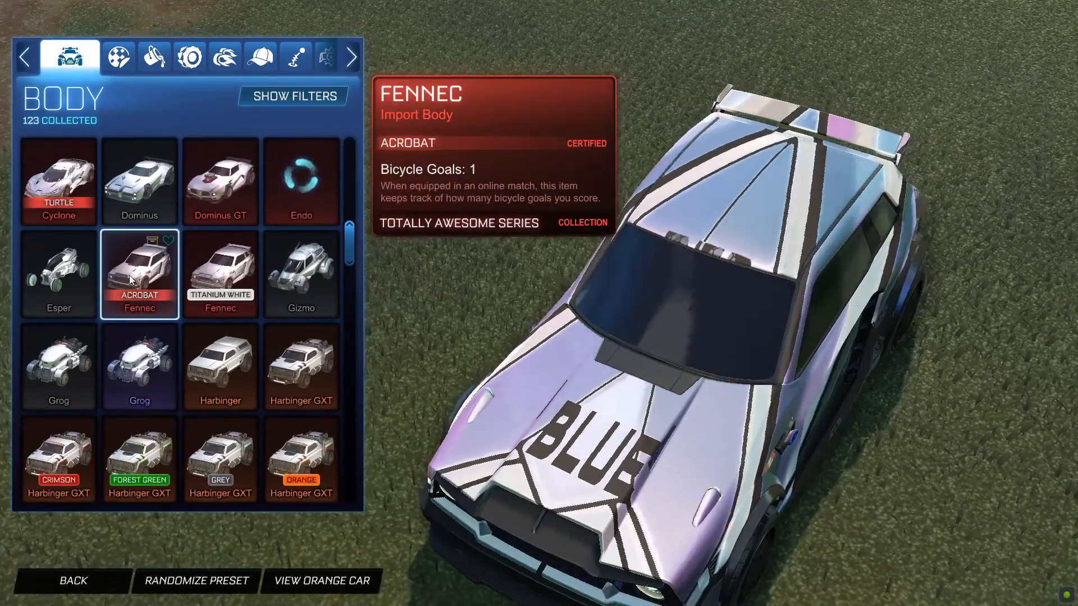
left_click(130, 280)
left_click_drag(671, 262, 731, 247)
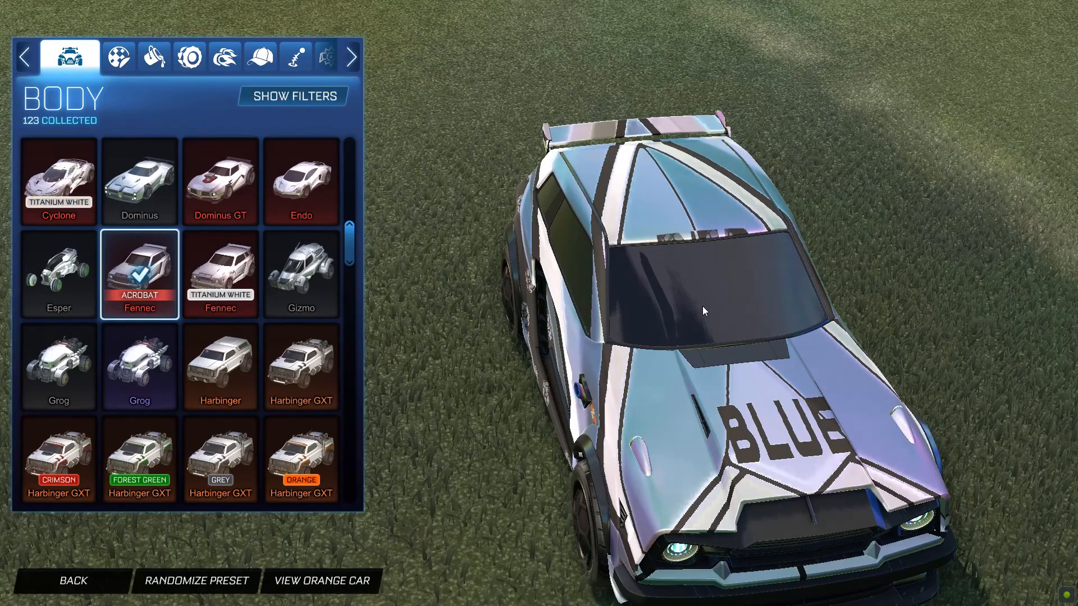
mouse_move(314, 199)
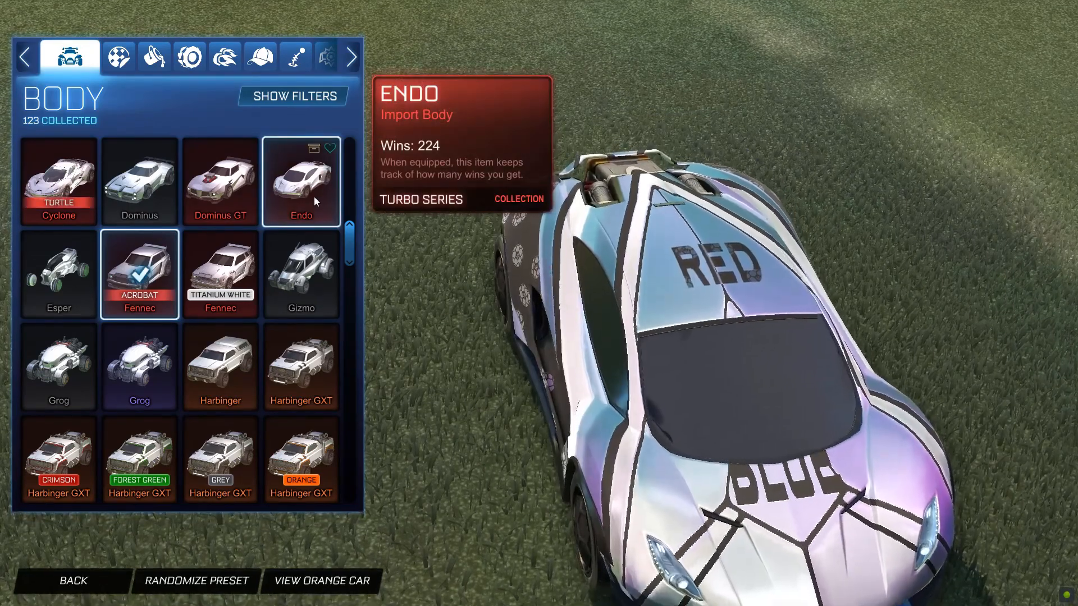
left_click(314, 197)
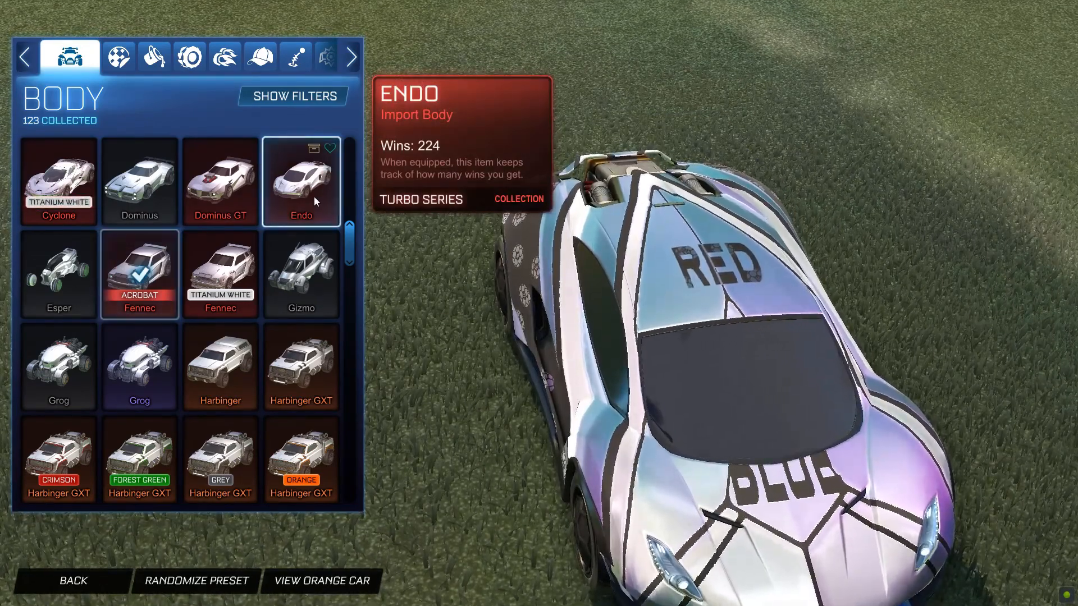
mouse_move(650, 314)
left_mouse_down()
mouse_move(738, 308)
mouse_move(687, 325)
mouse_move(605, 325)
mouse_move(721, 259)
left_mouse_up()
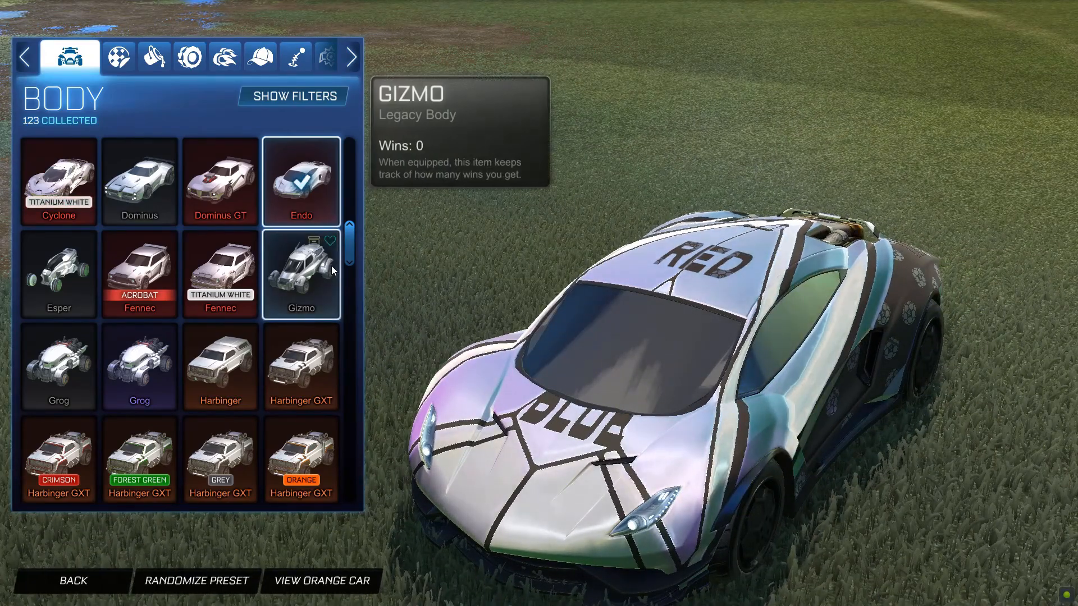
Inspect the decal on the Dominus body from several angles and re-equip the Octane.
mouse_move(148, 199)
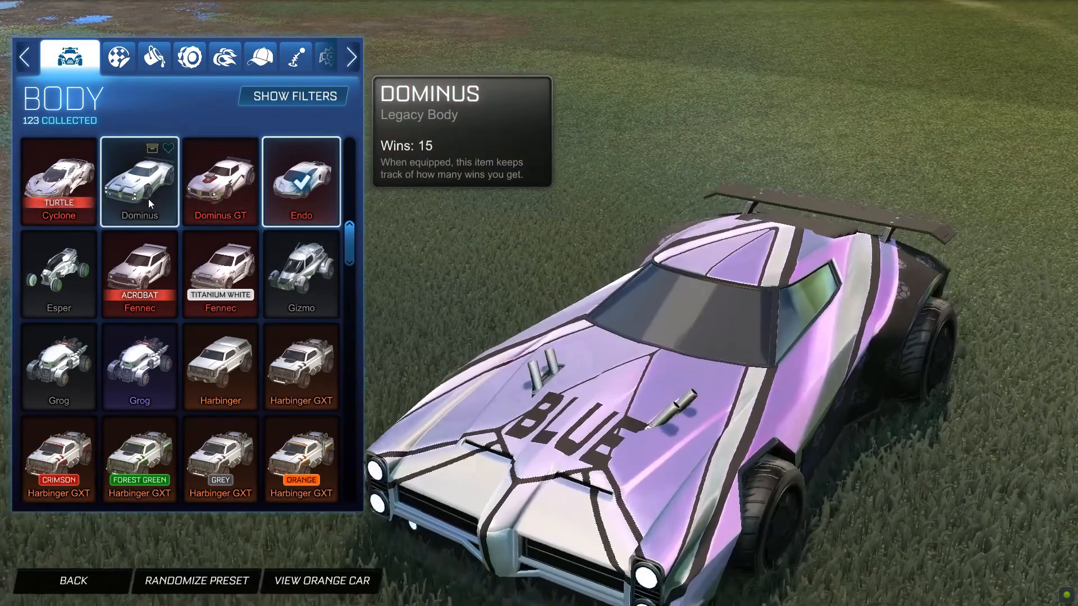
left_click(148, 198)
left_click_drag(673, 371, 797, 346)
mouse_move(688, 329)
left_mouse_down()
mouse_move(721, 320)
mouse_move(649, 324)
mouse_move(701, 301)
mouse_move(551, 300)
mouse_move(680, 339)
left_mouse_up()
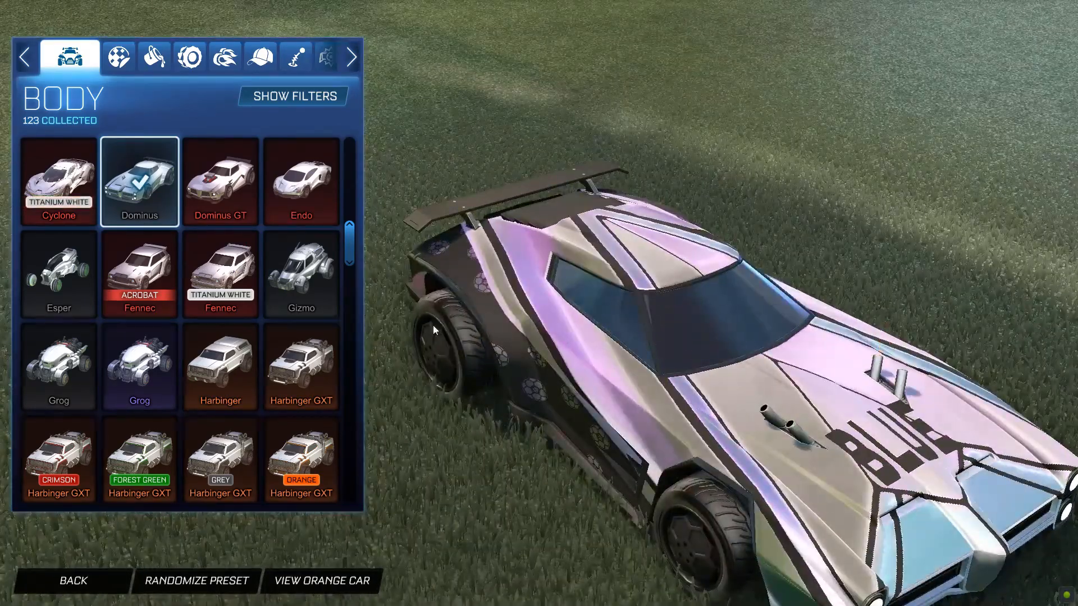
scroll(236, 328, "down", 10)
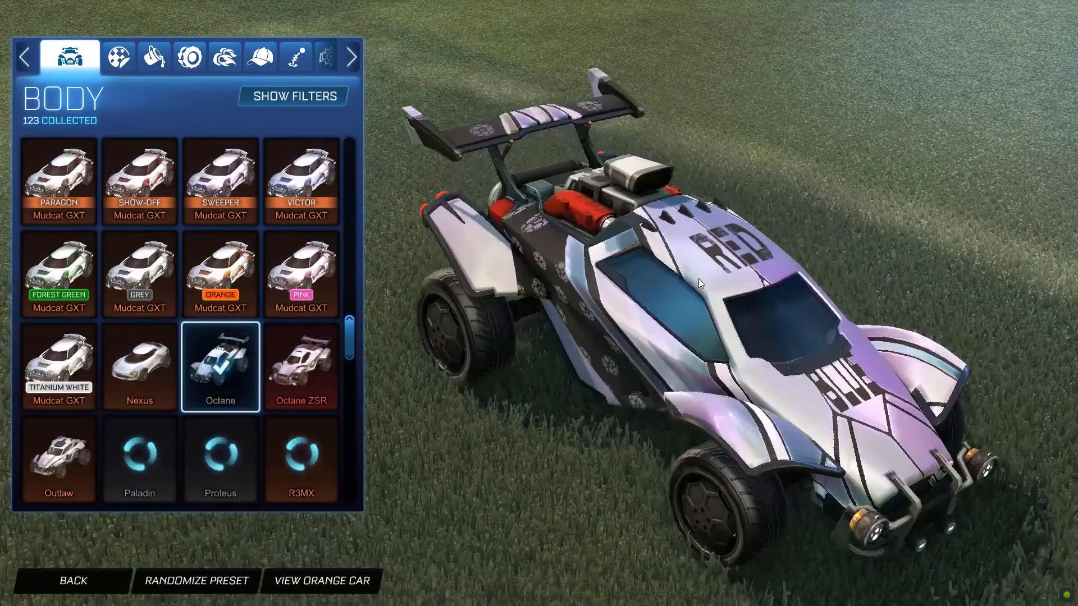
Leave the garage, open AlphaConsole, and preview the body texture parameters of the MG-88 Octane Endpoint decal, including Decal1.
key("Escape")
key("Escape")
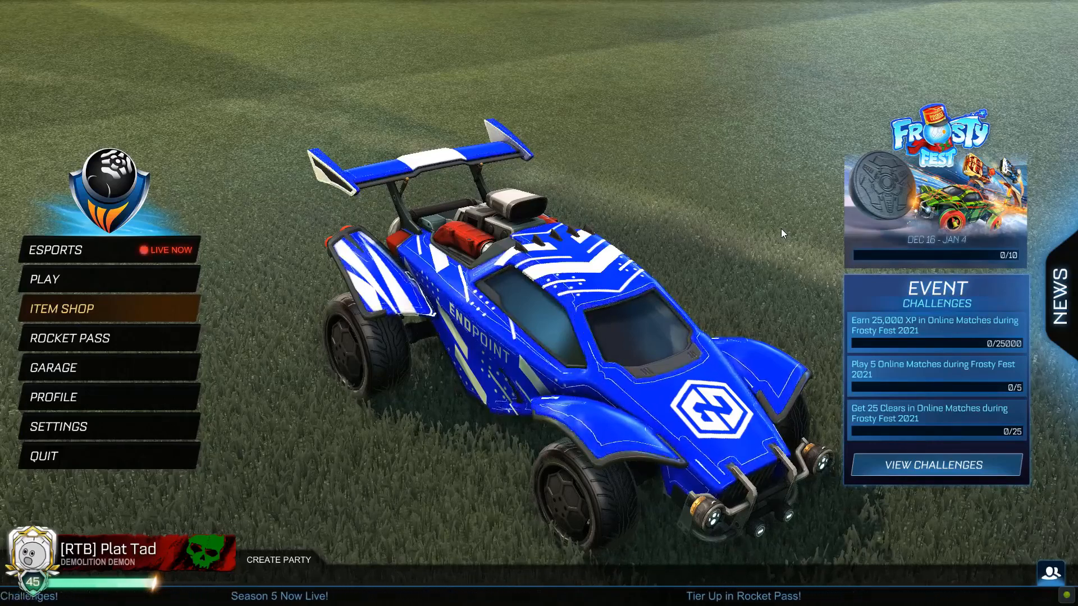
key("F5")
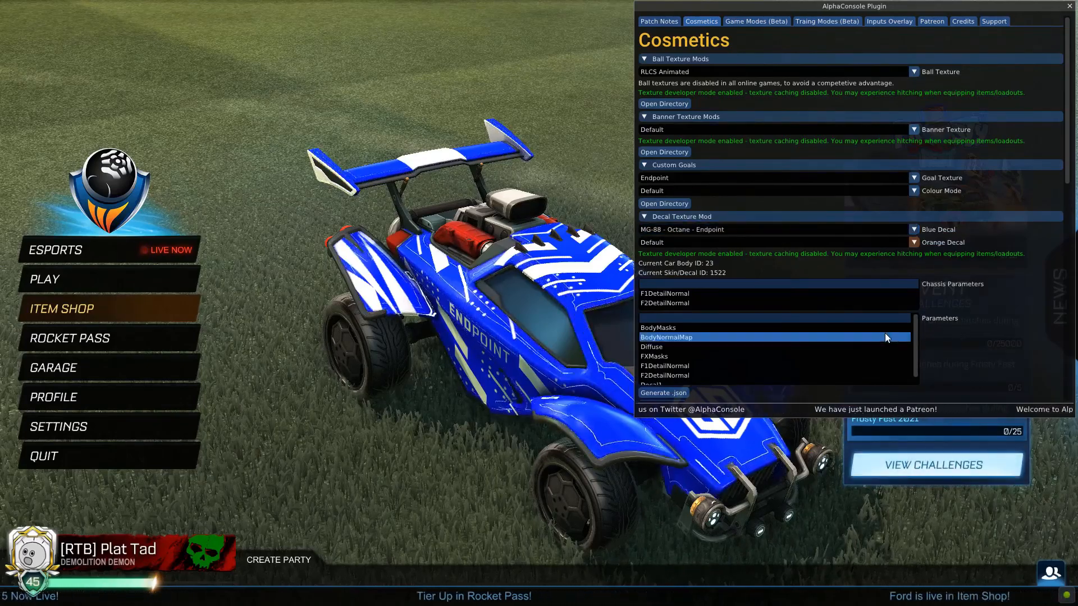
left_click(818, 336)
left_click(813, 347)
left_click(813, 357)
left_click(812, 366)
left_click(808, 373)
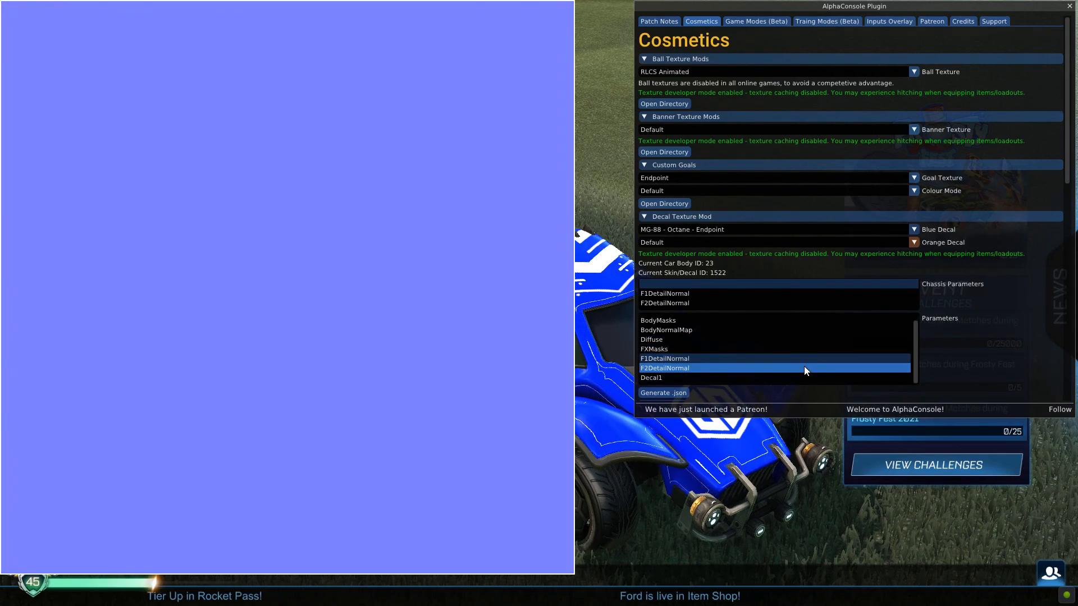
left_click(797, 376)
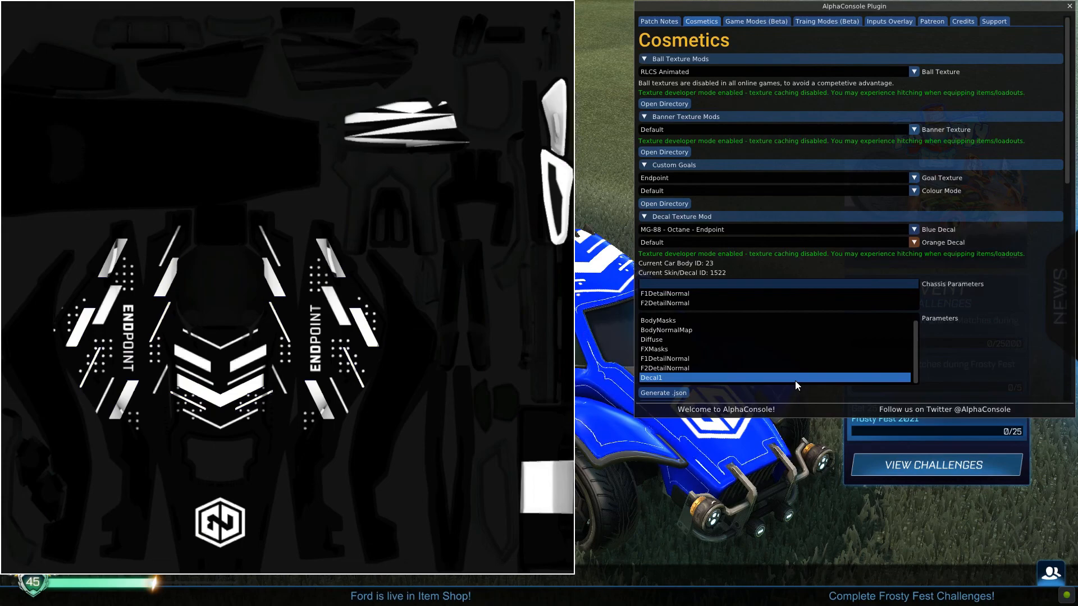
scroll(739, 326, "up", 1)
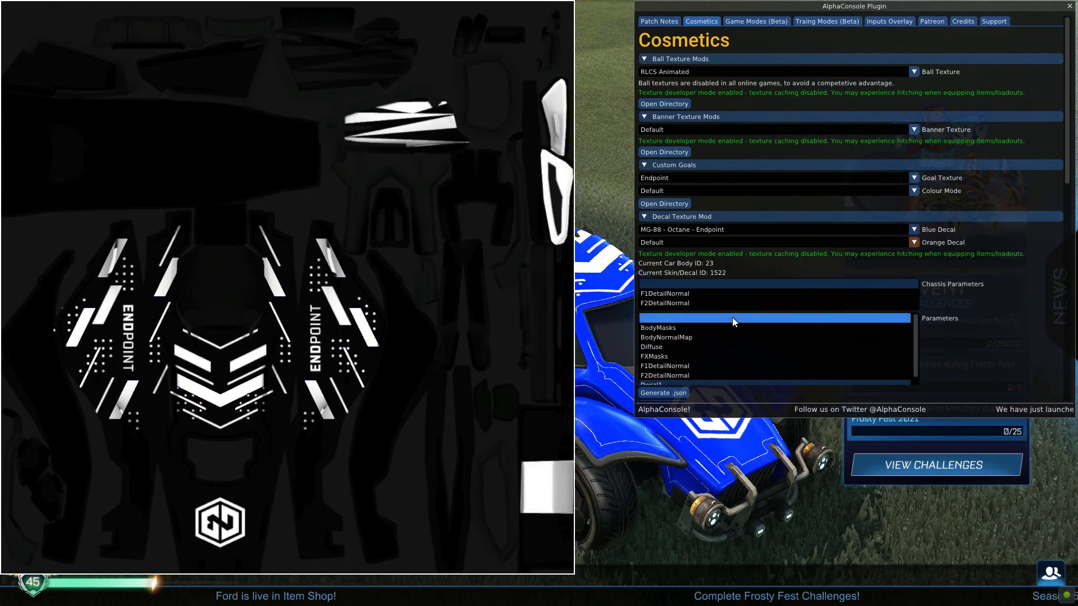
Switch to GIMP and paint a white 6, 9, X and smiley on the BLAXCK #41 layer with the size 21 hard brush.
key("alt+Tab")
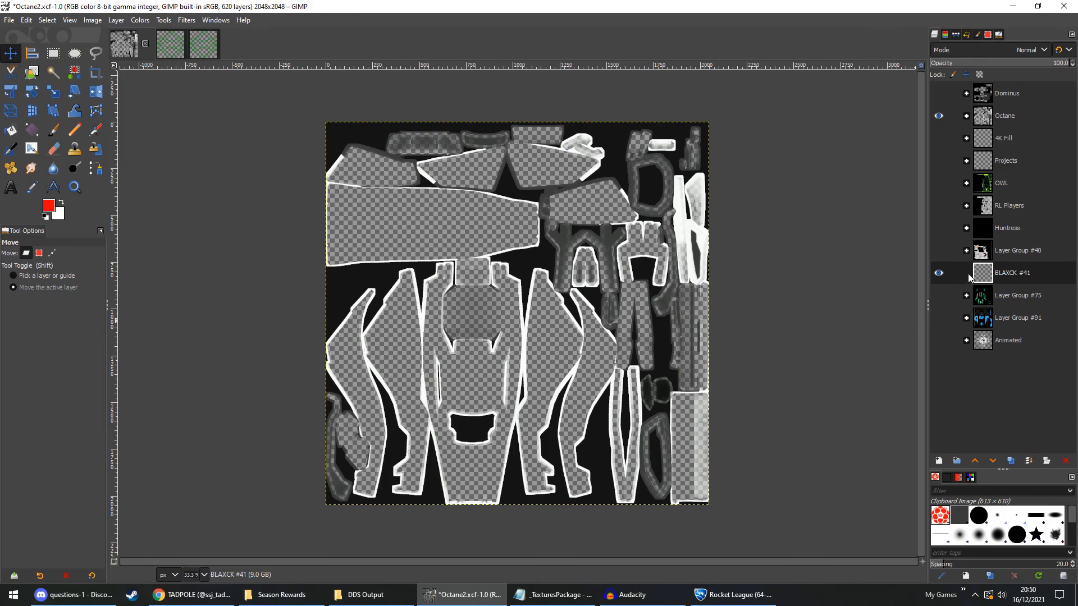
left_click(57, 213)
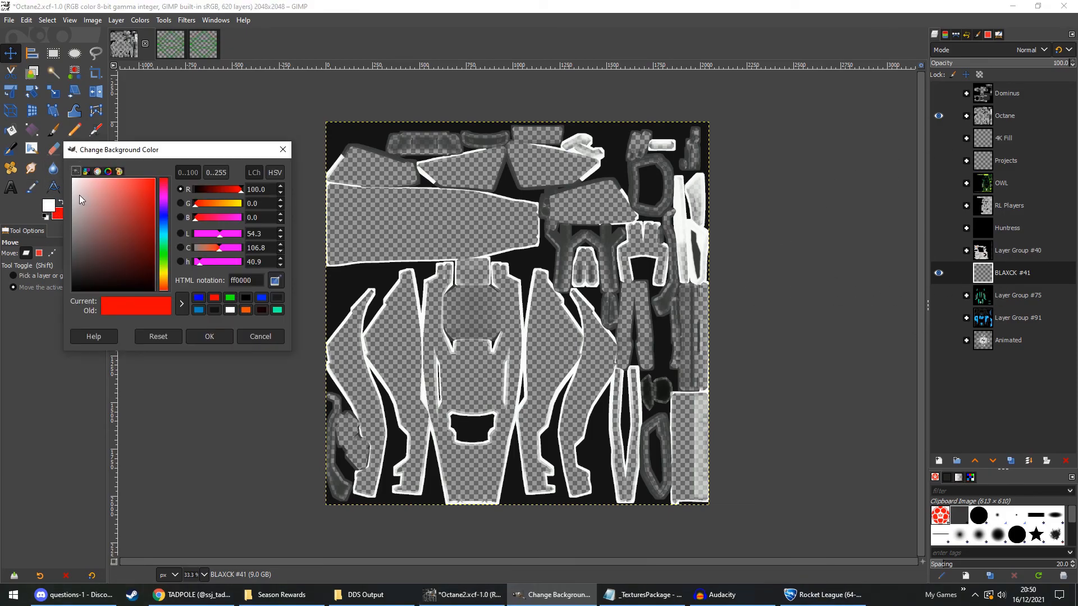
left_click(81, 196)
left_click(212, 337)
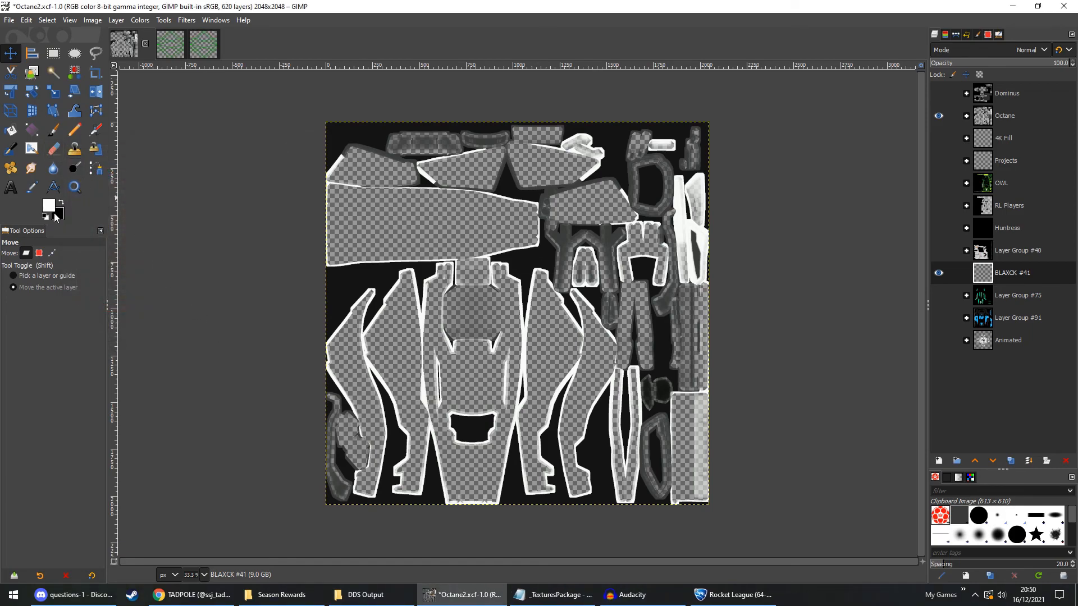
left_click(54, 130)
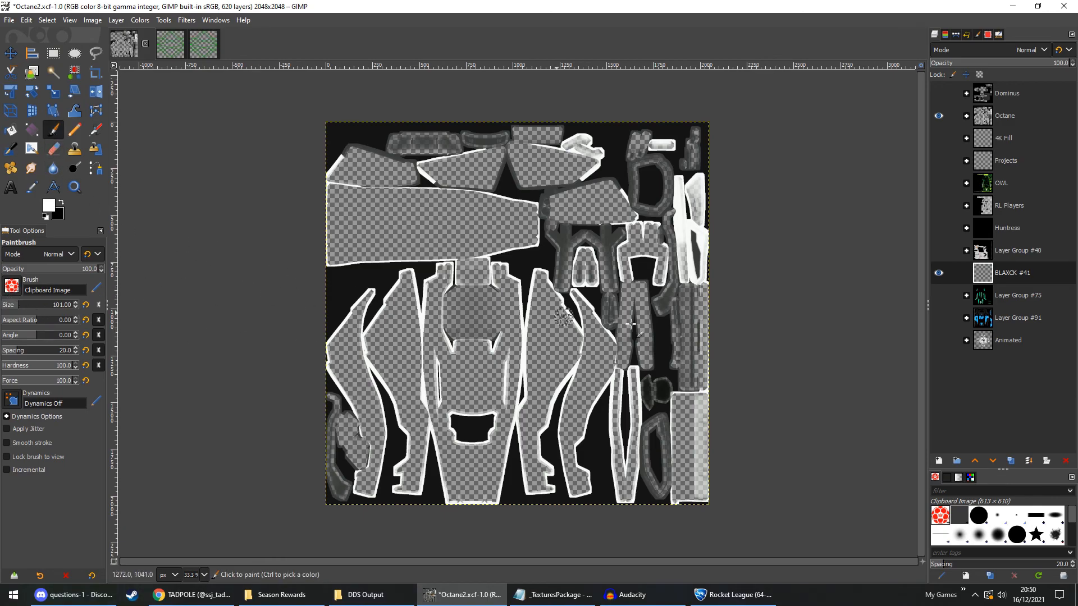
left_click(980, 515)
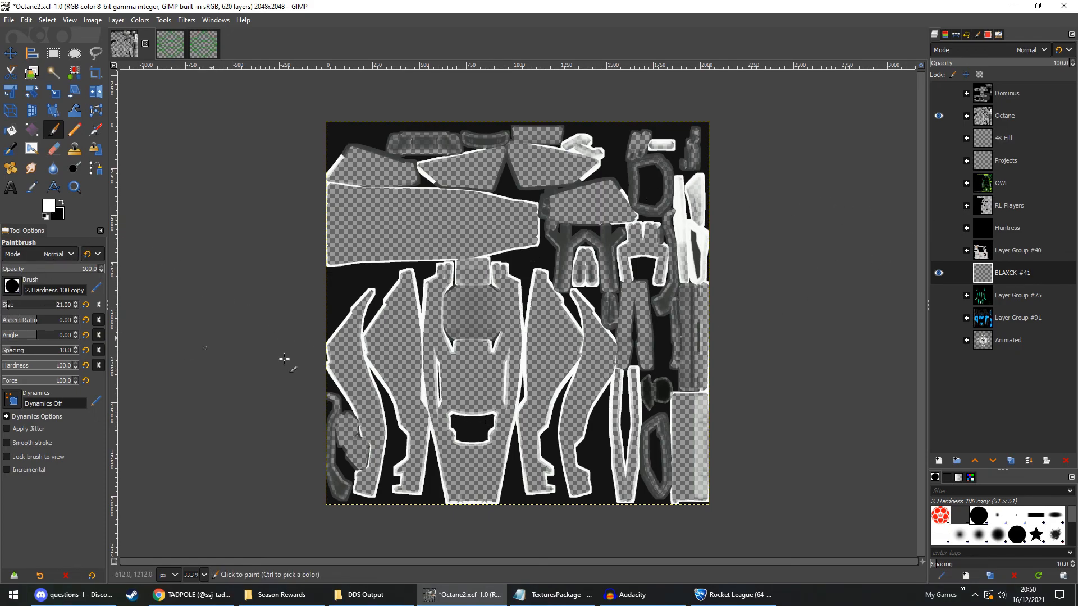
mouse_move(448, 371)
left_mouse_down()
mouse_move(498, 402)
mouse_move(475, 383)
left_mouse_up()
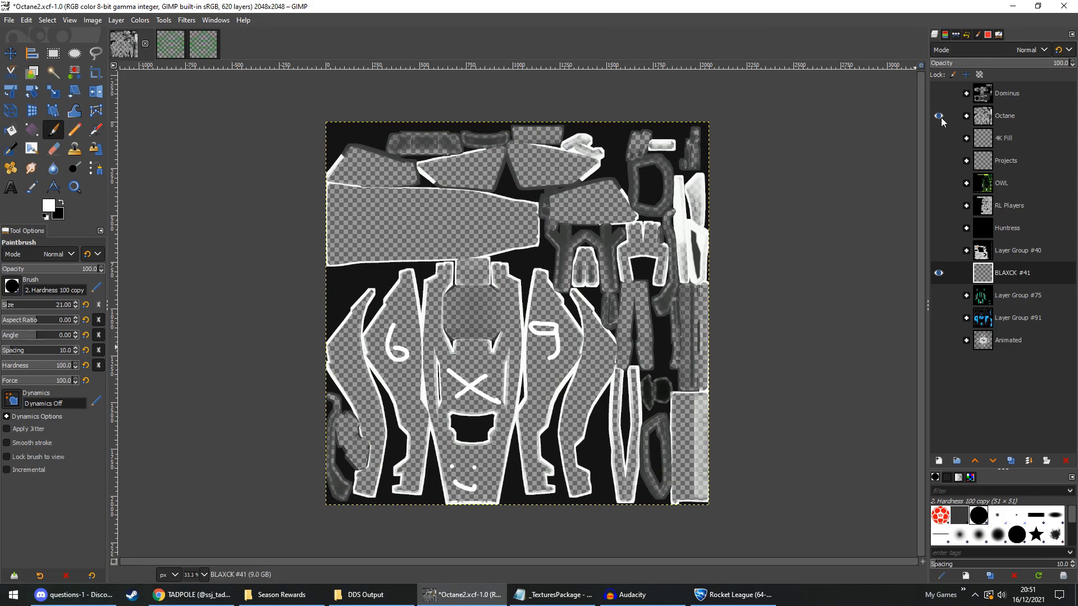
Move the BLAXCK #41 layer above Huntress, show Huntress as the black background, and hide the Octane template.
left_click_drag(985, 272, 983, 237)
left_click(938, 250)
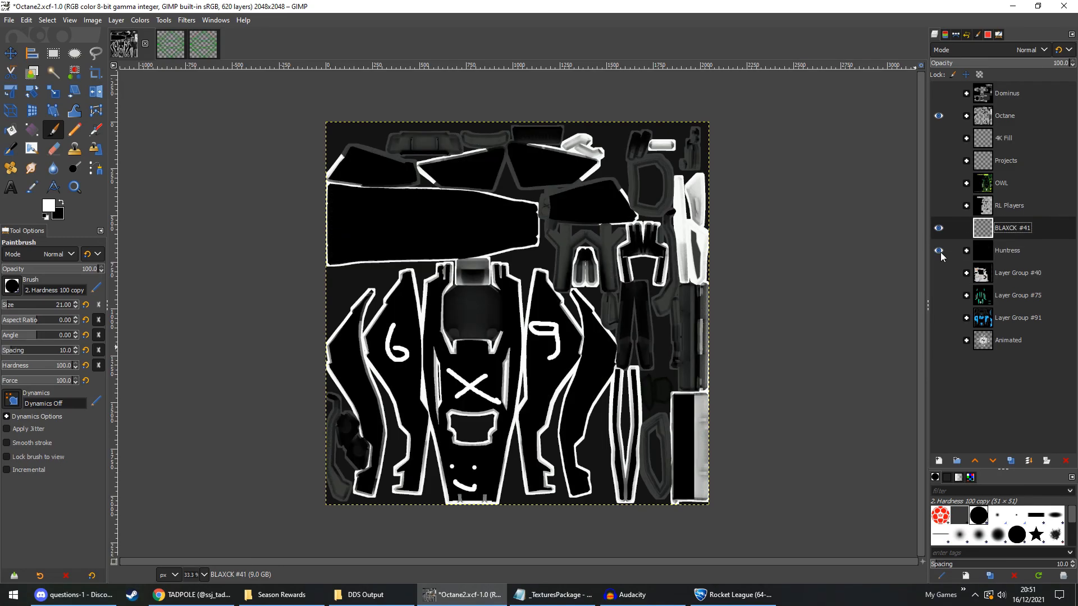
left_click(938, 115)
Export the image as Octane2.png to the MG-88 folder inside the animated decals folder of DecalTextures, keeping the PNG options.
left_click(9, 19)
left_click(48, 195)
left_click(503, 87)
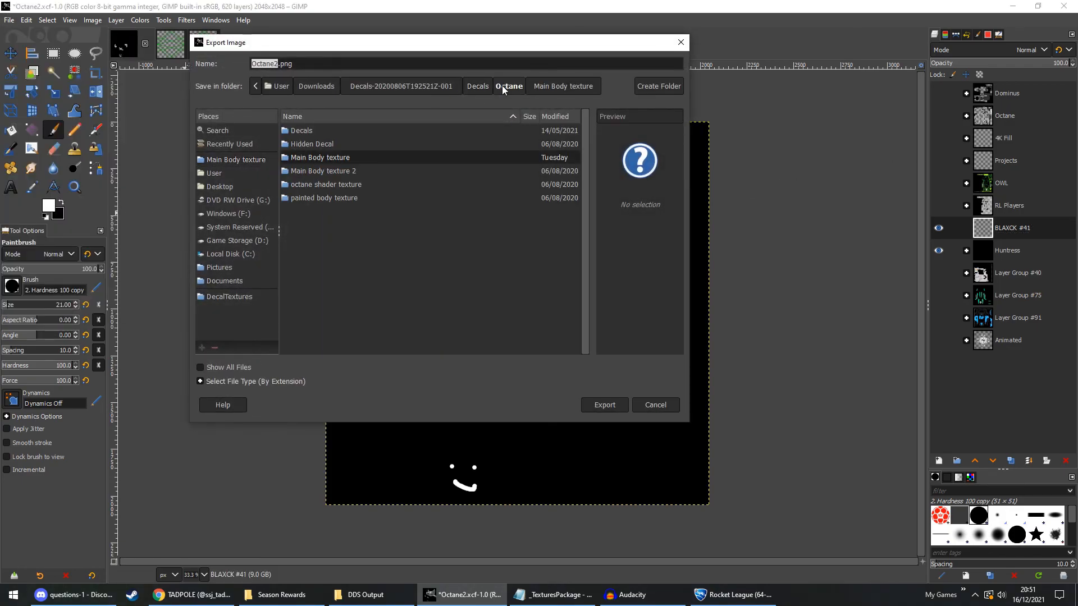
left_click(232, 295)
scroll(349, 308, "down", 5)
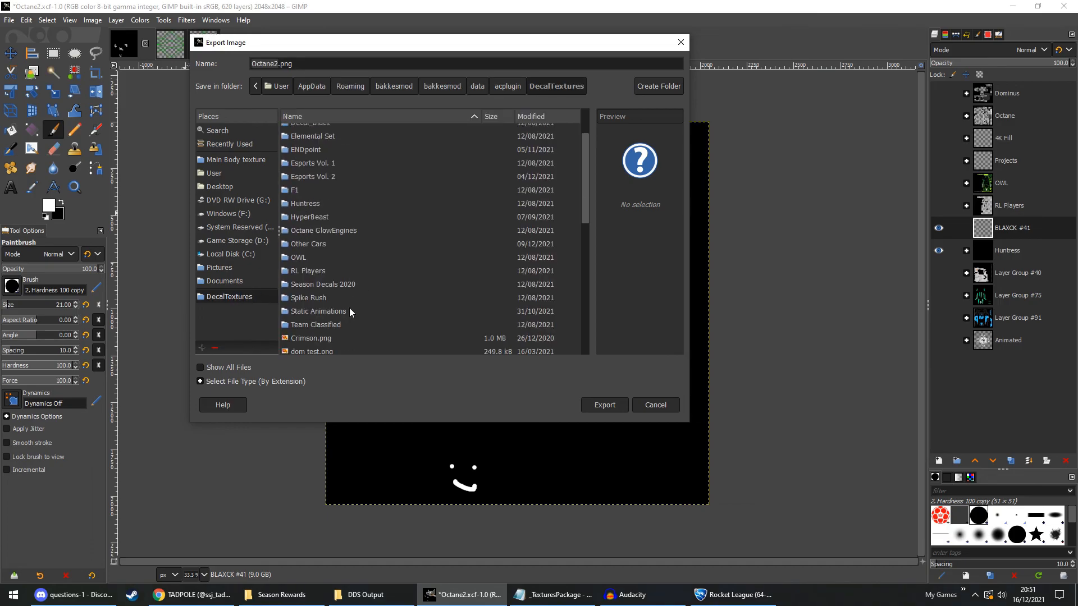
scroll(349, 307, "up", 3)
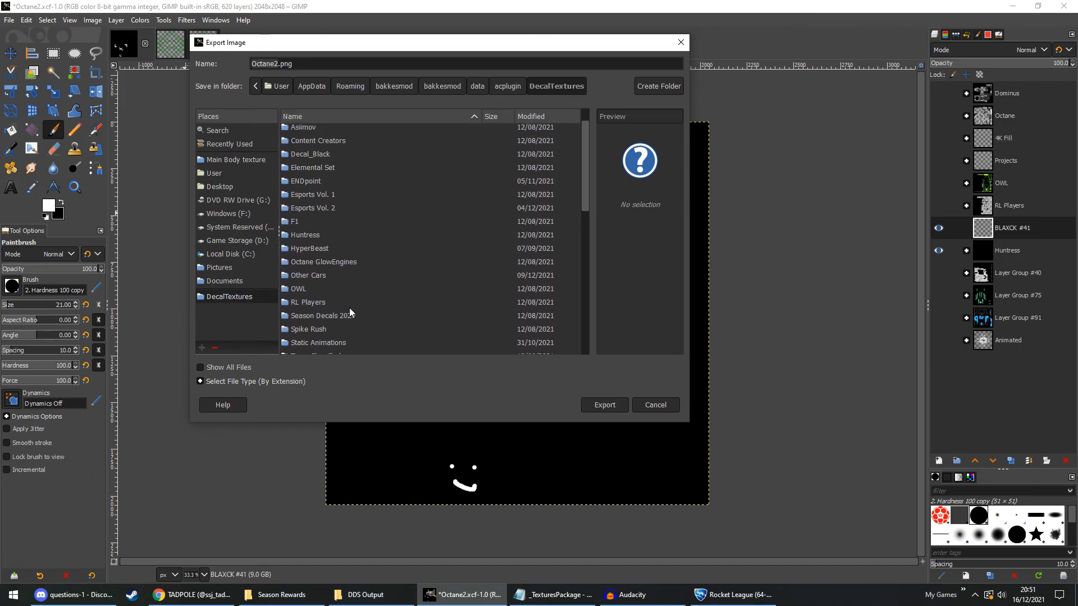
scroll(349, 308, "up", 1)
double_click(302, 142)
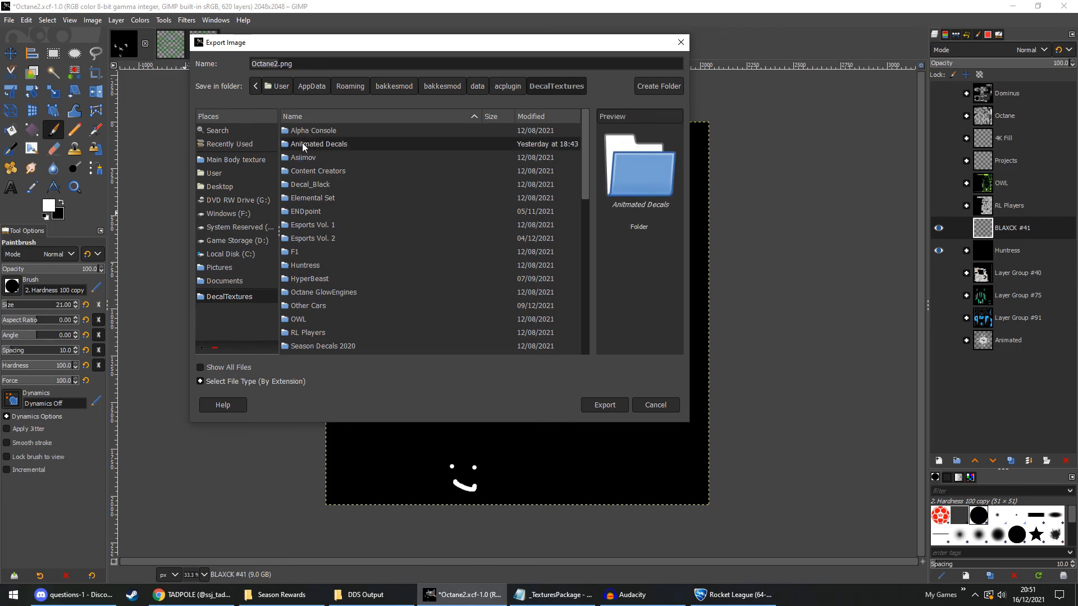
double_click(325, 261)
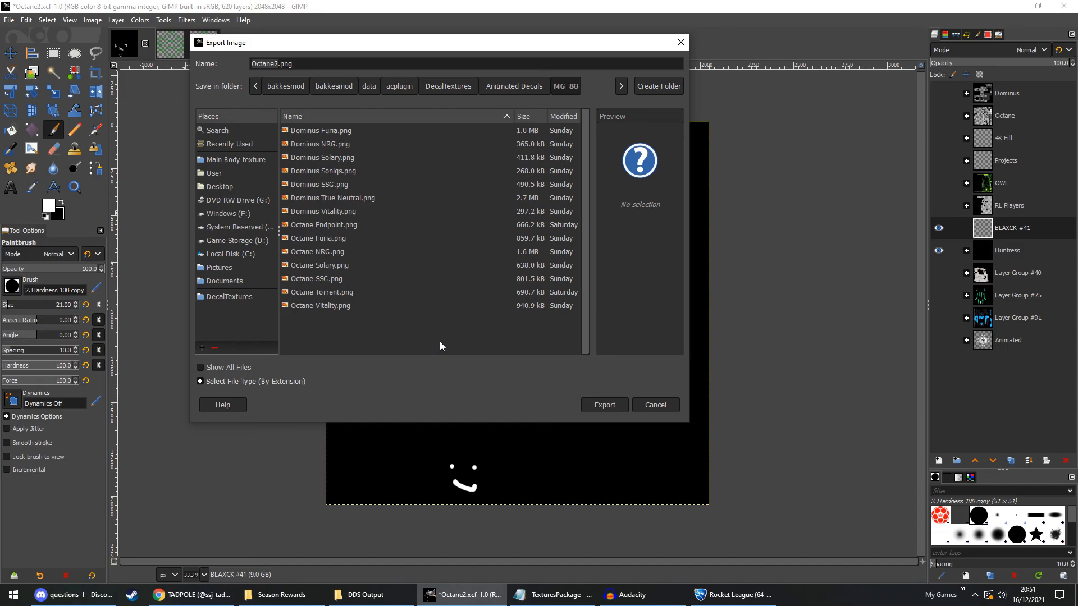
left_click(605, 405)
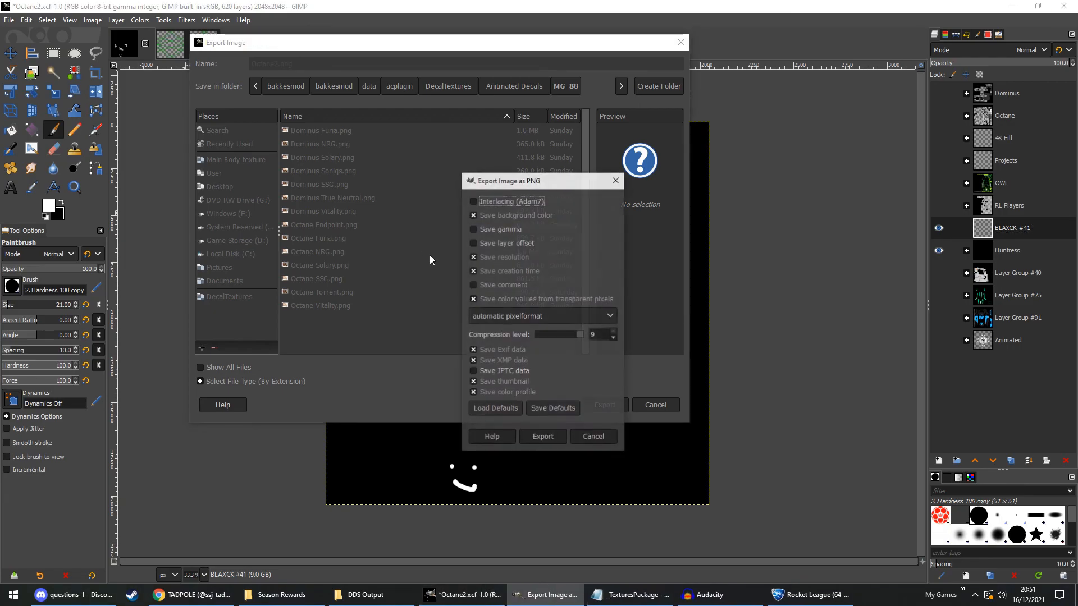
left_click(543, 437)
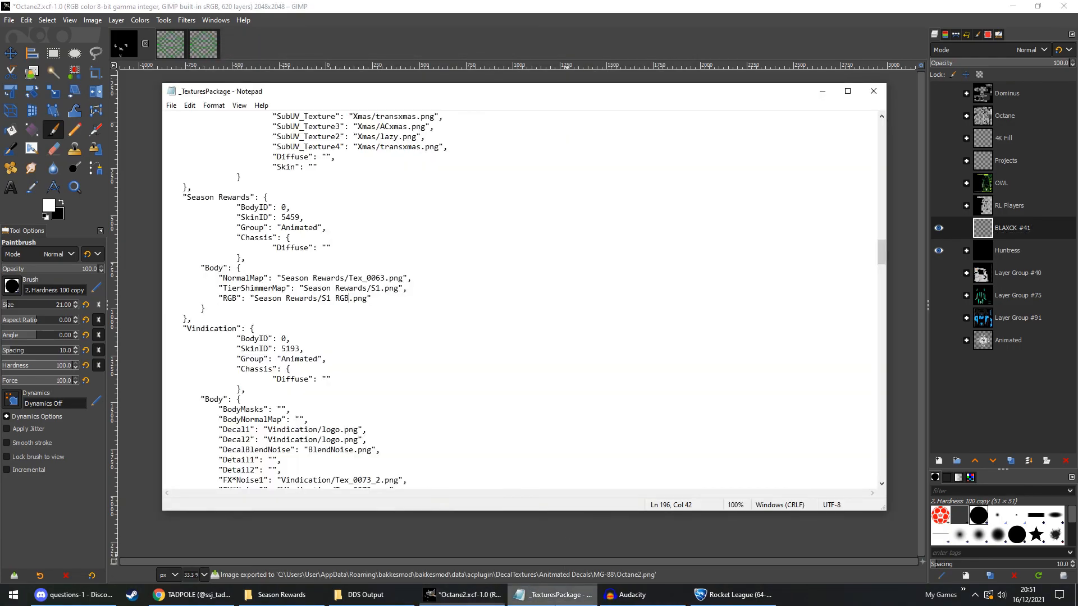
Copy the complete "Octane - Solary" MG-88 entry in _TexturesPackage.
scroll(652, 282, "down", 20)
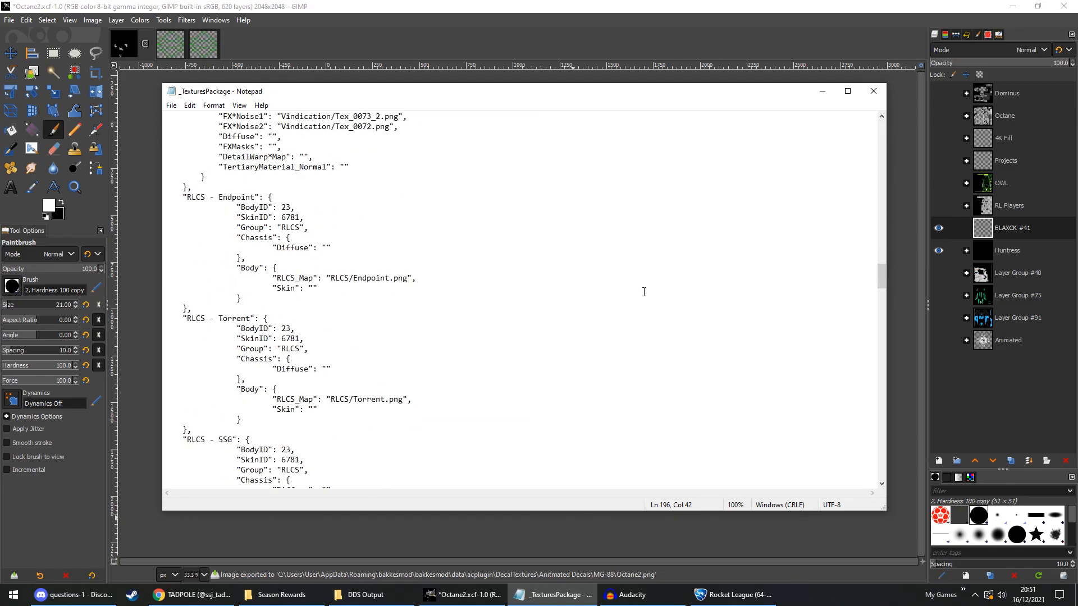
scroll(644, 291, "down", 20)
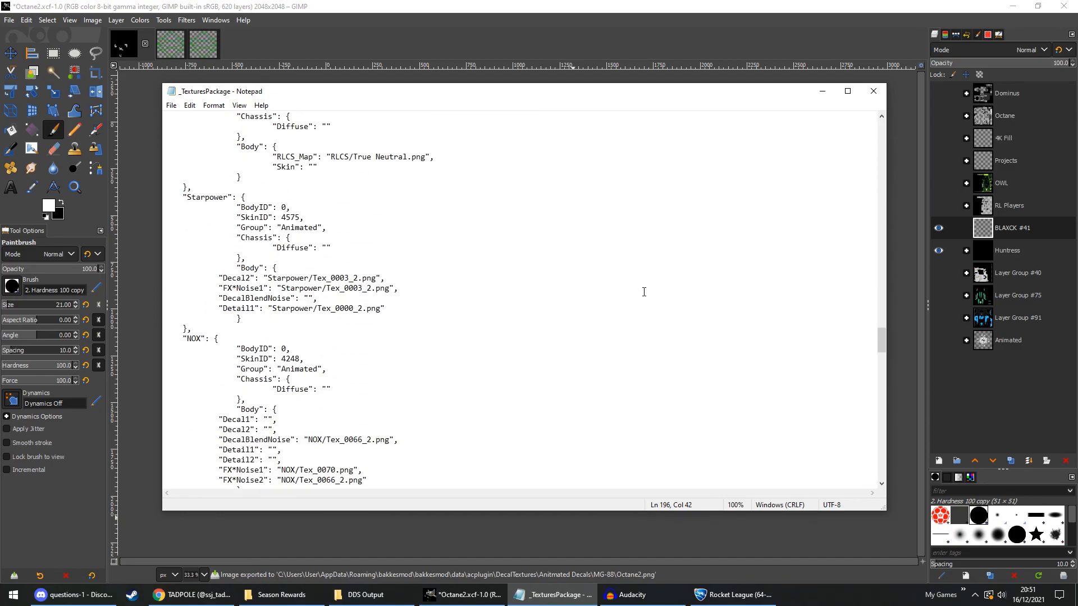
scroll(644, 292, "down", 12)
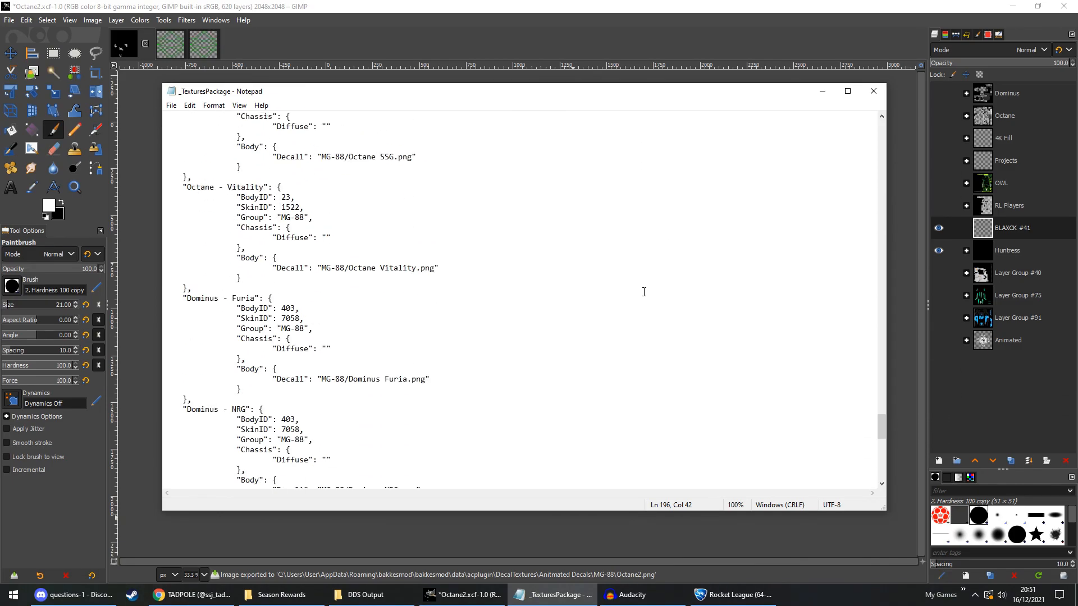
left_click_drag(880, 425, 873, 404)
left_click_drag(208, 382, 117, 280)
key("ctrl+c")
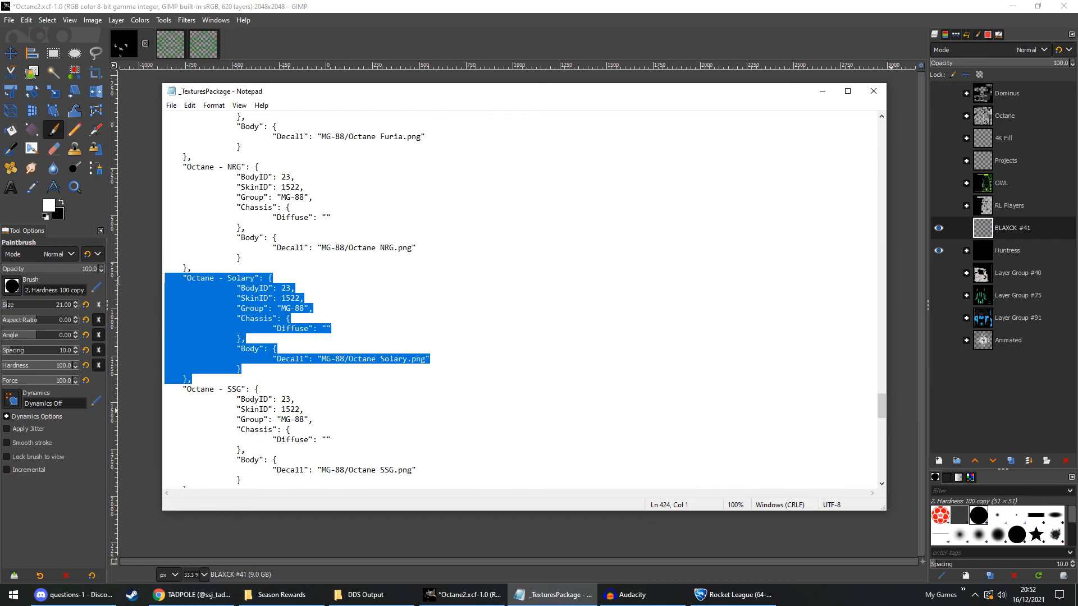
Paste the copied entry after "Dominus - Vitality" at the end of the file, separated by a comma, and name it "Octane - TEST".
scroll(433, 377, "down", 10)
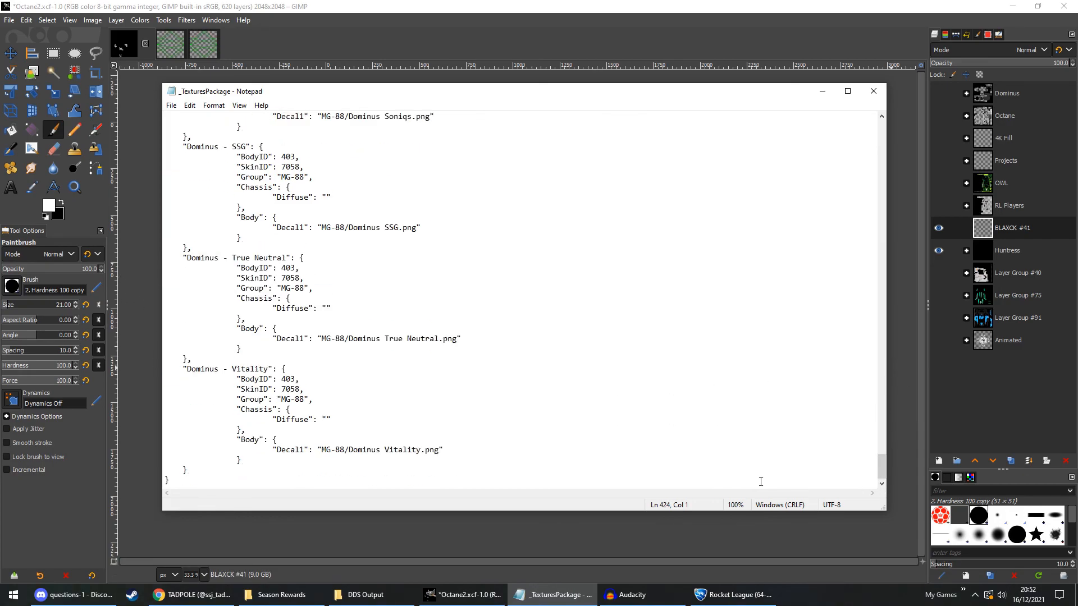
type(",")
key("Return")
key("ctrl+v")
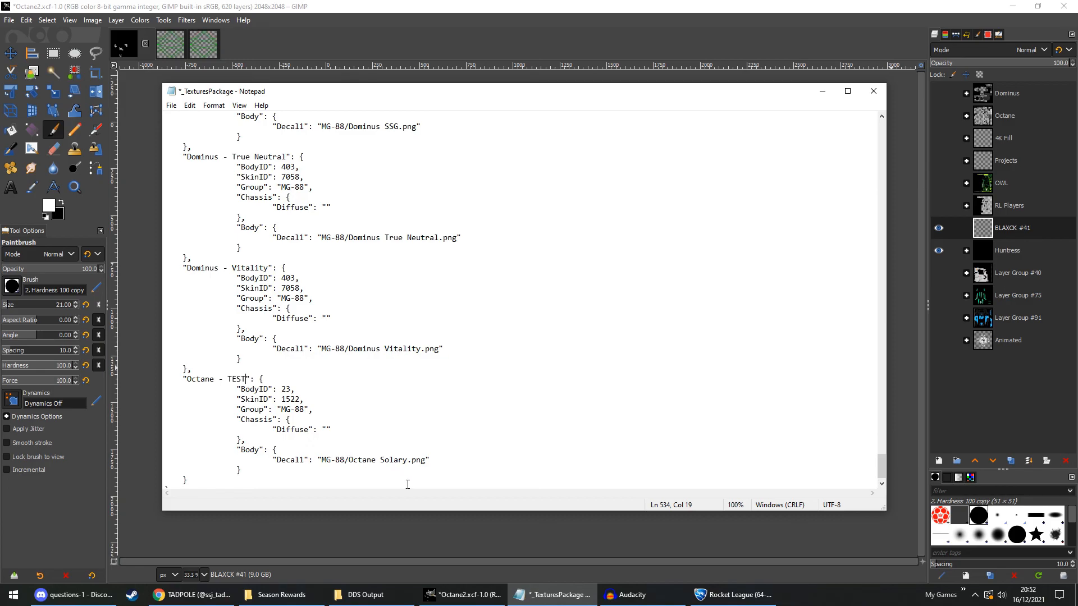
Copy the file name of the Octane2 texture from the MG-88 folder in the animated decals directory.
left_click(278, 595)
key("alt+Up")
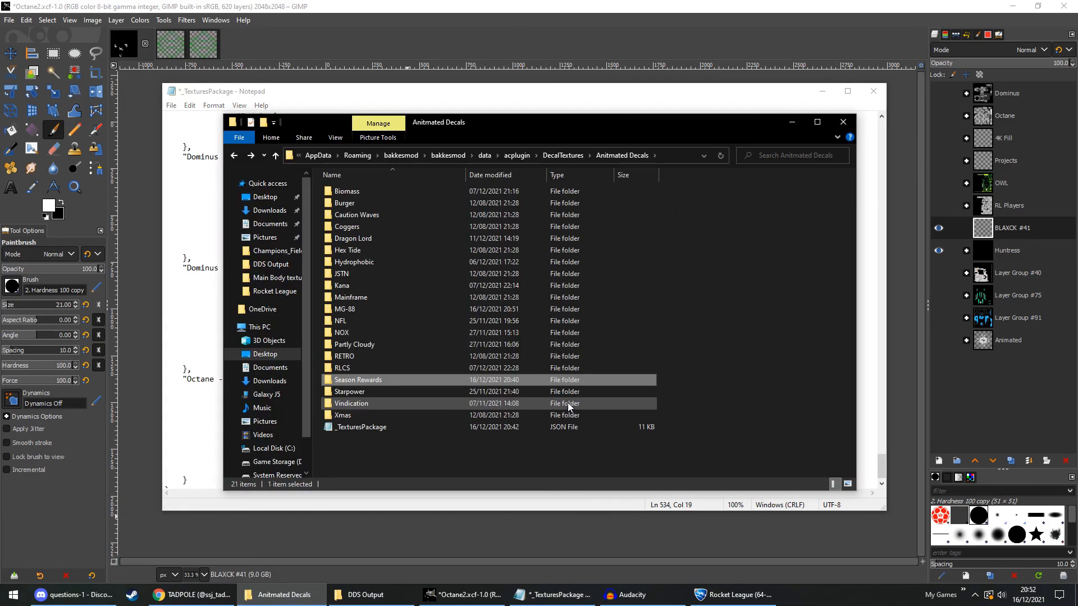
double_click(406, 308)
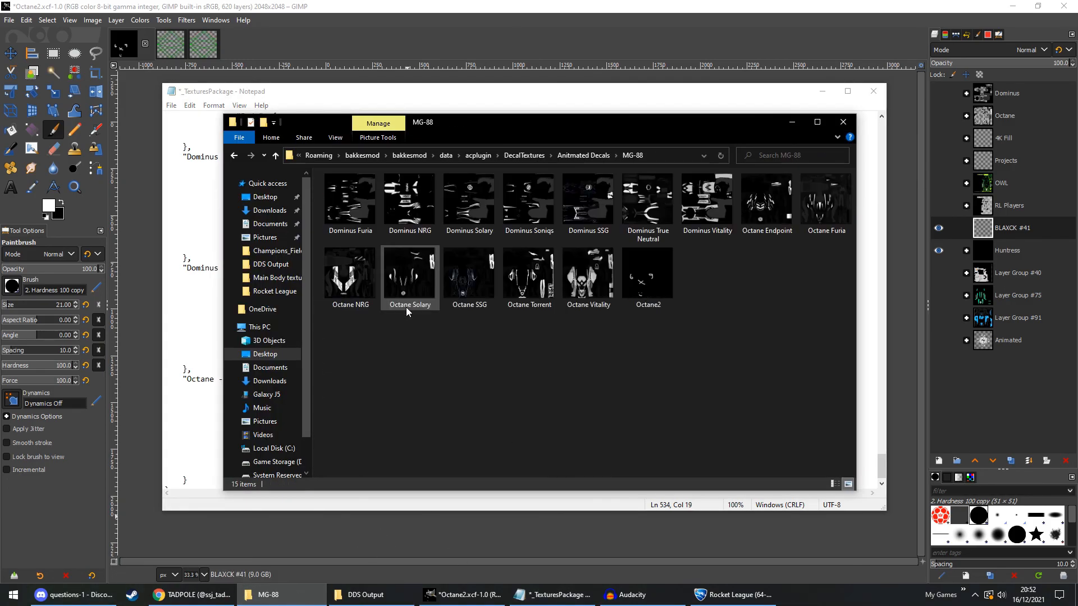
left_click(656, 306)
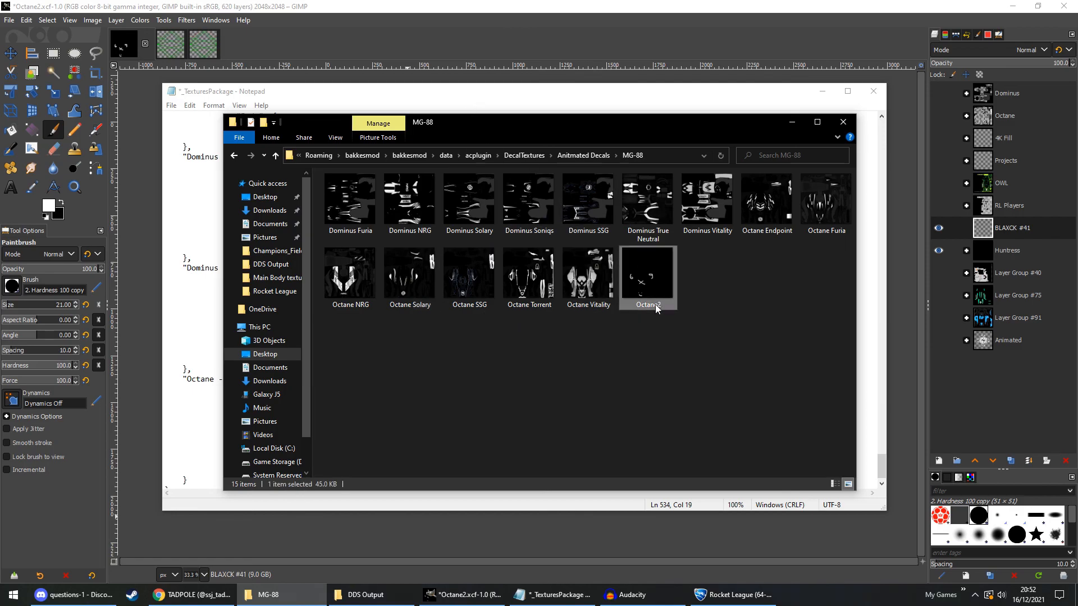
left_click(656, 307)
key("ctrl+c")
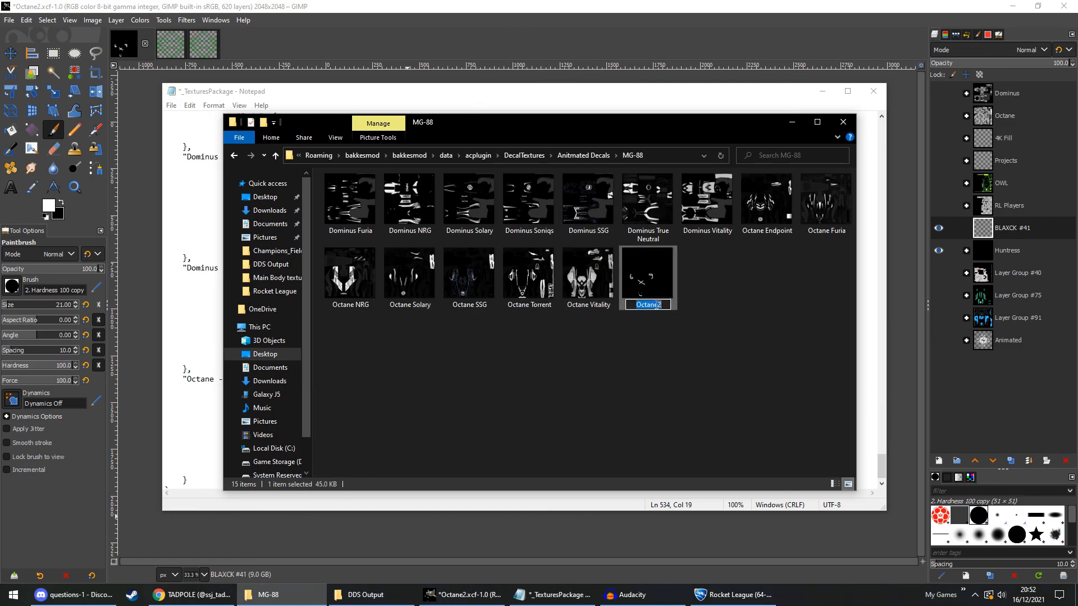
Set the Decal1 path of the "Octane - TEST" entry to MG-88/Octane2.png and save _TexturesPackage.
left_click(496, 109)
left_click_drag(356, 460, 408, 460)
key("ctrl+v")
left_click(171, 104)
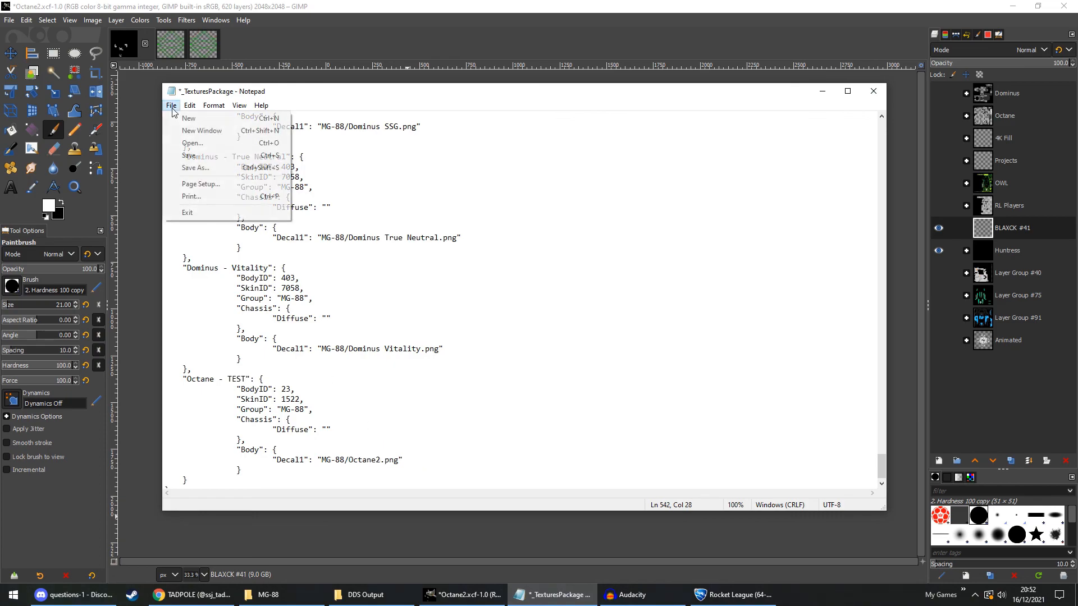
left_click(186, 155)
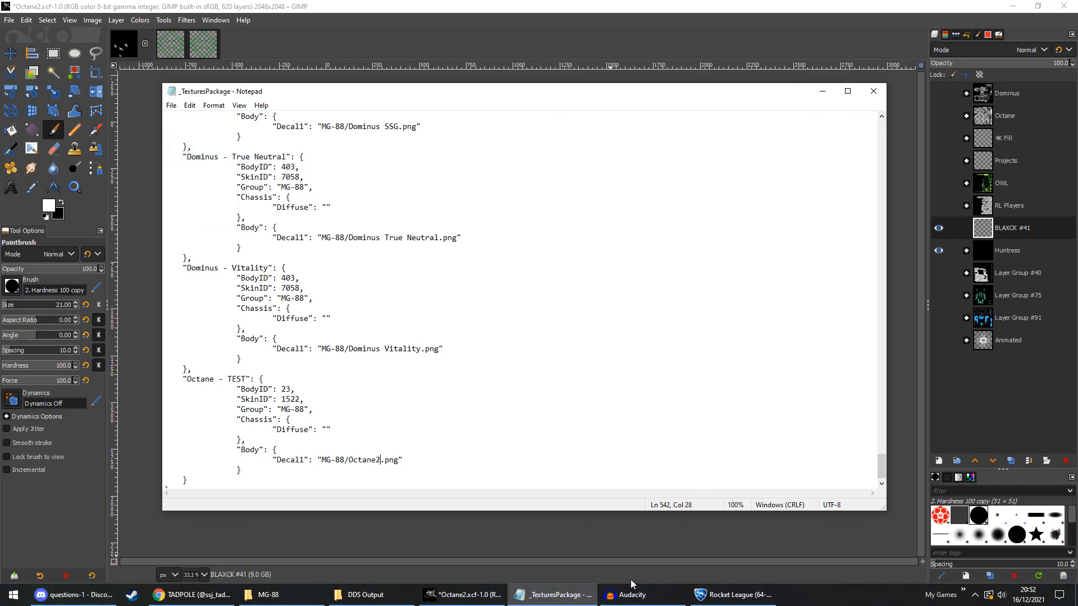
Switch to Rocket League and reload the decals with the console command acplugin_reloaddecals.
left_click(731, 595)
key("F6")
type("acplugin_reloaddecals")
key("Return")
key("F6")
Apply MG-88 "Octane - TEST" as the blue decal in AlphaConsole and rotate the car to inspect the painted markings.
key("F5")
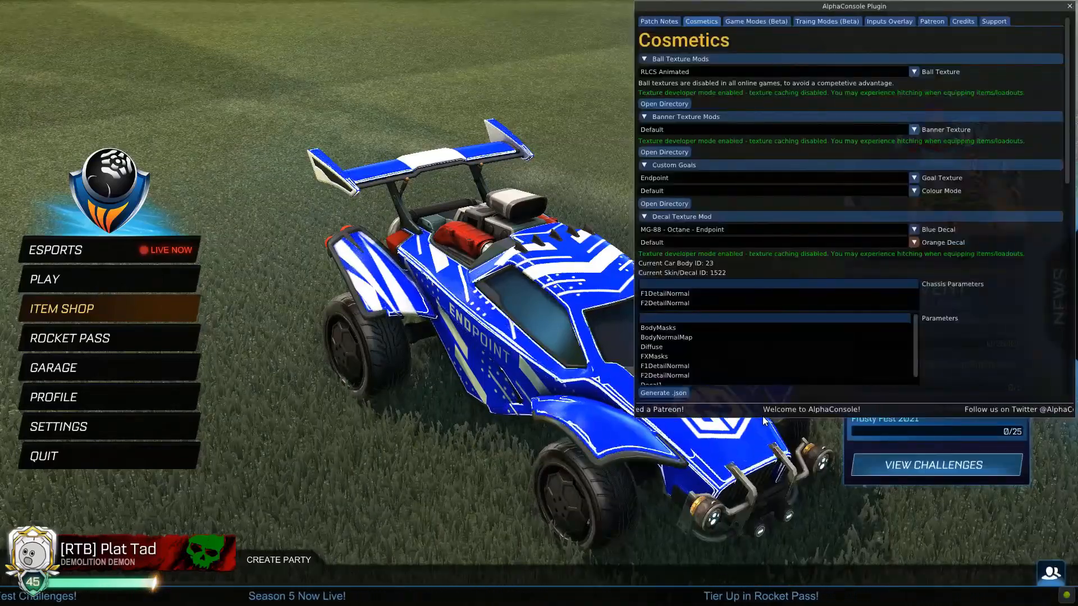
left_click(730, 230)
scroll(716, 278, "down", 2)
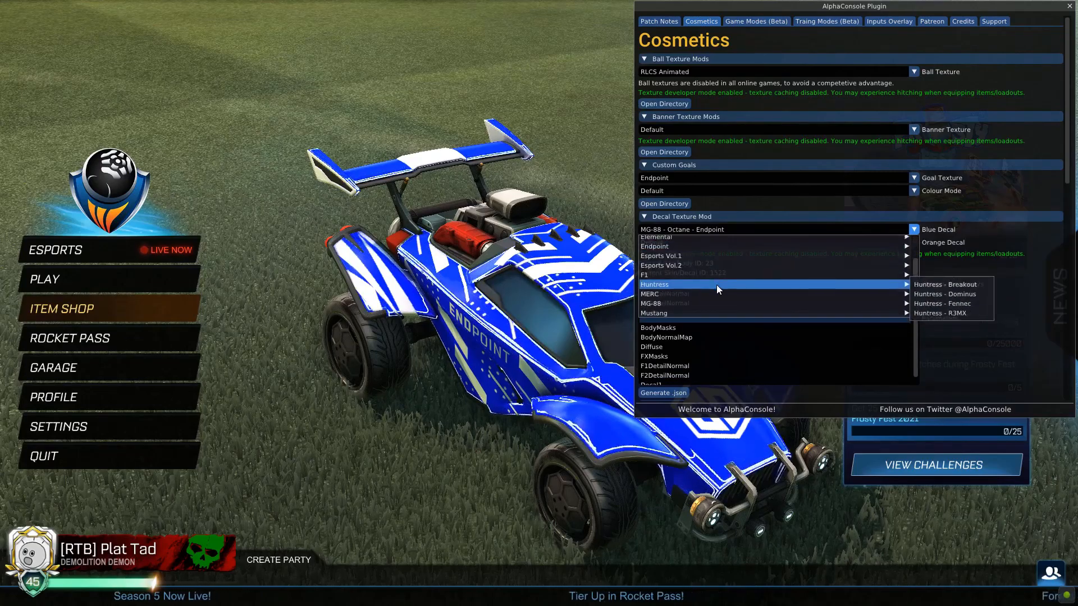
mouse_move(716, 302)
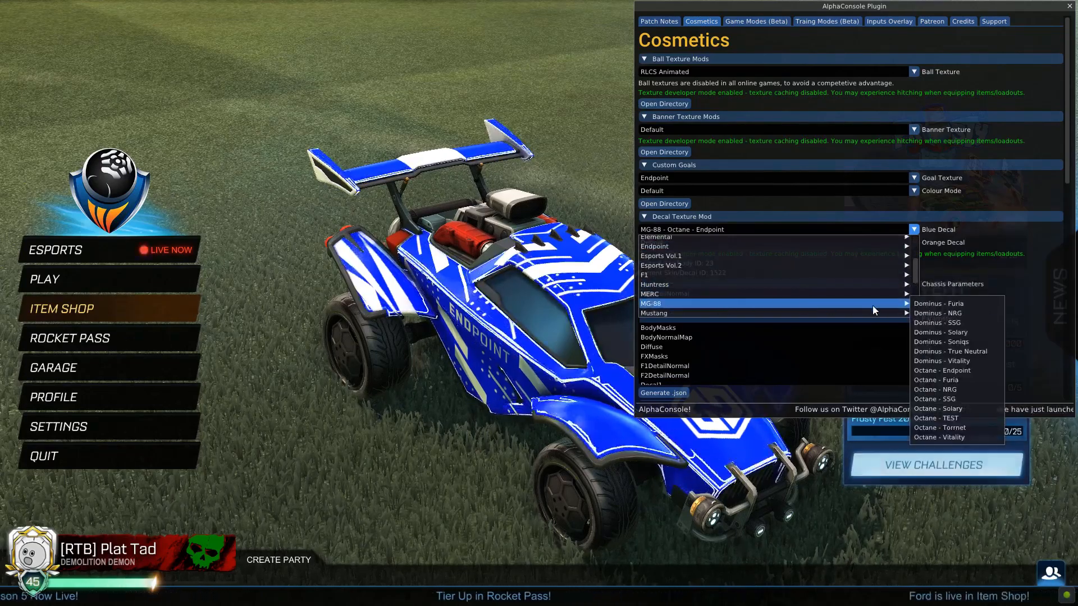
left_click(953, 419)
key("F5")
left_click_drag(611, 339, 638, 395)
left_click_drag(570, 381, 601, 375)
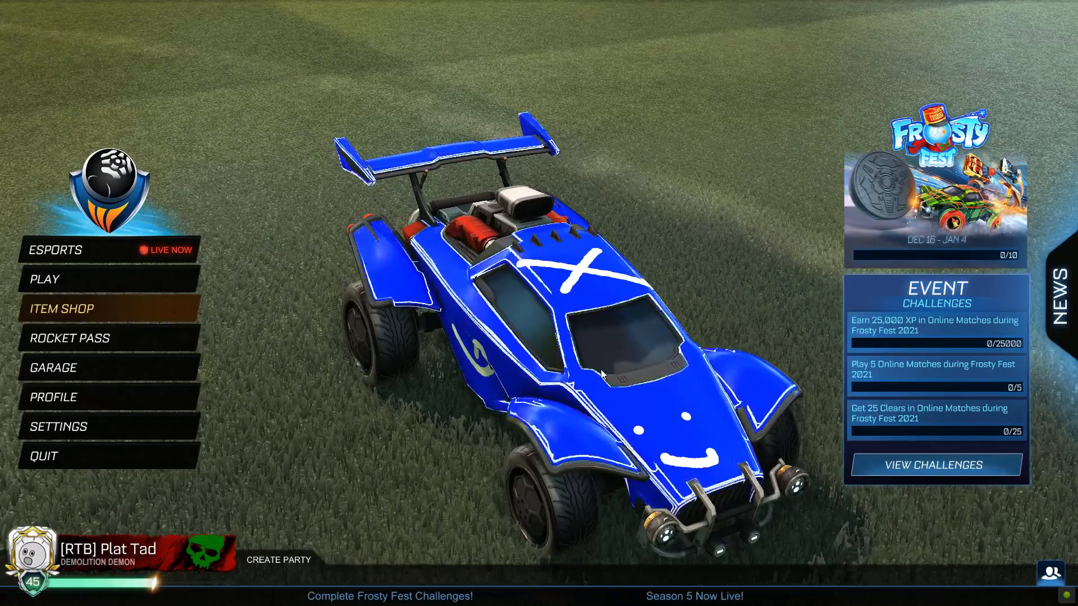
Preview the Decal1 body texture of the "Octane - TEST" decal in AlphaConsole and close the preview.
key("F1")
left_click(769, 381)
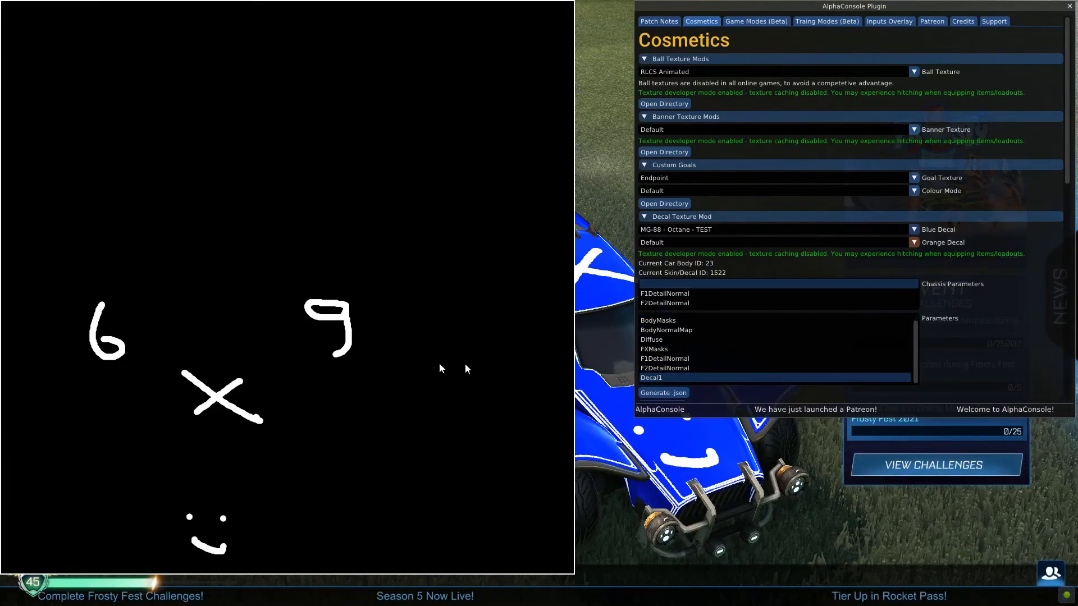
scroll(679, 331, "up", 1)
left_click(672, 318)
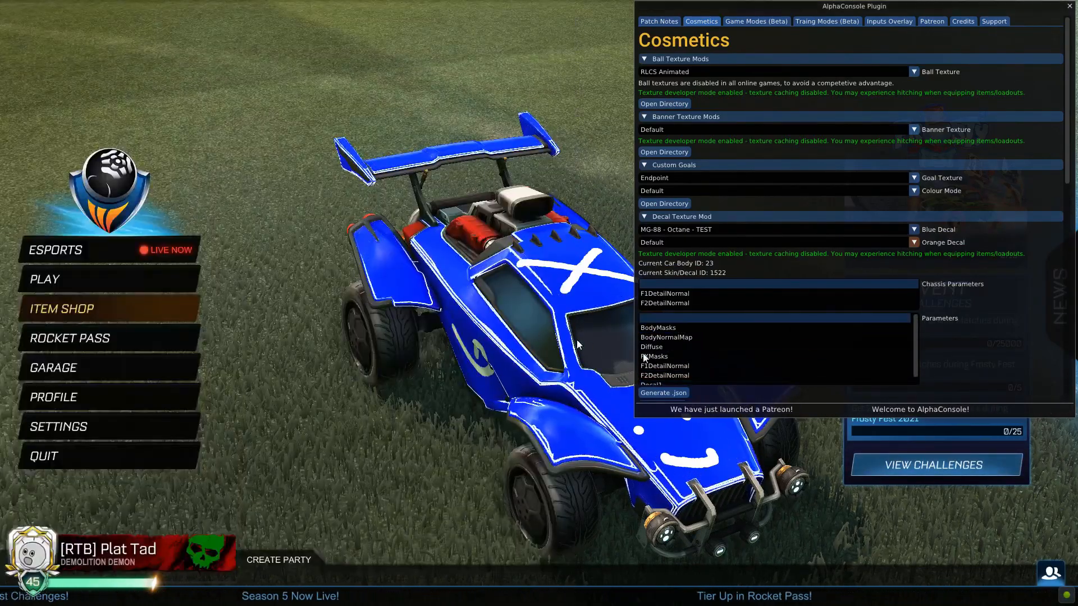
Check the "Dominus - Vitality" SkinID in _TexturesPackage, and return to the game to review the decal's body parameters.
key("alt+Tab")
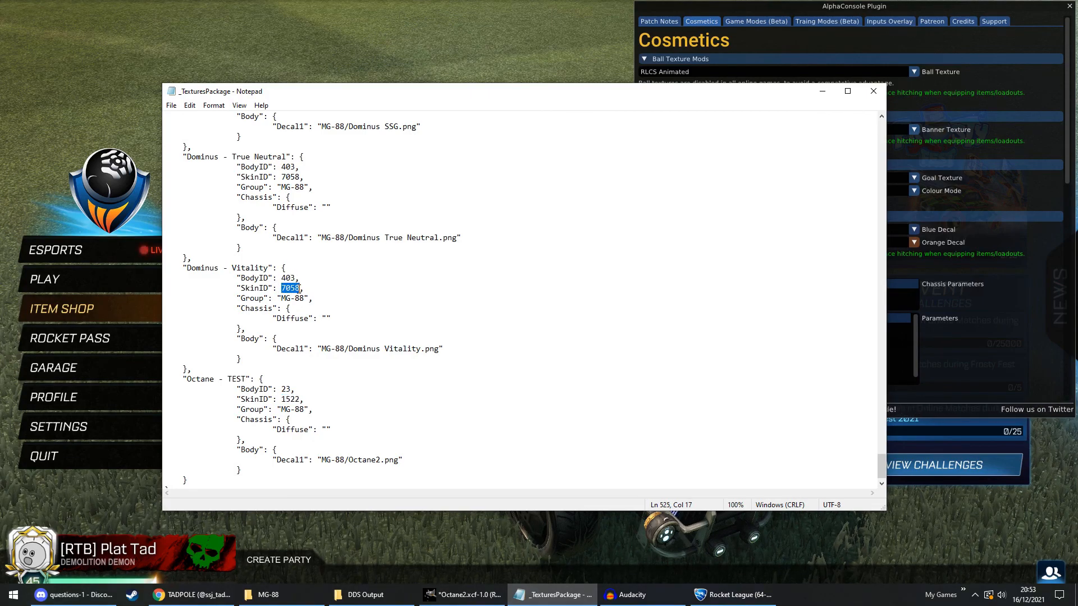
left_click(361, 522)
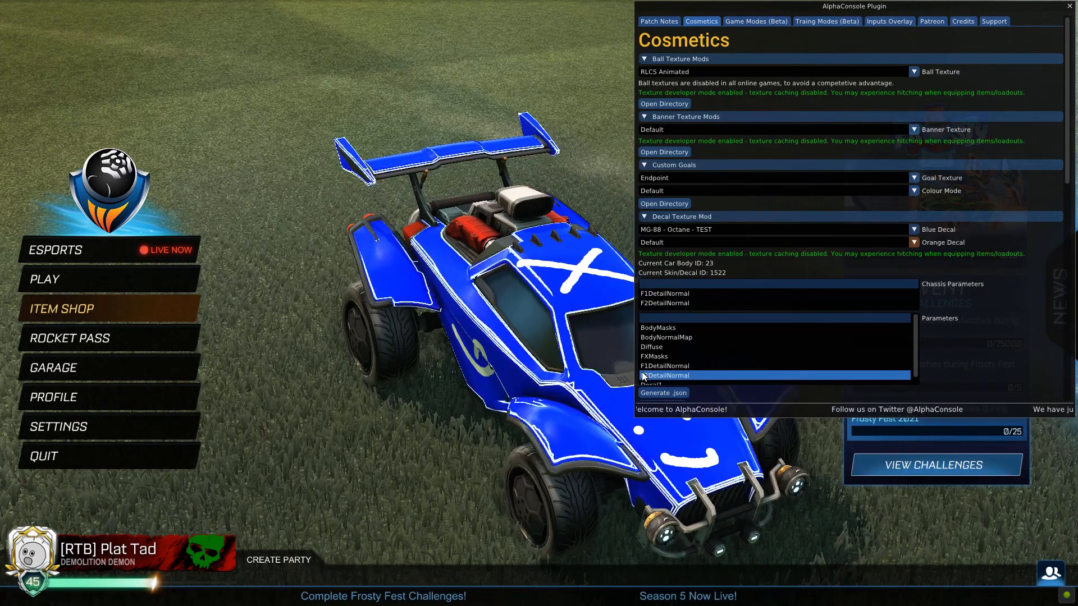
scroll(689, 376, "down", 1)
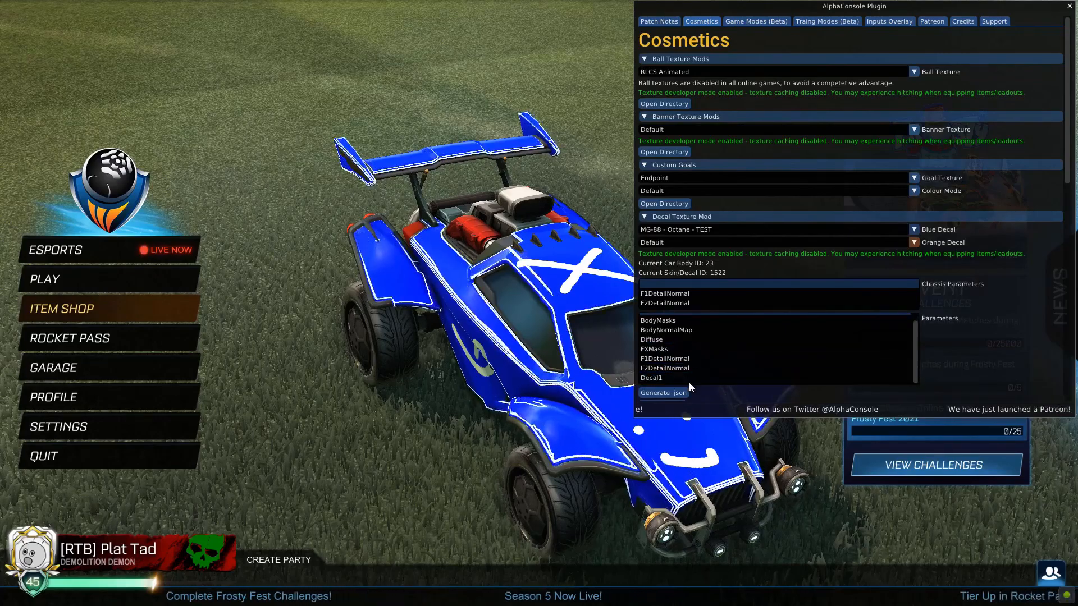
scroll(699, 371, "up", 1)
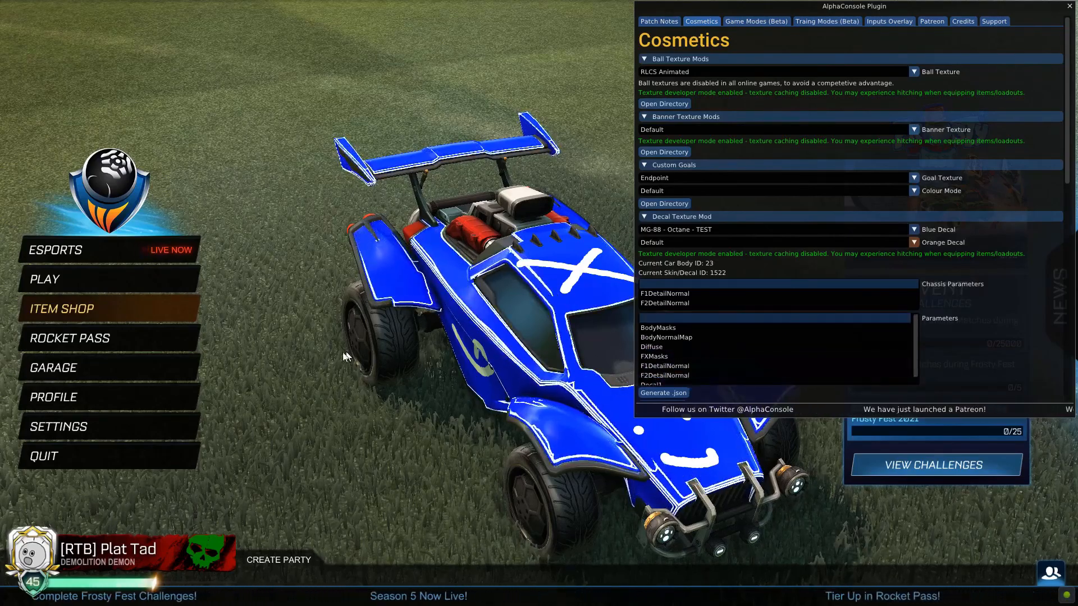
Open the garage's paint finish settings and preview other blue team primary and accent colours on the decal without applying them.
left_click(138, 368)
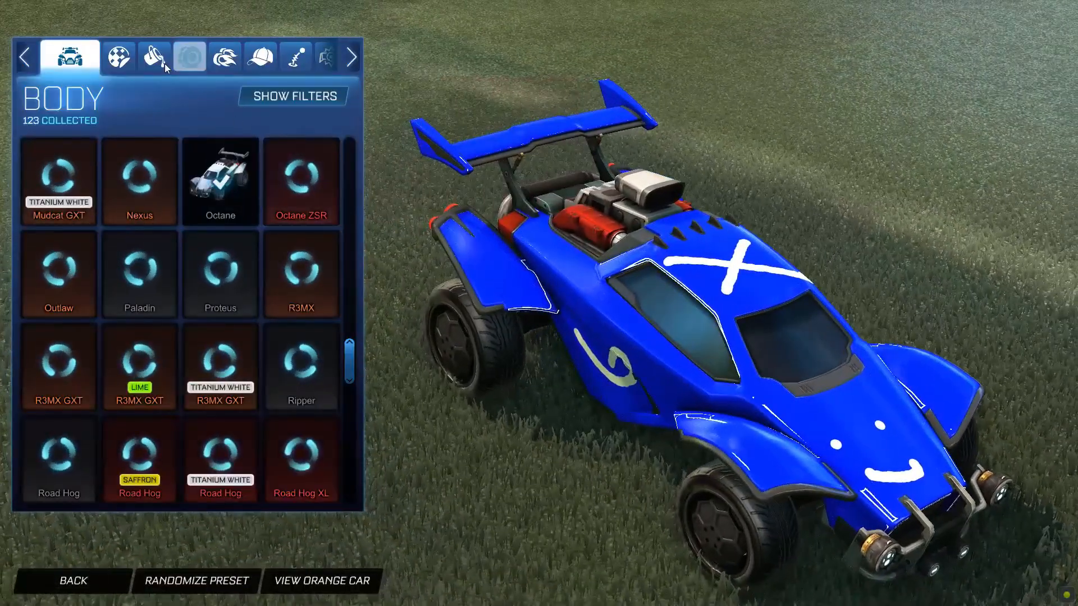
left_click(164, 63)
left_click(166, 178)
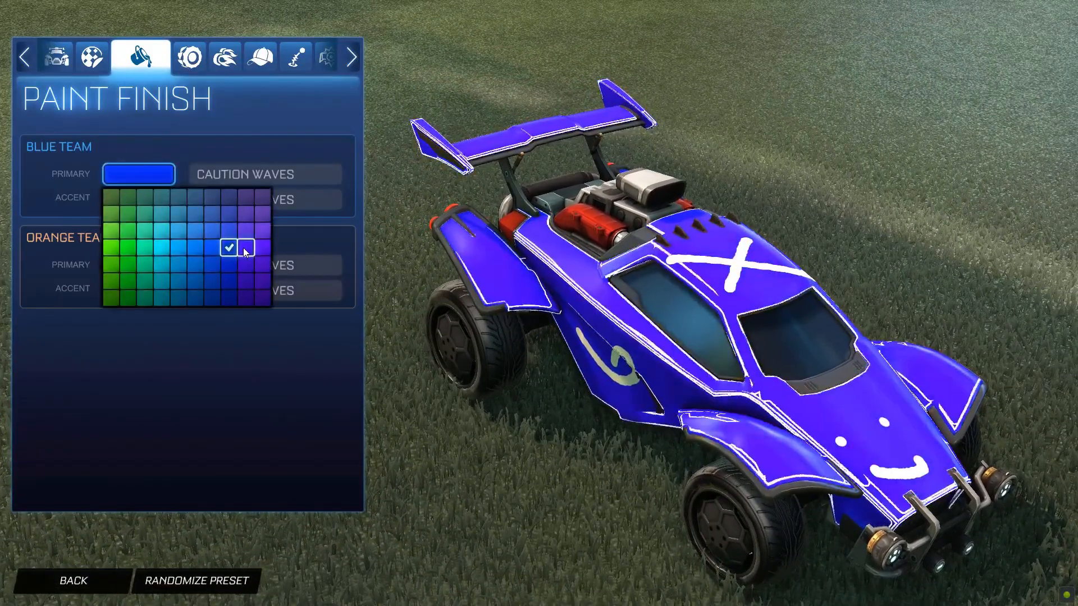
left_click(214, 220)
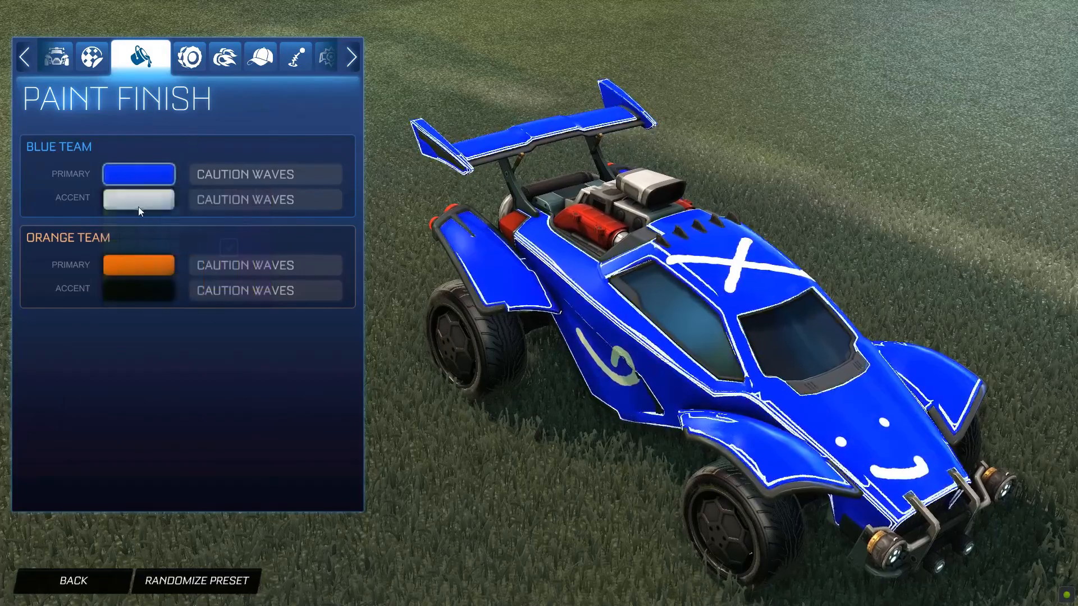
left_click(140, 202)
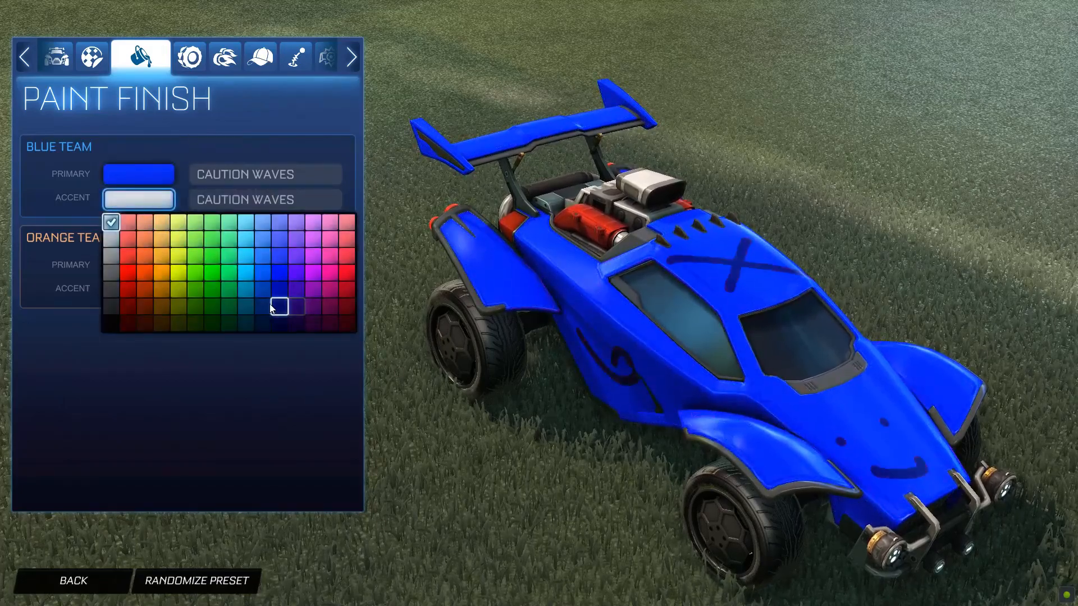
left_click(243, 372)
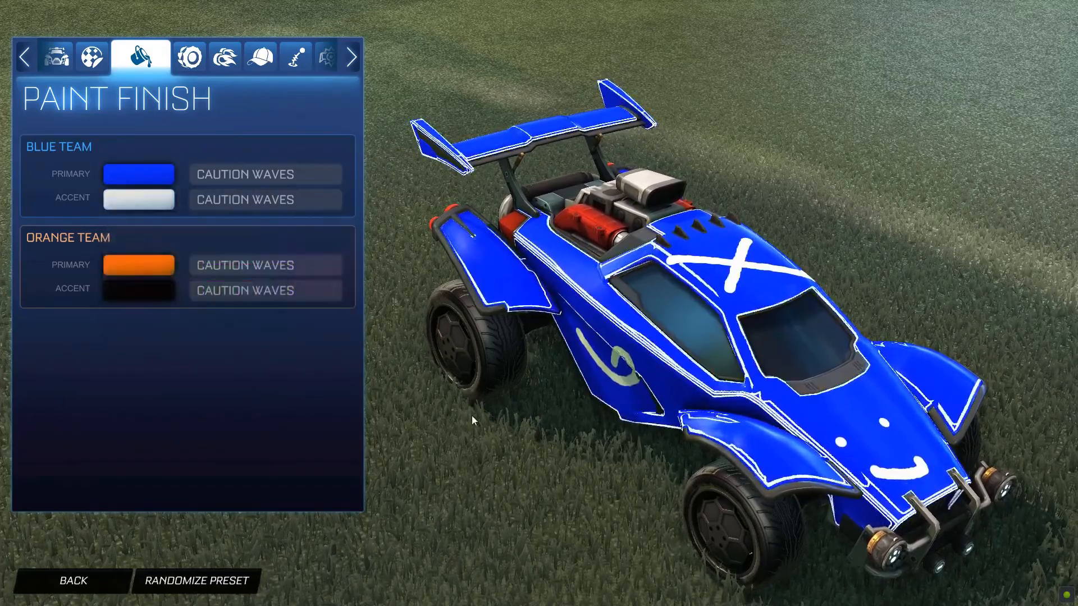